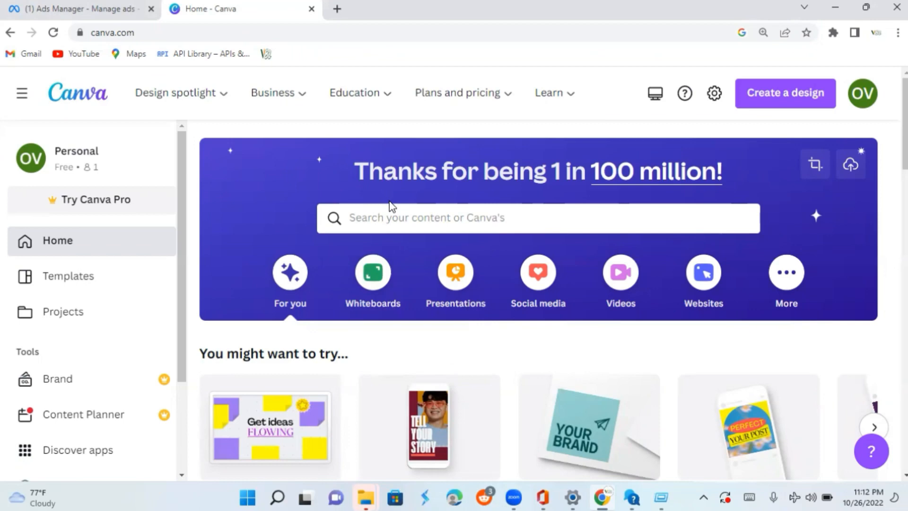
Step: Search the templates for "logo"
left_click(406, 221)
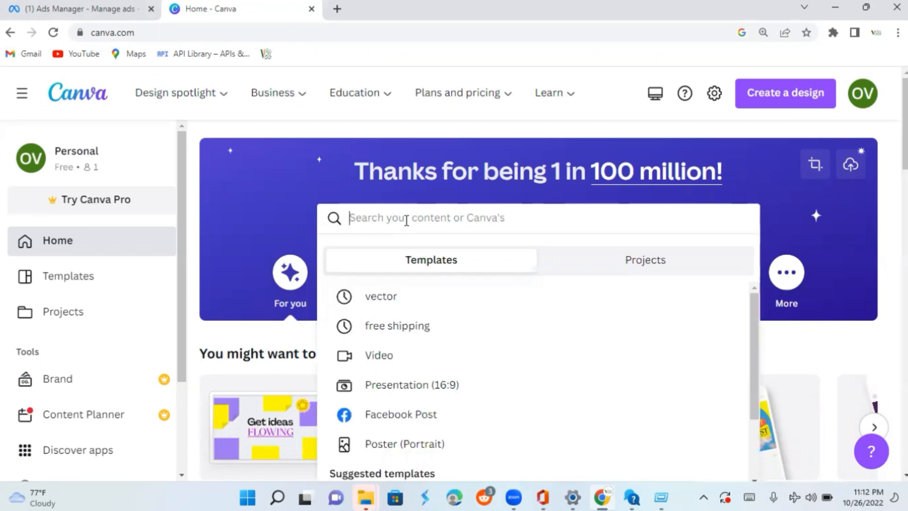
type("logo")
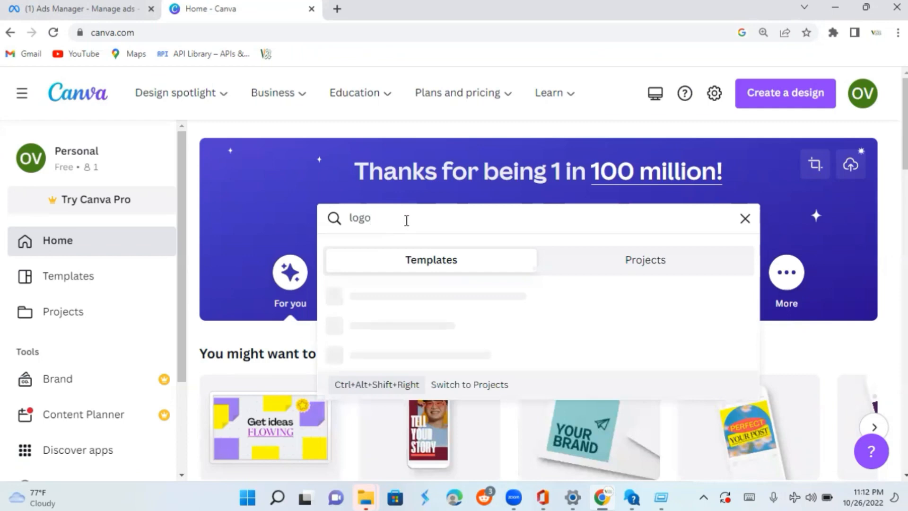
key("Return")
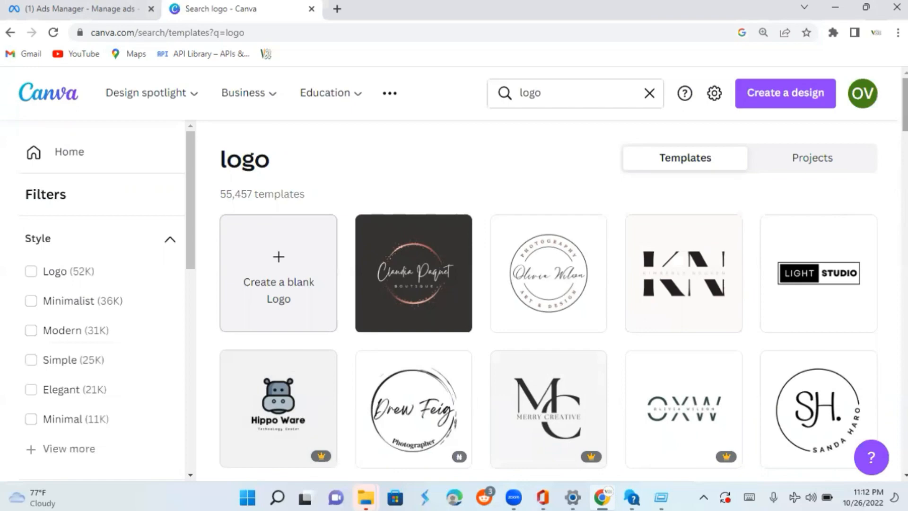
Step: Filter the logo templates by the Minimalist style and the Fashion theme
scroll(549, 301, "down", 15)
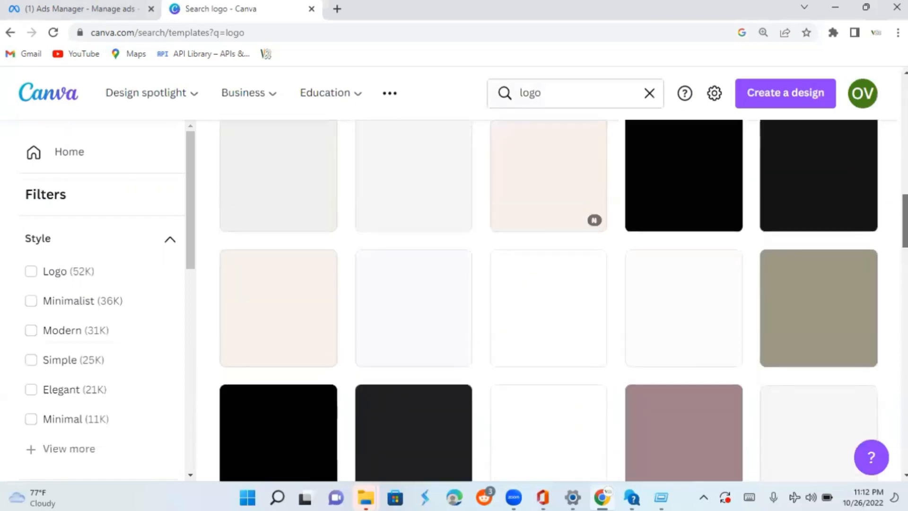
scroll(548, 301, "down", 10)
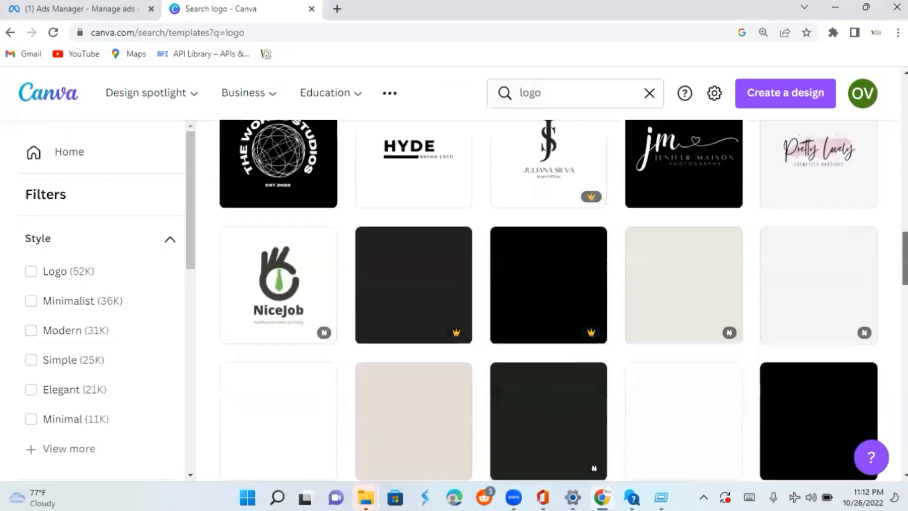
scroll(549, 301, "down", 10)
scroll(549, 300, "up", 15)
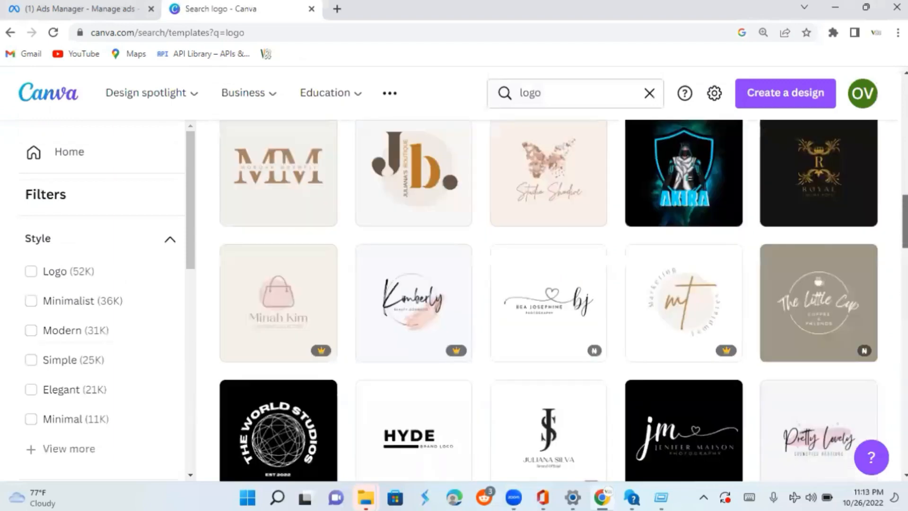
scroll(549, 301, "up", 2)
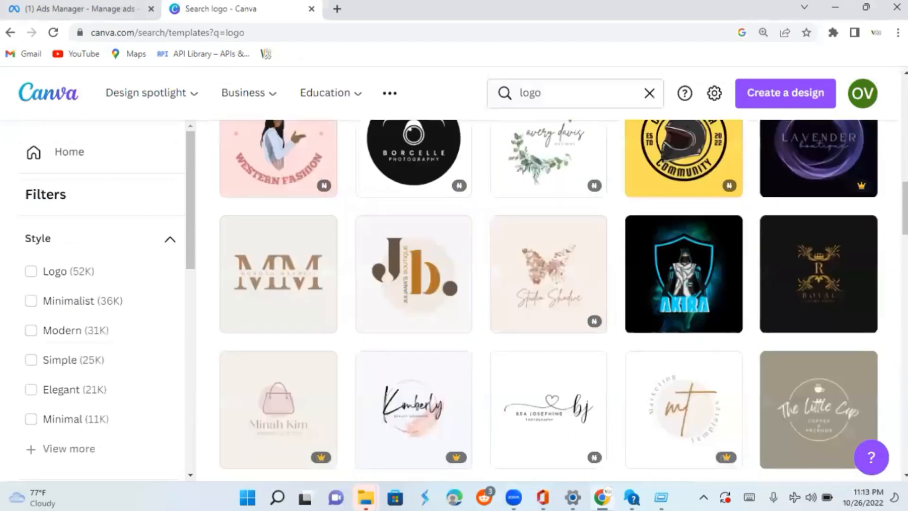
left_click(56, 303)
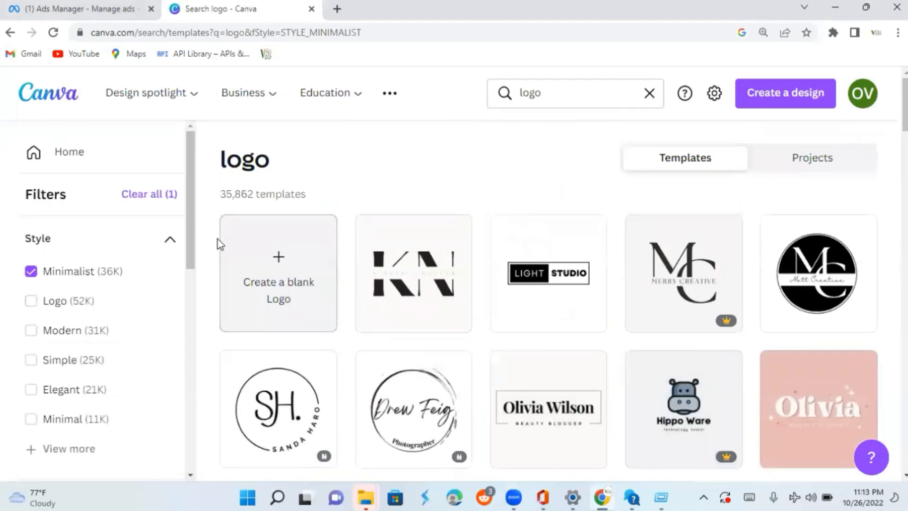
left_click_drag(192, 240, 204, 299)
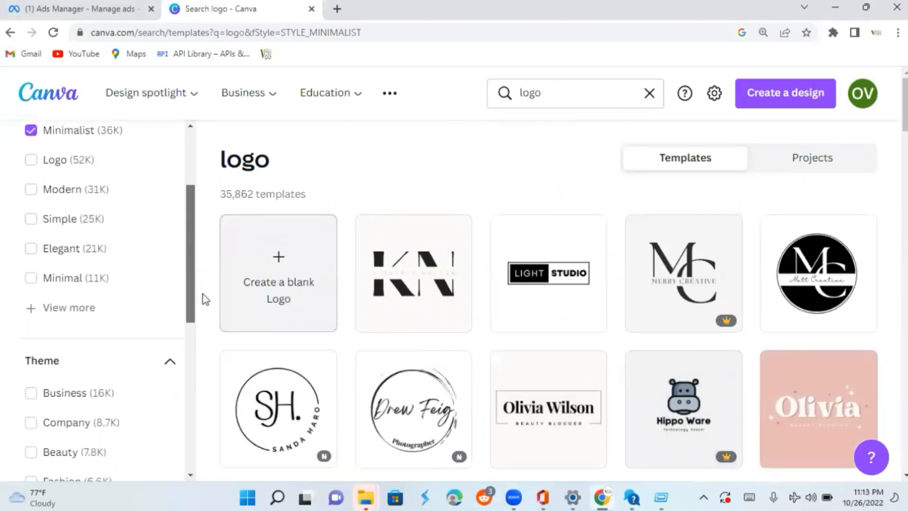
scroll(166, 290, "down", 1)
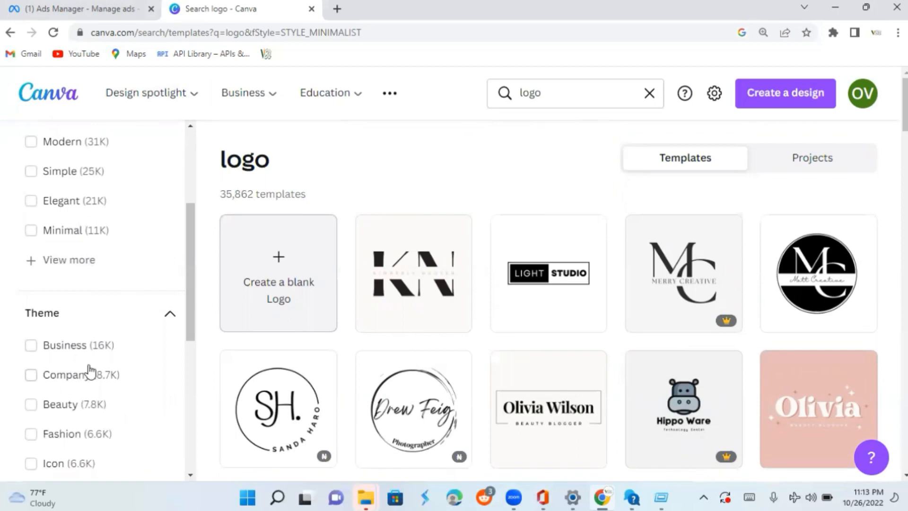
left_click_drag(188, 321, 191, 345)
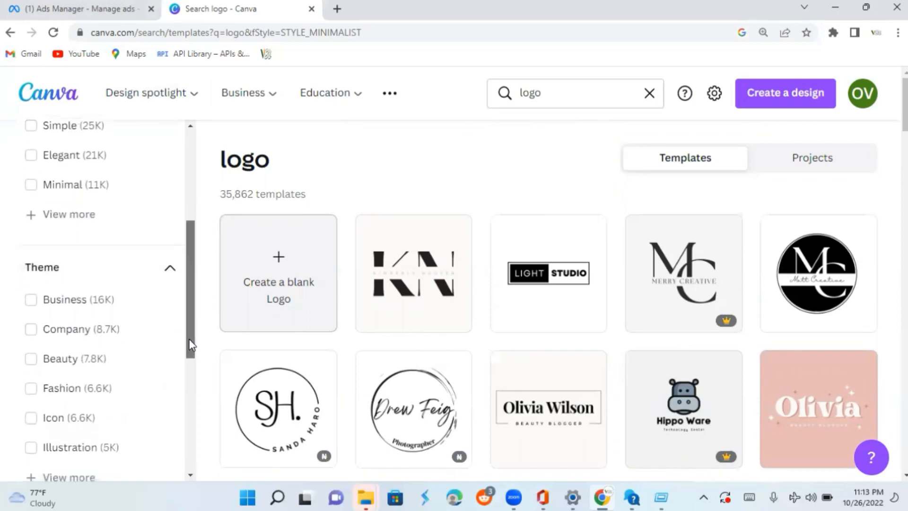
left_click(32, 389)
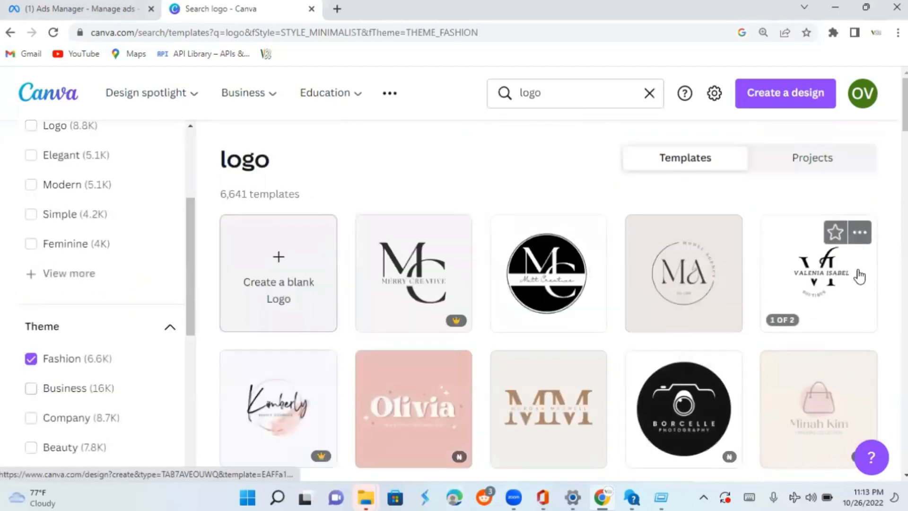
Step: Browse the filtered minimalist fashion logo templates for a suitable design
scroll(548, 300, "down", 8)
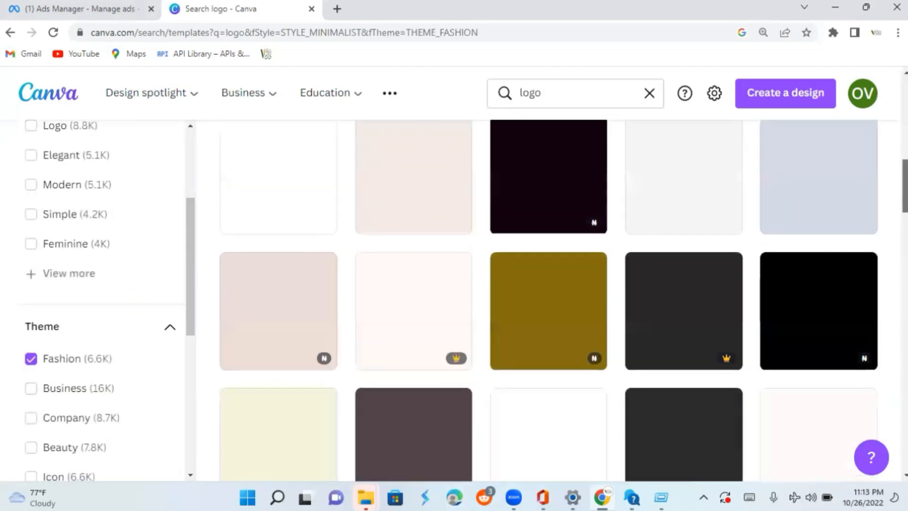
scroll(548, 300, "up", 1)
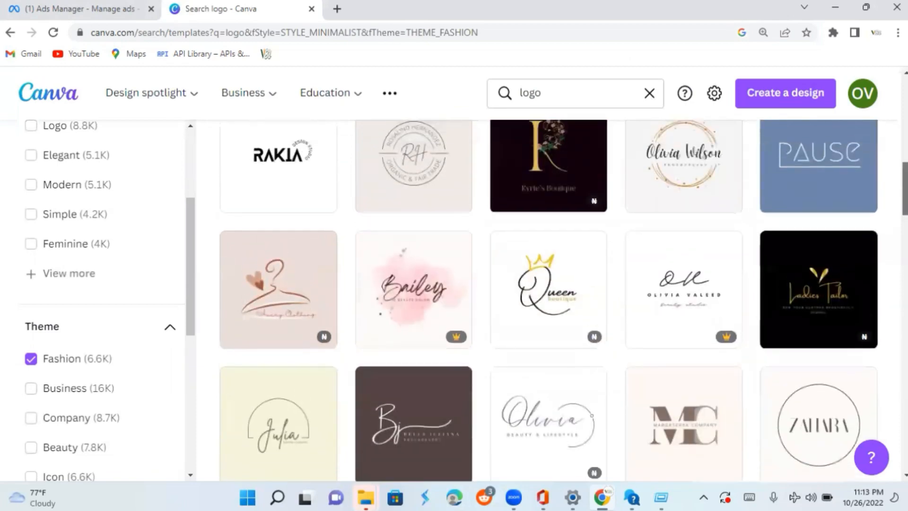
scroll(549, 300, "up", 5)
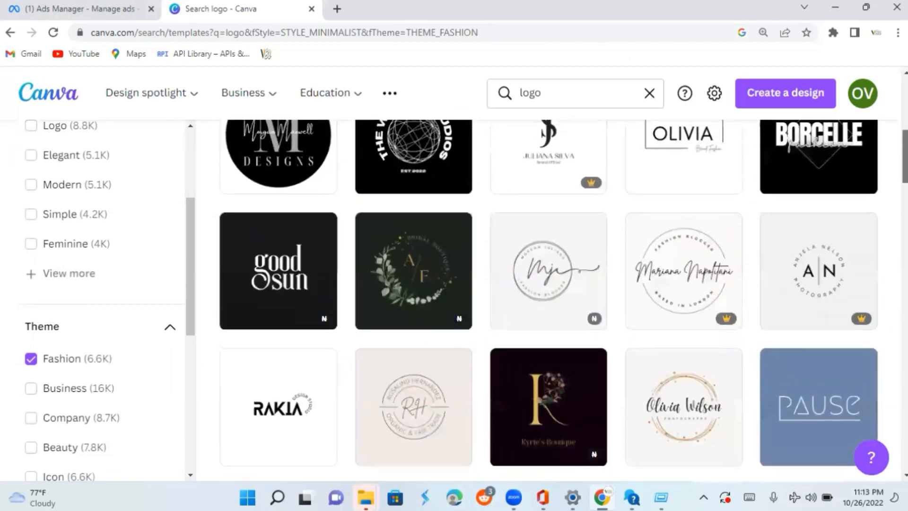
scroll(549, 300, "up", 8)
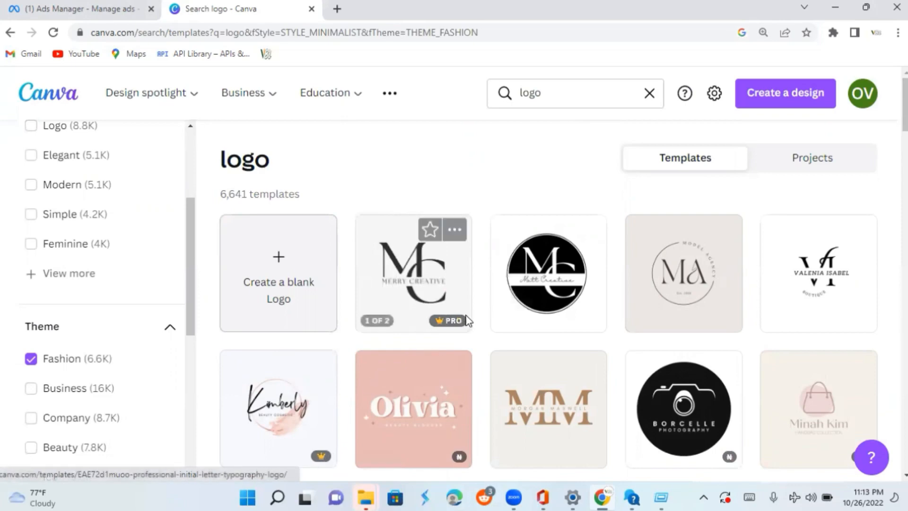
scroll(821, 222, "down", 1)
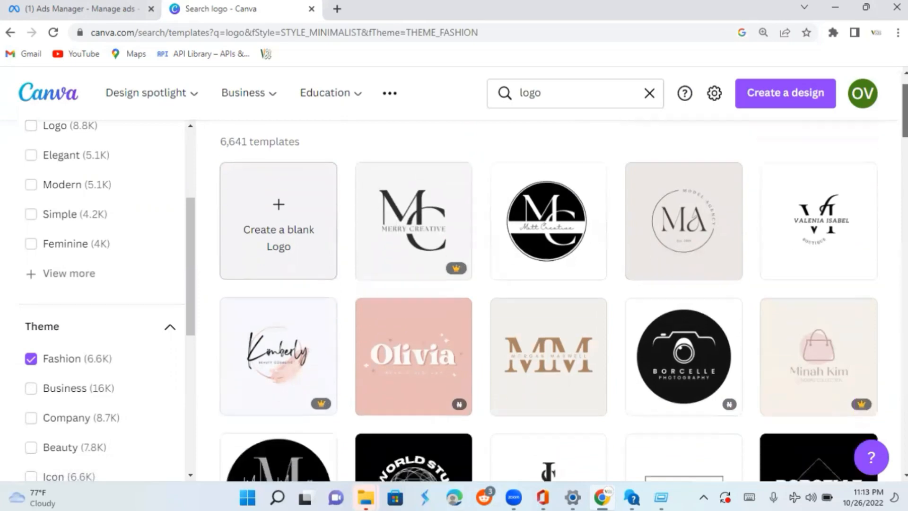
scroll(548, 298, "up", 1)
scroll(548, 298, "down", 1)
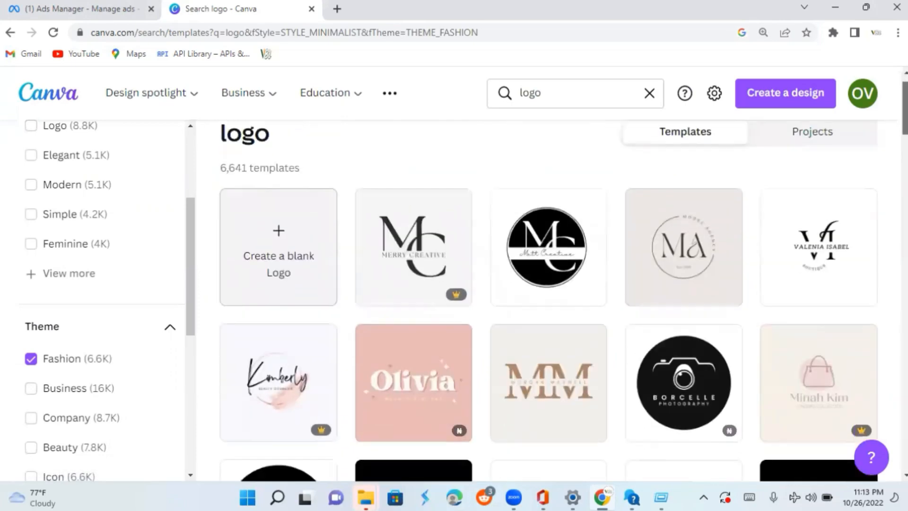
scroll(549, 298, "up", 1)
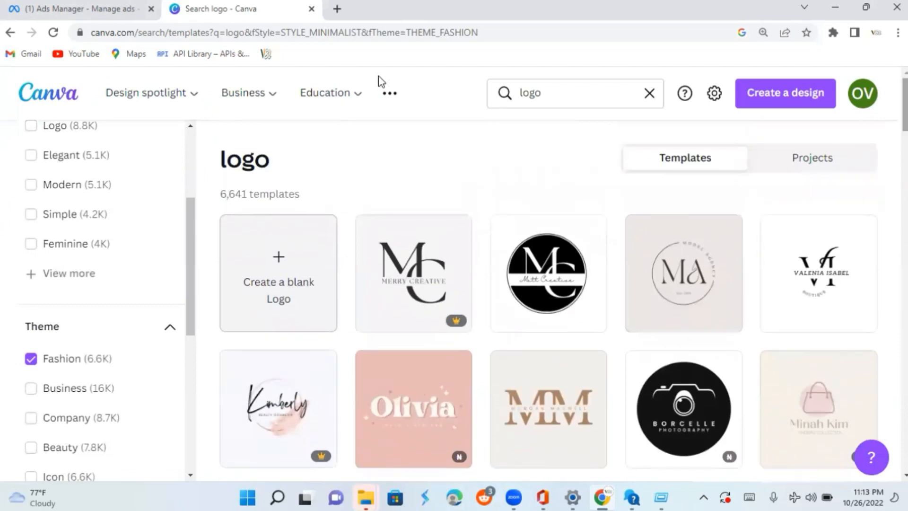
Step: Remove the Minimalist style filter and open the dark boutique logo template with the rose gold glitter circle
left_click(33, 244)
left_click(33, 243)
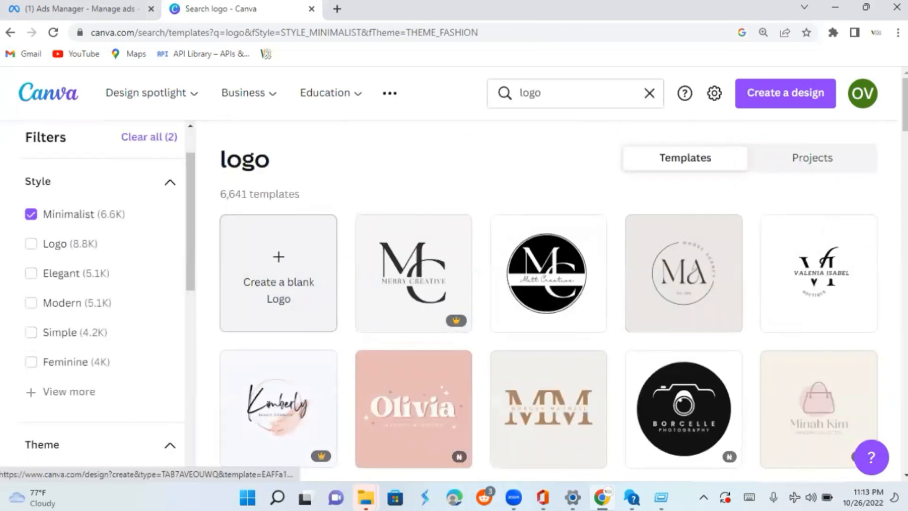
scroll(825, 288, "down", 5)
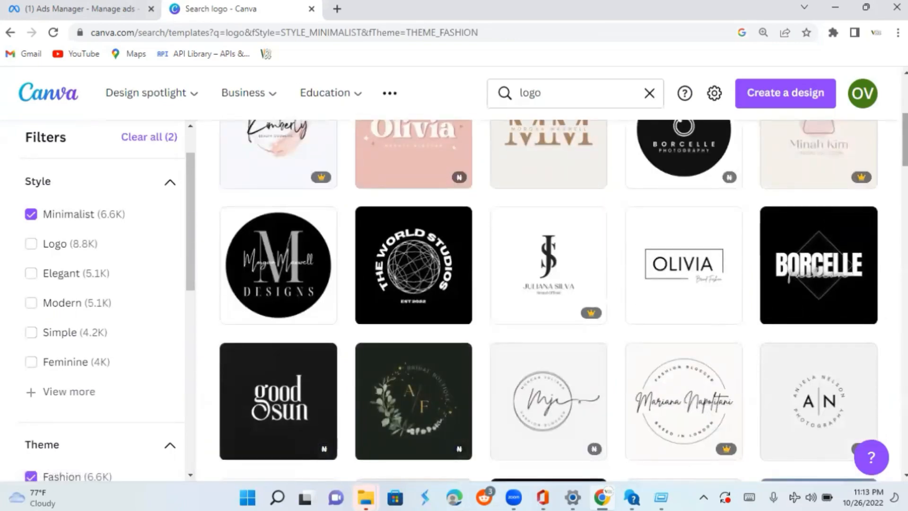
scroll(886, 80, "up", 6)
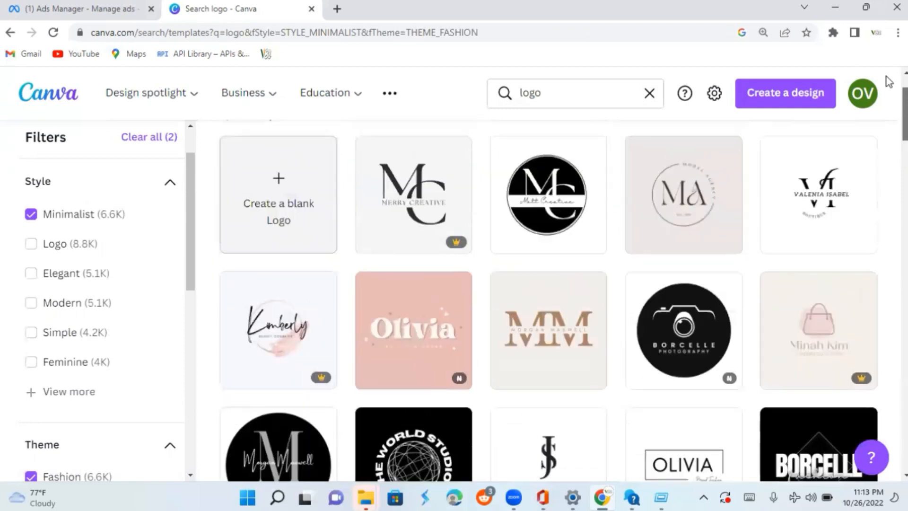
left_click(28, 215)
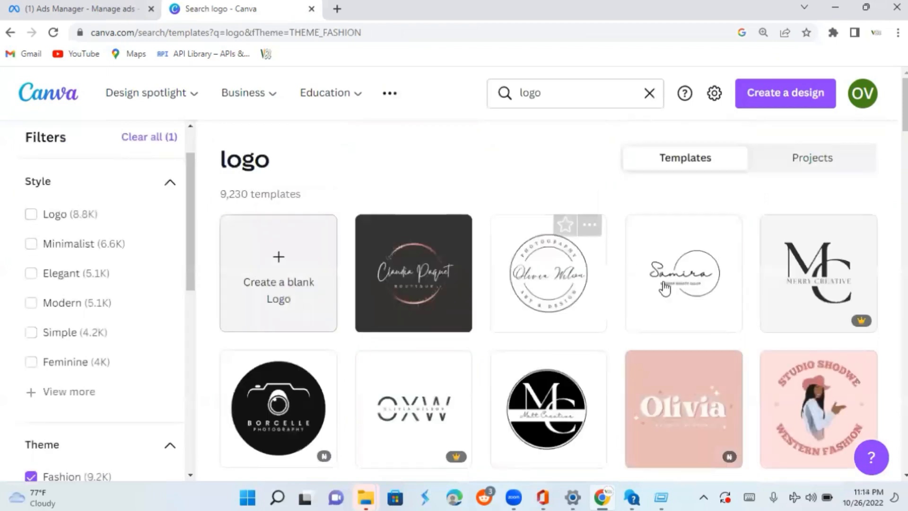
left_click(457, 305)
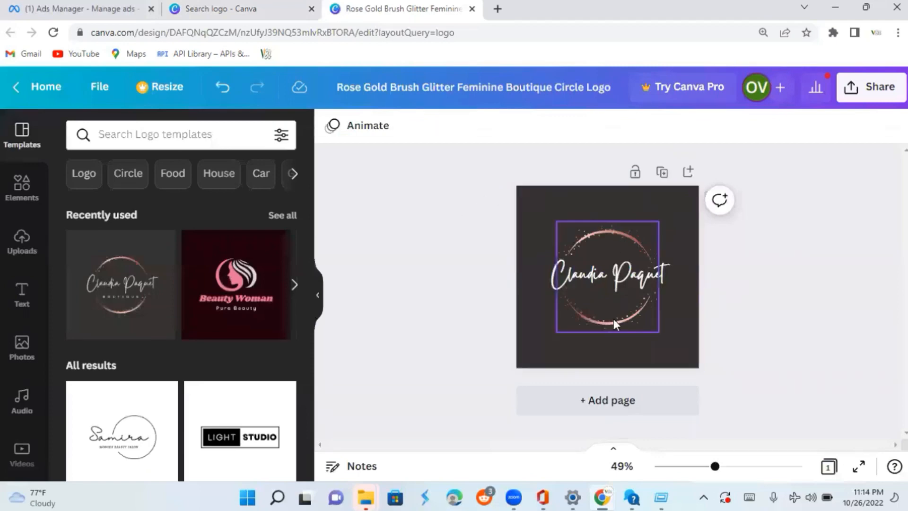
Step: Replace the script name text across the logo's circle with "Danchw"
left_click(595, 283)
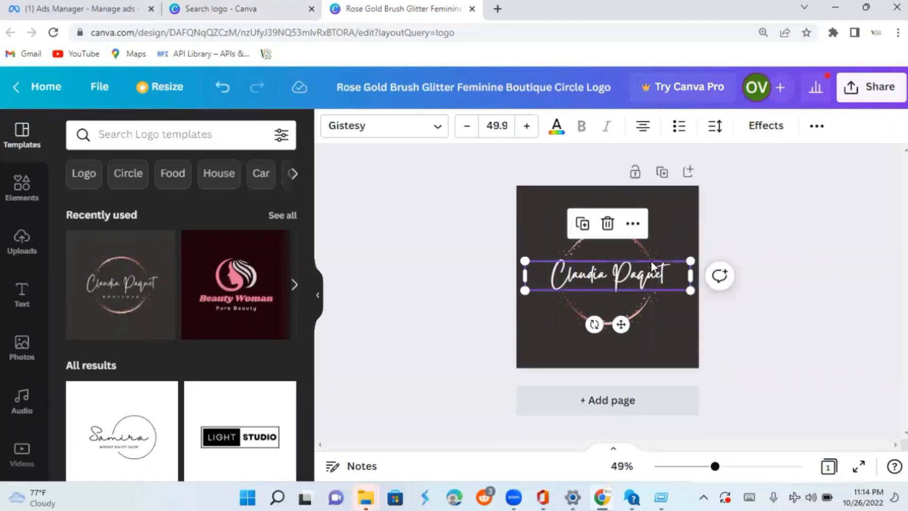
double_click(668, 275)
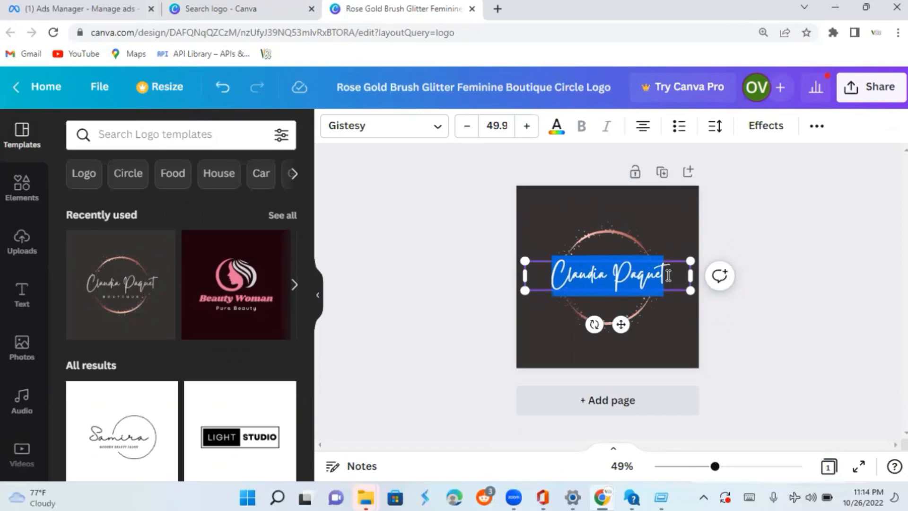
key("BackSpace")
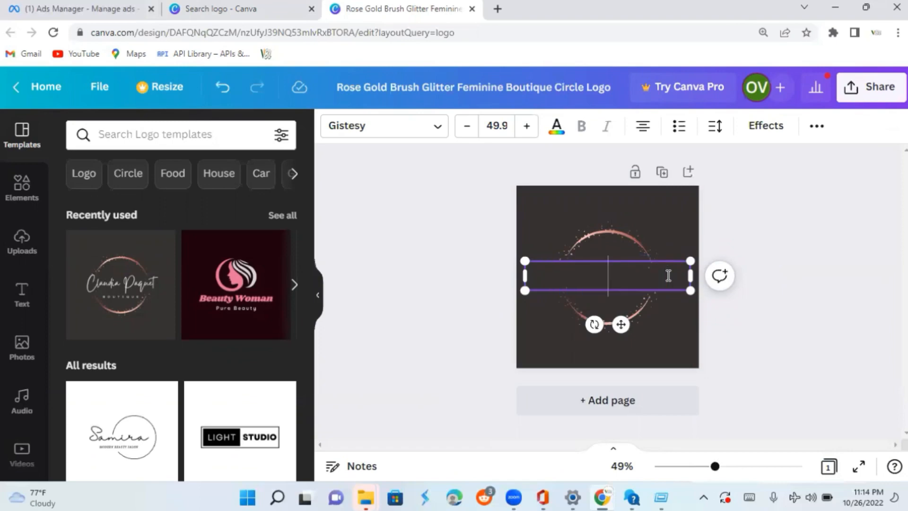
type("Danchw")
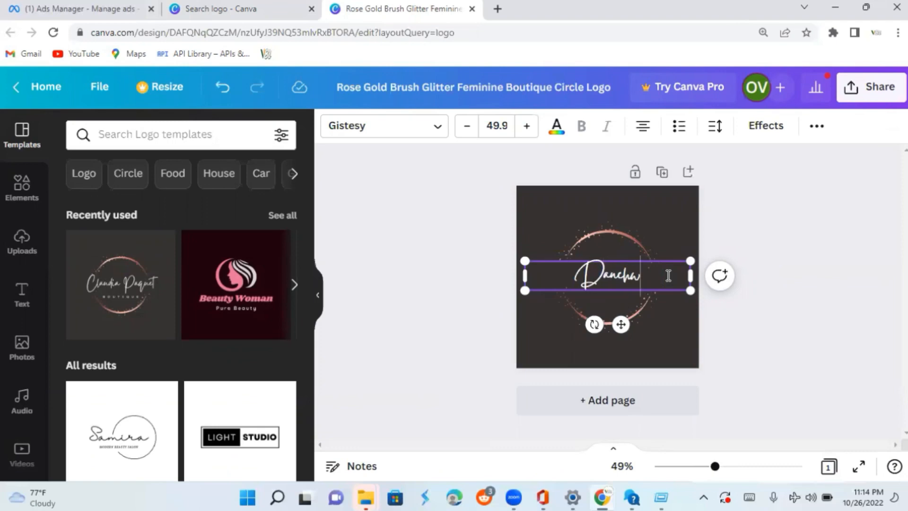
Step: Recolor the second of the glitter circle's three colors from the brand palette to green
left_click(624, 236)
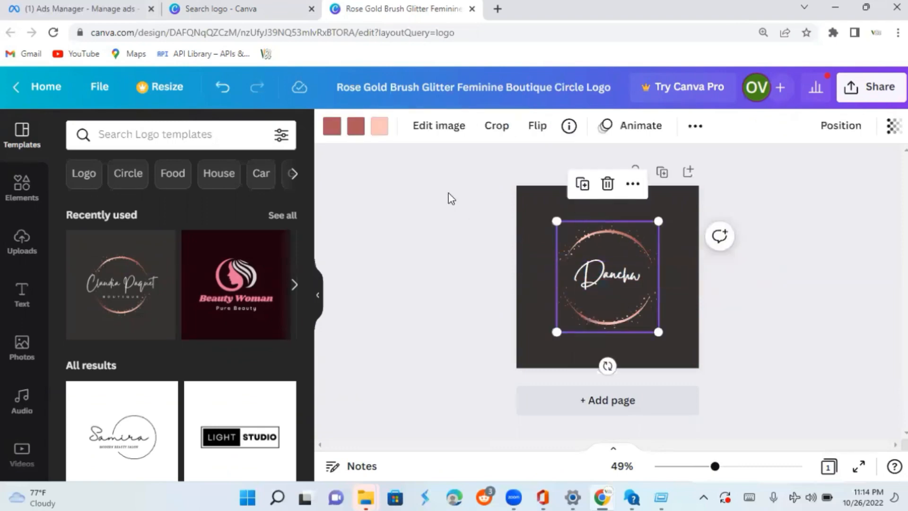
left_click(356, 126)
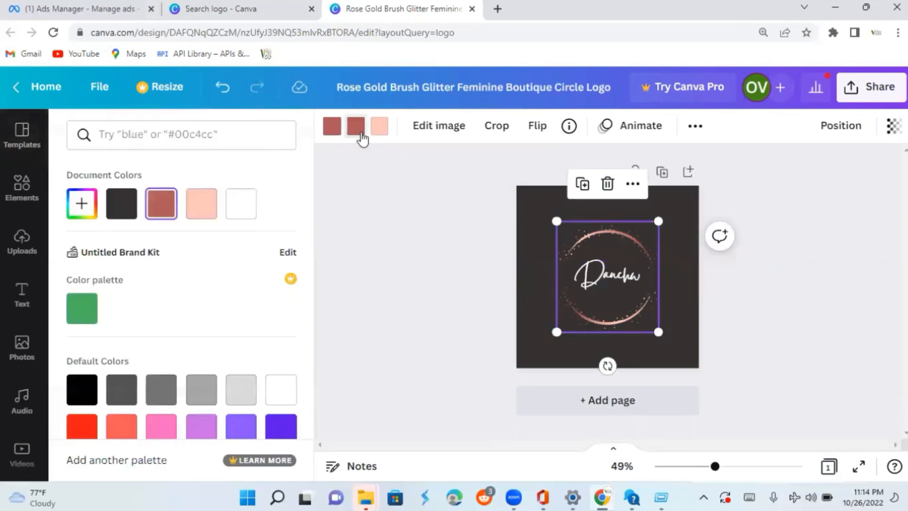
left_click(78, 322)
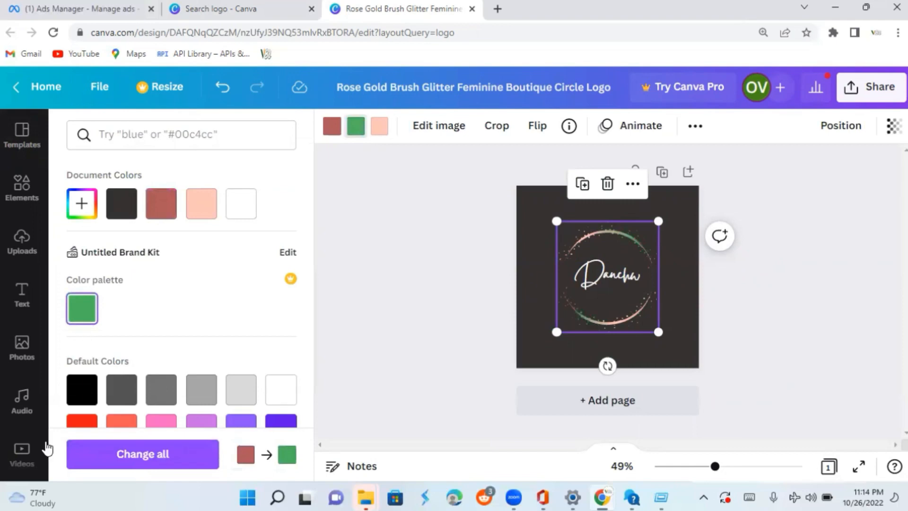
left_click(494, 282)
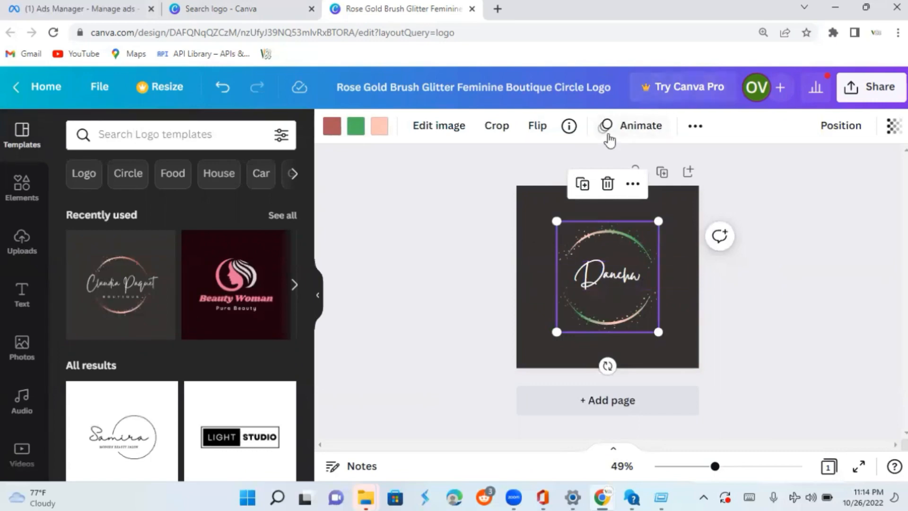
Step: Apply the Pan element animation to the glitter circle
left_click(624, 130)
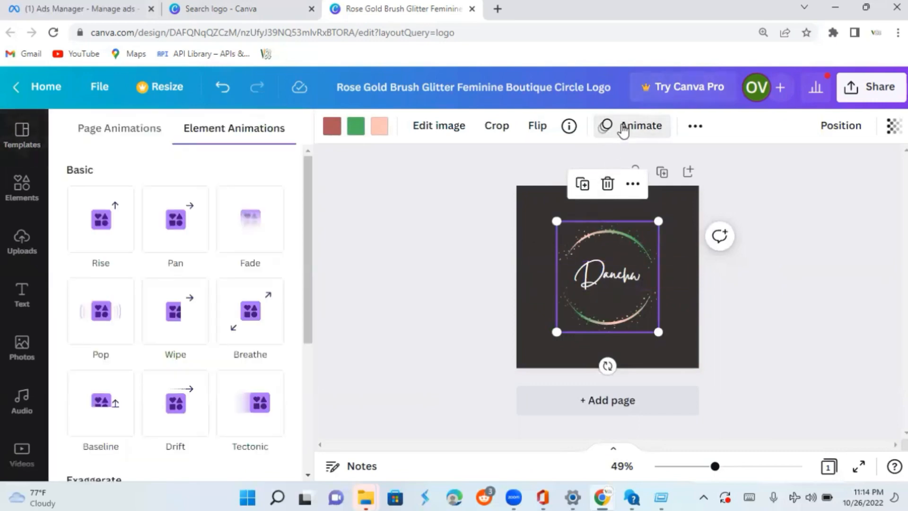
left_click(187, 219)
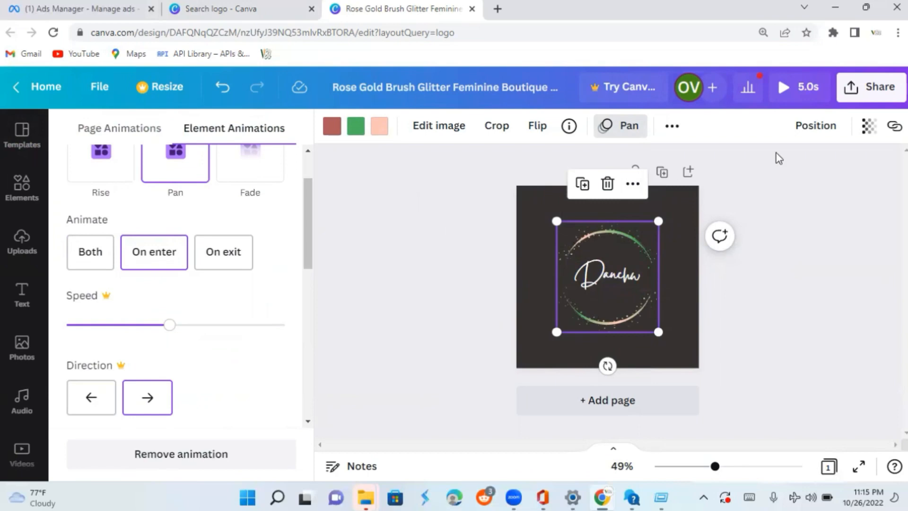
Step: Review the sharing and export options available for the logo design, and close them again
left_click(842, 88)
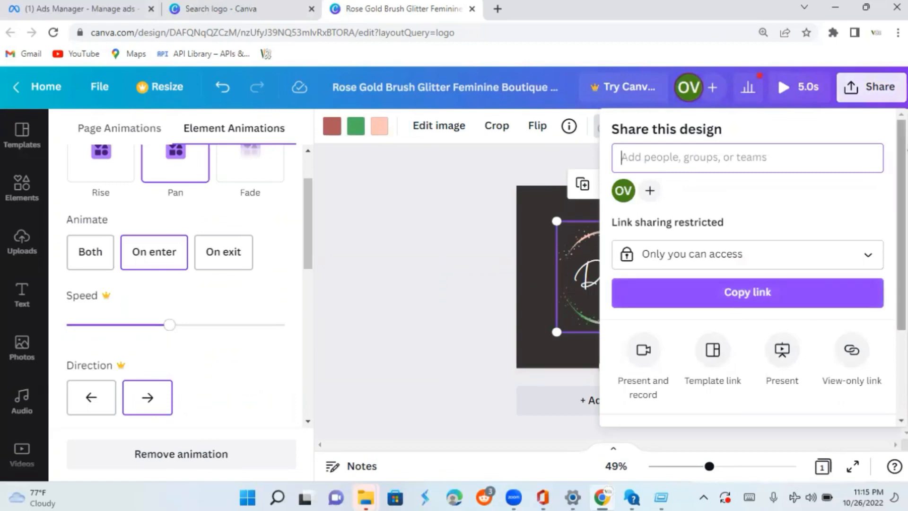
scroll(757, 303, "down", 1)
scroll(747, 267, "down", 2)
scroll(719, 355, "down", 1)
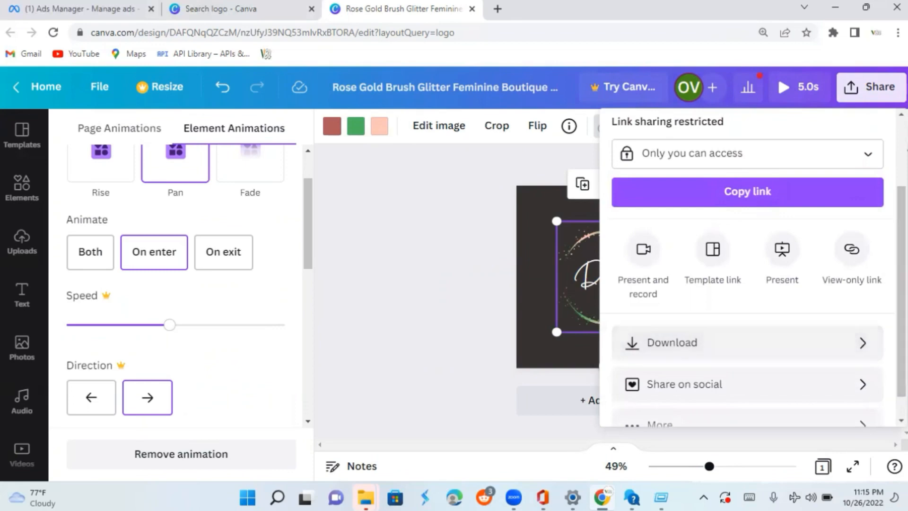
key("Escape")
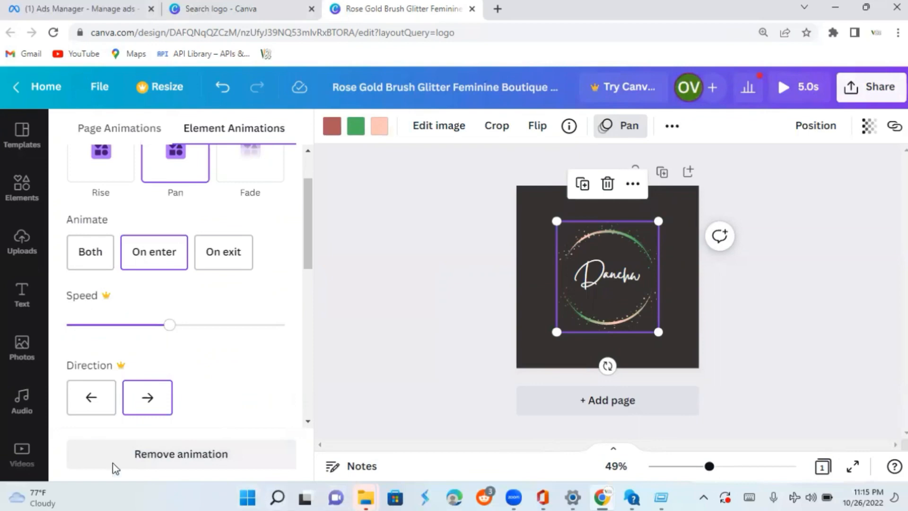
left_click(353, 334)
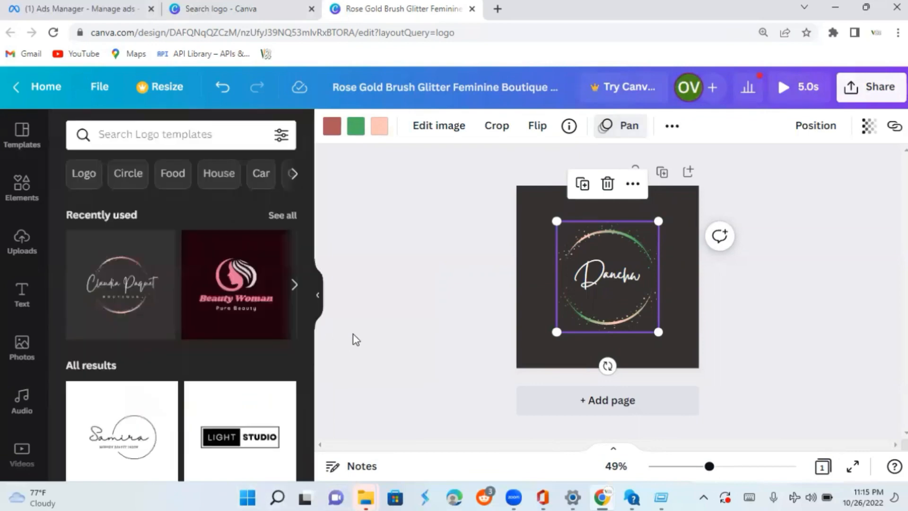
left_click(525, 254)
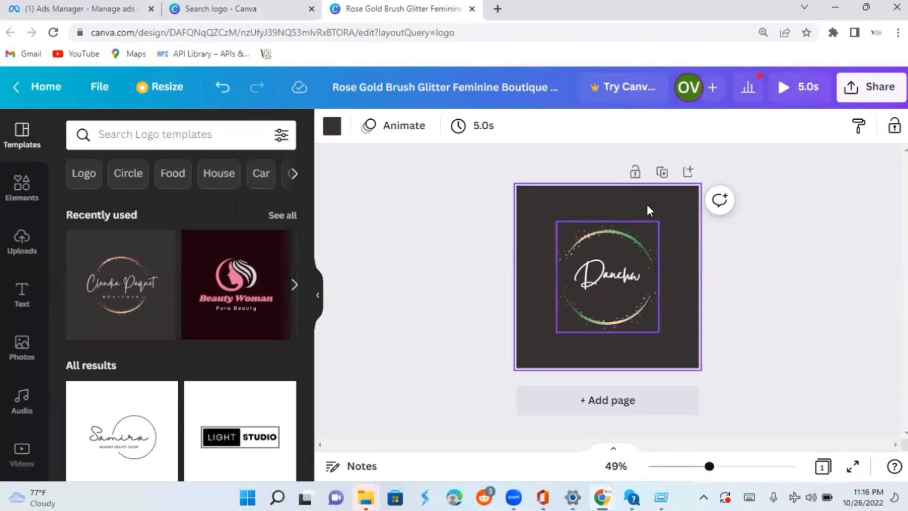
Step: Examine the logo's download settings with PNG as the file type, and close them without downloading
left_click(859, 94)
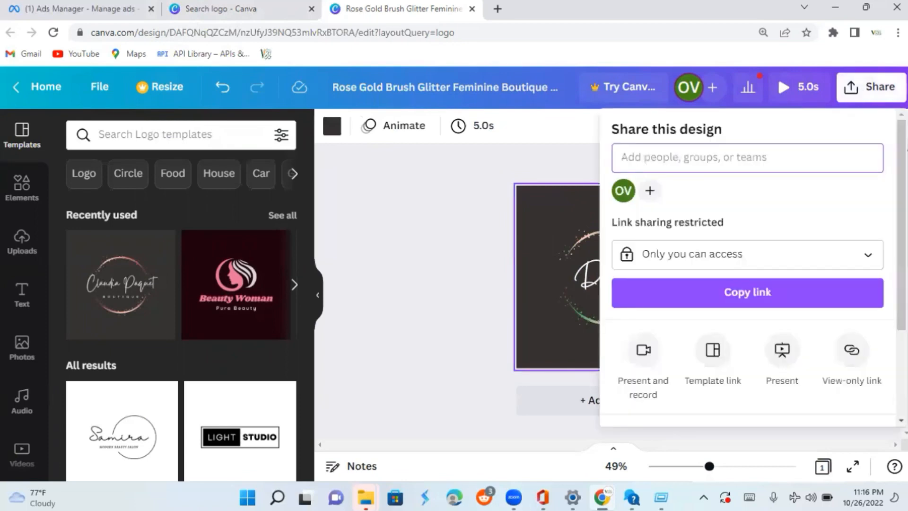
scroll(747, 270, "down", 3)
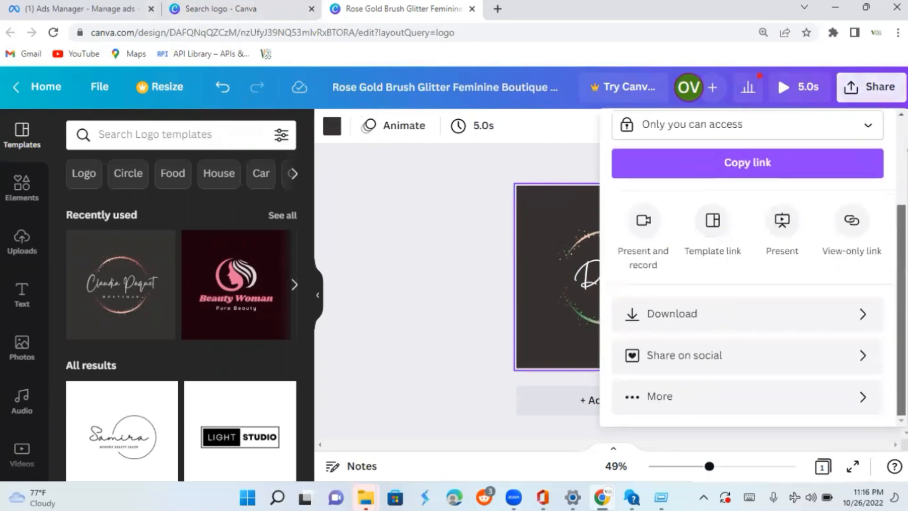
left_click(854, 312)
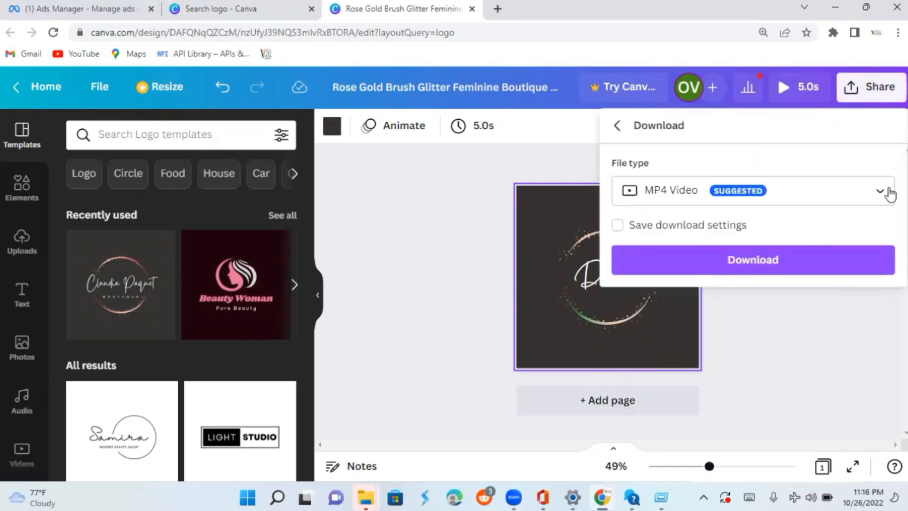
left_click(699, 206)
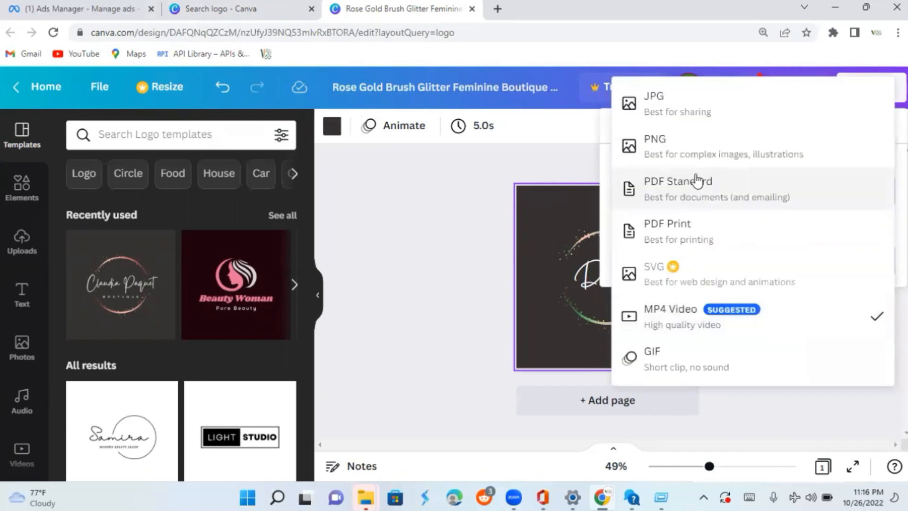
left_click(695, 154)
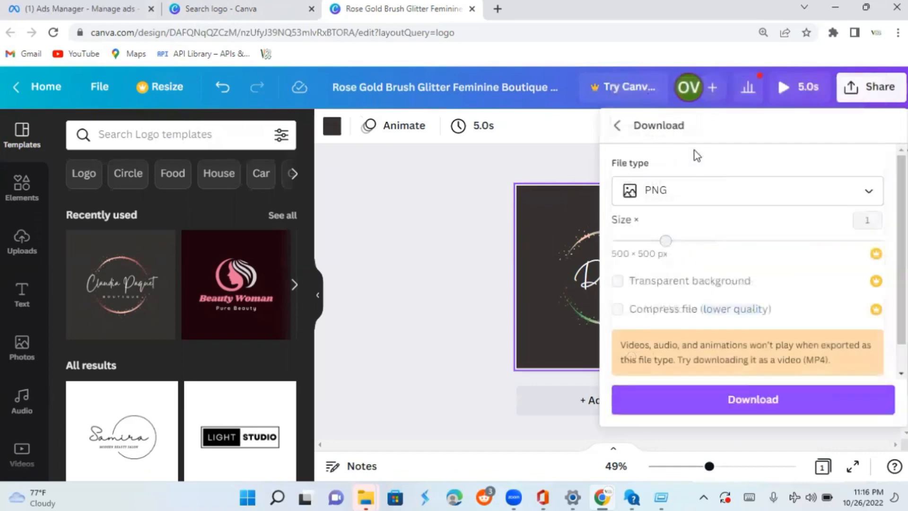
left_click_drag(902, 250, 902, 260)
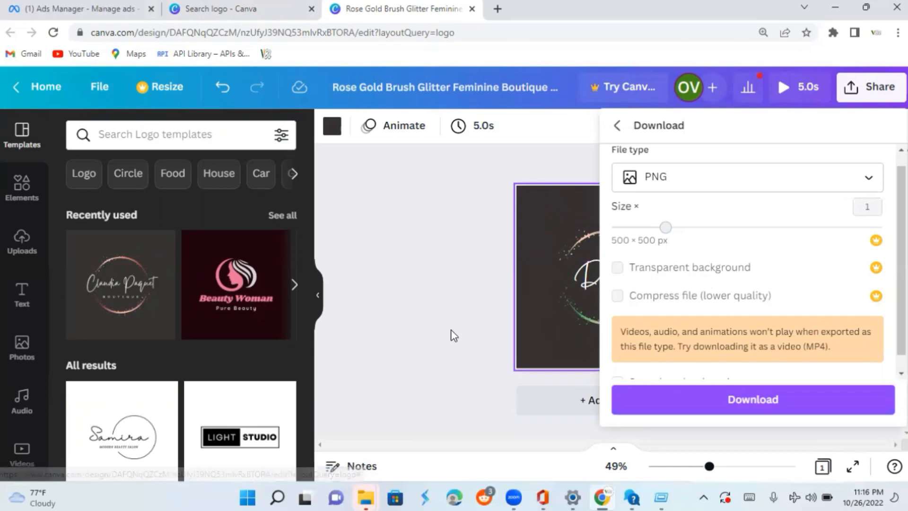
left_click(378, 360)
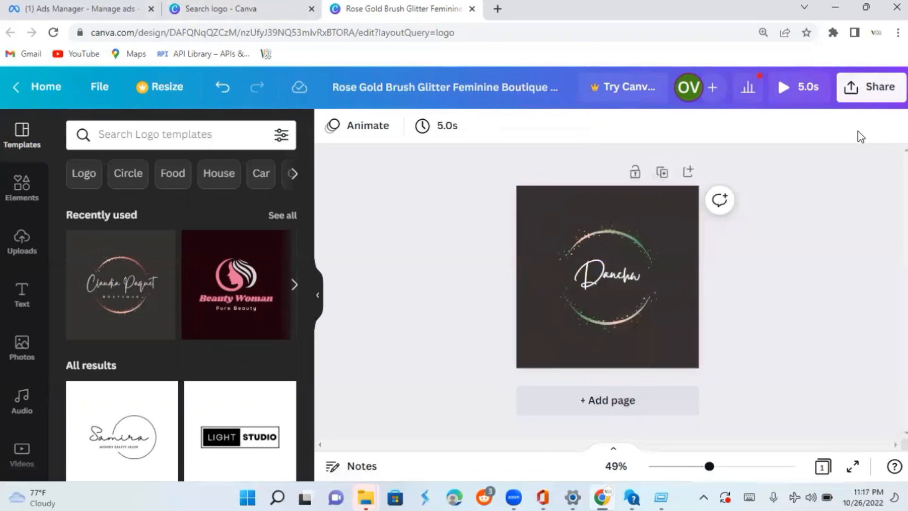
Step: Set the logo's download file type to PNG and try to enable a transparent background
left_click(865, 92)
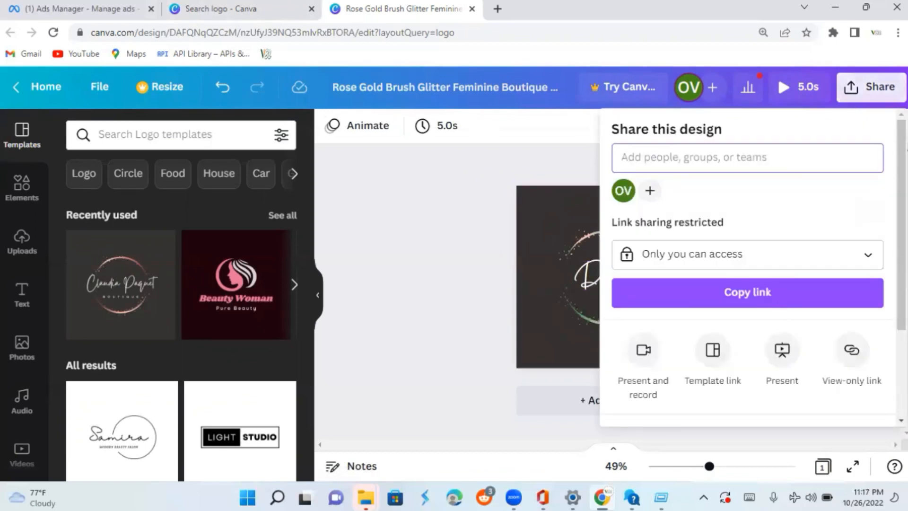
scroll(681, 348, "down", 2)
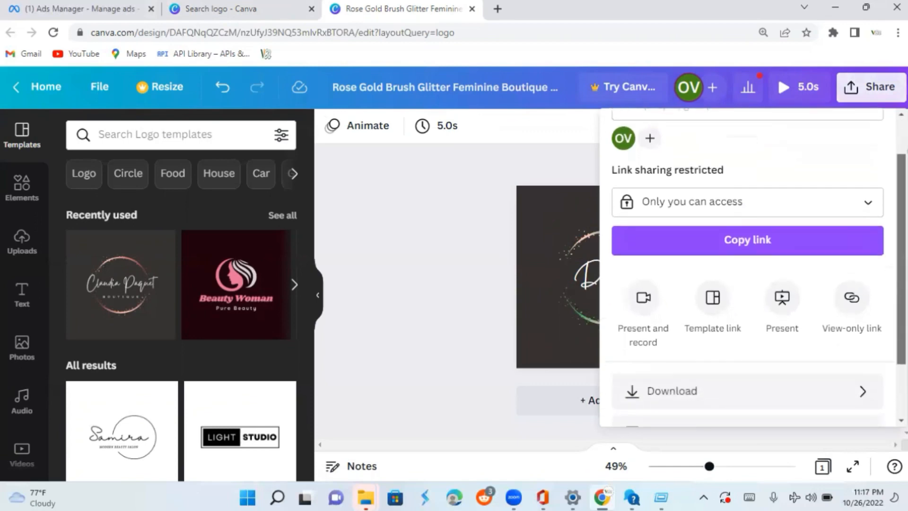
left_click(671, 395)
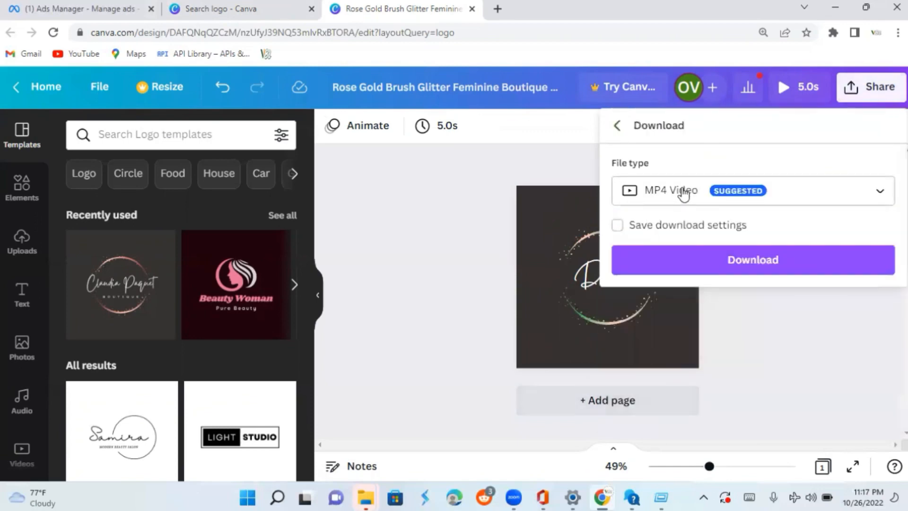
left_click(683, 191)
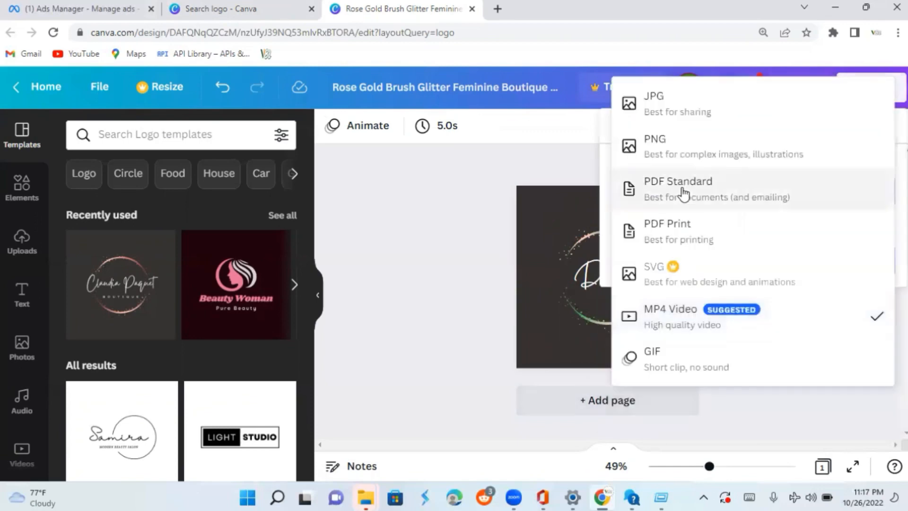
left_click(685, 161)
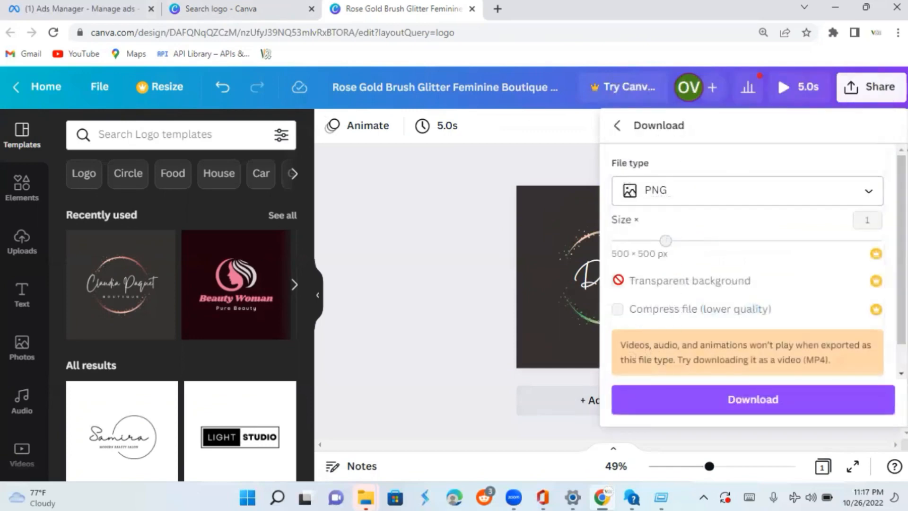
left_click(618, 281)
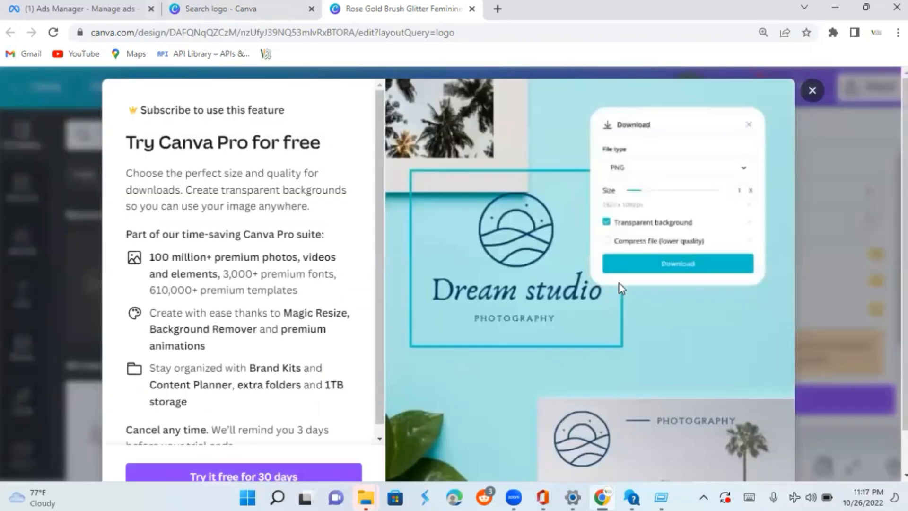
left_click(828, 280)
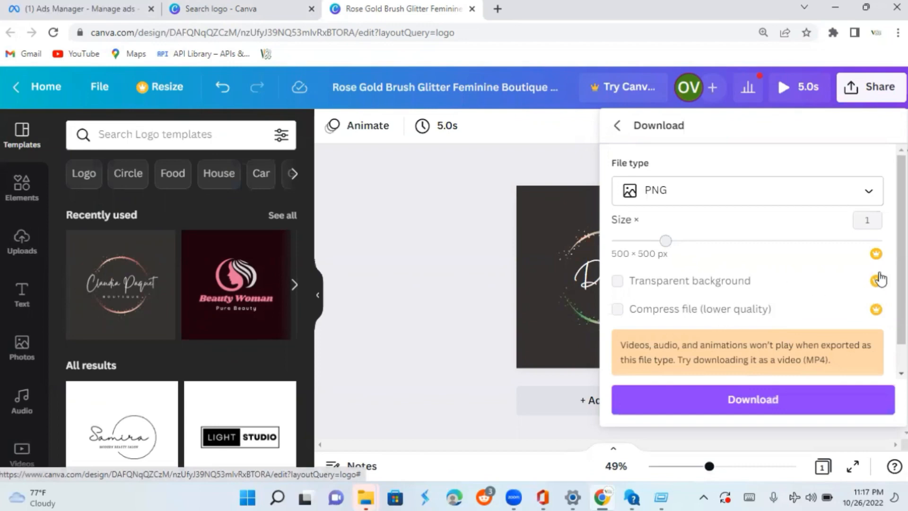
Step: View the Canva Pro trial offer for the transparent background option, and close it along with the download settings
left_click(877, 283)
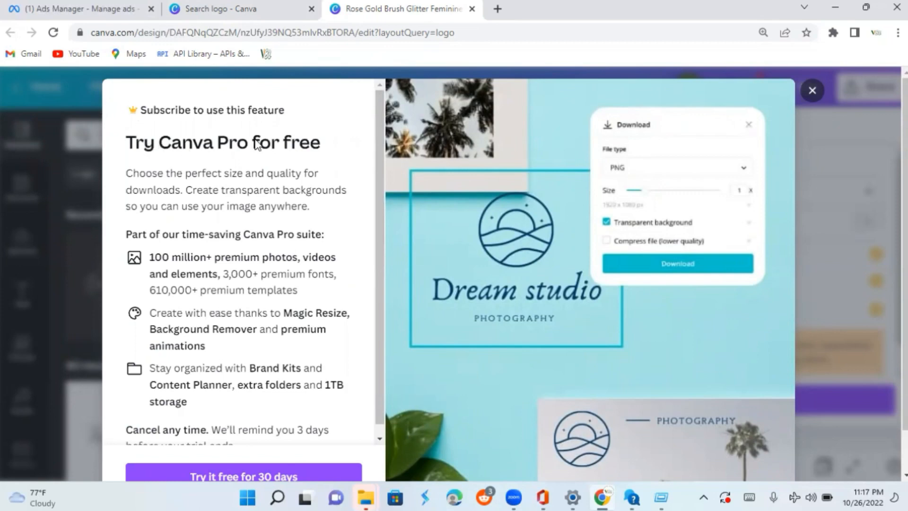
left_click(264, 480)
left_click(812, 90)
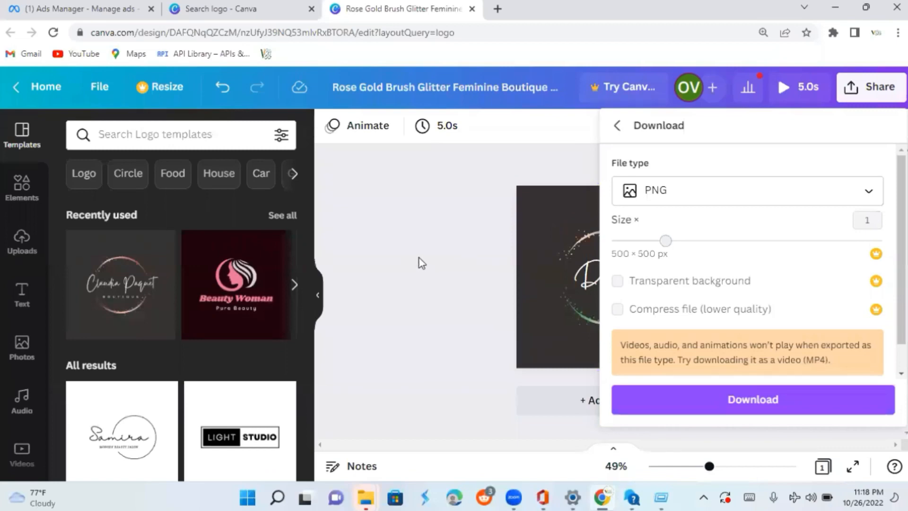
left_click(425, 315)
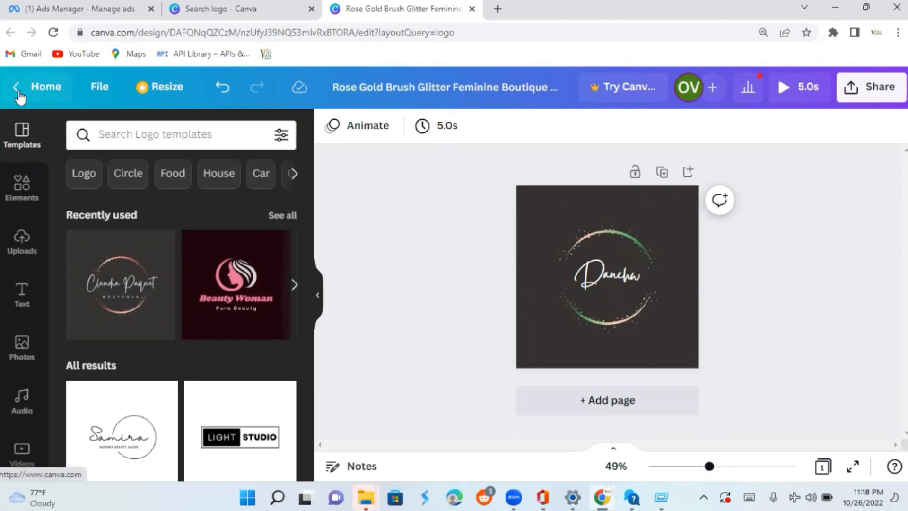
Step: Return to the Canva home page and search the templates for "vector" from the recent searches
left_click(19, 96)
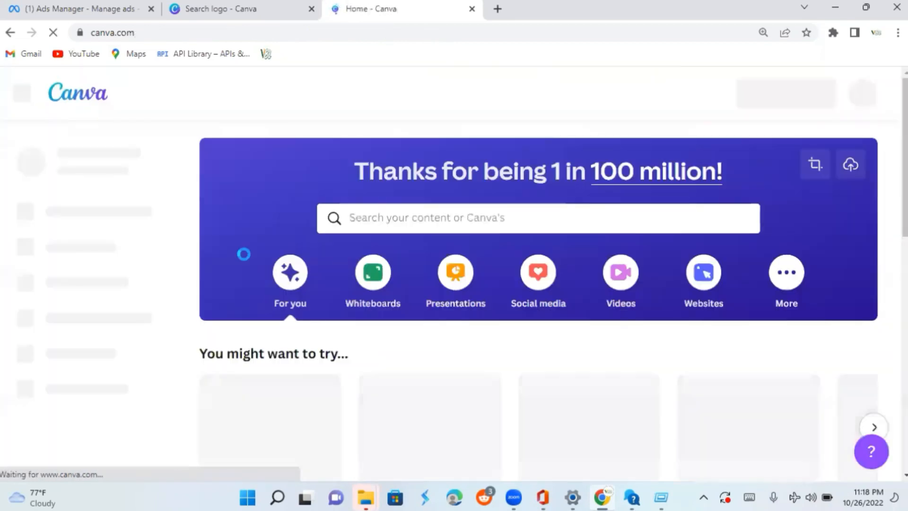
left_click(491, 226)
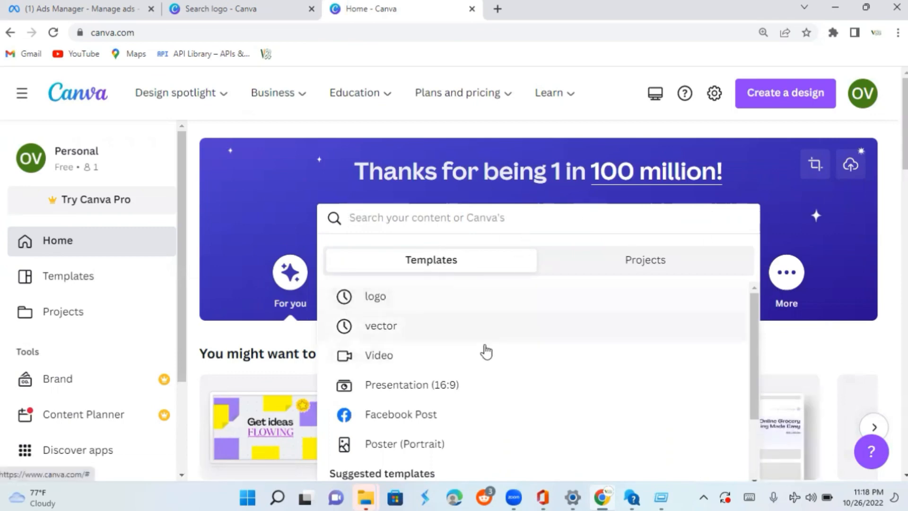
left_click_drag(755, 347, 756, 360)
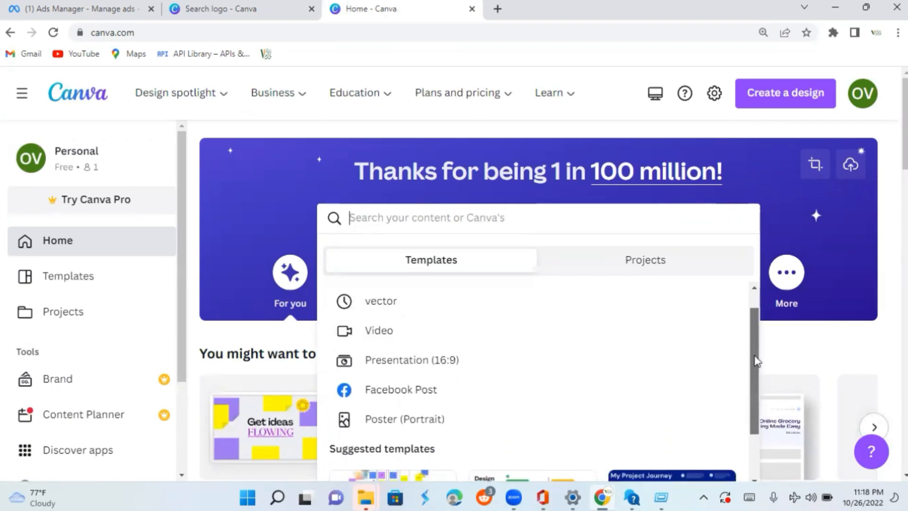
left_click_drag(756, 361, 762, 427)
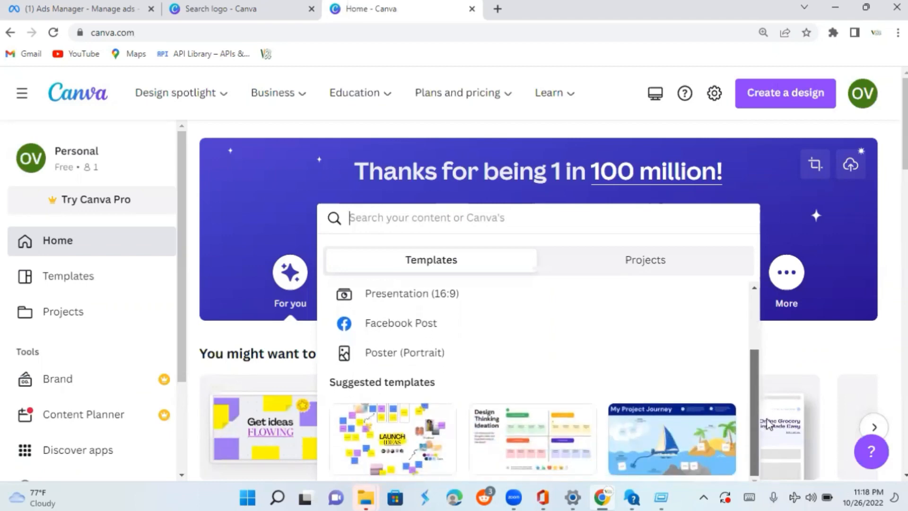
scroll(759, 350, "up", 2)
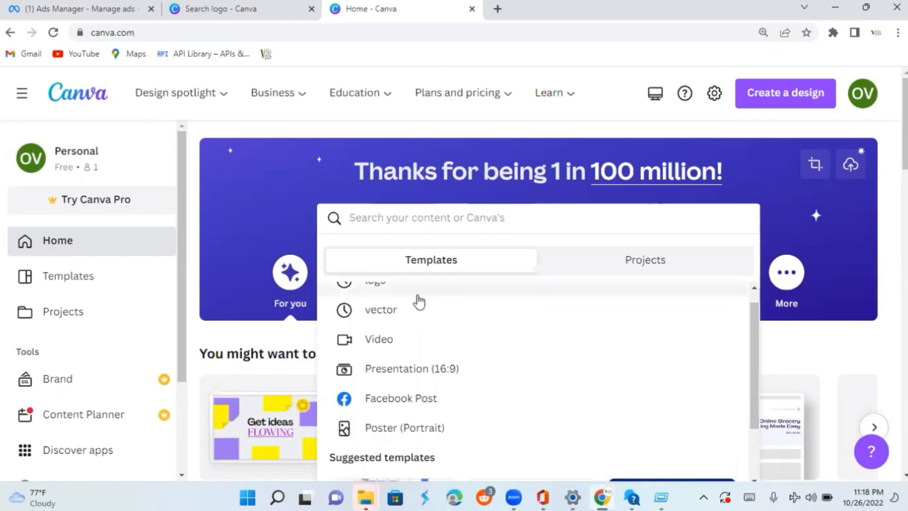
left_click(379, 311)
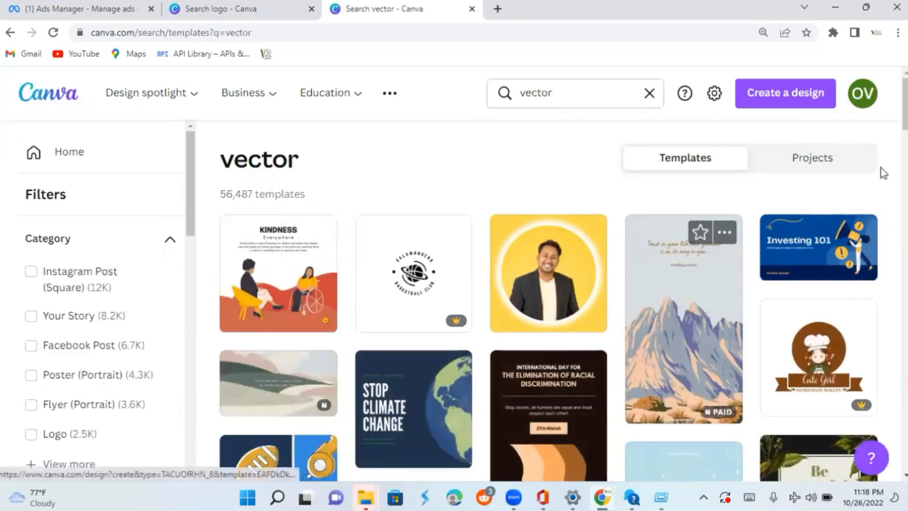
Step: Browse the vector template results to examine the available designs
scroll(684, 303, "down", 10)
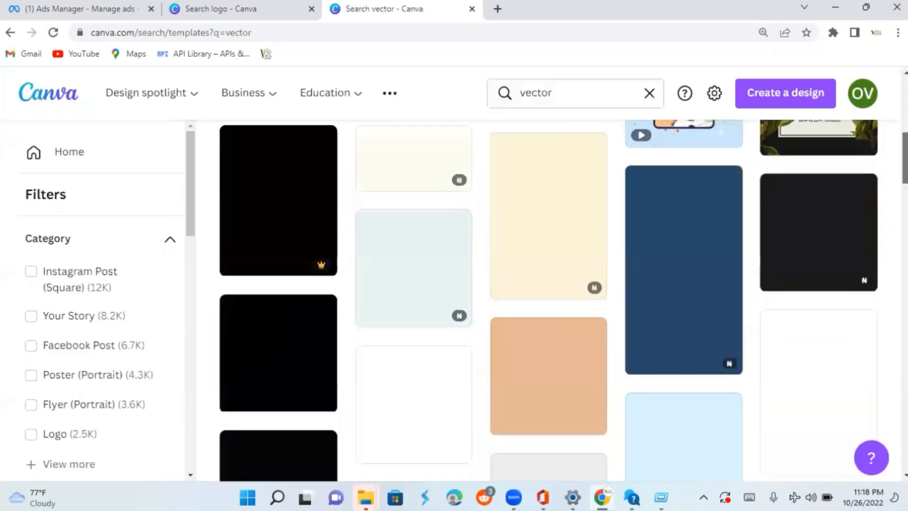
scroll(563, 301, "up", 1)
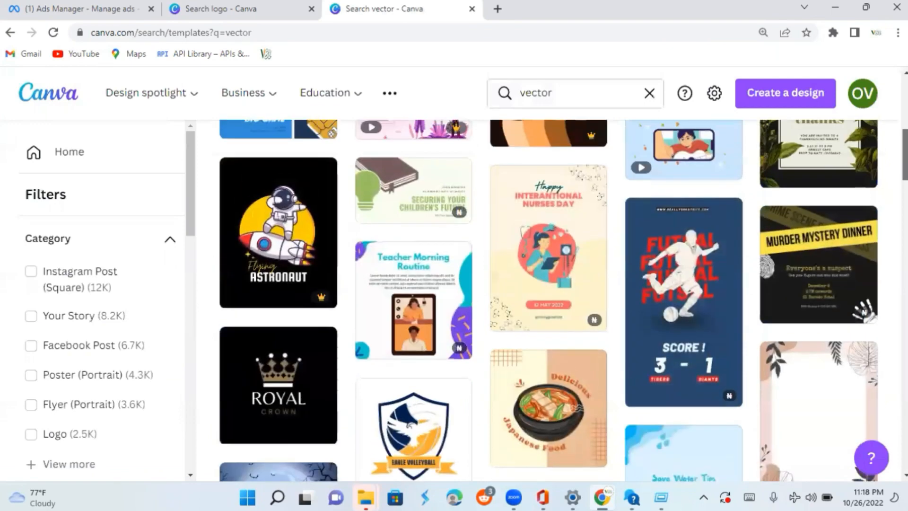
scroll(563, 301, "down", 15)
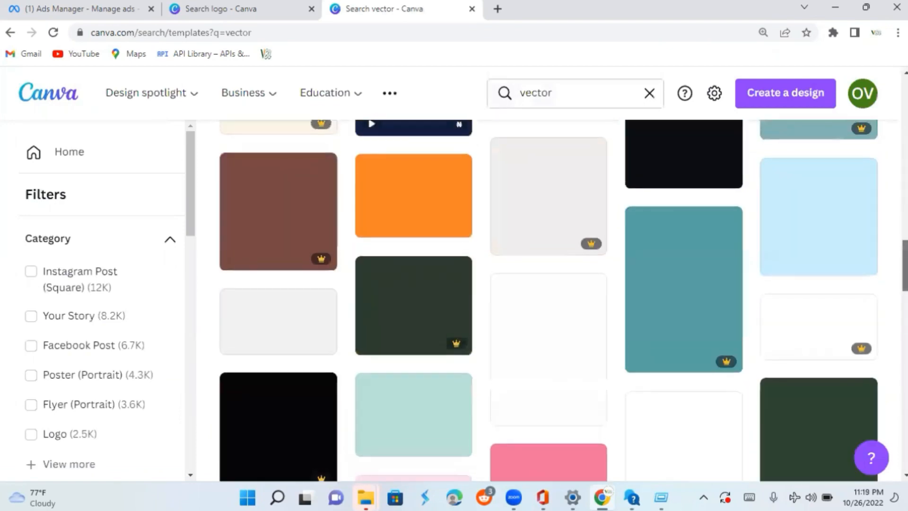
scroll(631, 362, "up", 2)
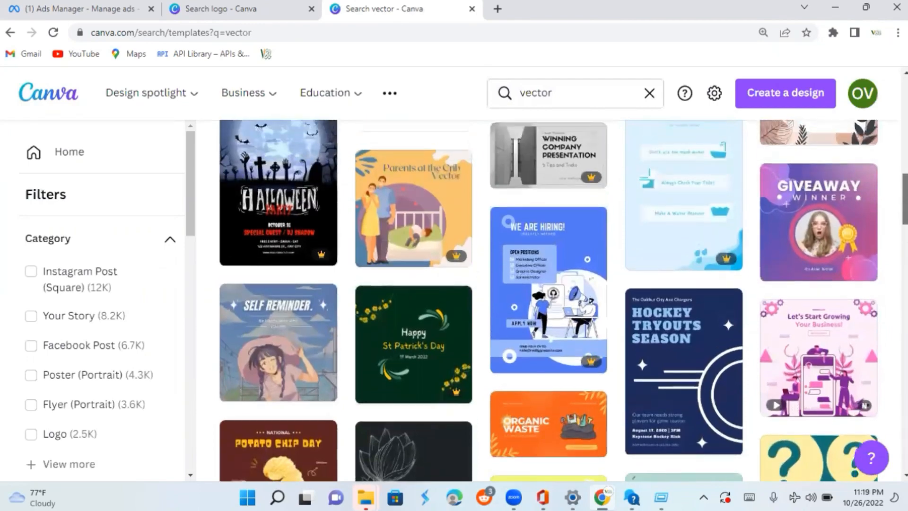
scroll(631, 362, "down", 6)
scroll(706, 328, "down", 4)
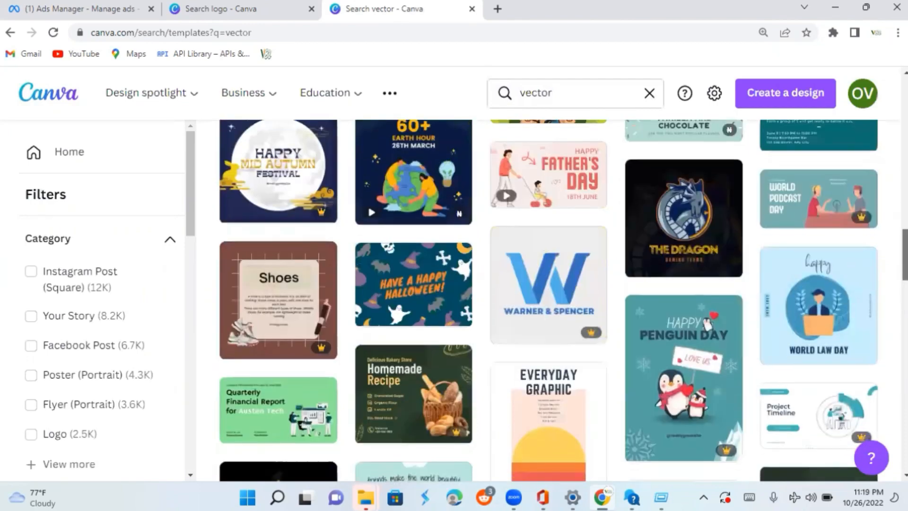
scroll(707, 324, "up", 12)
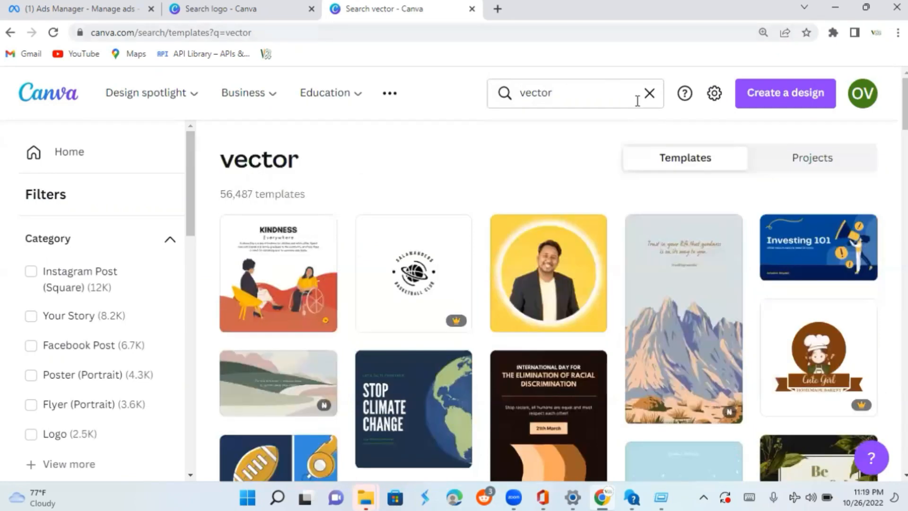
Step: Replace the template search term with "sales" and run the search
left_click(590, 101)
key("BackSpace")
key("BackSpace")
key("BackSpace")
key("BackSpace")
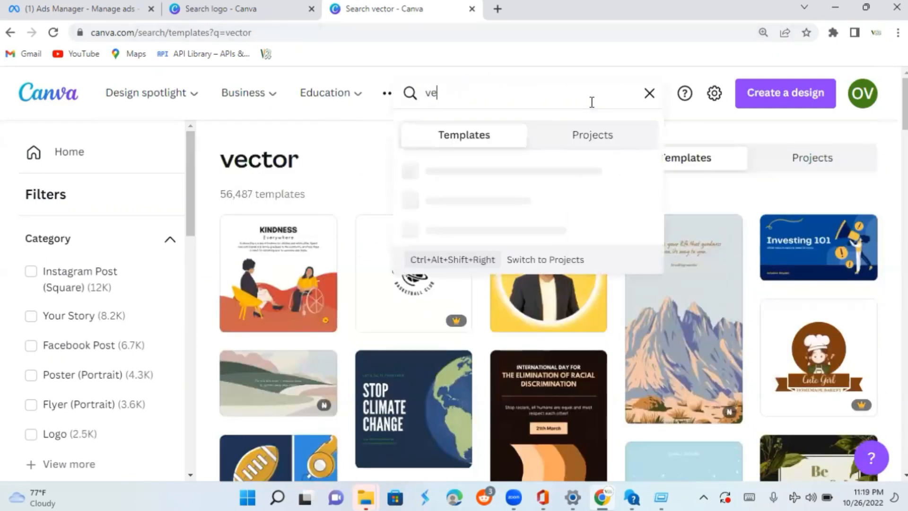
key("BackSpace")
type("sales")
key("Return")
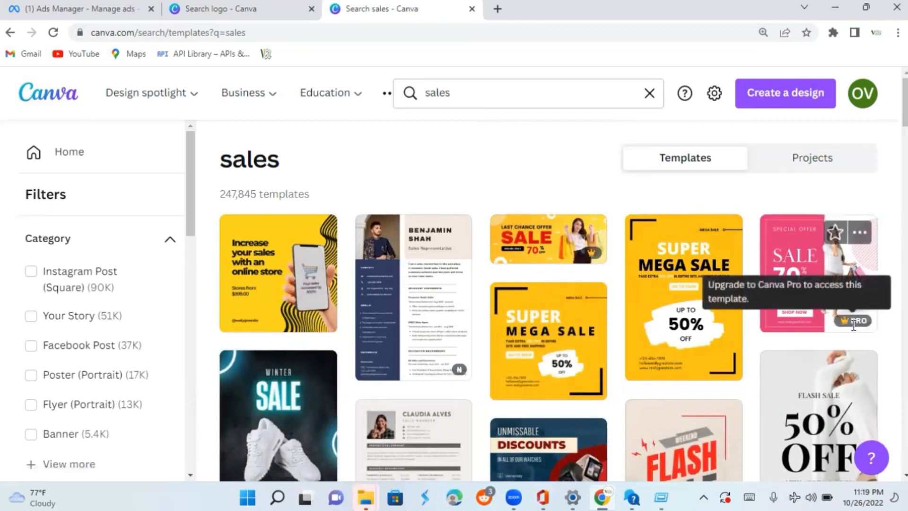
Step: Browse the sales templates and open the white "Flash Sale 50% OFF New Arrival Look" story template for editing
mouse_move(849, 328)
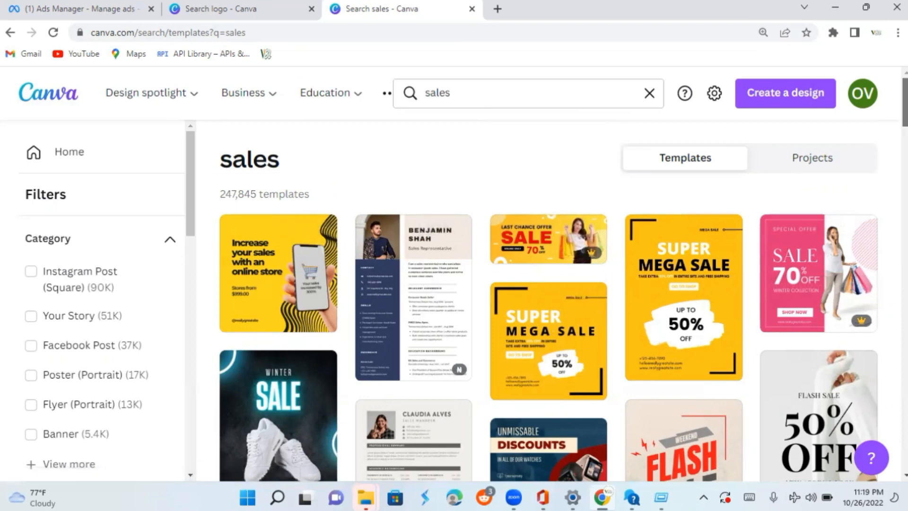
scroll(549, 300, "down", 3)
scroll(548, 300, "up", 1)
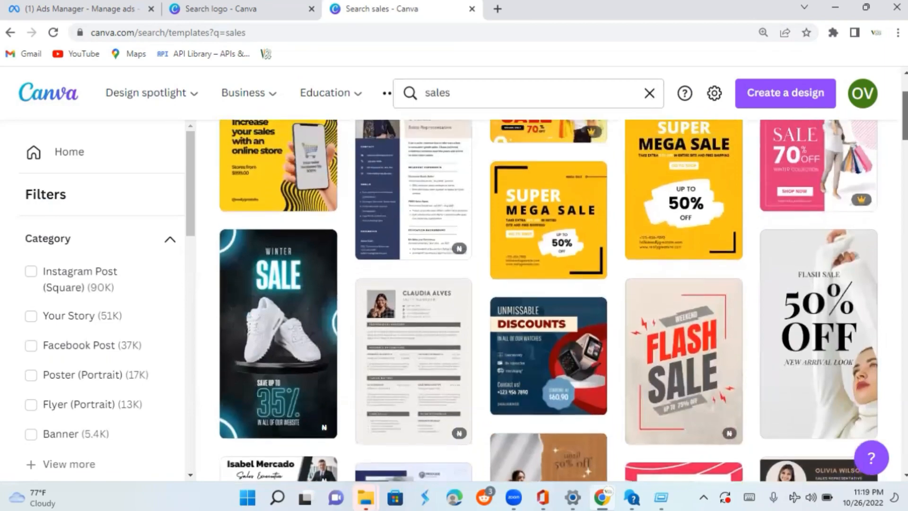
scroll(831, 322, "up", 3)
scroll(831, 321, "down", 2)
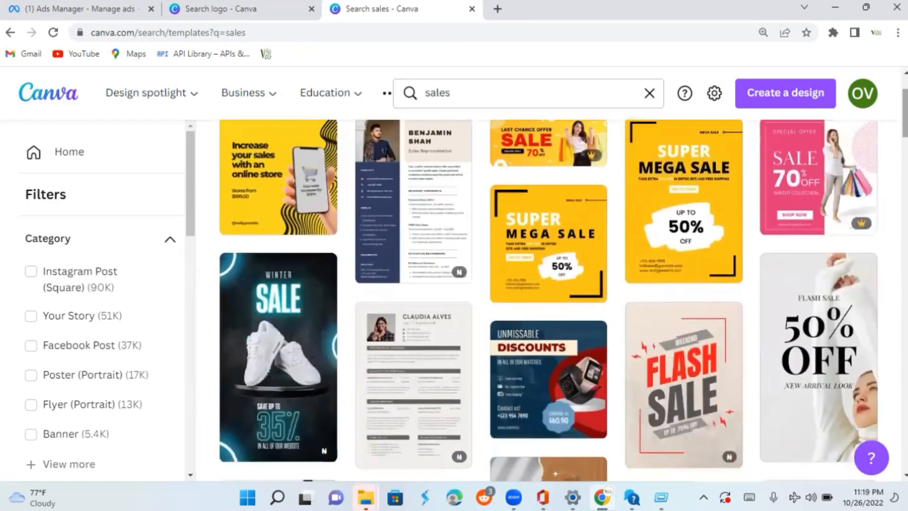
left_click(830, 330)
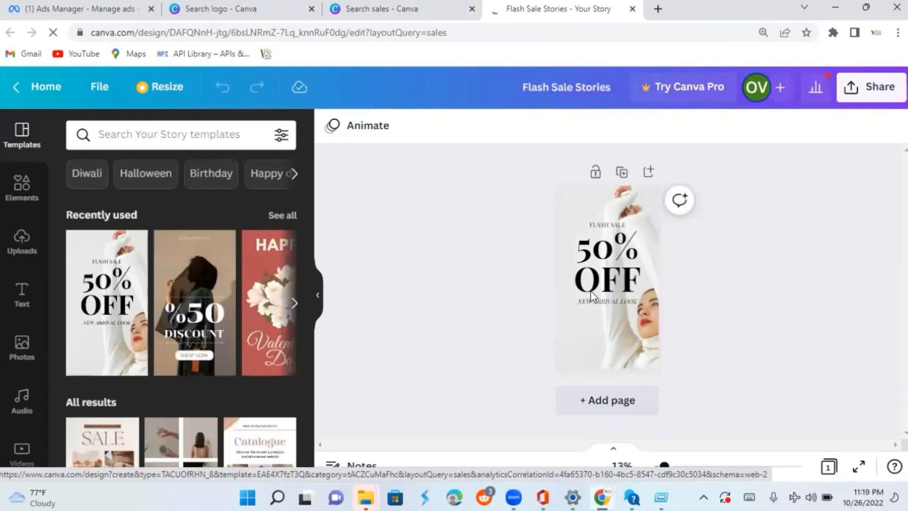
Step: Change the discount in the story's large headline to 30%, keeping the OFF wording
left_click(594, 274)
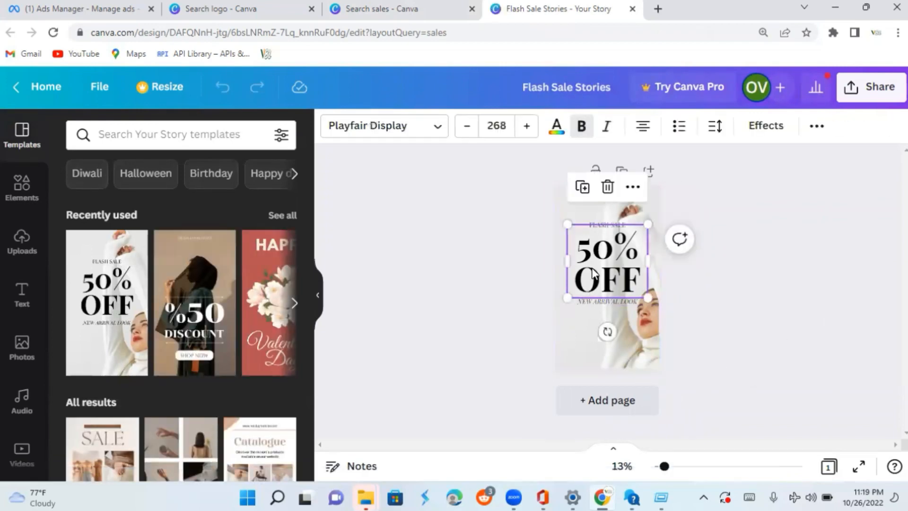
double_click(609, 247)
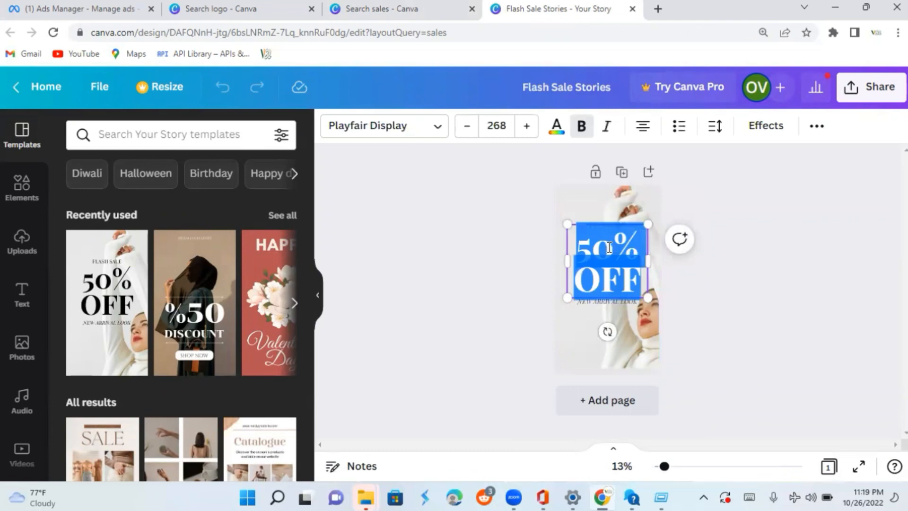
left_click(654, 317)
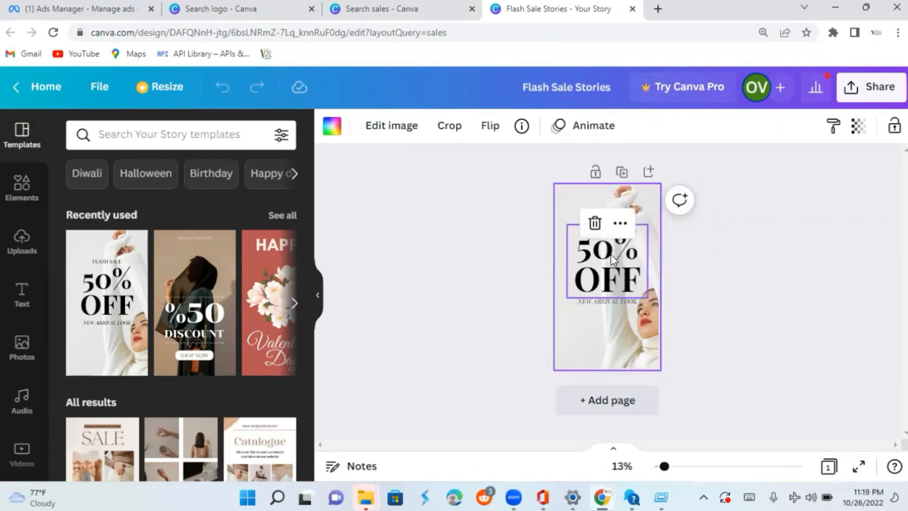
left_click(611, 254)
double_click(611, 248)
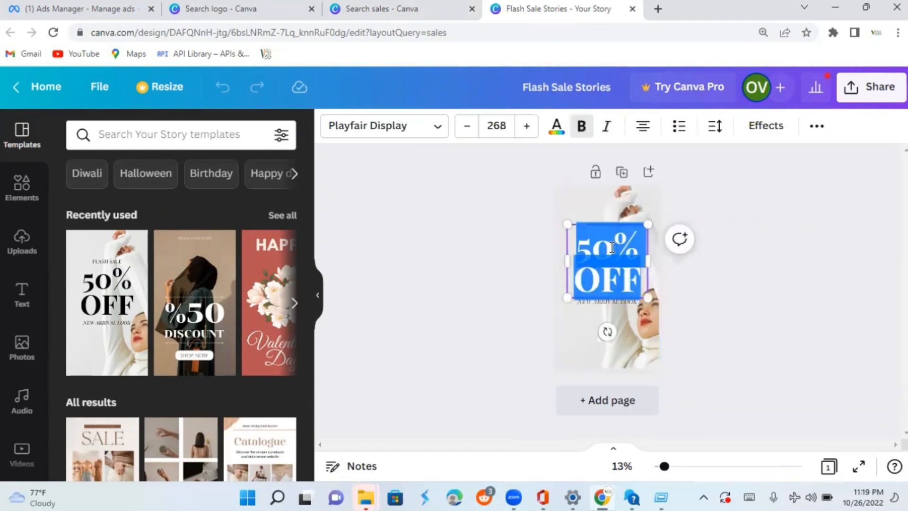
left_click(611, 247)
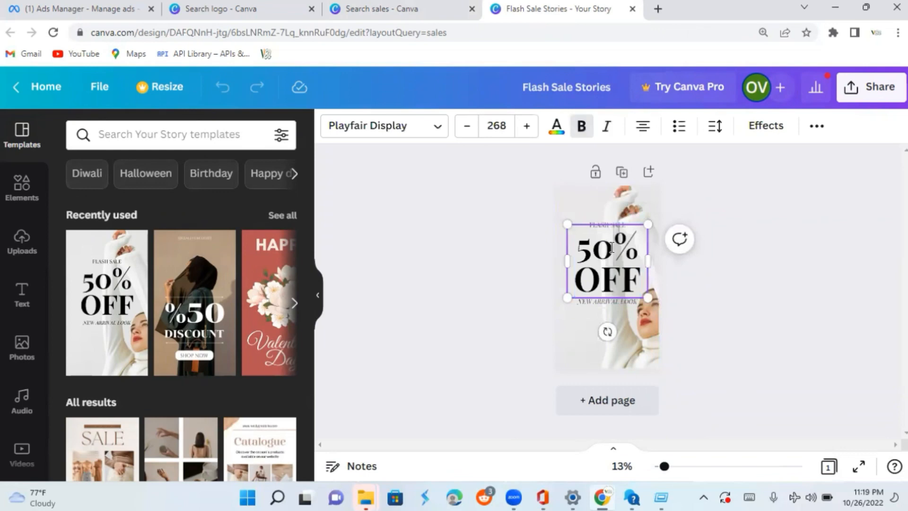
key("BackSpace")
key("BackSpace")
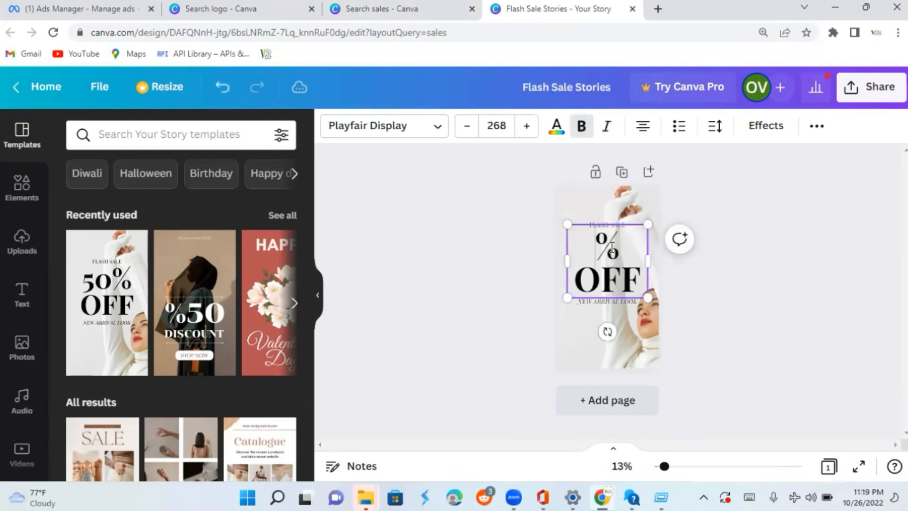
type("30")
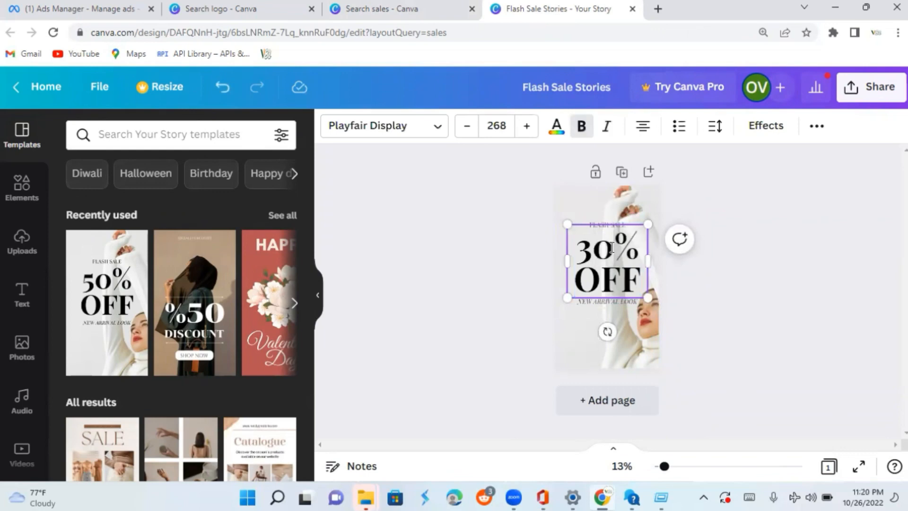
Step: Select the "New Arrival Look" line, the "Flash Sale" line and the background photo in turn to inspect the editable parts
left_click(602, 300)
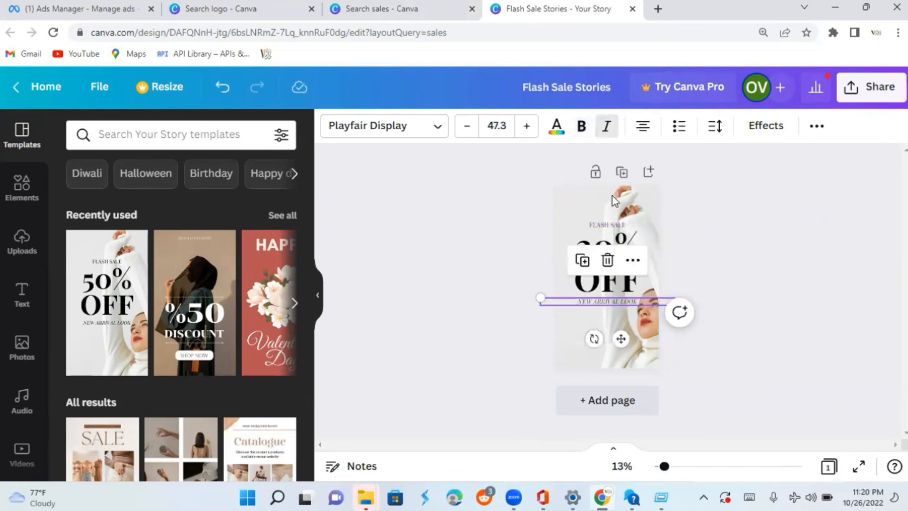
left_click(611, 225)
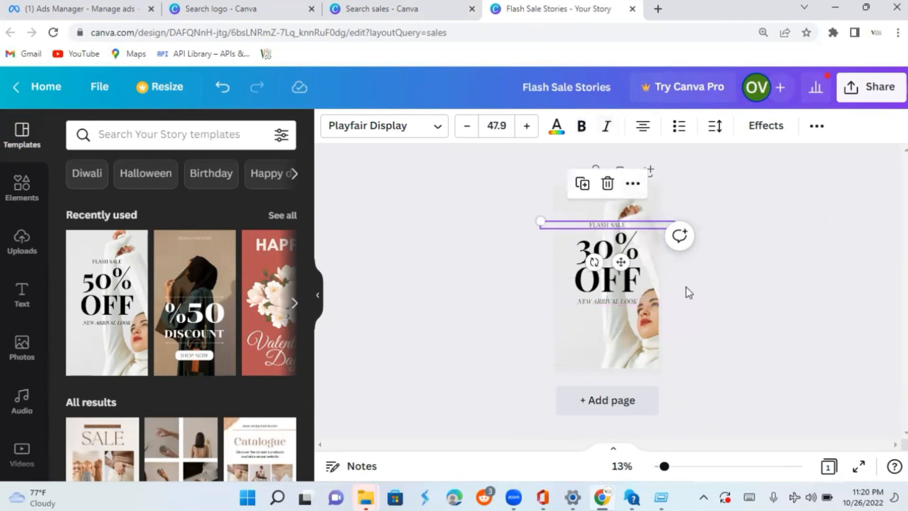
left_click(636, 333)
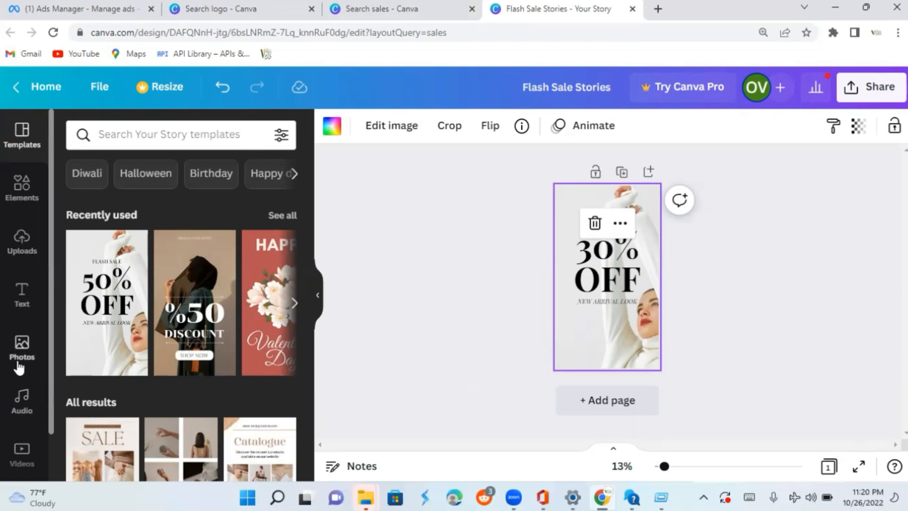
Step: Browse the available stock videos, photos, graphics and stickers to examine what can be added to the story
left_click(24, 452)
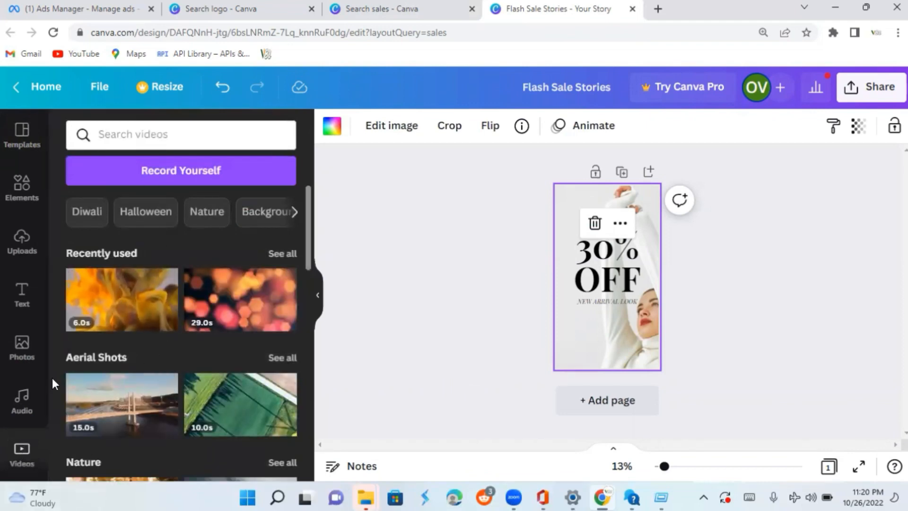
left_click_drag(305, 252, 316, 426)
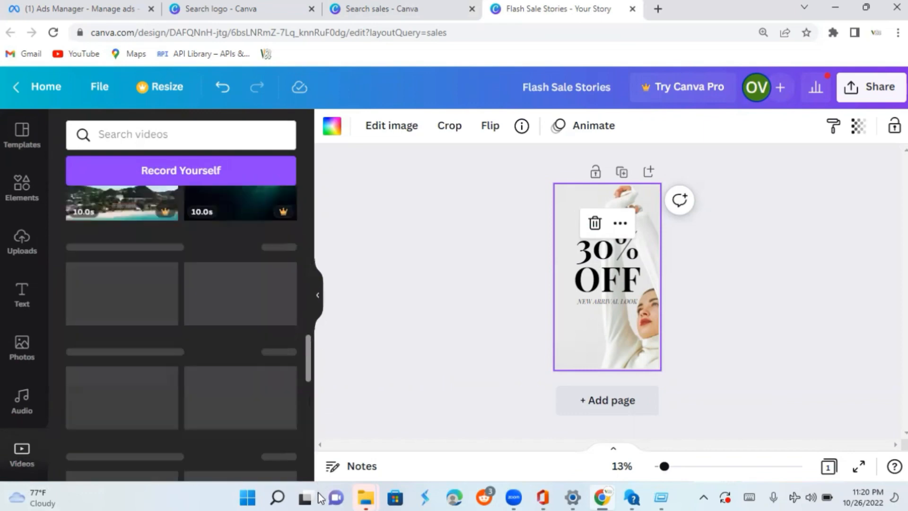
left_click_drag(319, 492, 319, 450)
mouse_move(148, 449)
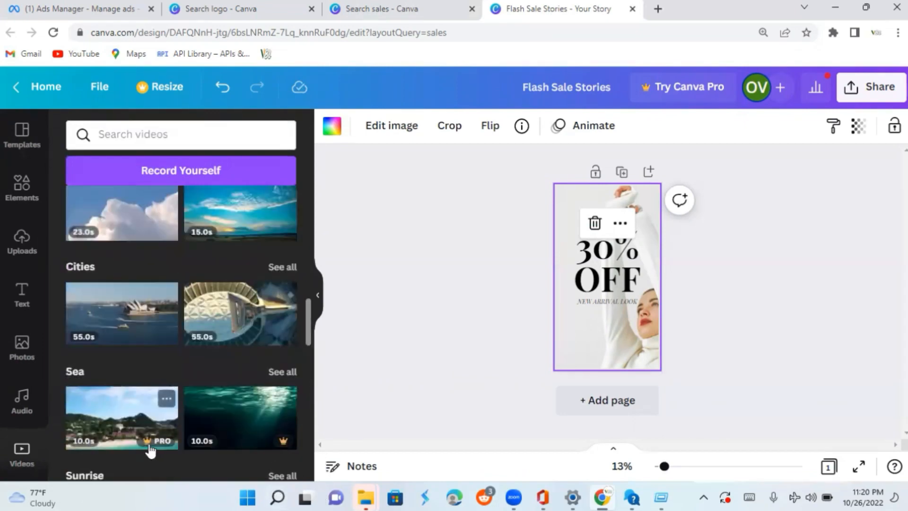
left_click(27, 361)
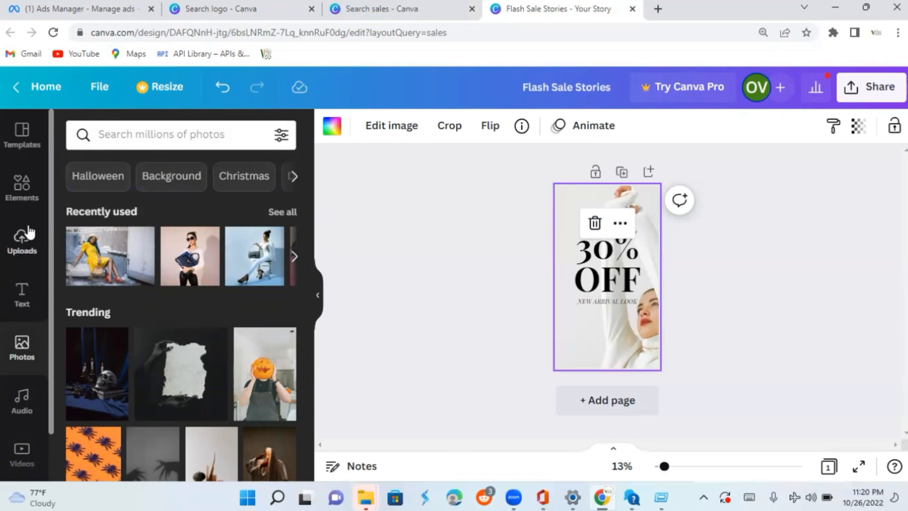
left_click(22, 187)
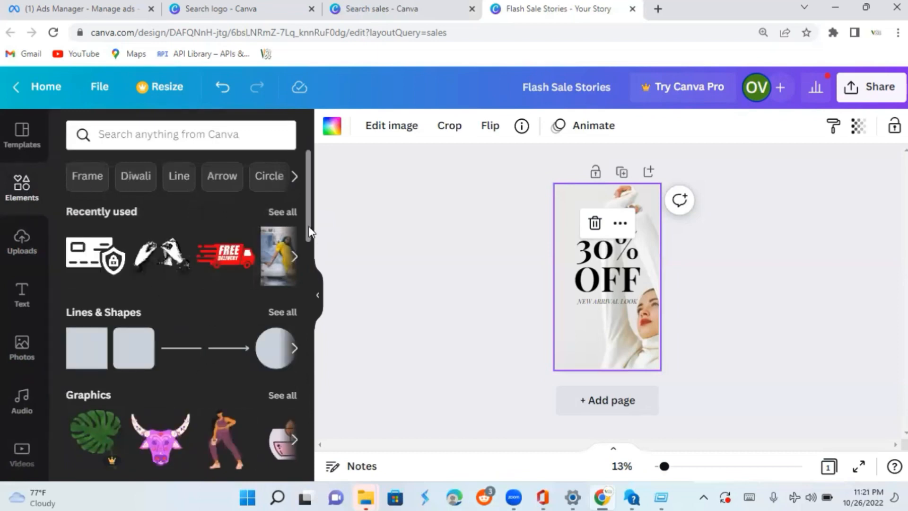
left_click_drag(310, 231, 310, 293)
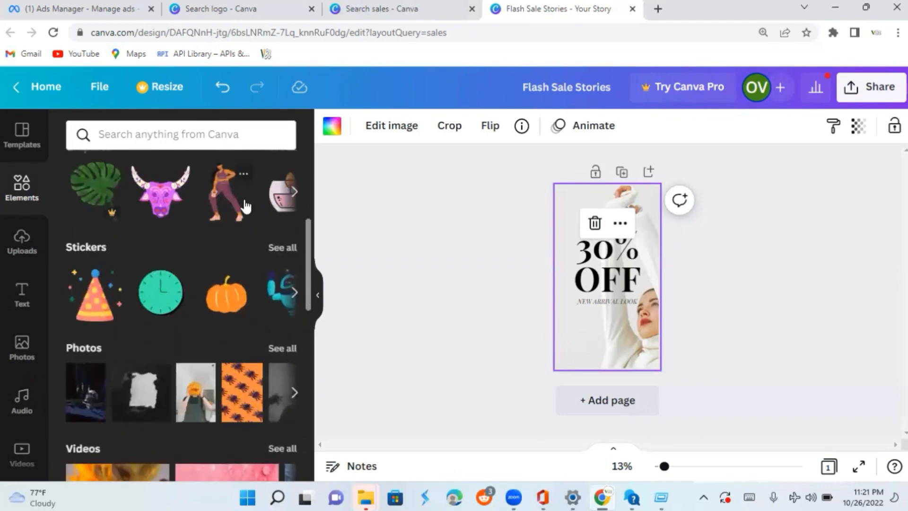
left_click_drag(222, 201, 153, 237)
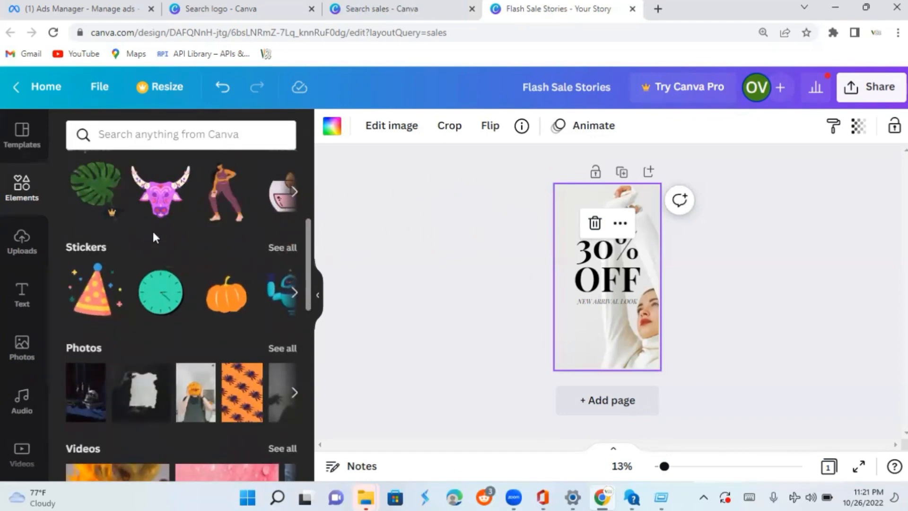
Step: Apply the recently used Valentine's Day template to the page, and replace it with the brown "%50 Discount" template
left_click(22, 131)
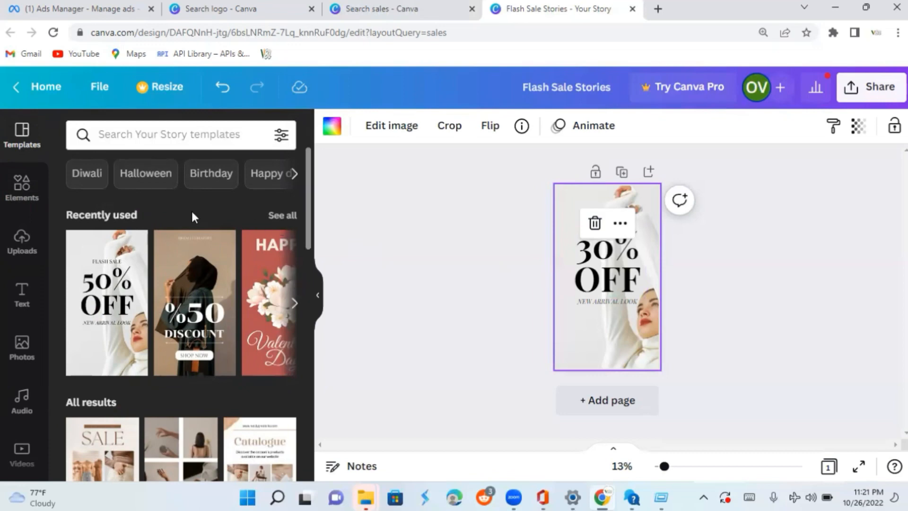
left_click(271, 290)
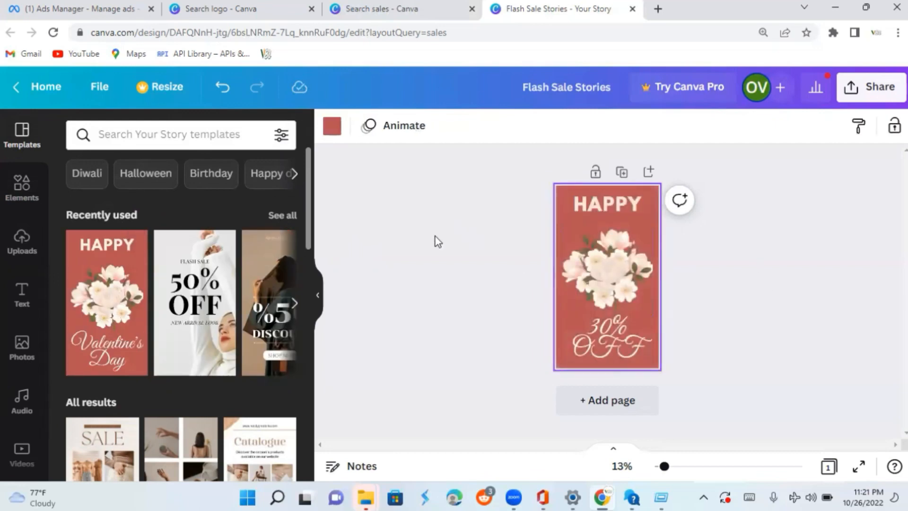
left_click(279, 303)
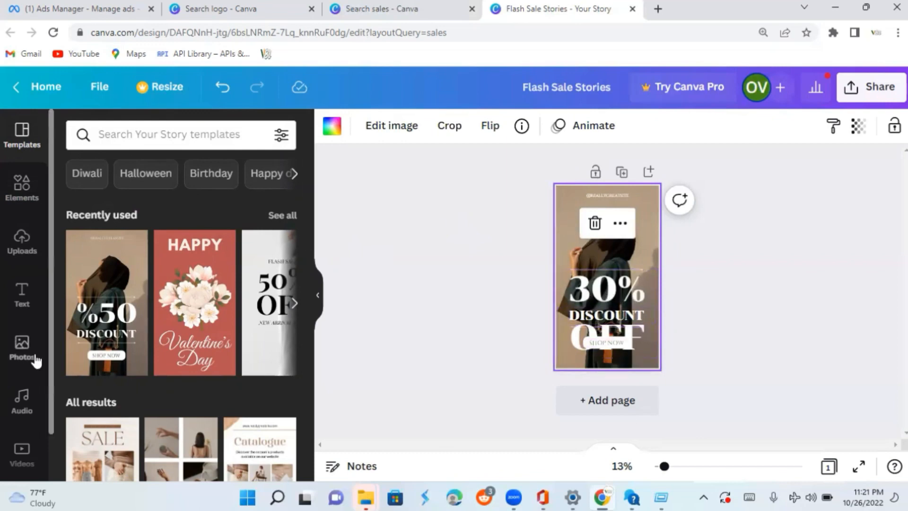
Step: Place the recently used photo of the woman holding a dark bag on the page, and delete it
left_click(20, 359)
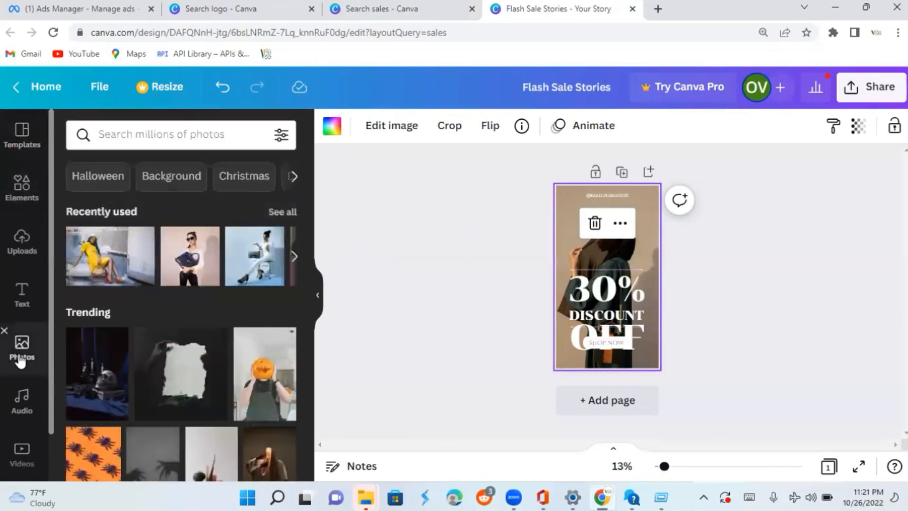
left_click_drag(194, 259, 595, 252)
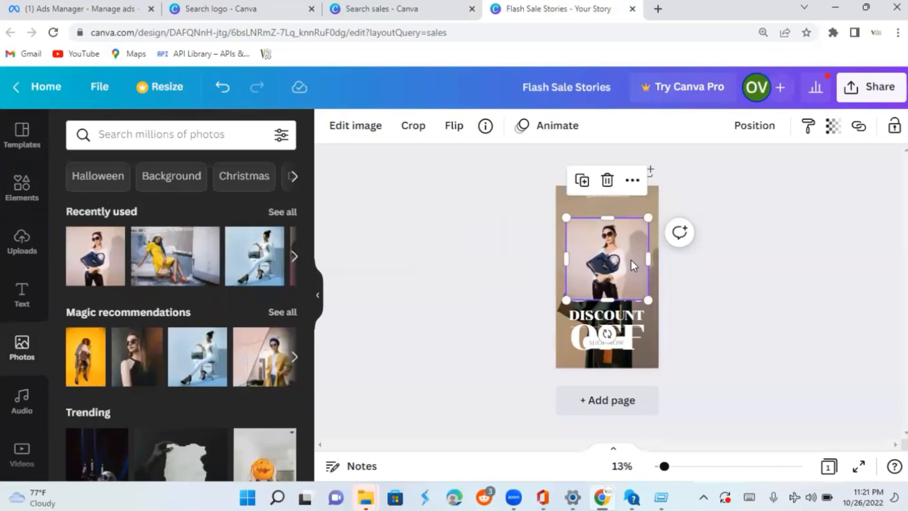
left_click(607, 180)
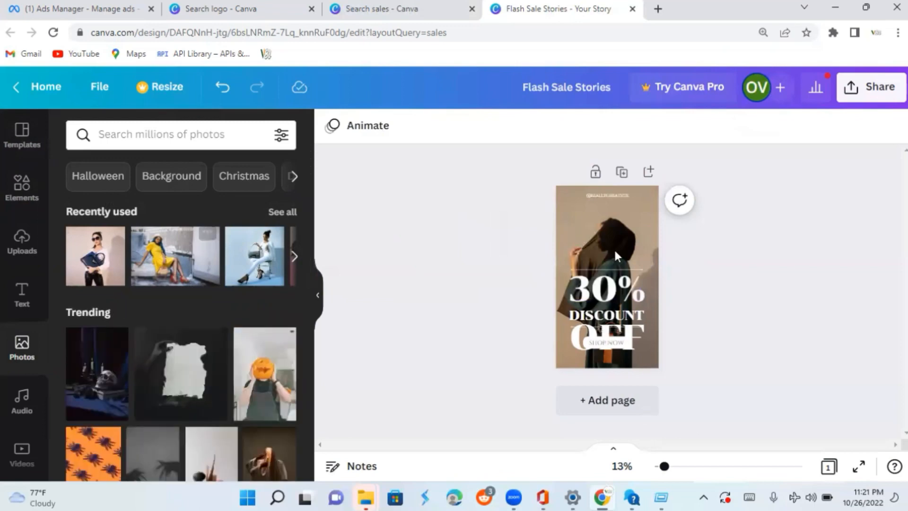
Step: View the additional options for the story's background photo, and close them without choosing any
left_click(643, 191)
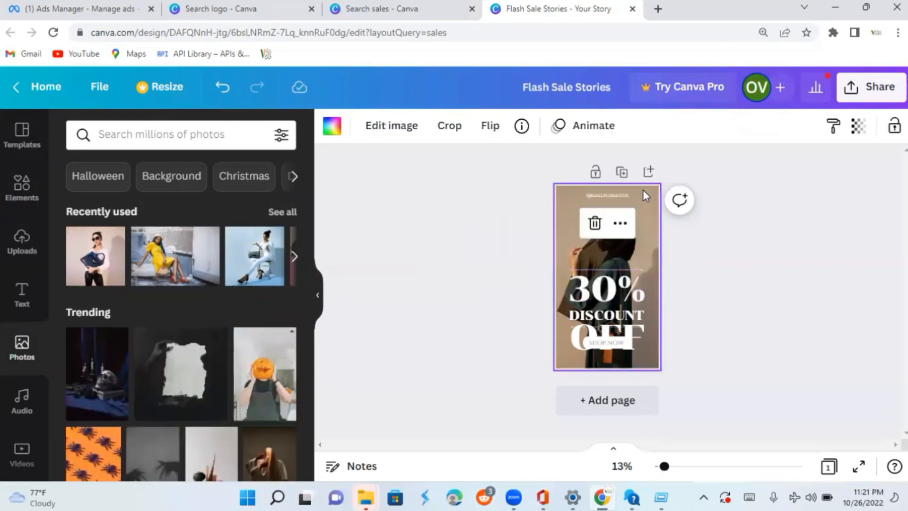
left_click(622, 224)
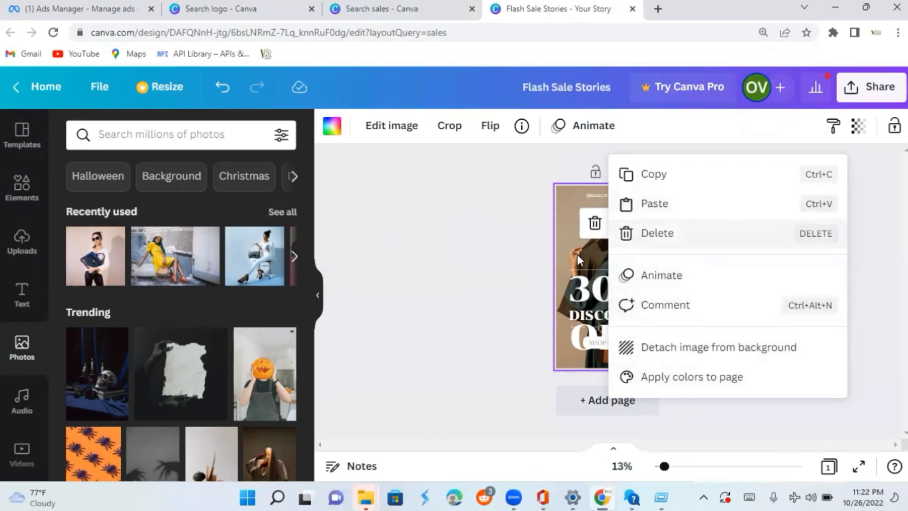
left_click(421, 263)
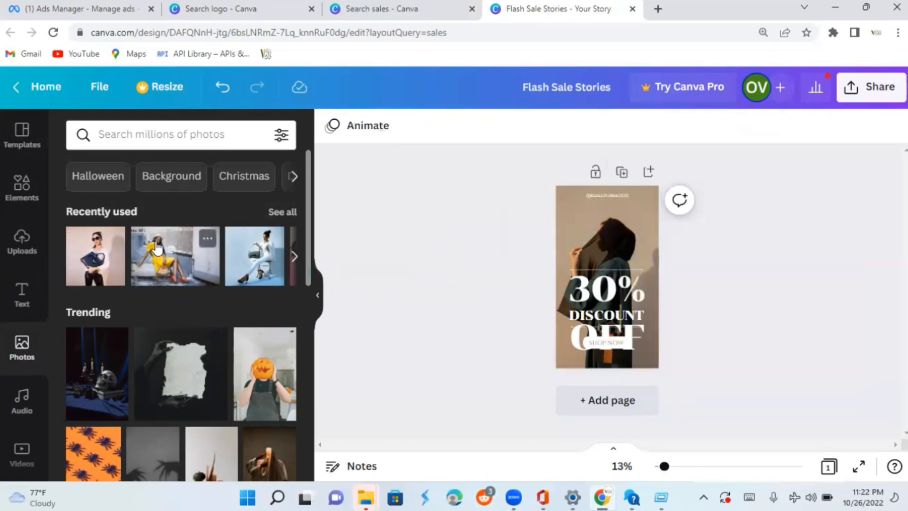
Step: Place the photo of the woman in the yellow dress over the upper part of the page, and delete it
left_click_drag(157, 247, 610, 282)
left_click_drag(587, 219, 586, 218)
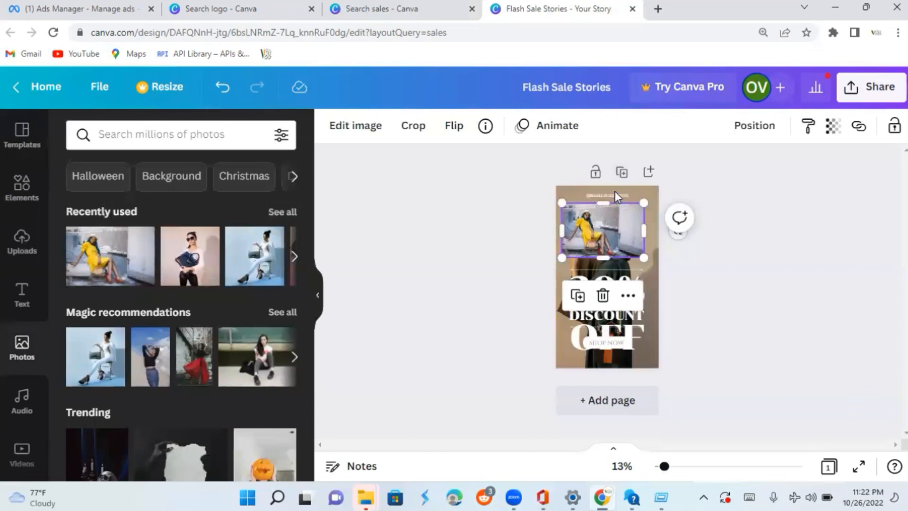
left_click(604, 296)
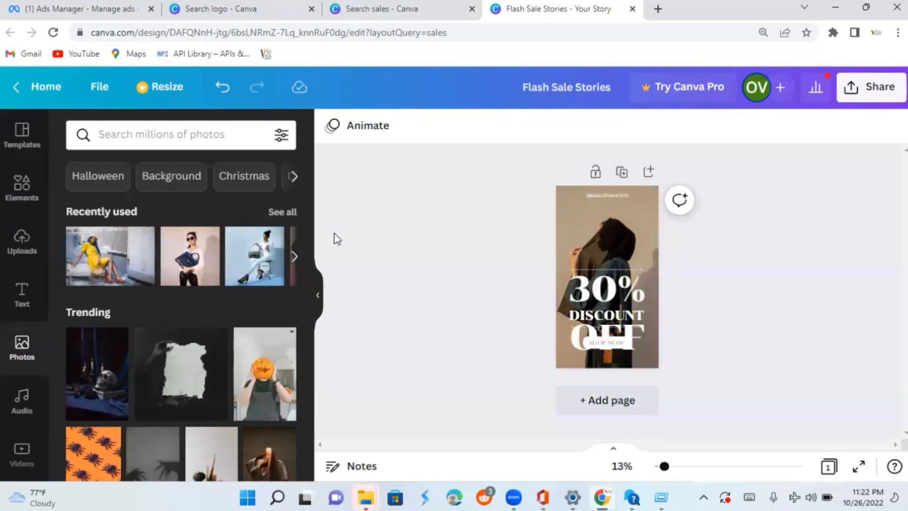
Step: Show the story templates in the Sale category and browse through the results
left_click(31, 130)
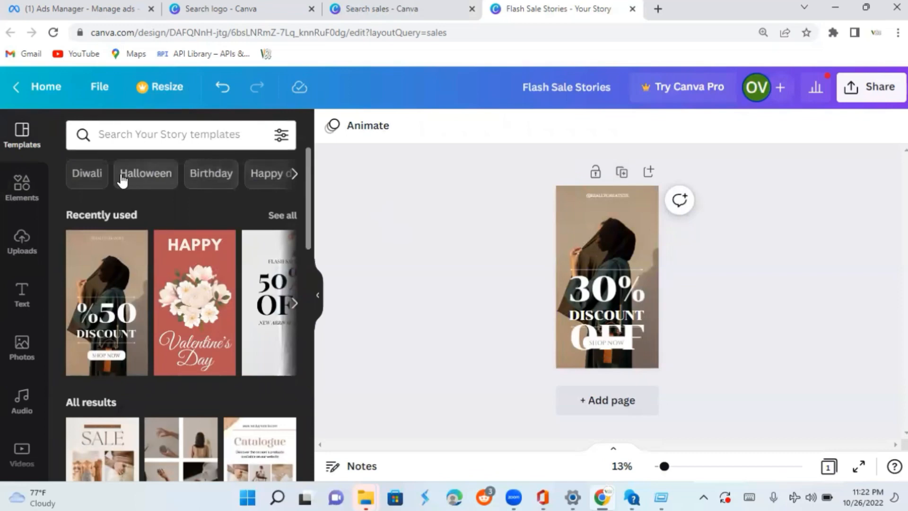
left_click(294, 174)
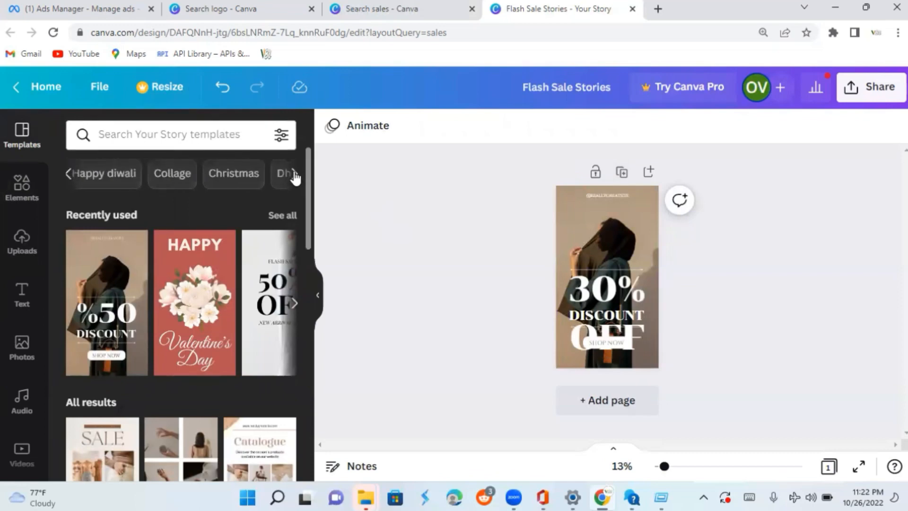
left_click(294, 175)
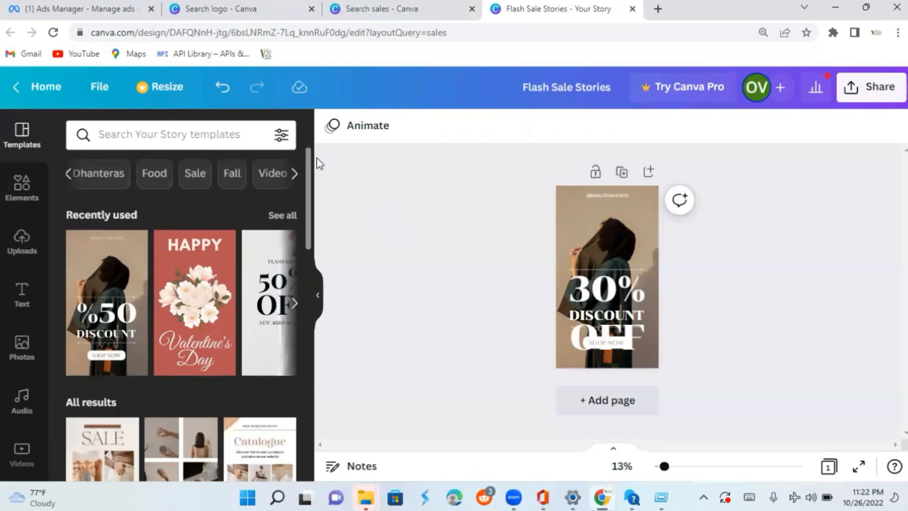
left_click(202, 175)
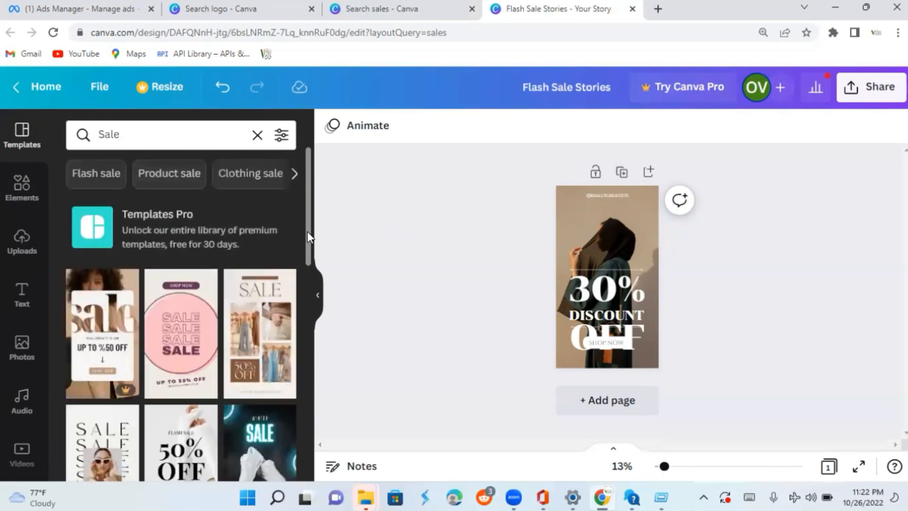
left_click_drag(308, 234, 327, 494)
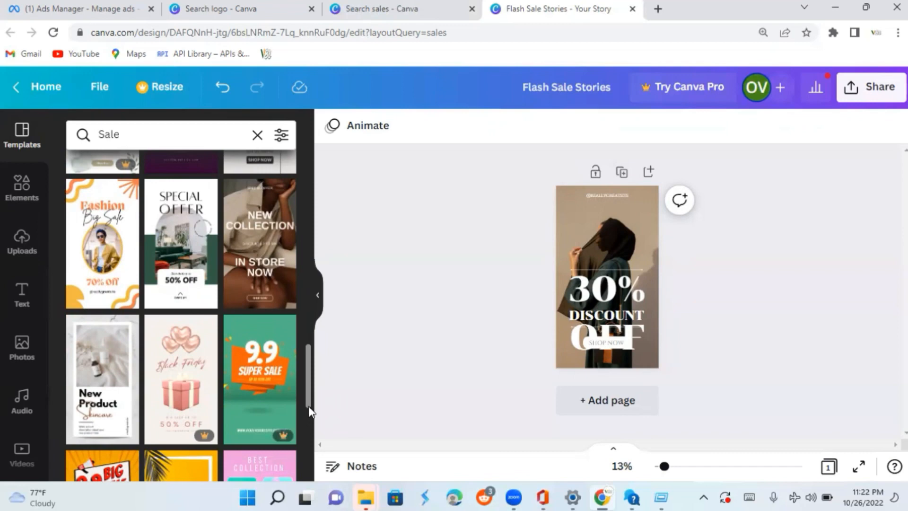
left_click_drag(308, 414, 329, 492)
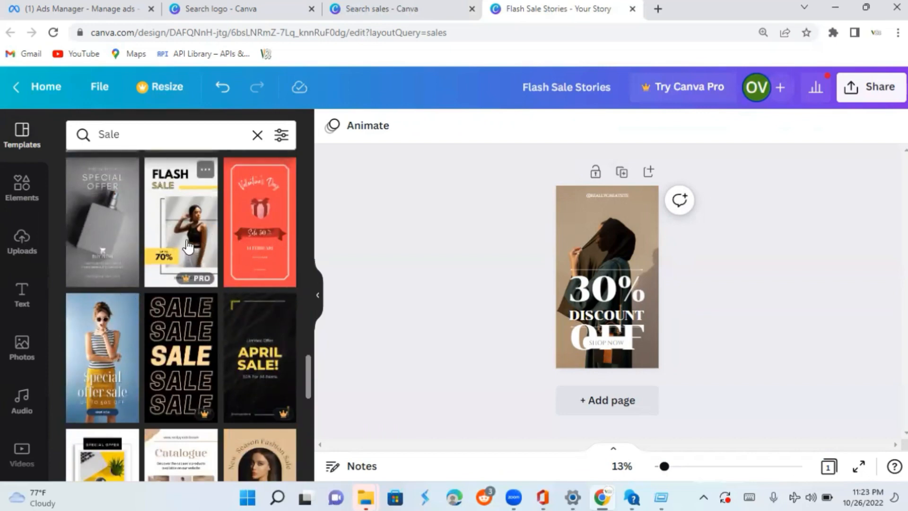
Step: Preview the Pro-only "Flash Sale" template and close its upgrade offer, and apply the green-and-white "Special Offer" template to the page
left_click(194, 262)
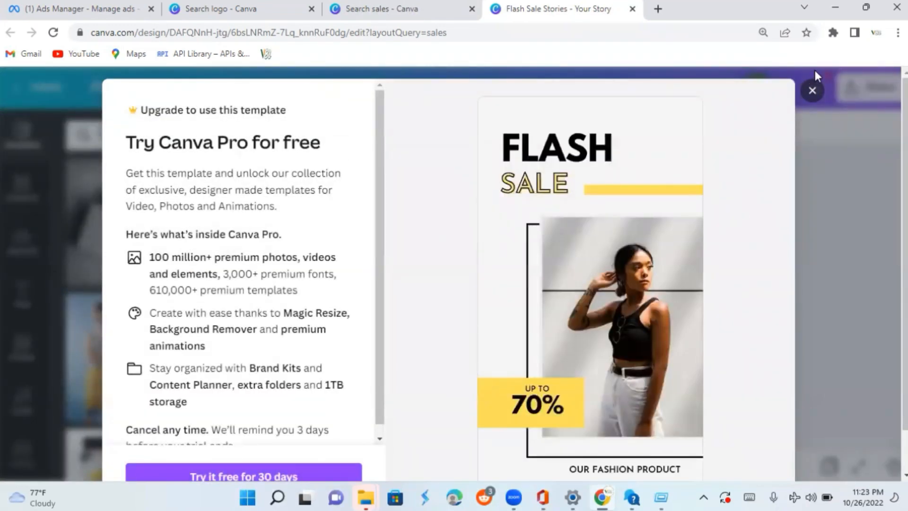
left_click(812, 90)
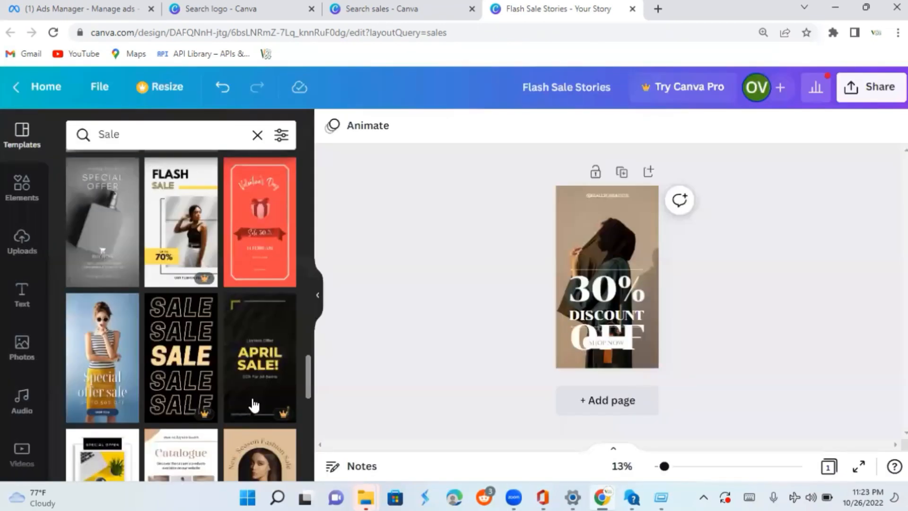
left_click_drag(308, 378, 309, 300)
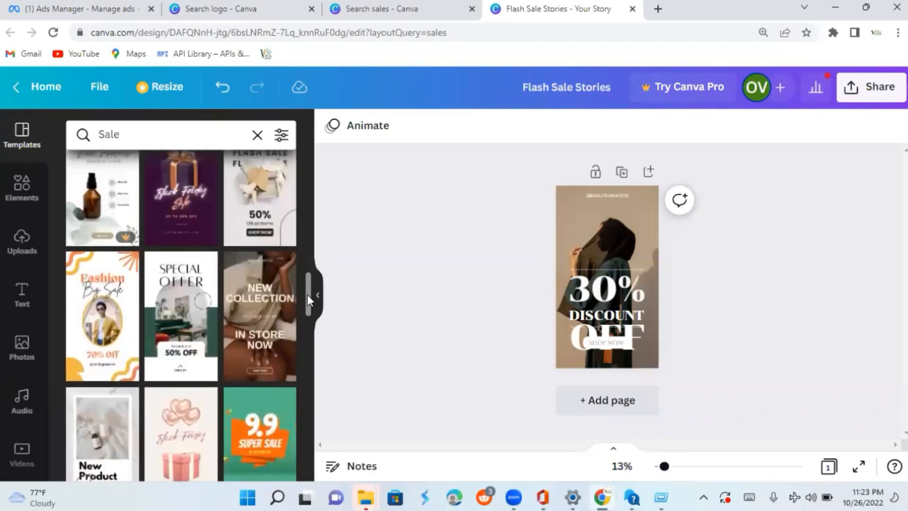
left_click(171, 310)
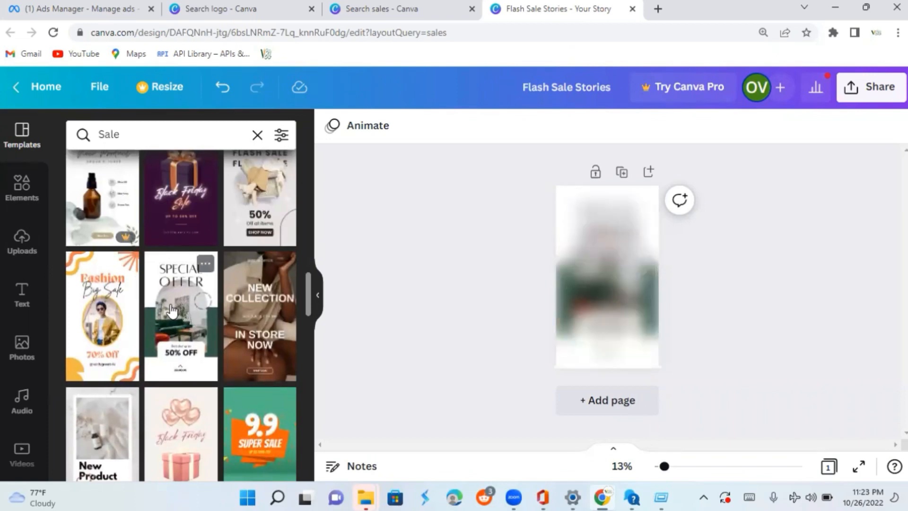
Step: Try three recently used fashion photos in the template's arched frame, ending with the woman in the yellow dress
left_click(605, 297)
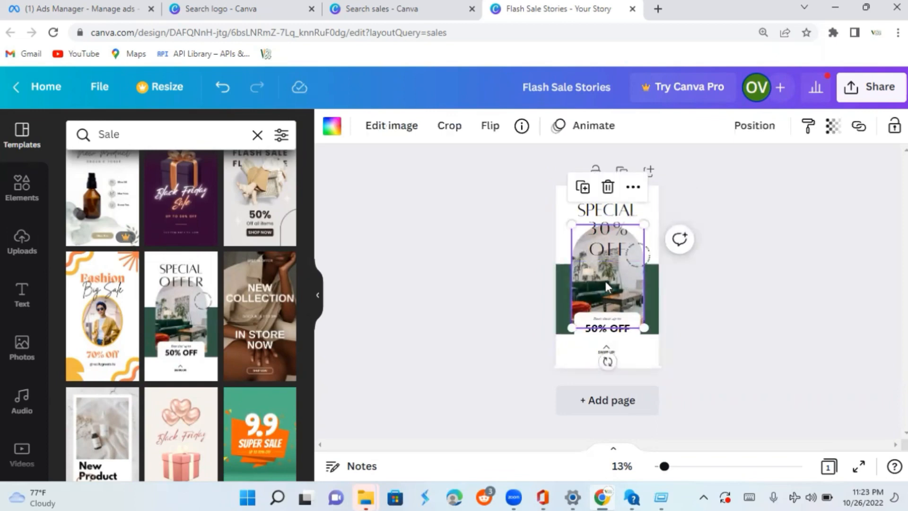
left_click(26, 358)
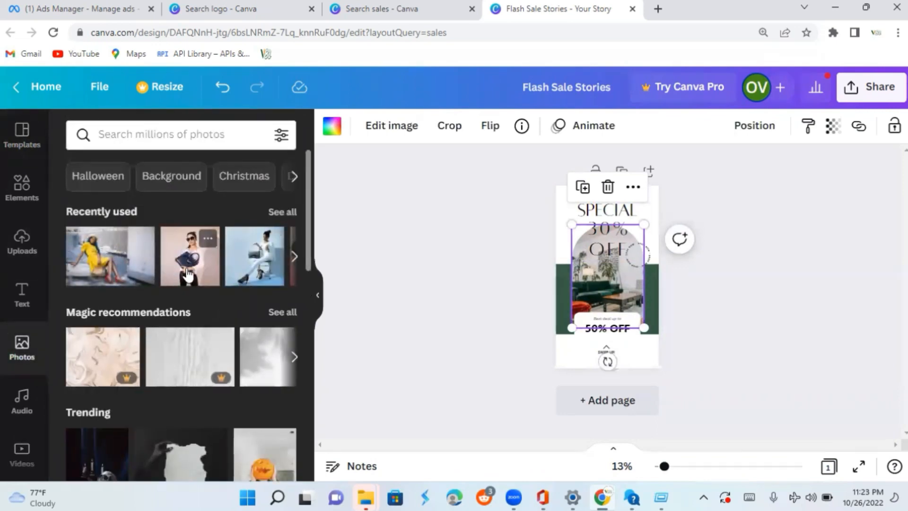
left_click_drag(190, 272, 622, 285)
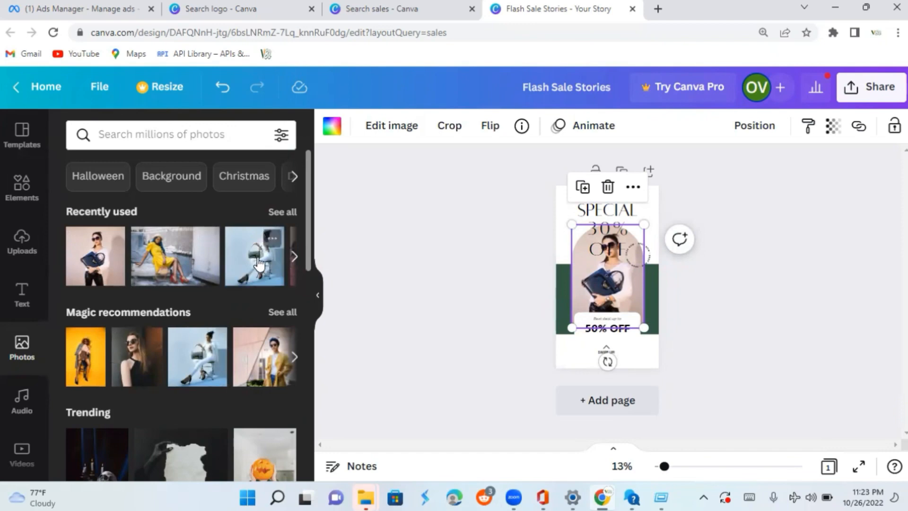
left_click_drag(259, 265, 607, 264)
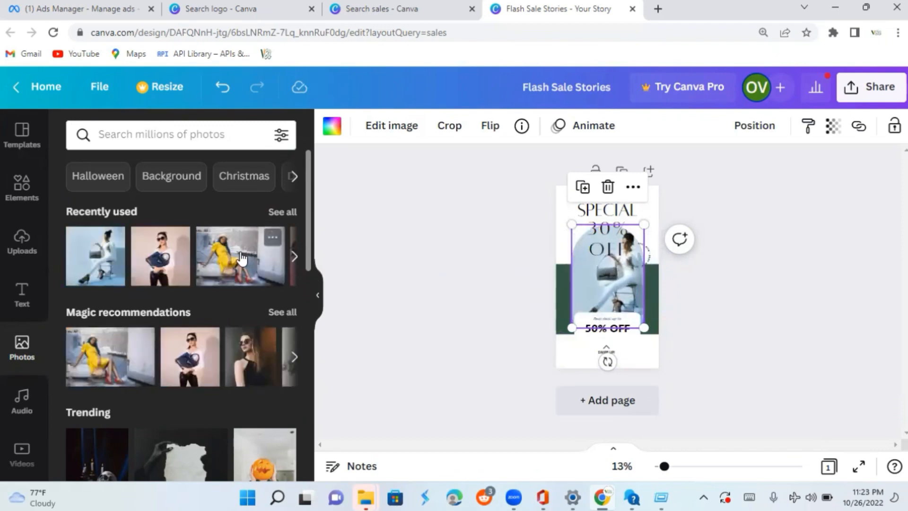
left_click_drag(267, 239, 604, 276)
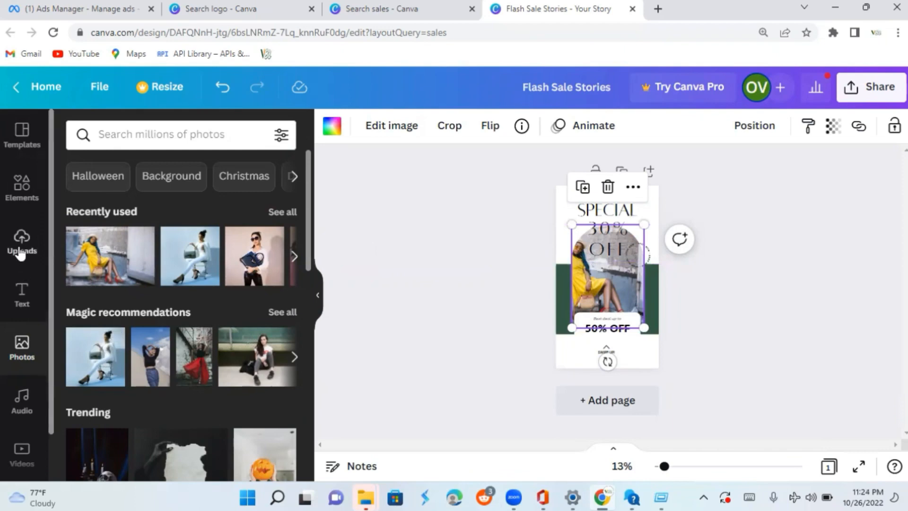
Step: Try the Neon text effect on the "SPECIAL" heading, and replace it with the Background effect
left_click(629, 215)
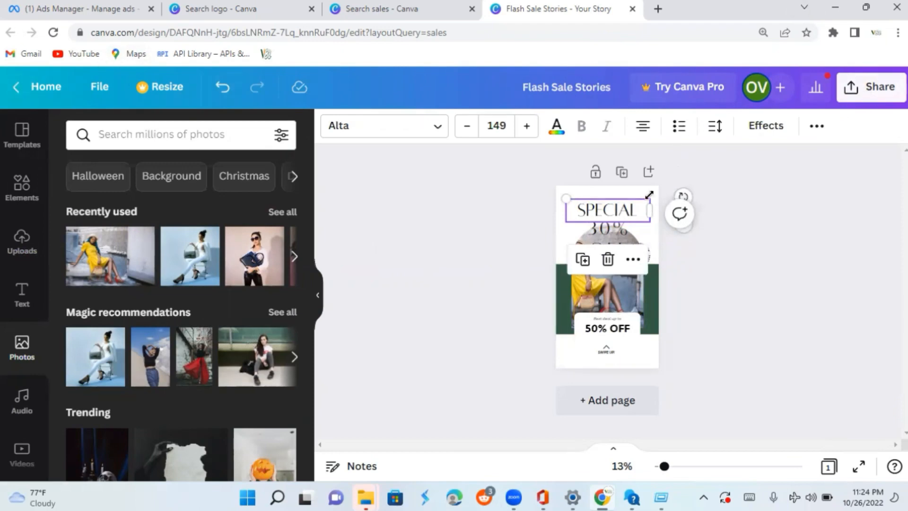
double_click(607, 212)
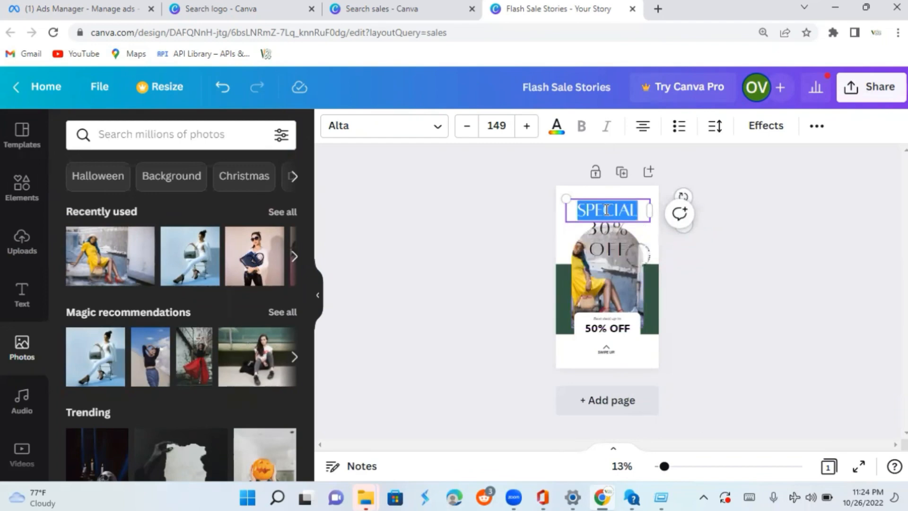
left_click(607, 331)
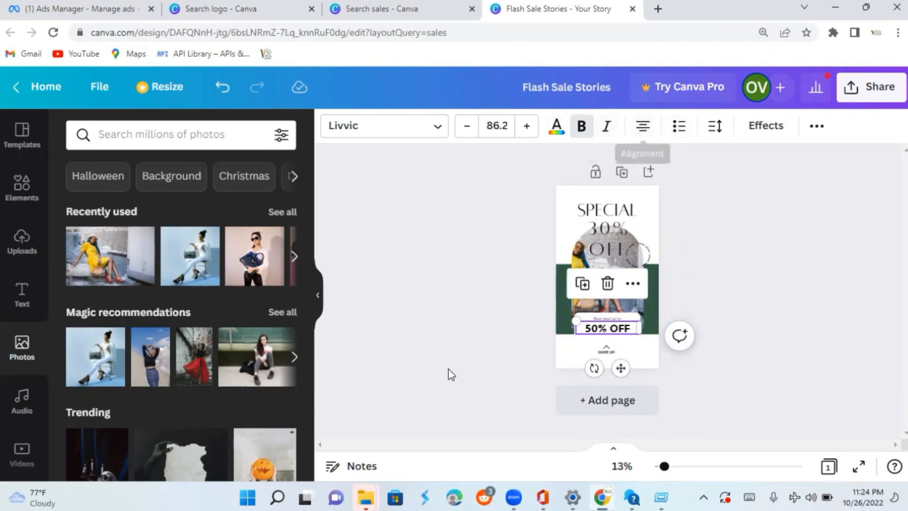
left_click(571, 211)
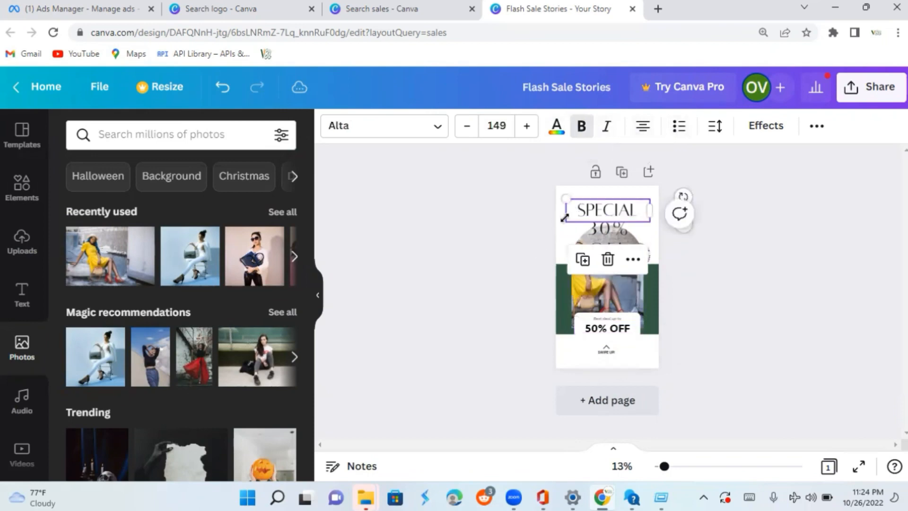
left_click(754, 129)
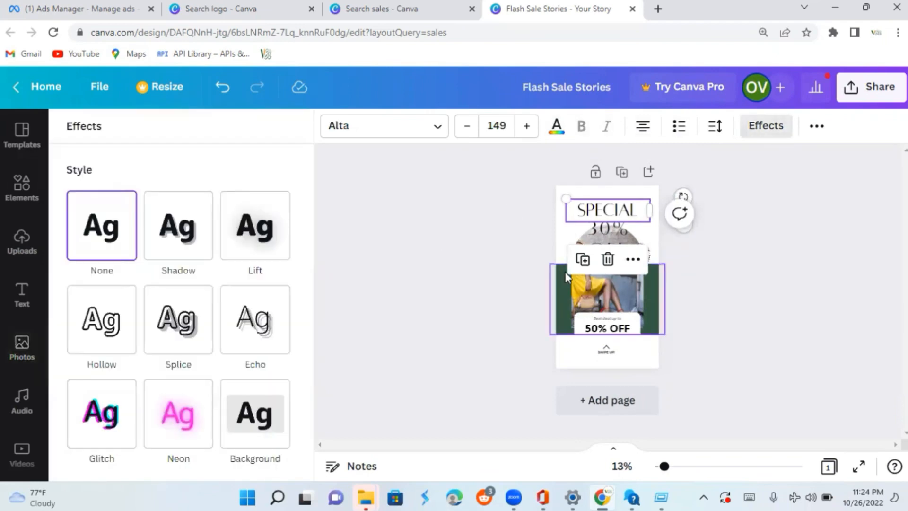
left_click(191, 413)
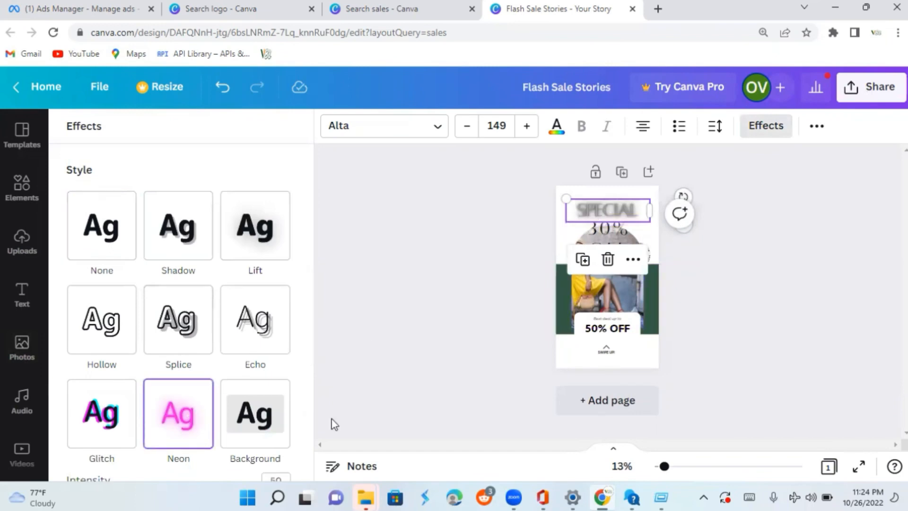
left_click(232, 443)
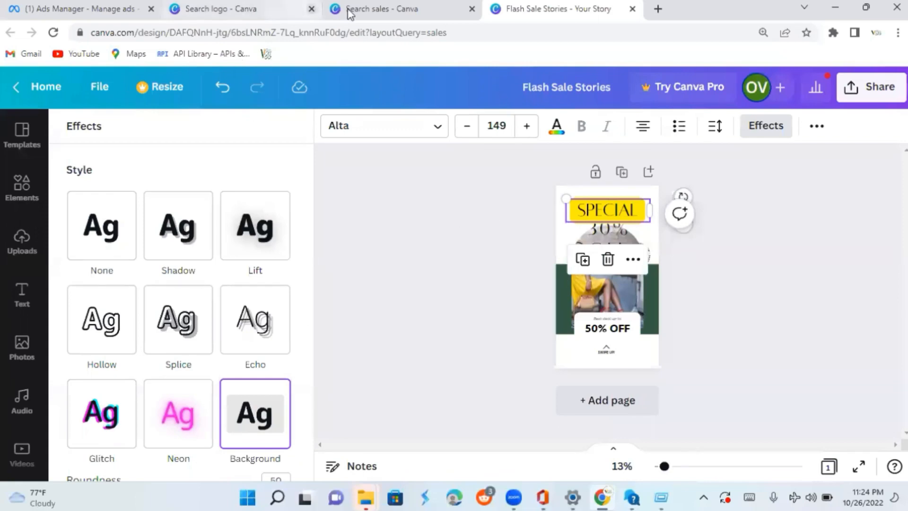
Step: View the design's sharing and download options, and close them without choosing any
left_click(862, 96)
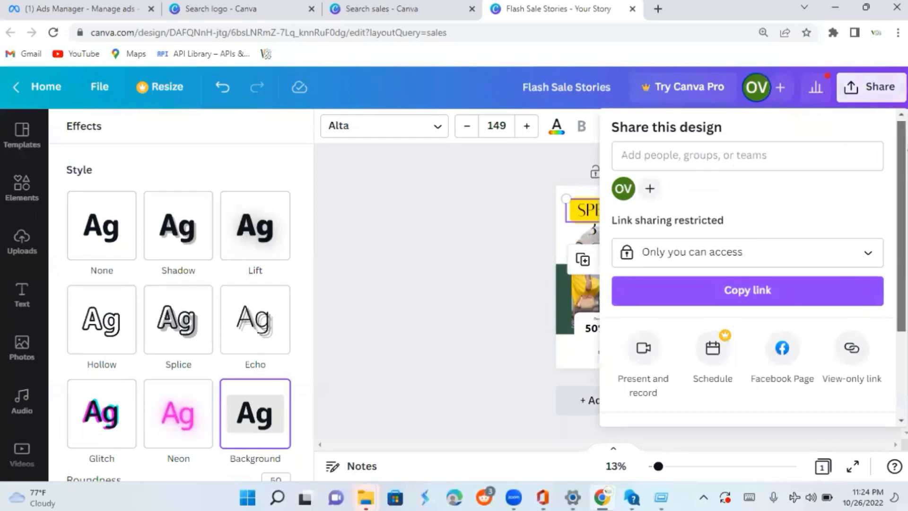
scroll(848, 276, "down", 3)
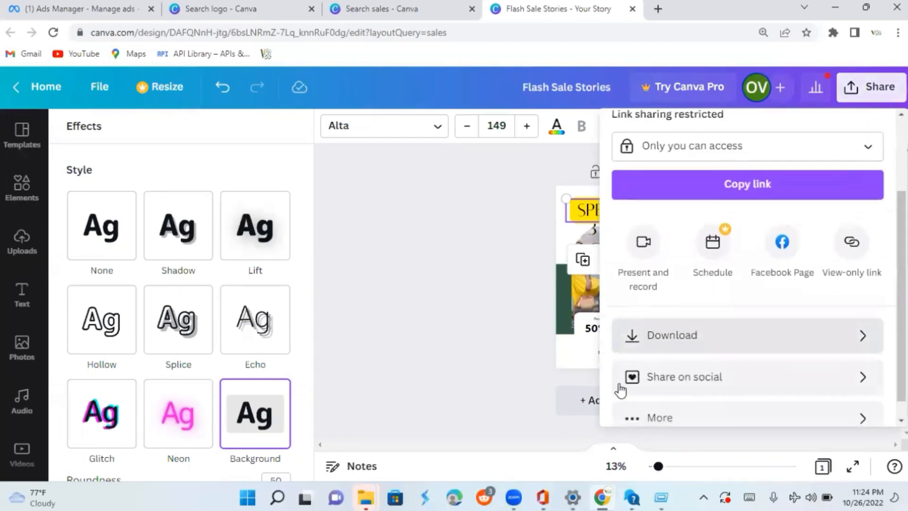
left_click(395, 255)
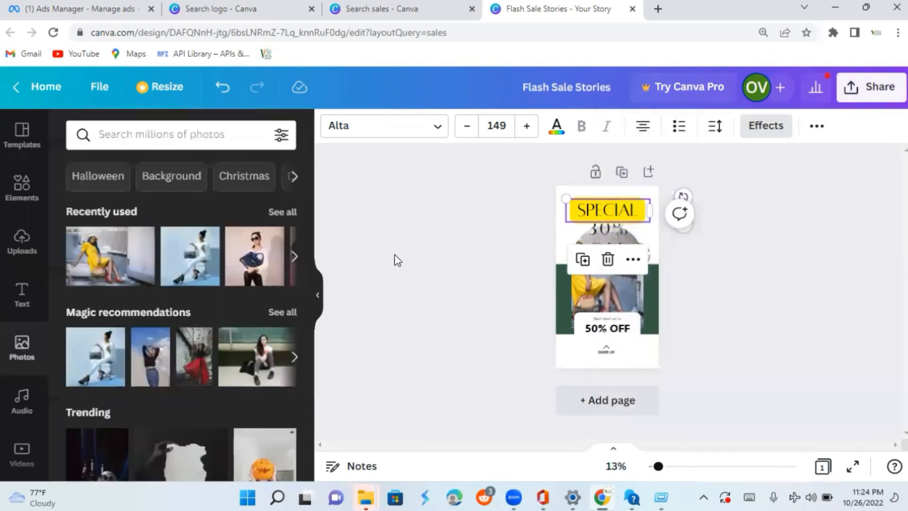
Step: Leave the design for the home page and search the templates for "banner"
left_click(22, 90)
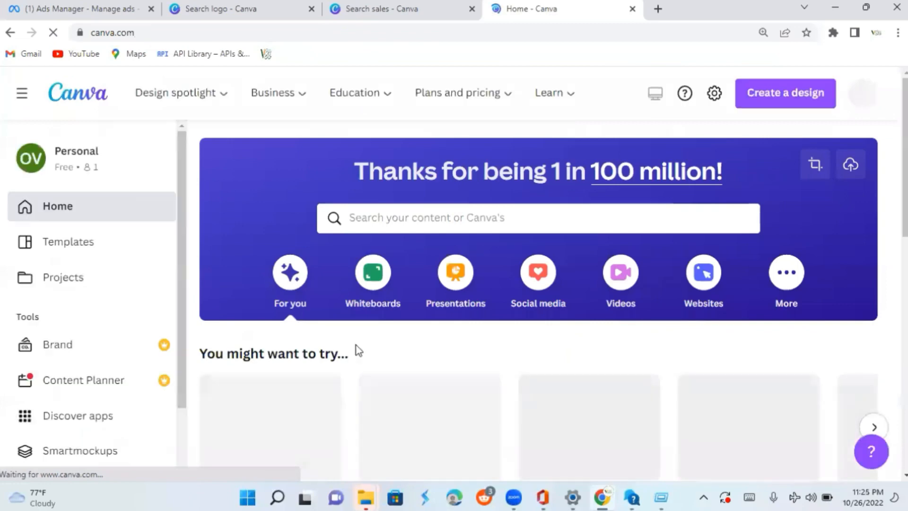
left_click(423, 219)
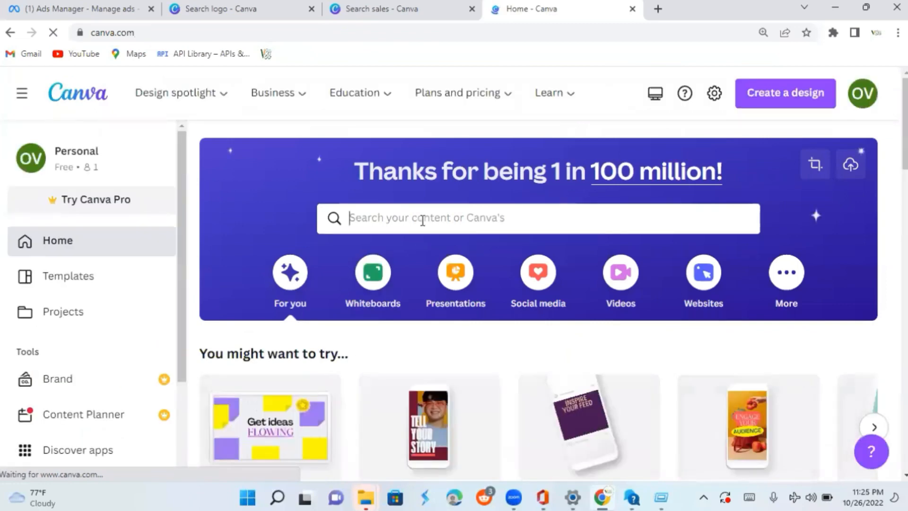
type("banne")
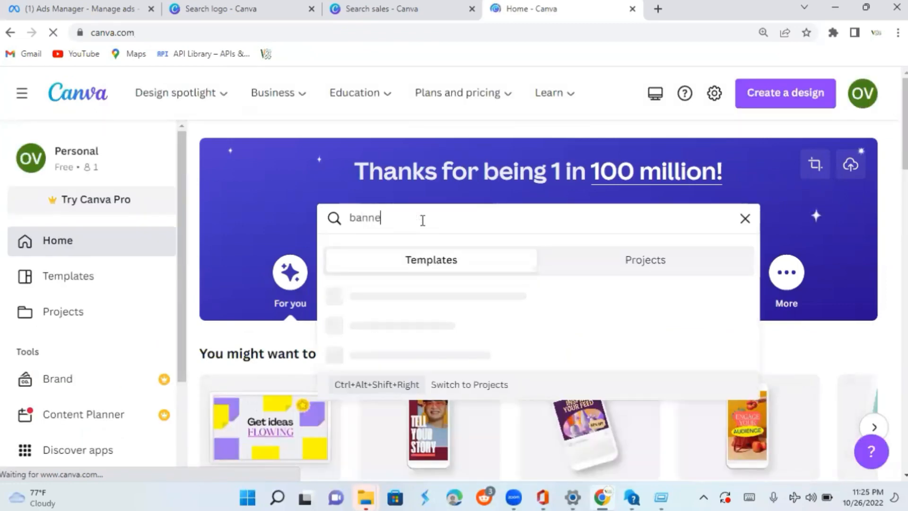
type("r")
key("Return")
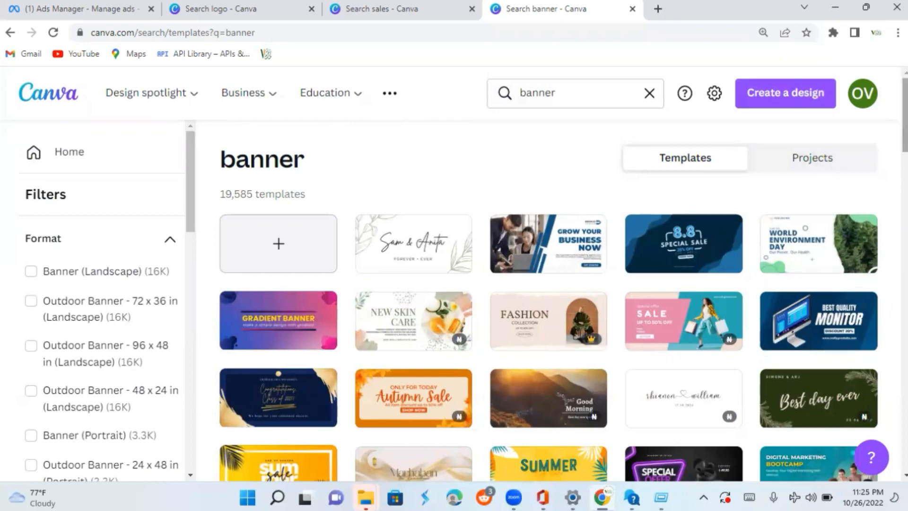
Step: Return to the home page and browse the Videos category with its video formats and templates
left_click(45, 159)
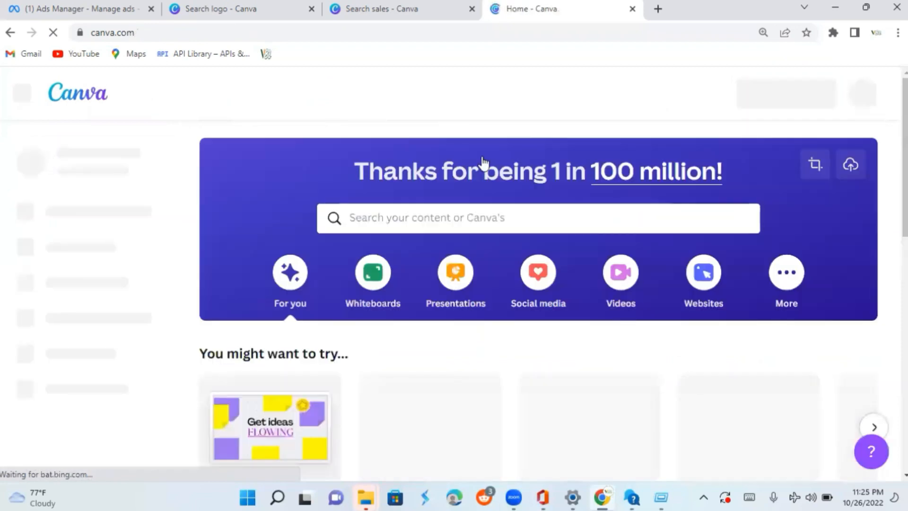
left_click(627, 286)
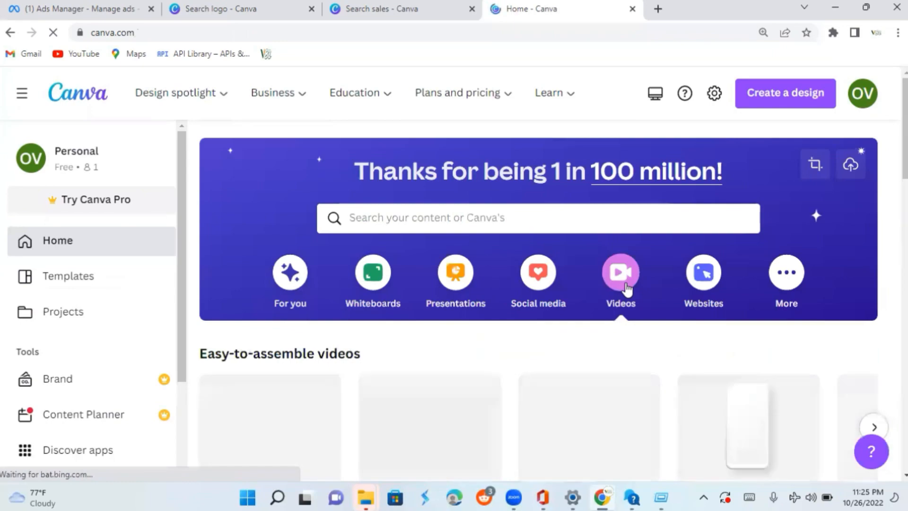
scroll(538, 303, "down", 8)
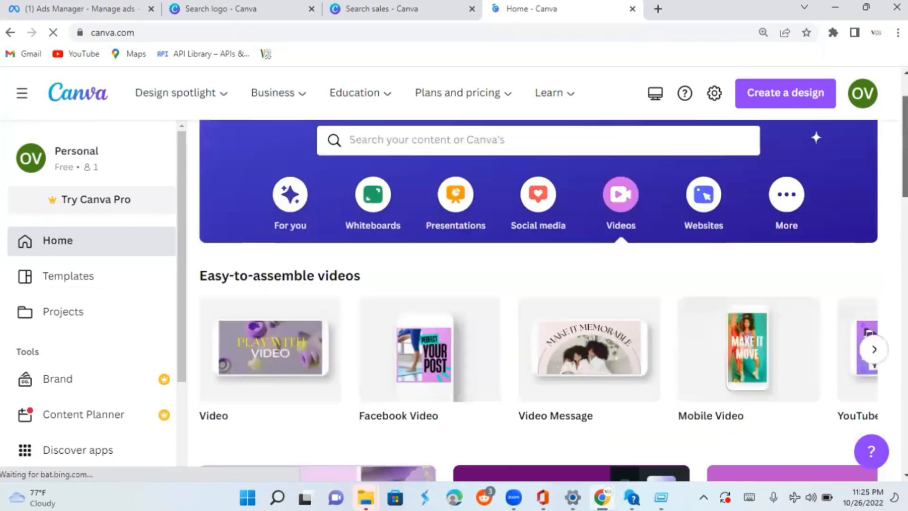
scroll(538, 303, "down", 6)
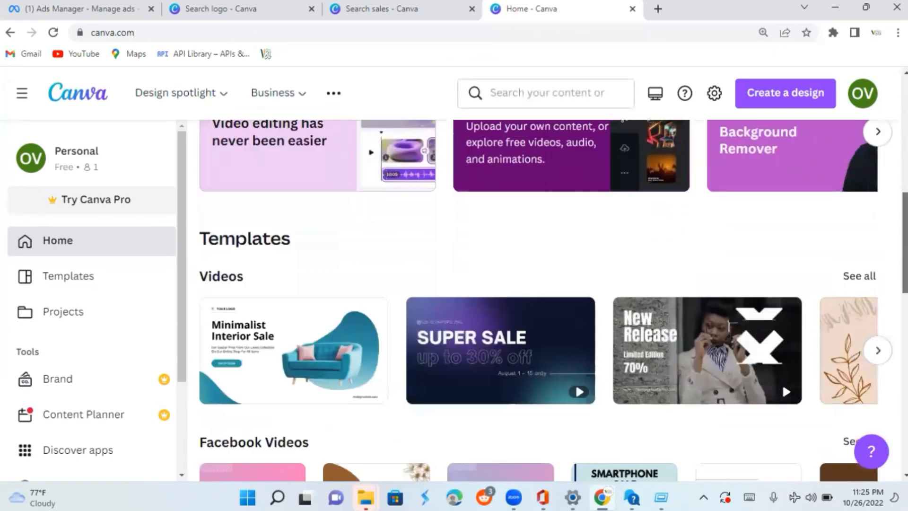
scroll(538, 302, "down", 5)
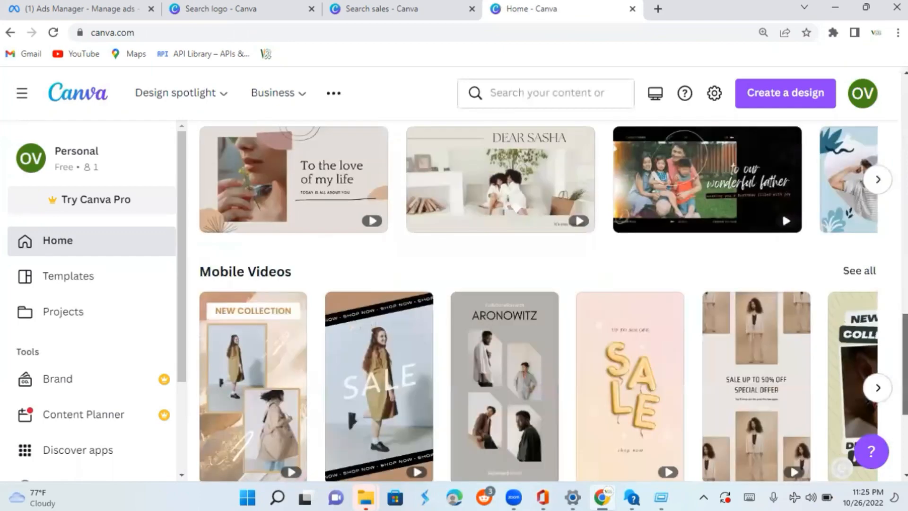
scroll(538, 303, "up", 15)
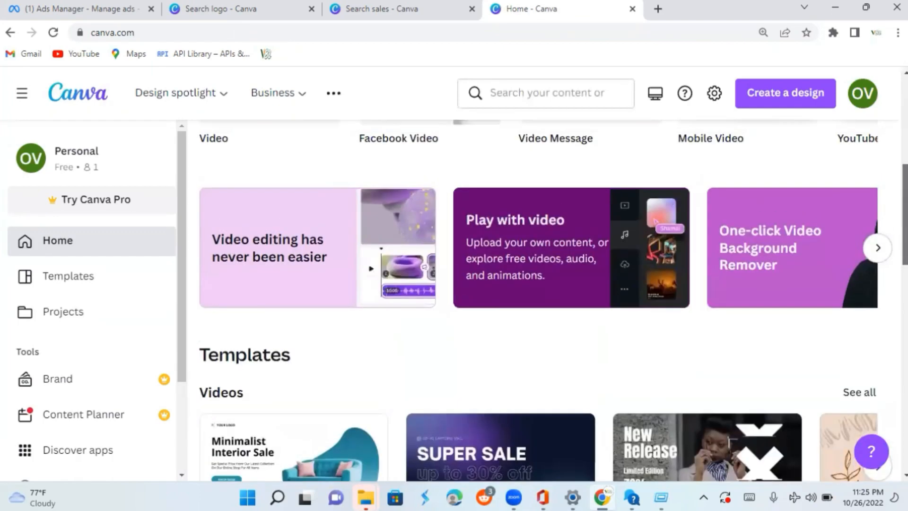
Step: Examine the video feature banners and the Facebook Videos and Video Messages template rows in the Videos category
scroll(538, 302, "up", 2)
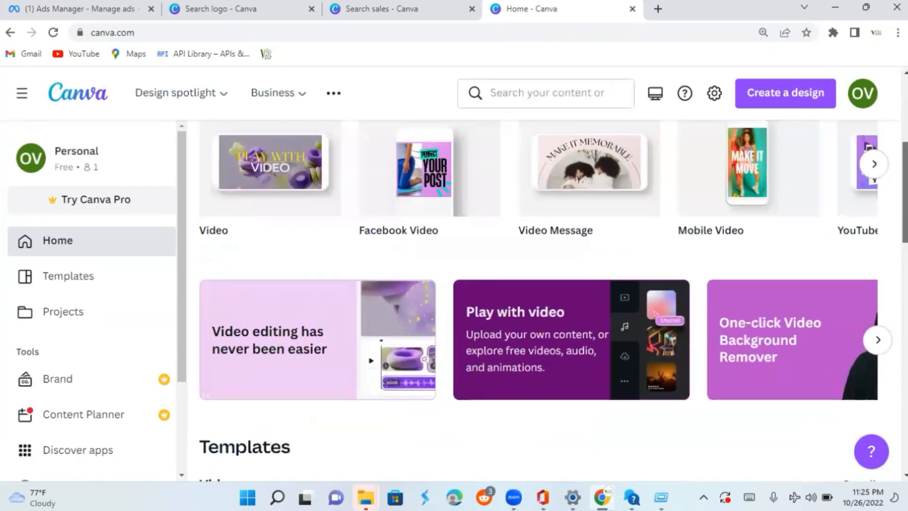
scroll(538, 302, "up", 1)
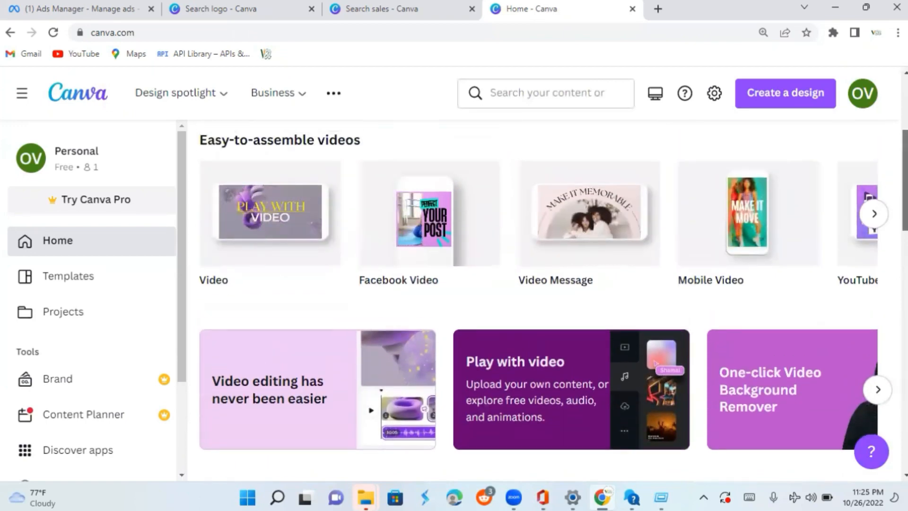
scroll(538, 302, "down", 3)
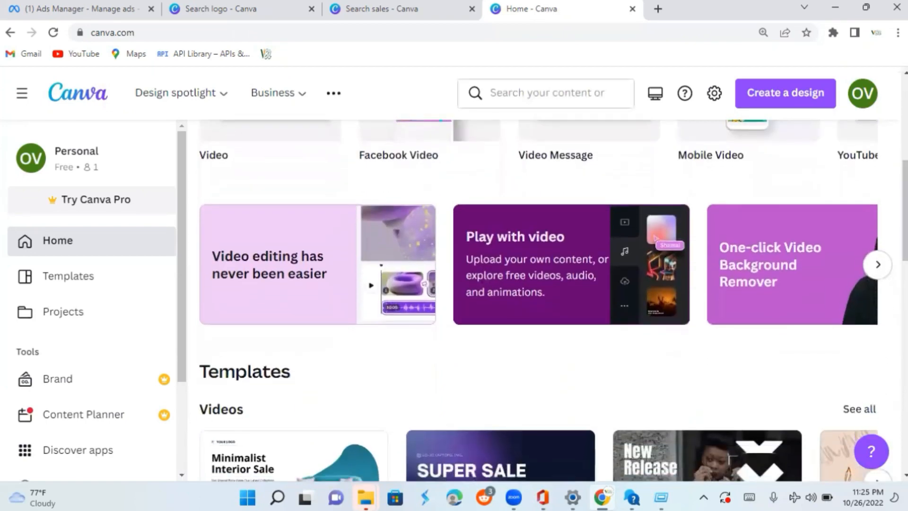
left_click(877, 266)
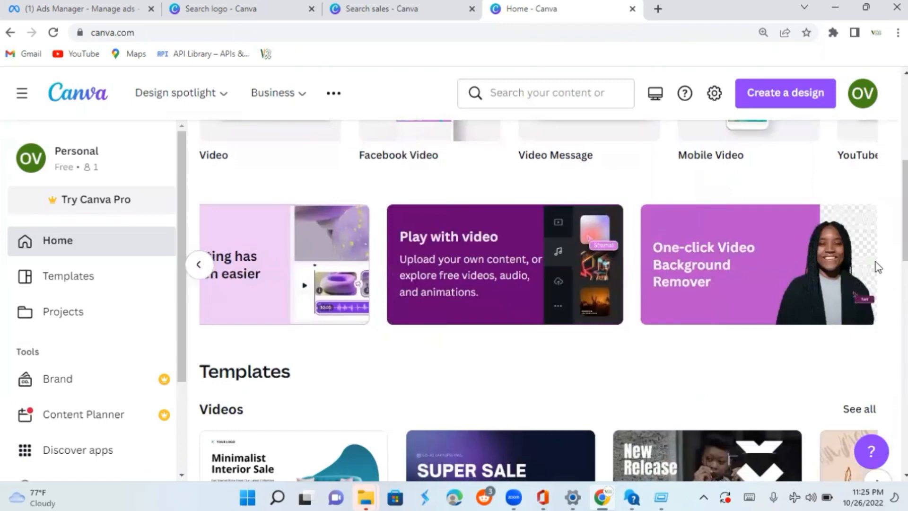
scroll(546, 300, "down", 13)
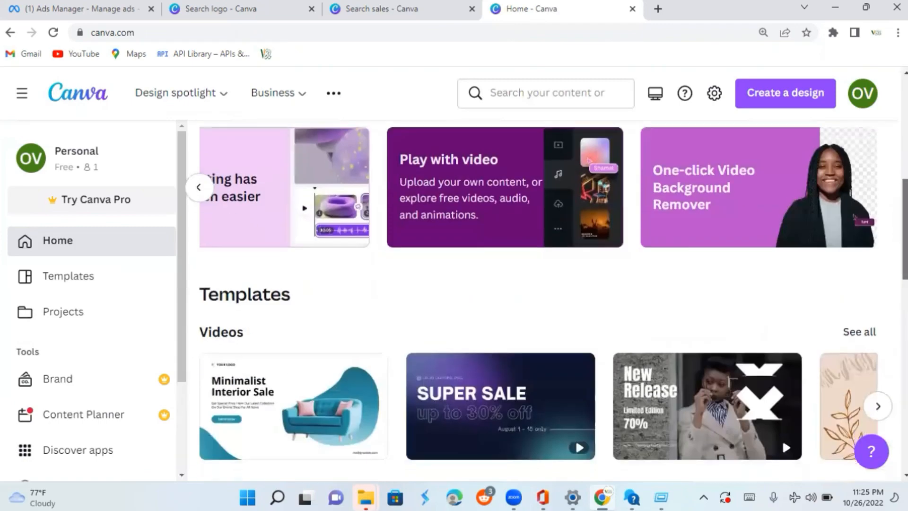
scroll(782, 226, "up", 13)
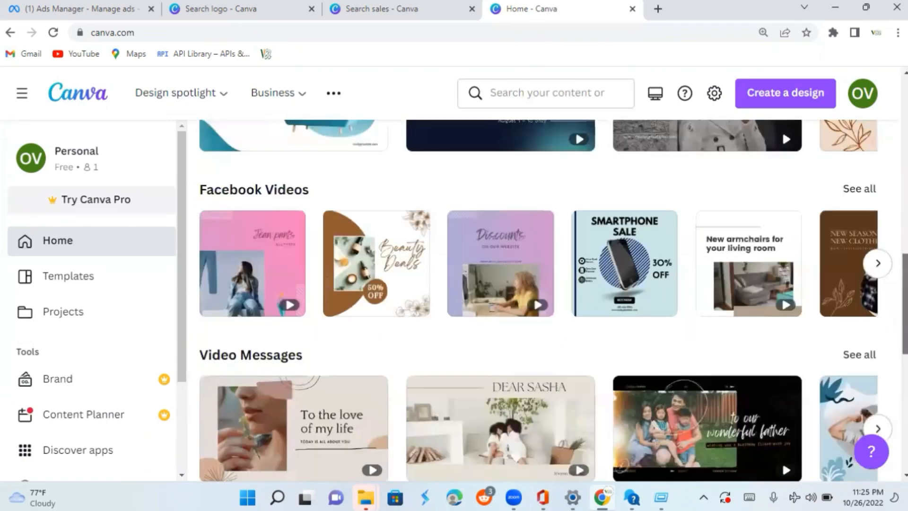
scroll(544, 300, "up", 5)
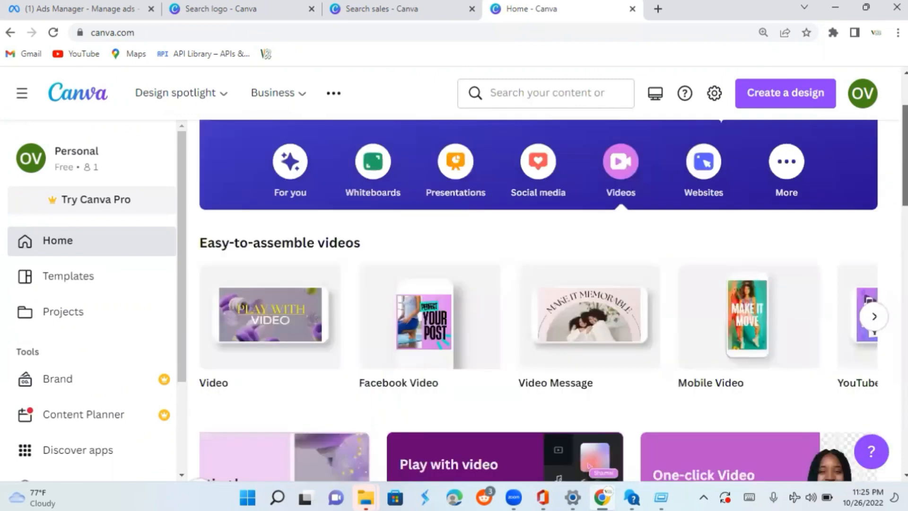
scroll(544, 300, "down", 1)
scroll(544, 300, "up", 1)
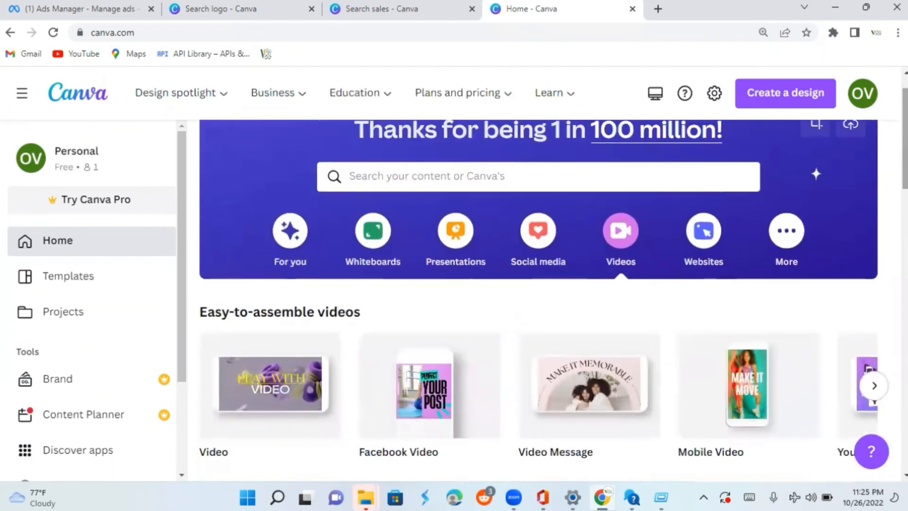
Step: Look through all the easy-to-assemble video formats, view the More category, and return to the Videos category
left_click(874, 385)
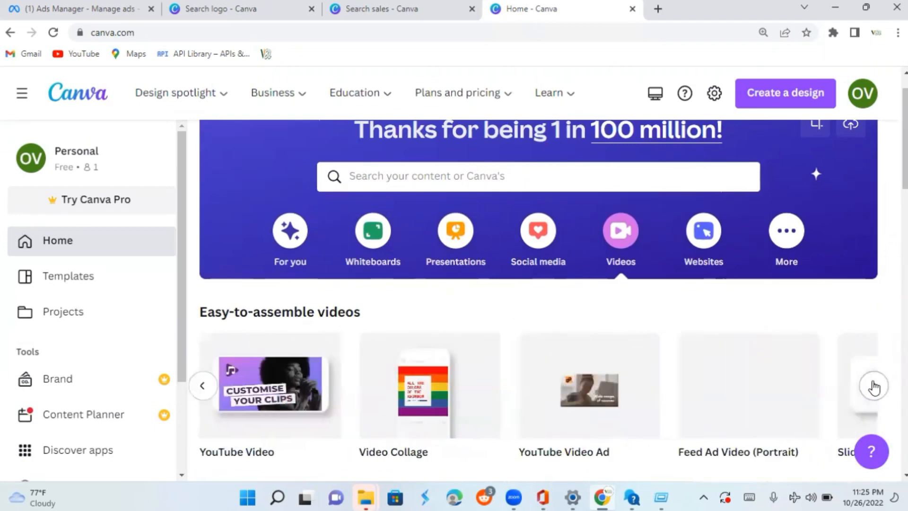
left_click(874, 385)
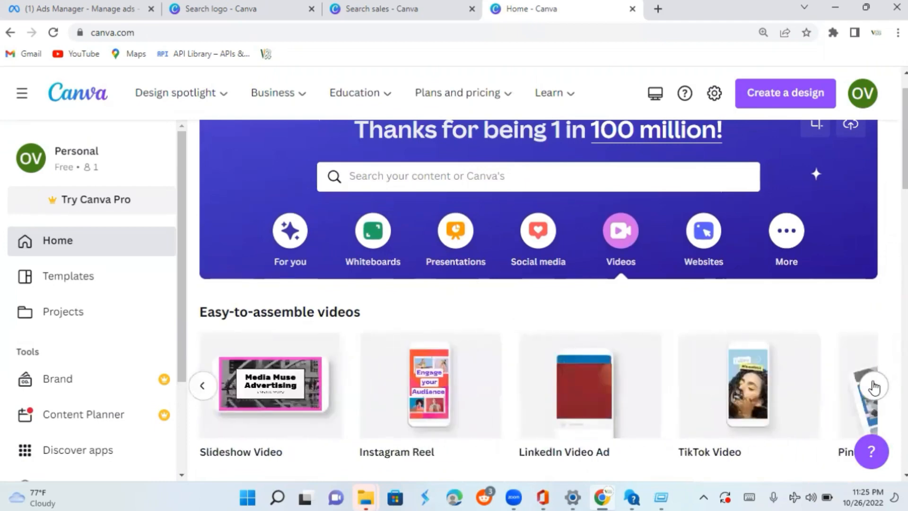
left_click(874, 386)
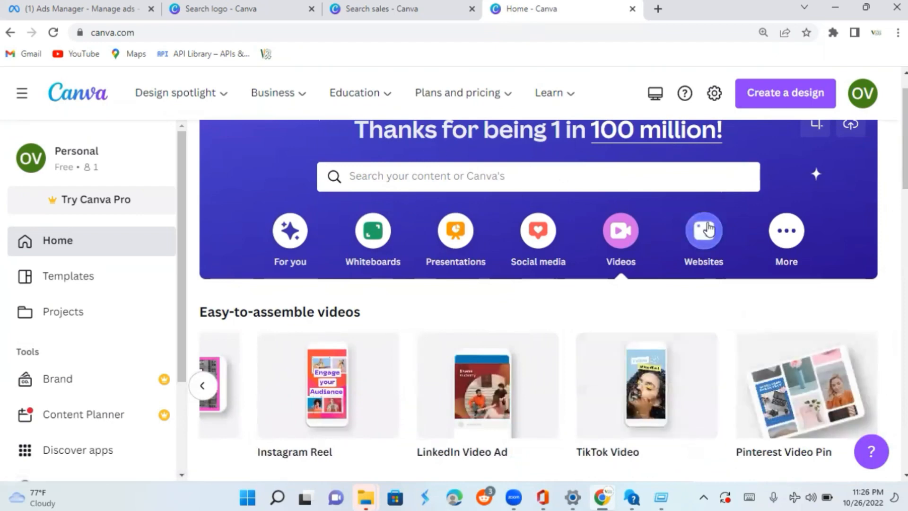
left_click(780, 249)
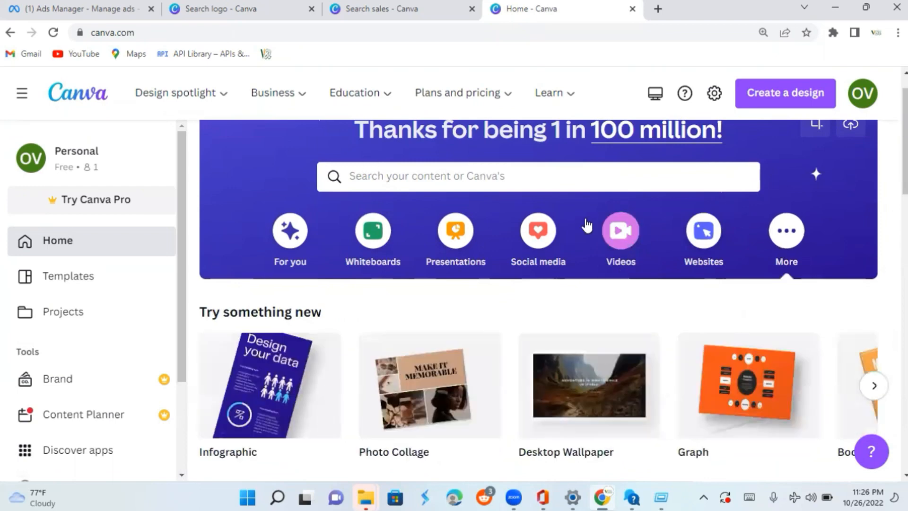
left_click(622, 235)
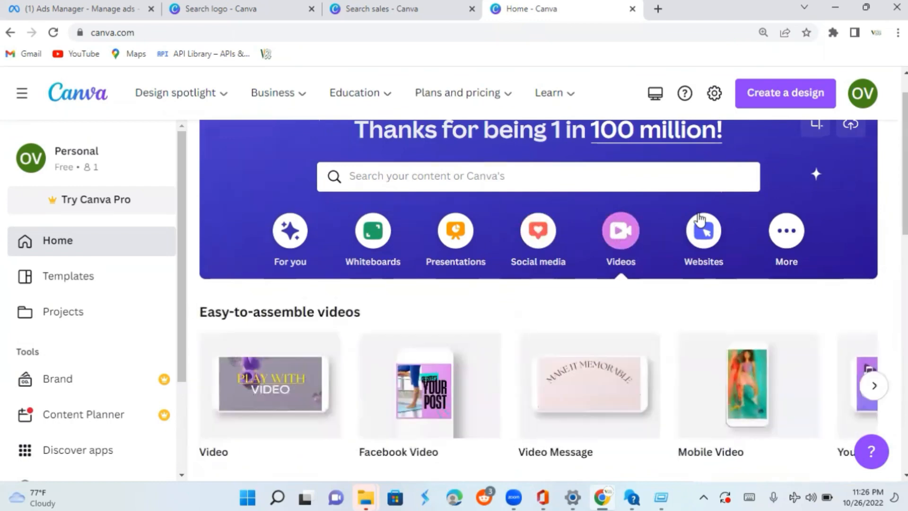
Step: Show all templates in the Videos row and create a blank video design from that list
scroll(539, 284, "down", 7)
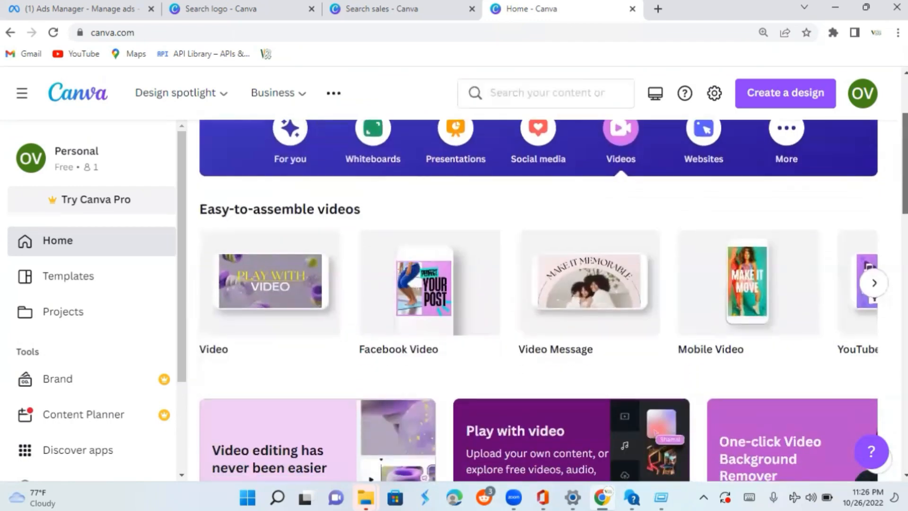
scroll(782, 452, "down", 1)
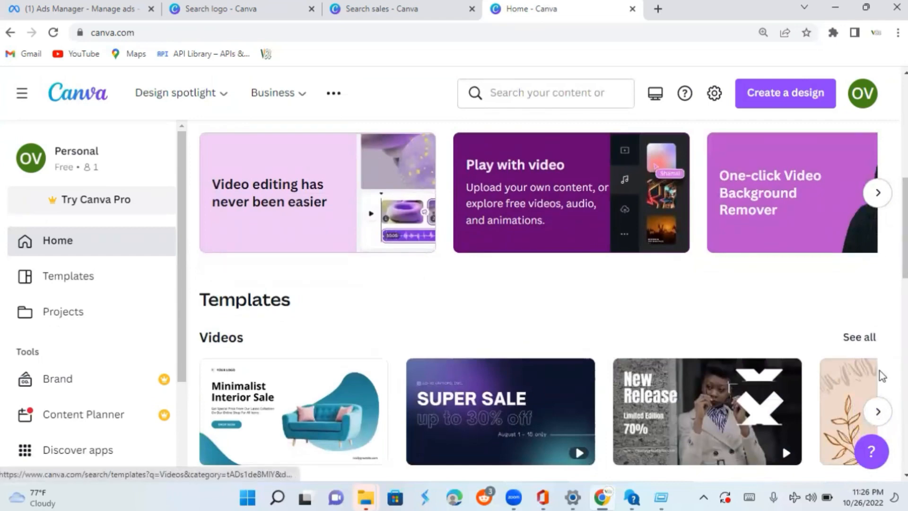
left_click(863, 341)
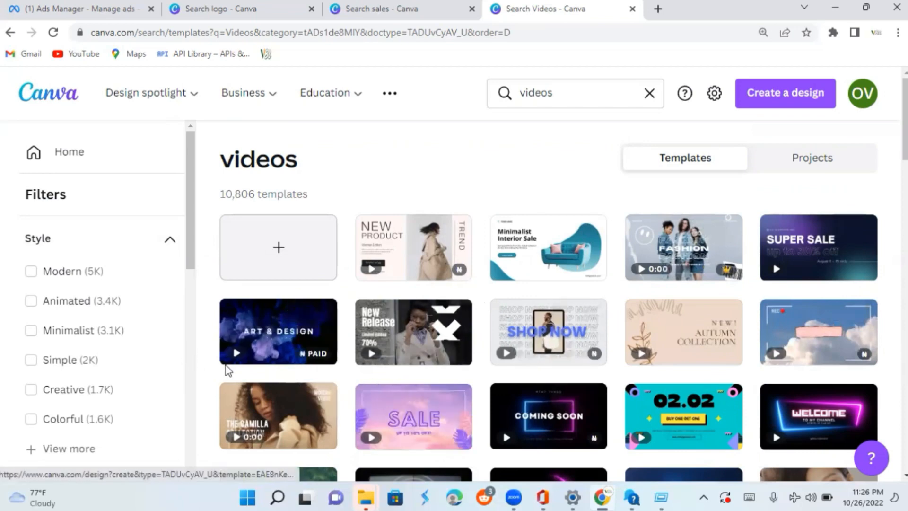
left_click(305, 258)
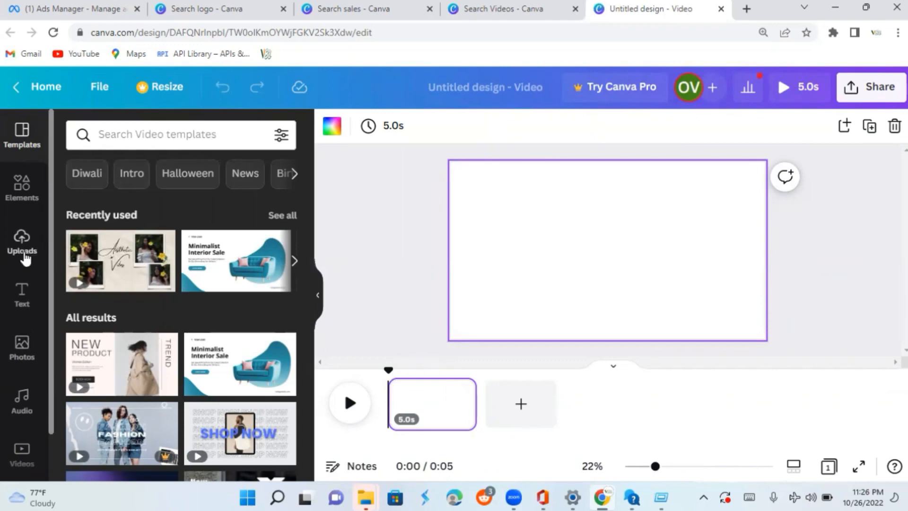
Step: Search the stock video library for "for sale" and look through the clips
left_click(21, 457)
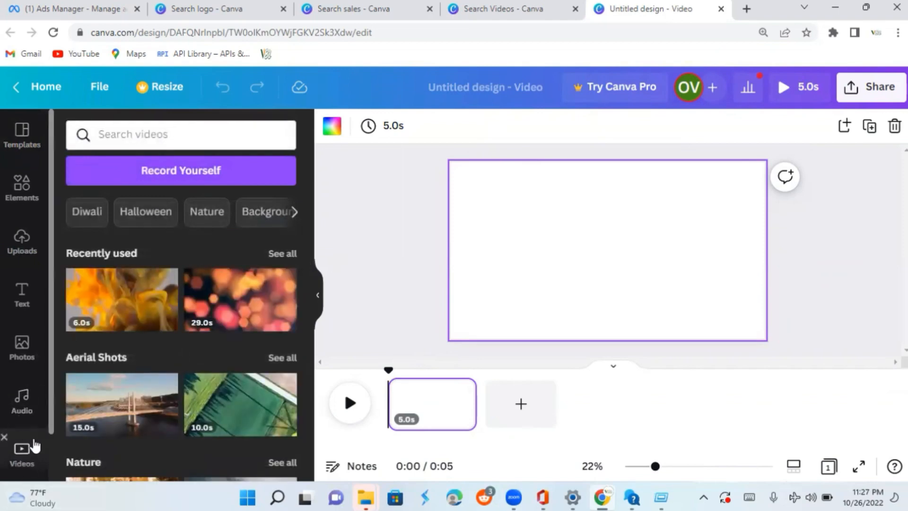
left_click(178, 129)
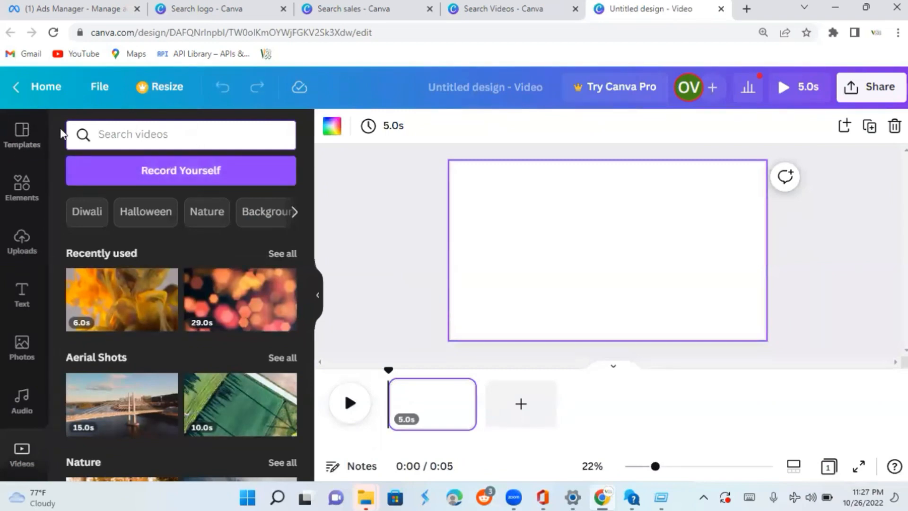
type("sale")
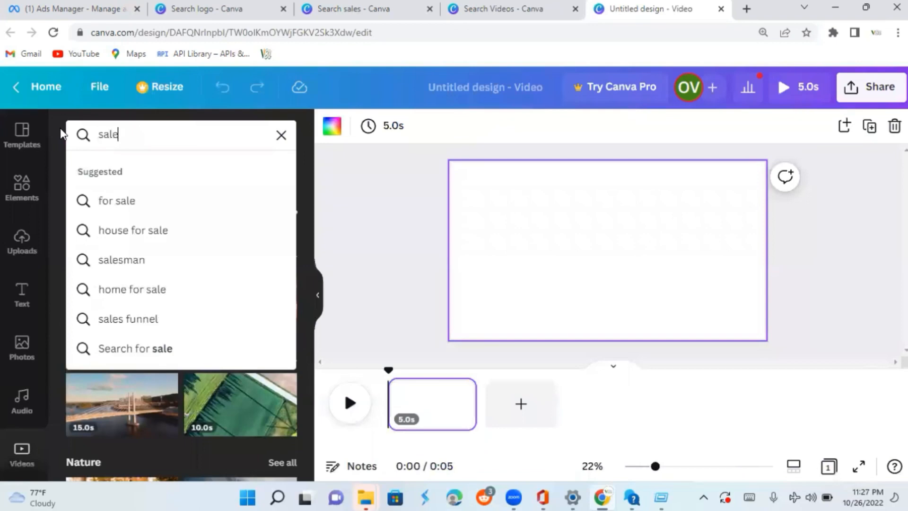
left_click(135, 202)
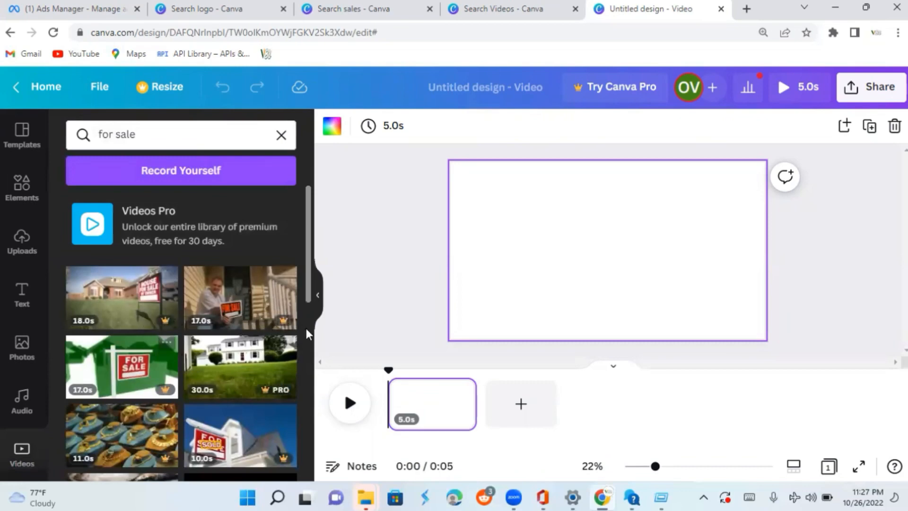
left_click_drag(309, 285, 321, 336)
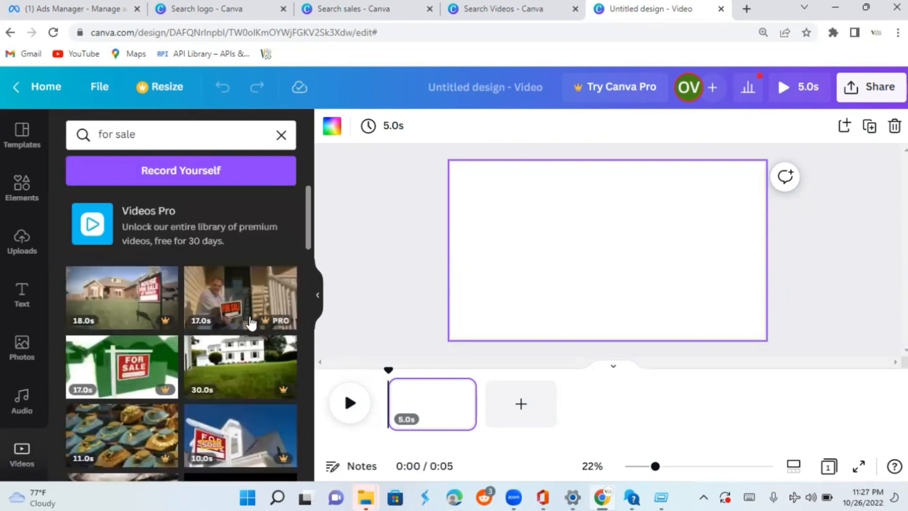
Step: Replace the stock video search with "office chair" and browse the clips
left_click(178, 131)
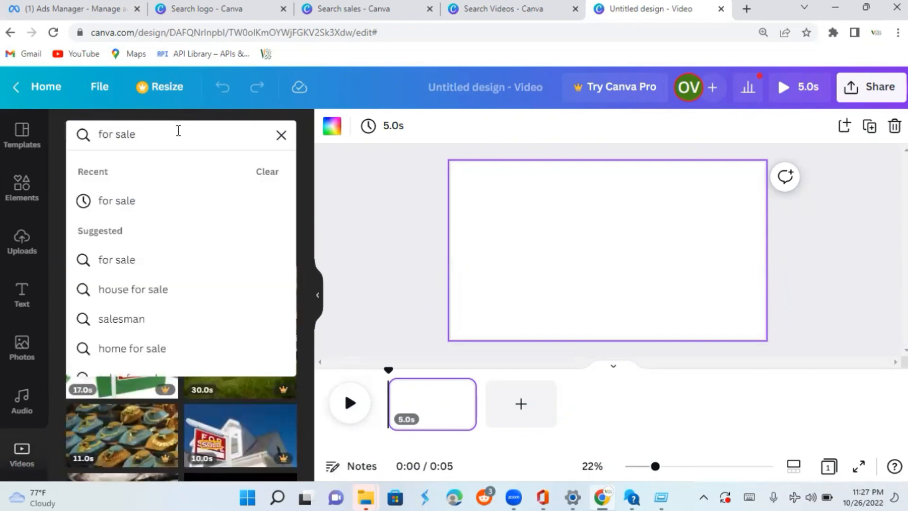
key("BackSpace")
key("BackSpace")
key("BackSpace")
key("BackSpace")
key("BackSpace")
key("BackSpace")
key("BackSpace")
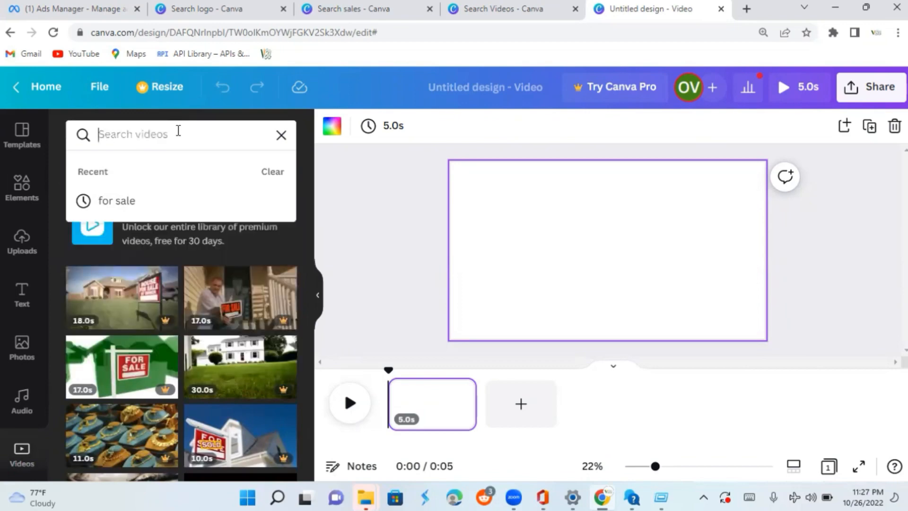
type("e")
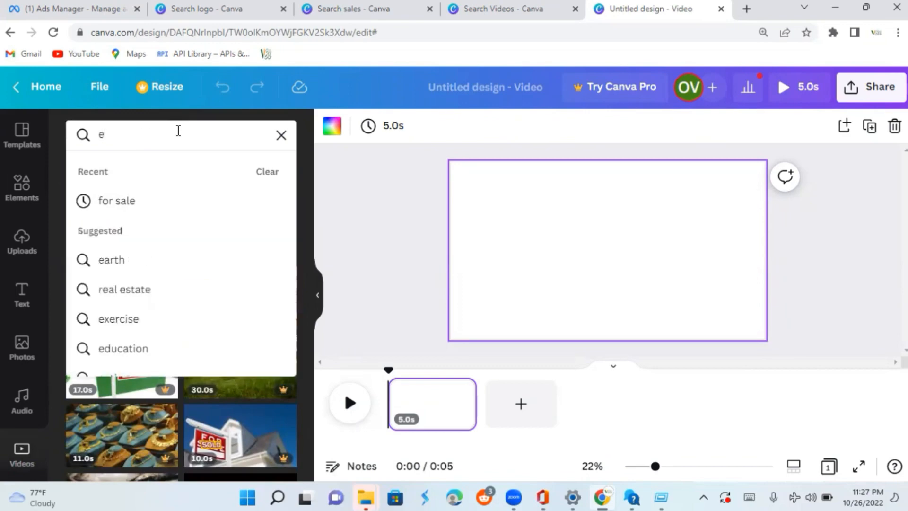
key("BackSpace")
type("cj")
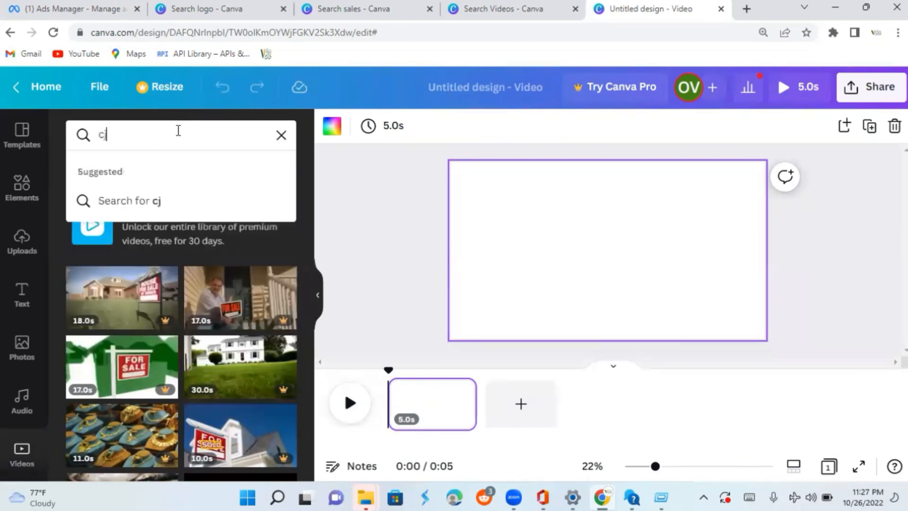
type("hair")
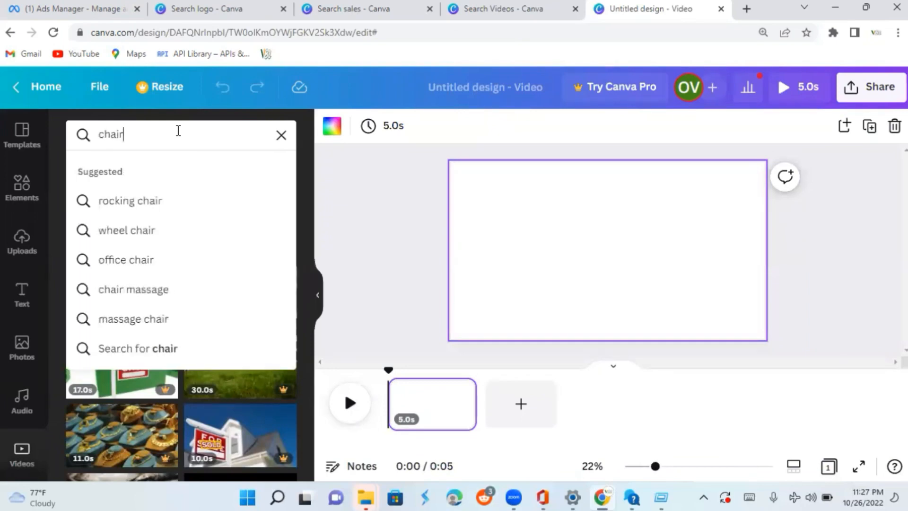
left_click(164, 260)
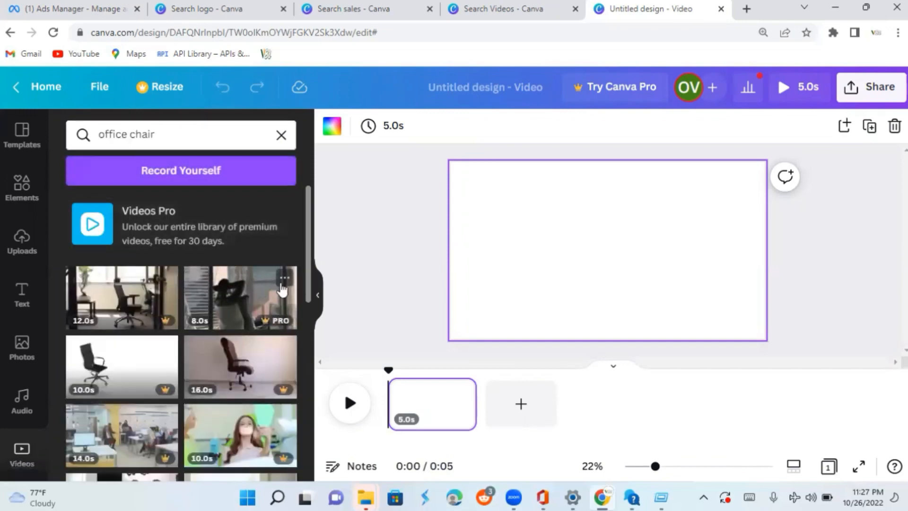
left_click_drag(309, 260, 328, 435)
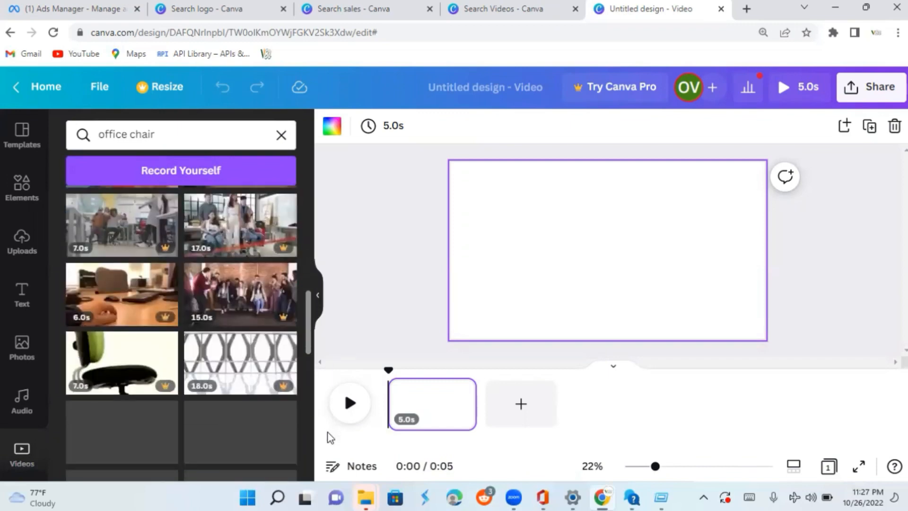
left_click_drag(320, 497, 297, 213)
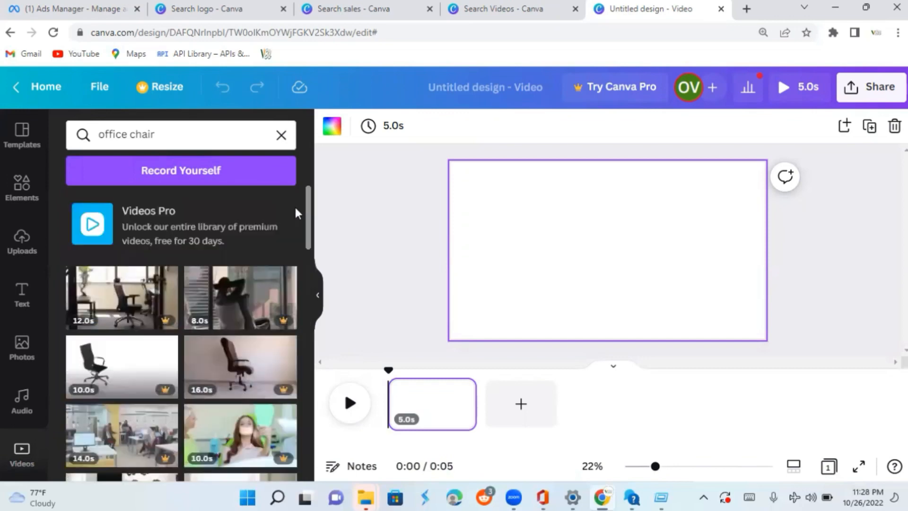
Step: Search the stock videos for "for sale" again and place the 21-second house interior clip on the empty first page
left_click(180, 138)
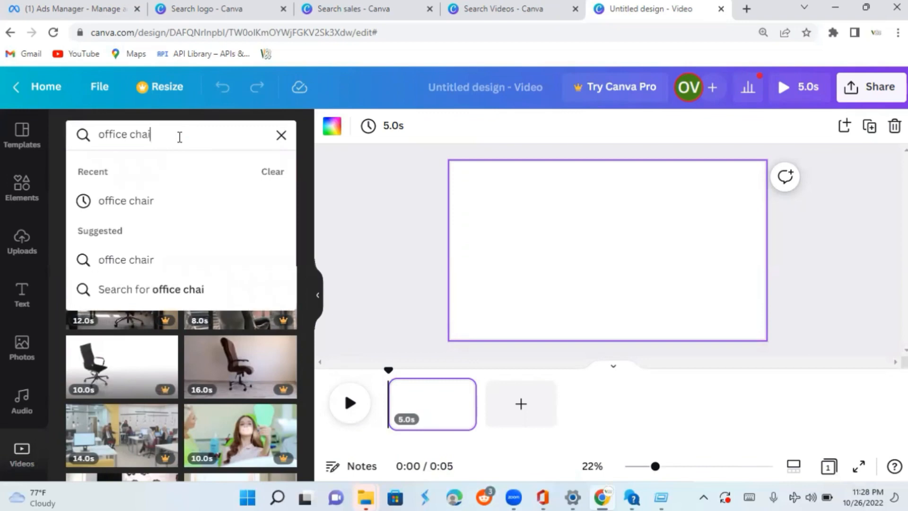
key("BackSpace")
key("BackSpace")
key("BackSpace")
key("BackSpace")
key("BackSpace")
key("BackSpace")
key("BackSpace")
key("BackSpace")
key("BackSpace")
key("BackSpace")
key("BackSpace")
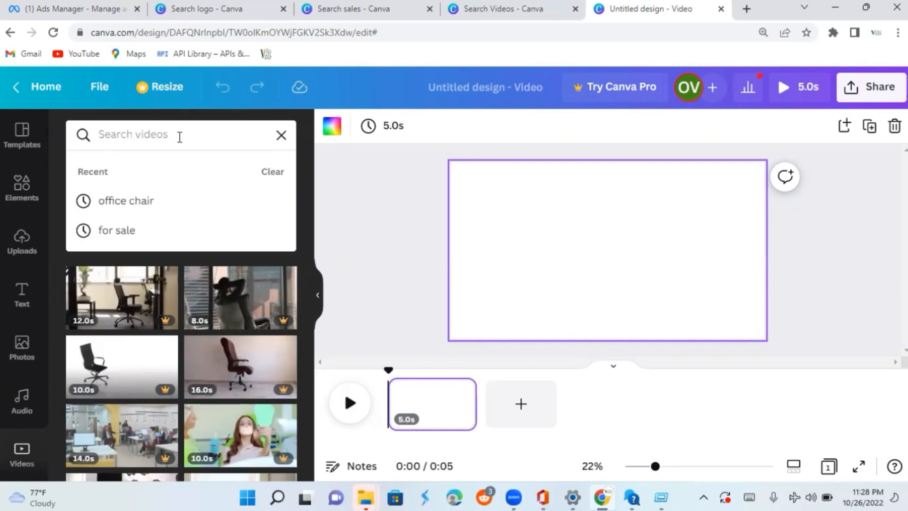
left_click(166, 232)
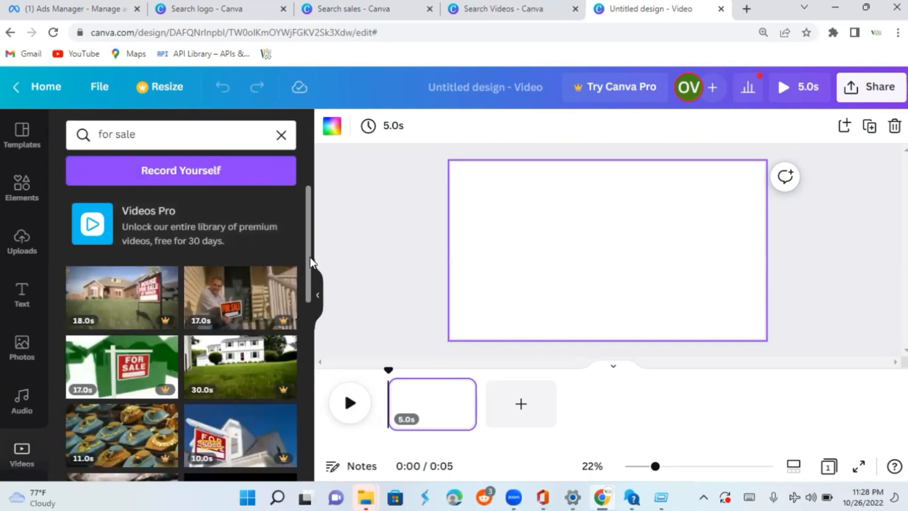
left_click_drag(308, 257, 320, 340)
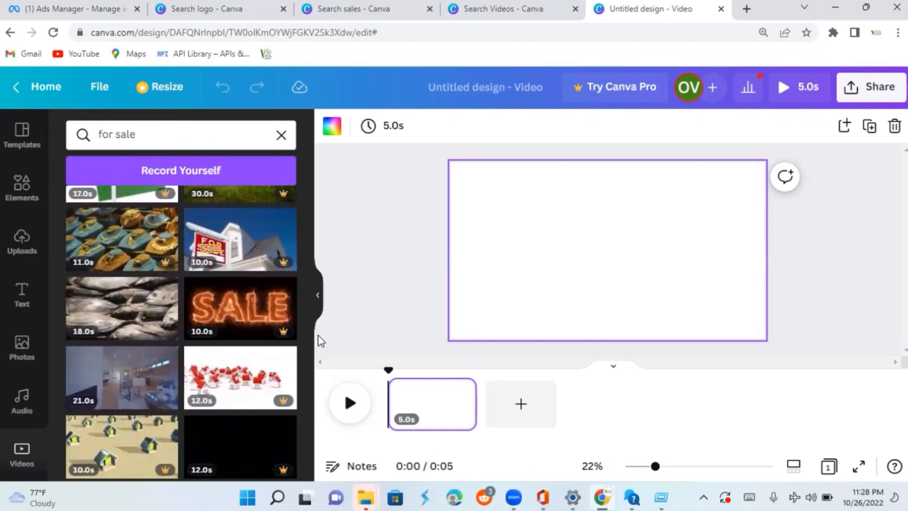
left_click_drag(110, 391, 429, 408)
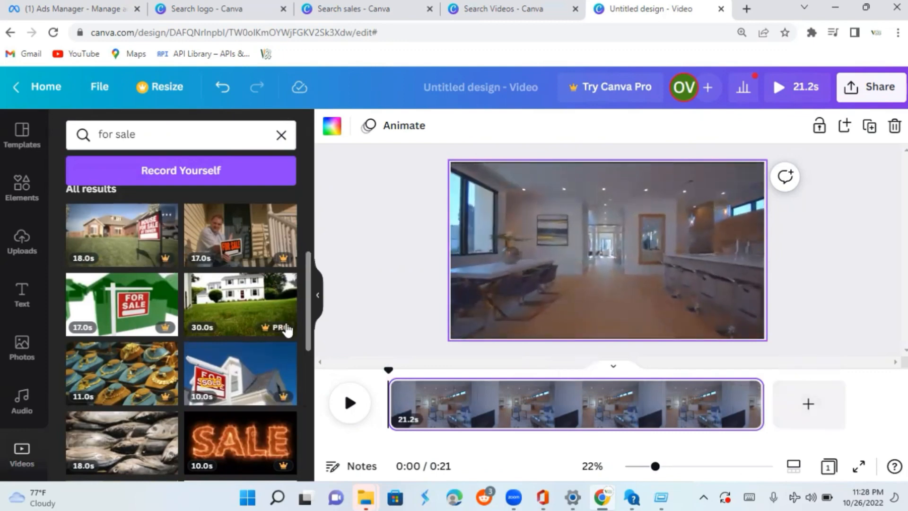
Step: Add a second page to the timeline and place the 20-second house exterior clip from the "for sale" results on it
scroll(311, 316, "down", 2)
scroll(316, 355, "down", 6)
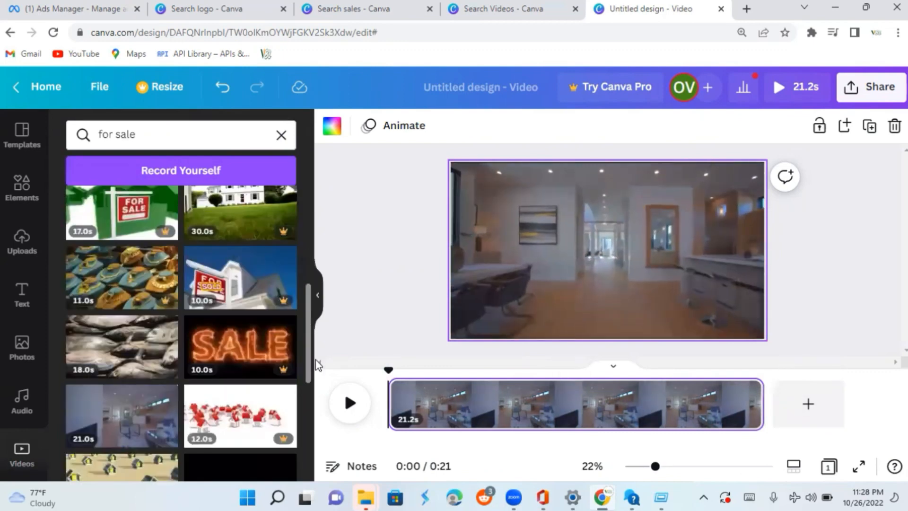
scroll(325, 433, "down", 4)
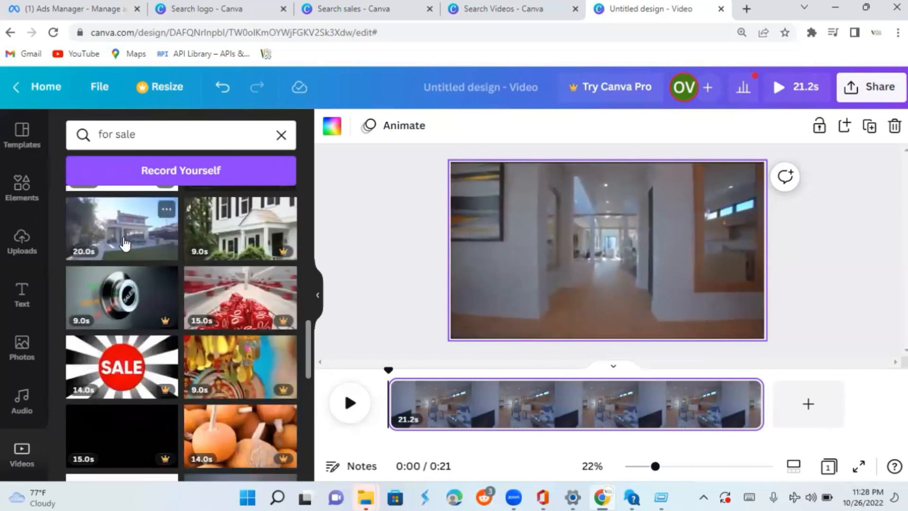
left_click_drag(99, 257, 848, 398)
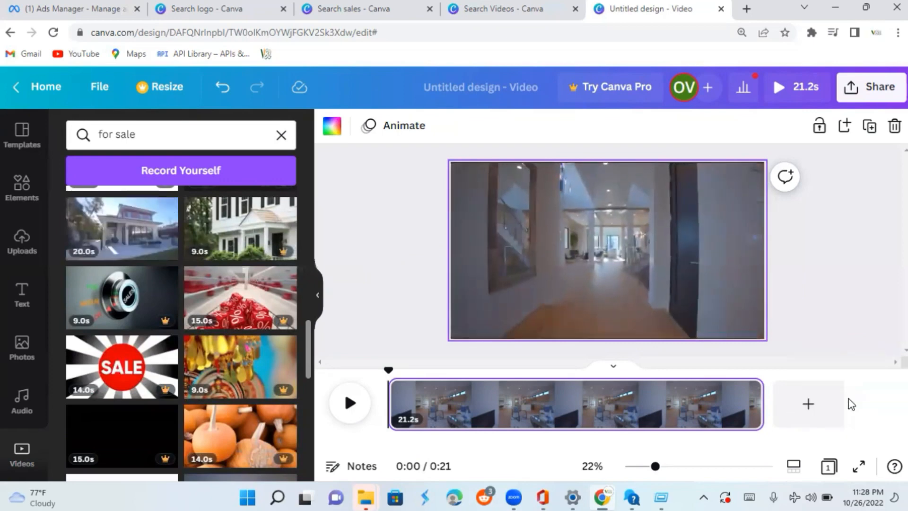
left_click(807, 407)
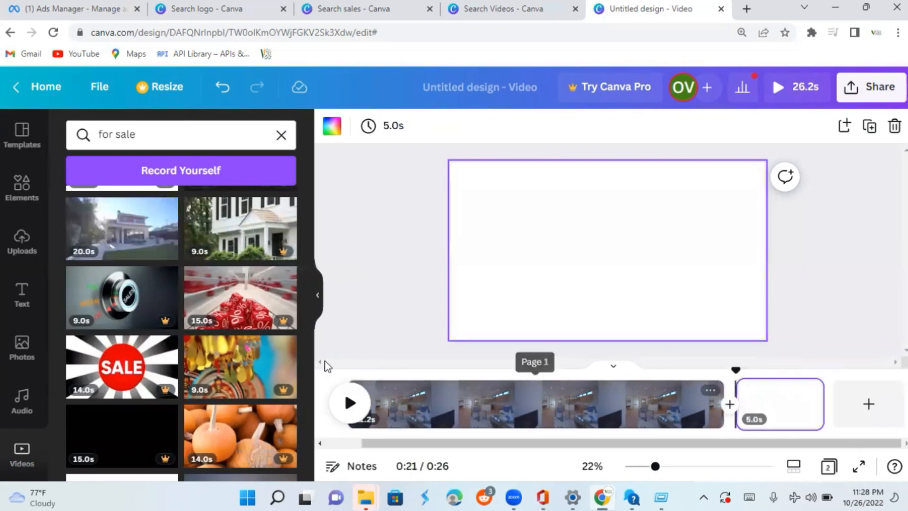
left_click_drag(128, 237, 783, 394)
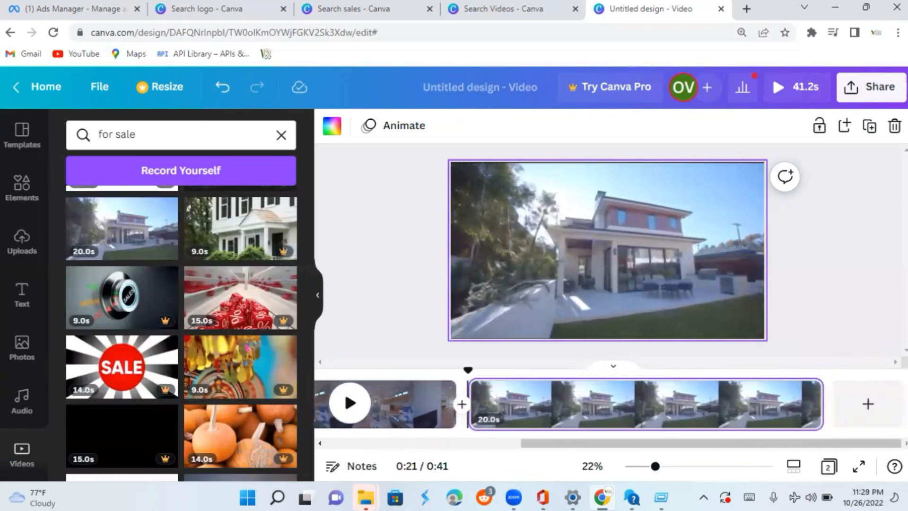
Step: Add a blank third page and look through the remaining "for sale" clips
left_click(867, 405)
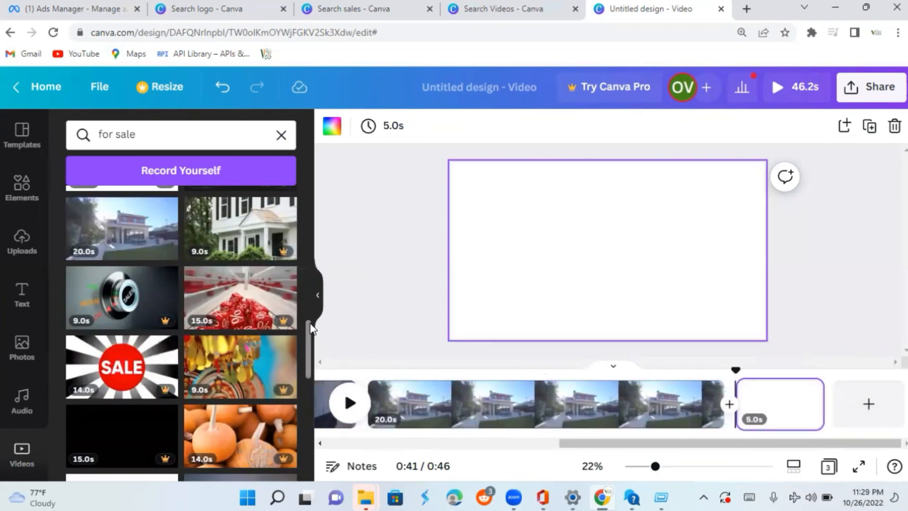
left_click_drag(305, 328, 335, 496)
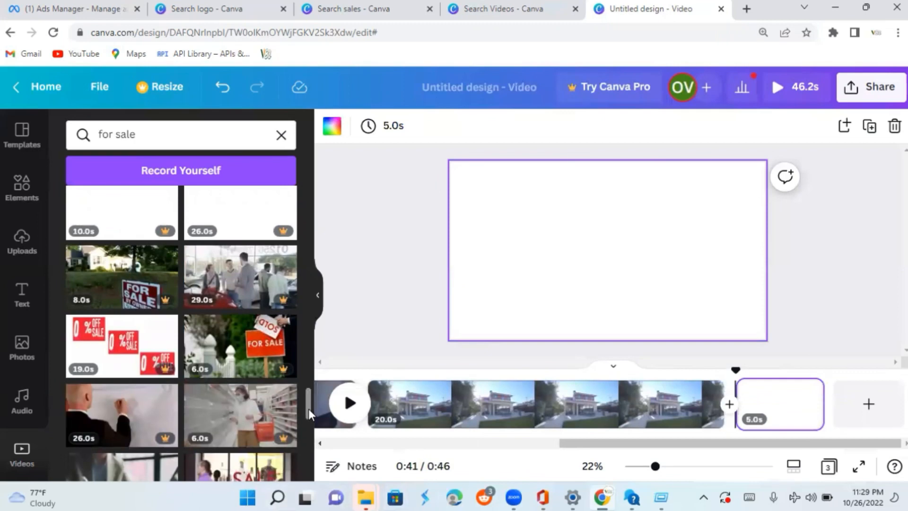
left_click_drag(305, 409, 312, 449)
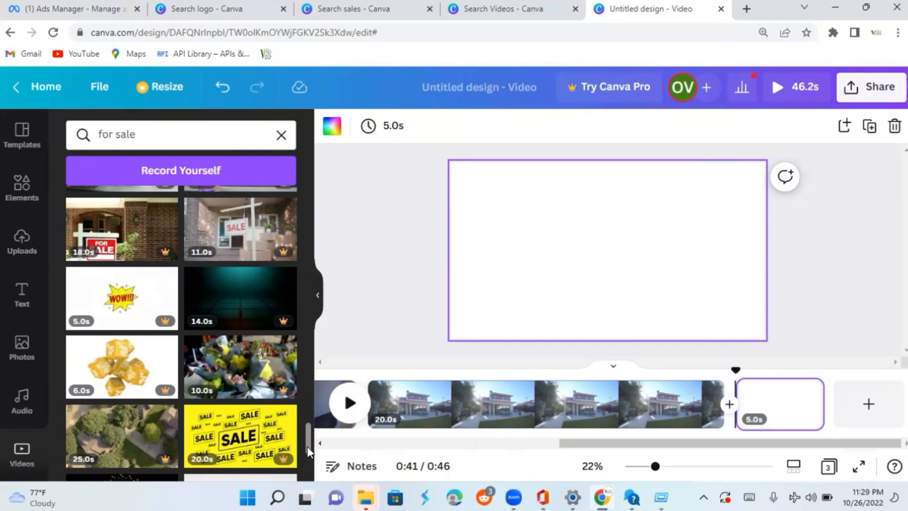
left_click_drag(307, 447, 241, 196)
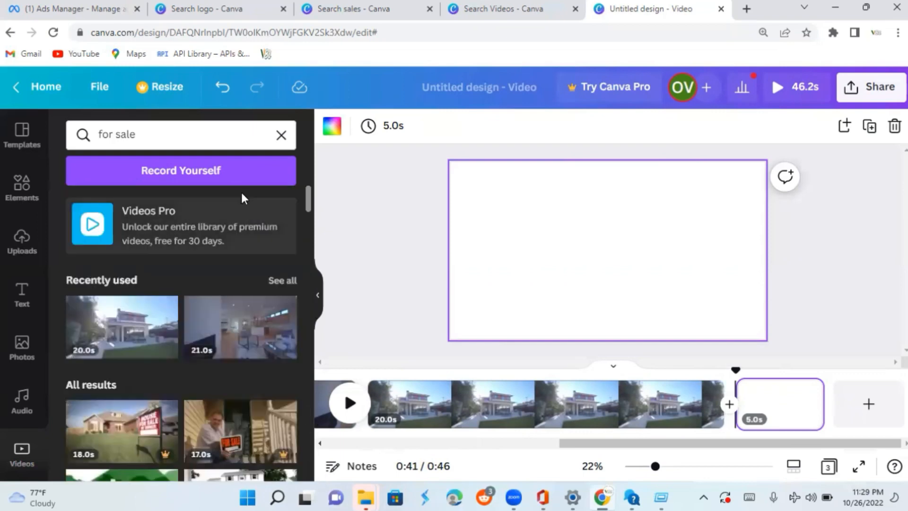
Step: Replace the stock video search with "happy"
left_click(171, 130)
type("for sal")
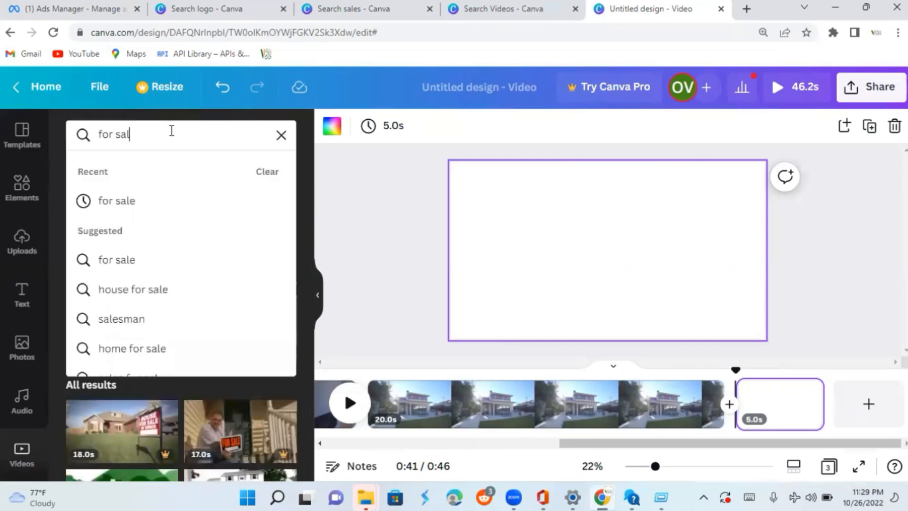
key("BackSpace")
key("BackSpace")
key("BackSpace")
key("BackSpace")
key("BackSpace")
key("BackSpace")
key("BackSpace")
type("ha")
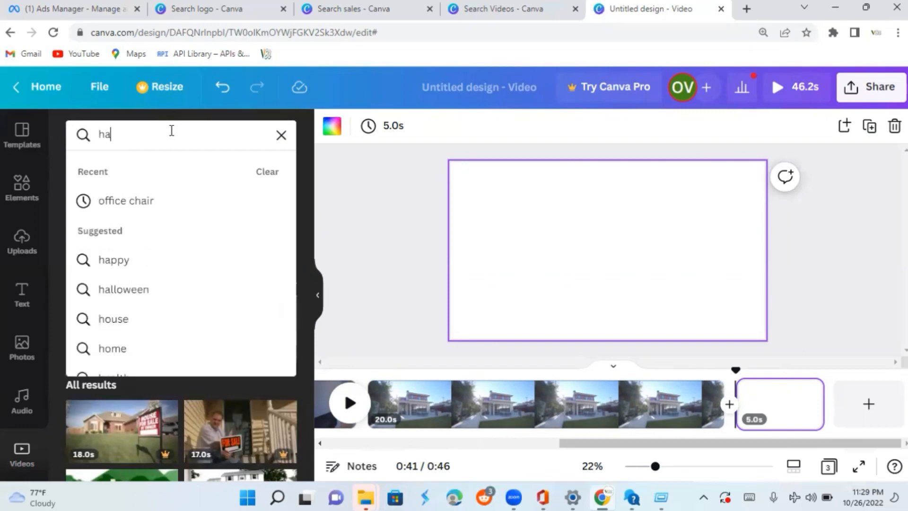
type("pp")
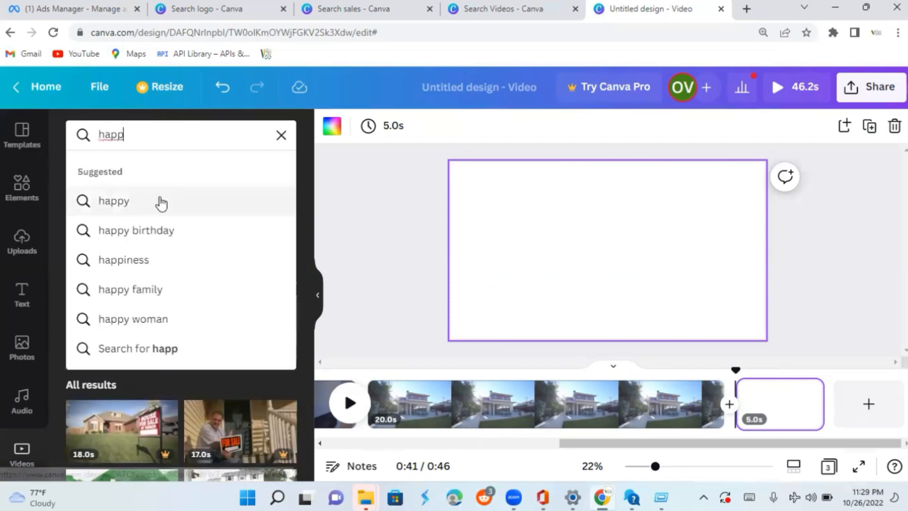
left_click(160, 198)
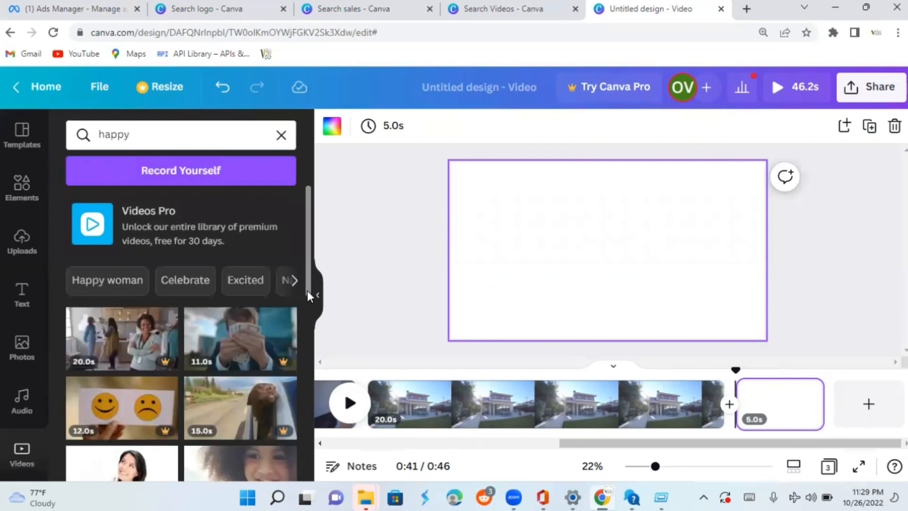
Step: Examine the "happy" clips for one that suits the third page
scroll(311, 331, "down", 3)
left_click_drag(311, 339, 336, 498)
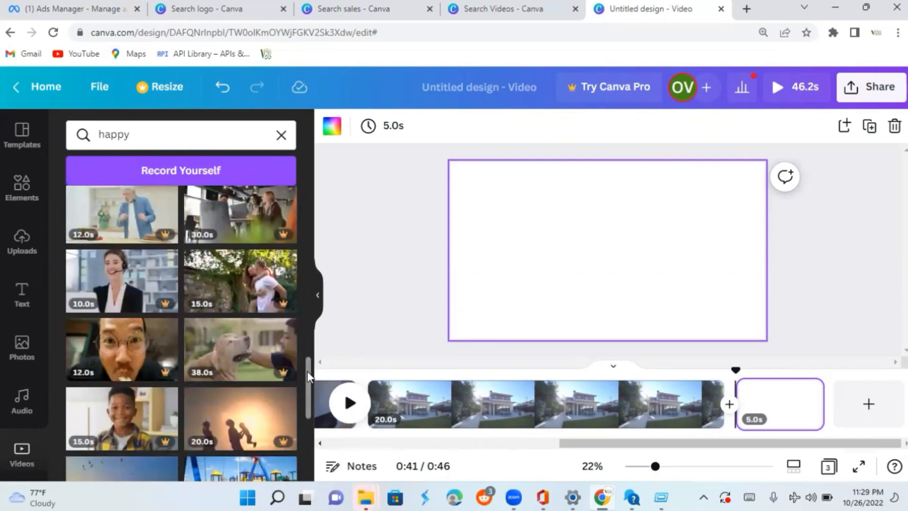
scroll(307, 383, "down", 5)
scroll(309, 429, "down", 6)
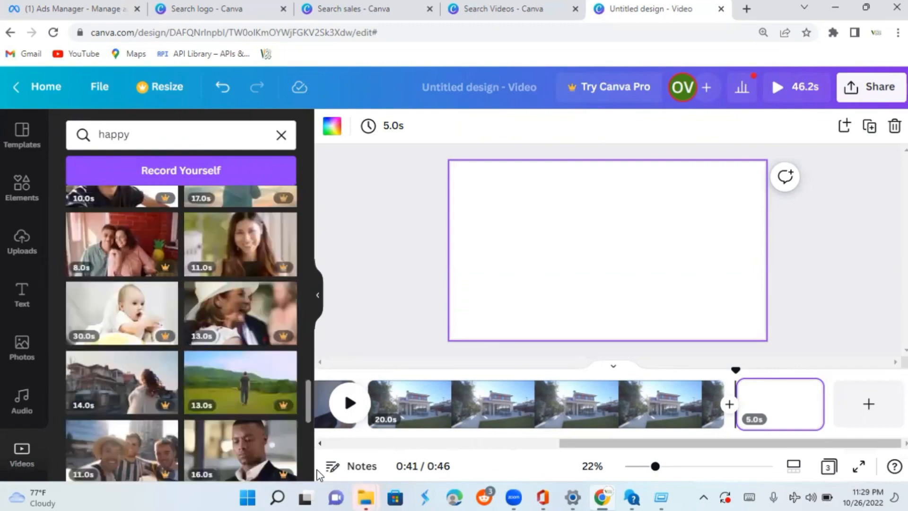
scroll(312, 475, "down", 7)
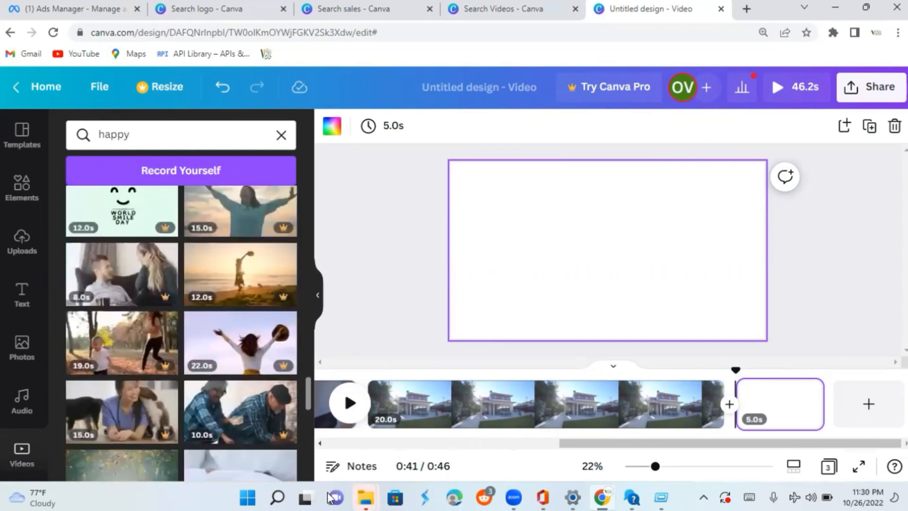
scroll(310, 426, "up", 8)
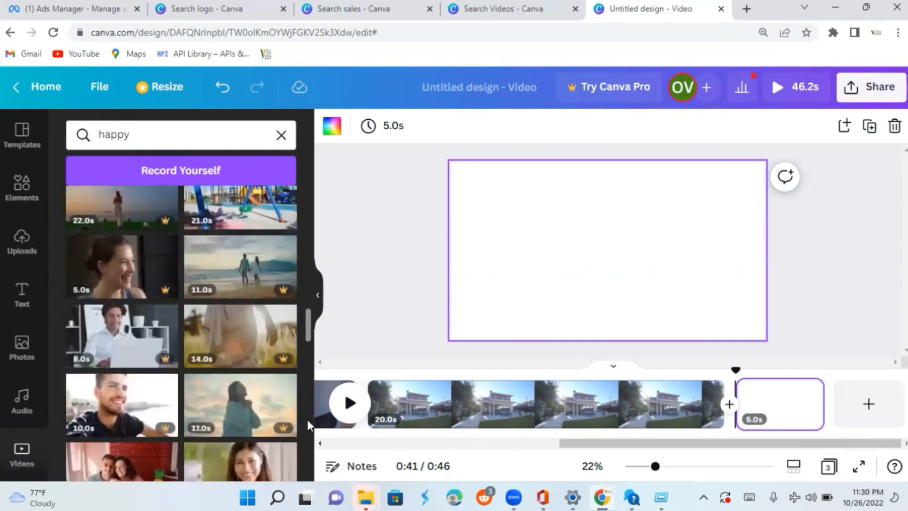
scroll(303, 390, "up", 6)
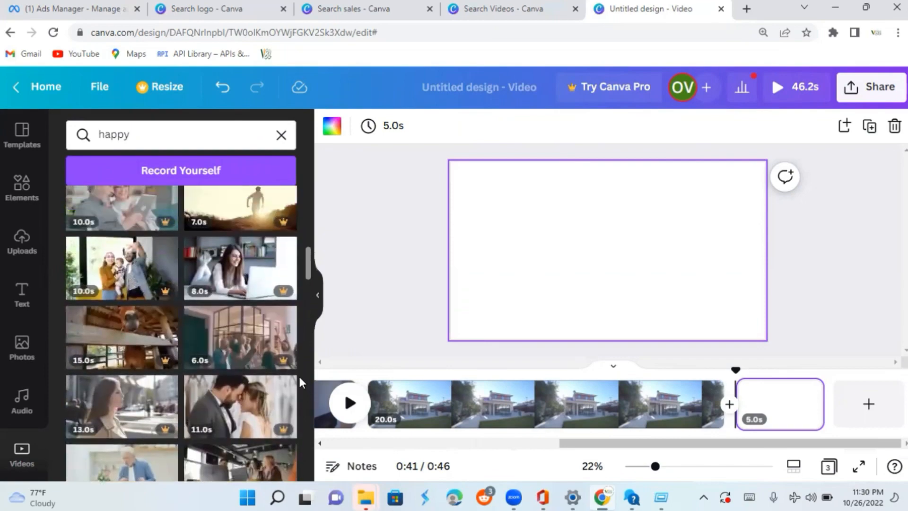
scroll(291, 339, "up", 6)
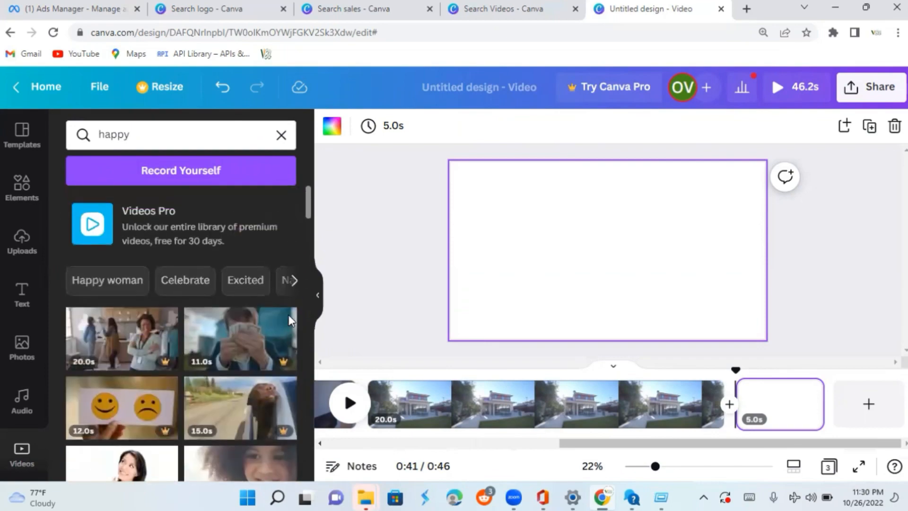
Step: Switch the stock video search to the suggested "Excited" keyword and browse the clips
left_click(251, 291)
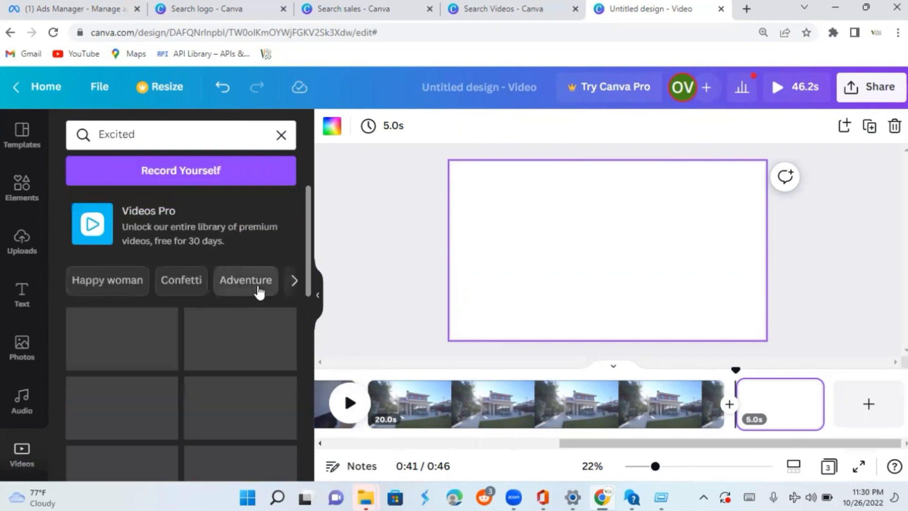
left_click_drag(308, 283, 303, 218)
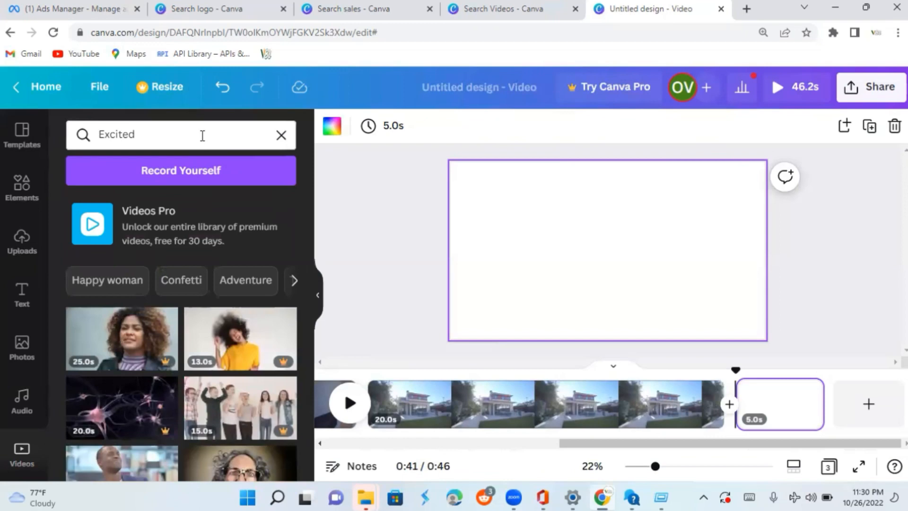
key("BackSpace")
key("BackSpace")
key("BackSpace")
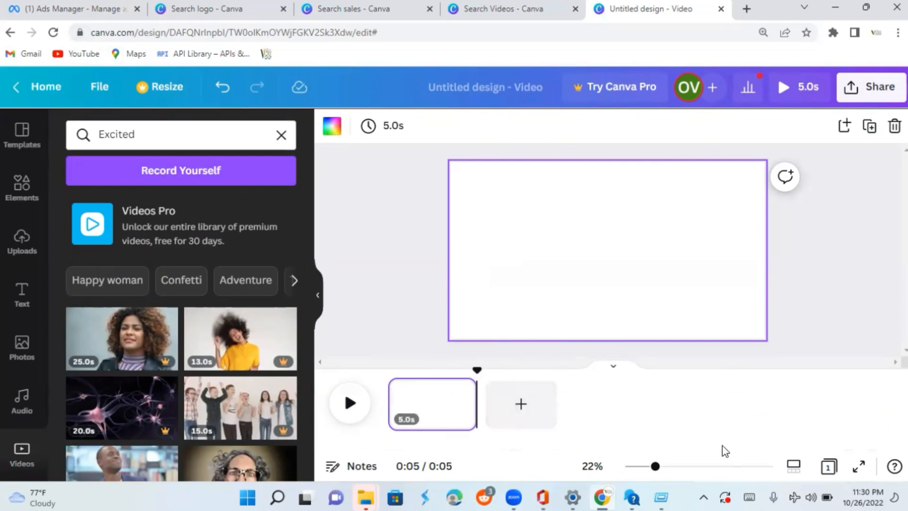
left_click(223, 87)
left_click(226, 93)
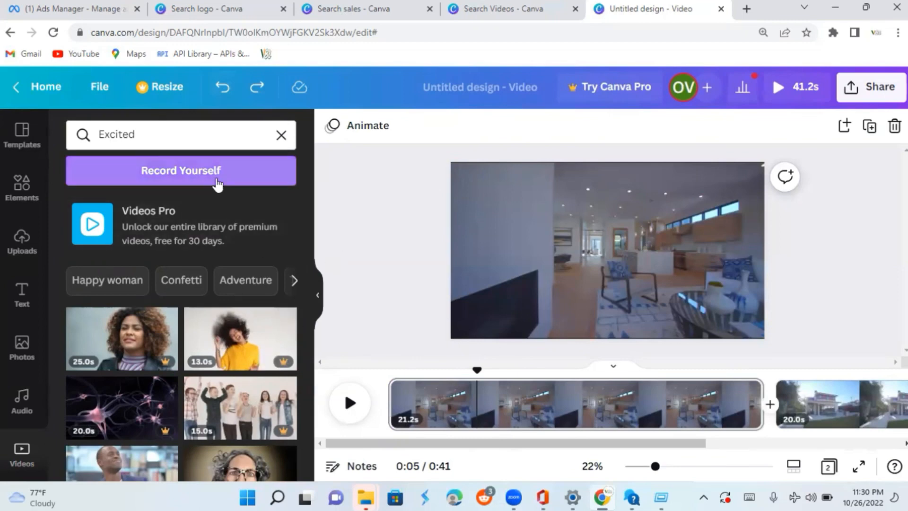
Step: Clear the "Excited" search and browse the stock video categories down to the Business row
left_click(176, 132)
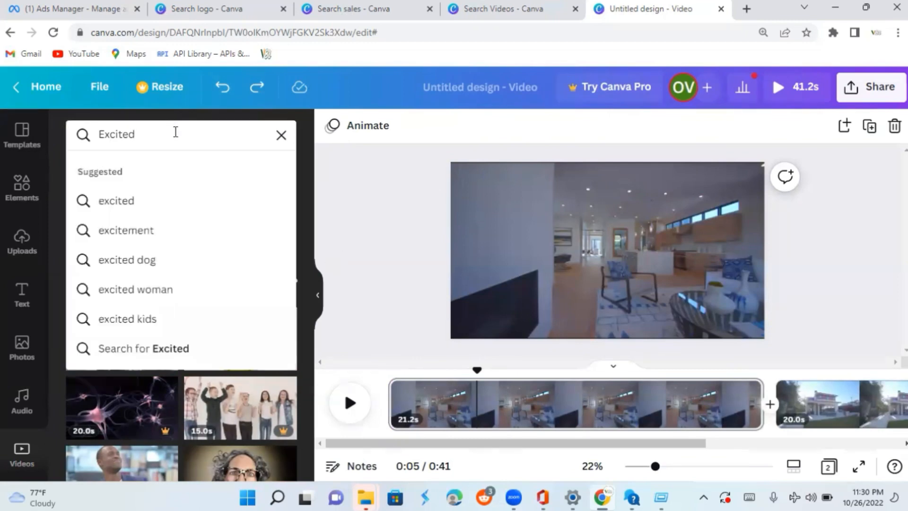
key("BackSpace")
key("BackSpace")
key("BackSpace")
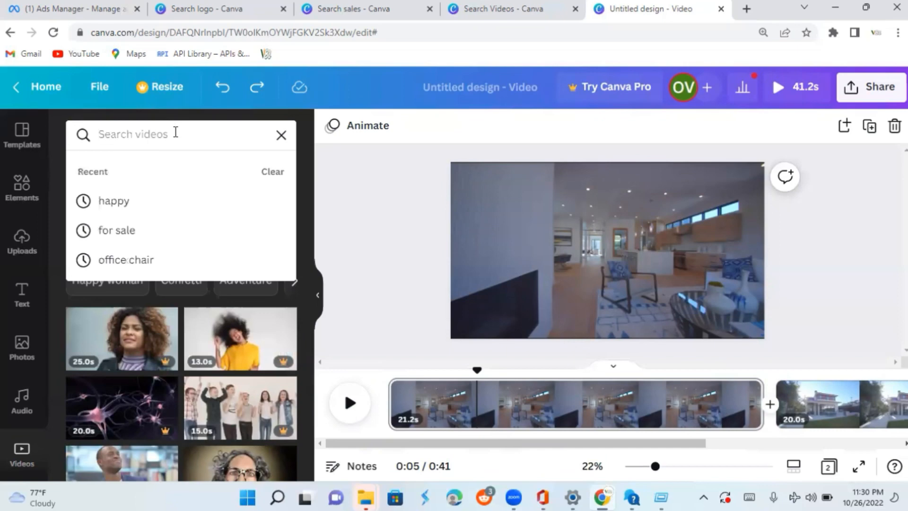
key("Escape")
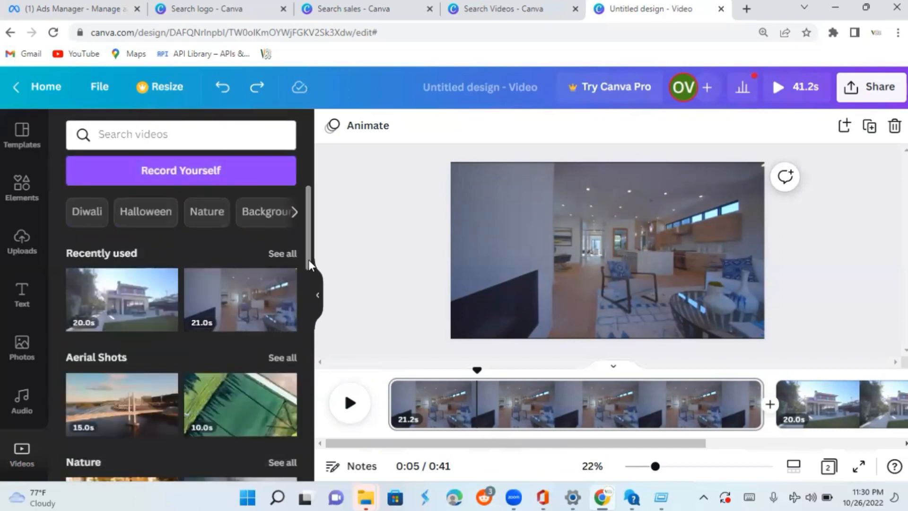
left_click_drag(308, 259, 325, 350)
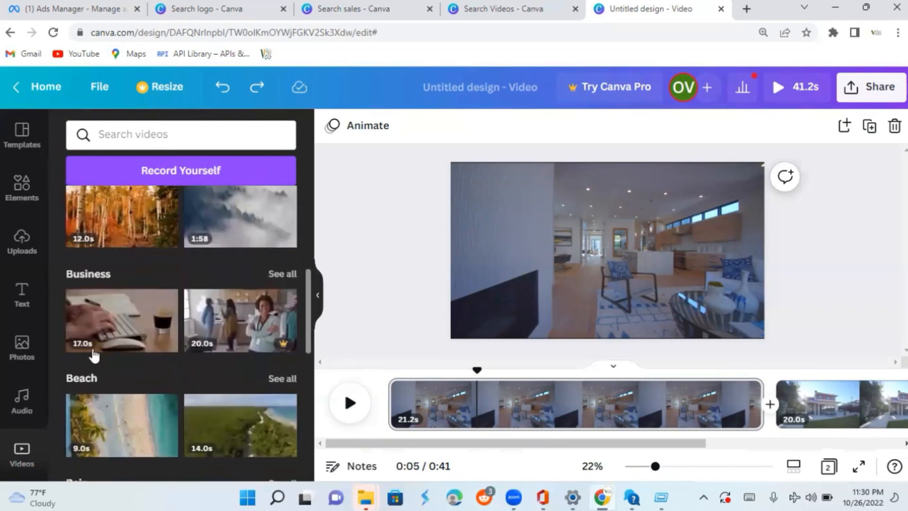
Step: Add a blank third page at the end of the timeline and place the 17-second Business clip of hands typing on it
left_click_drag(106, 341, 104, 313)
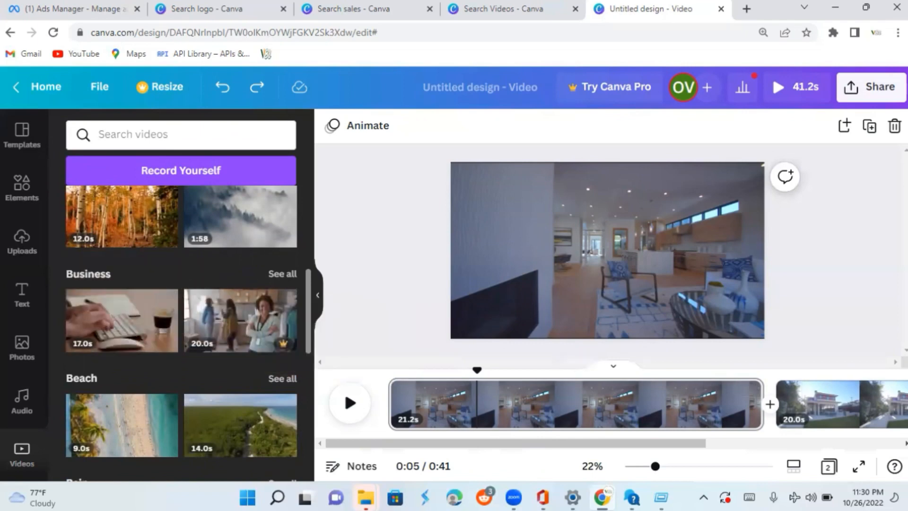
left_click(905, 443)
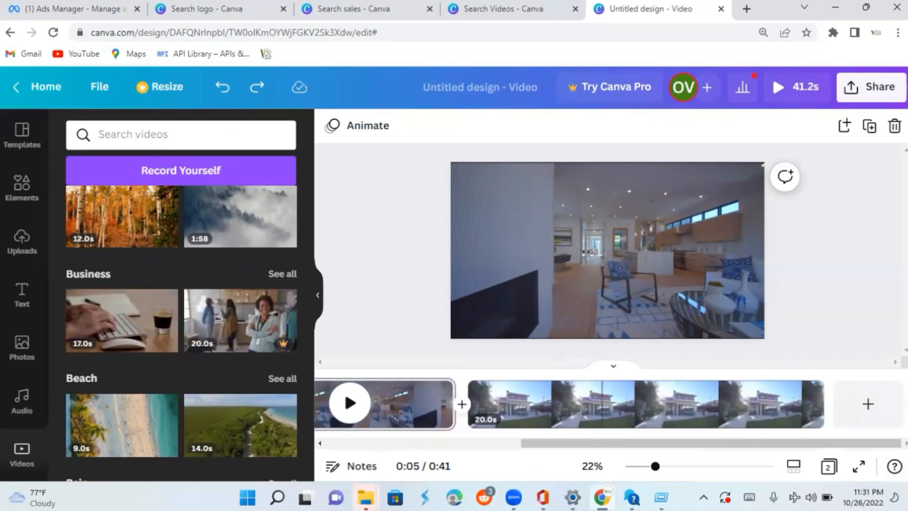
left_click(868, 404)
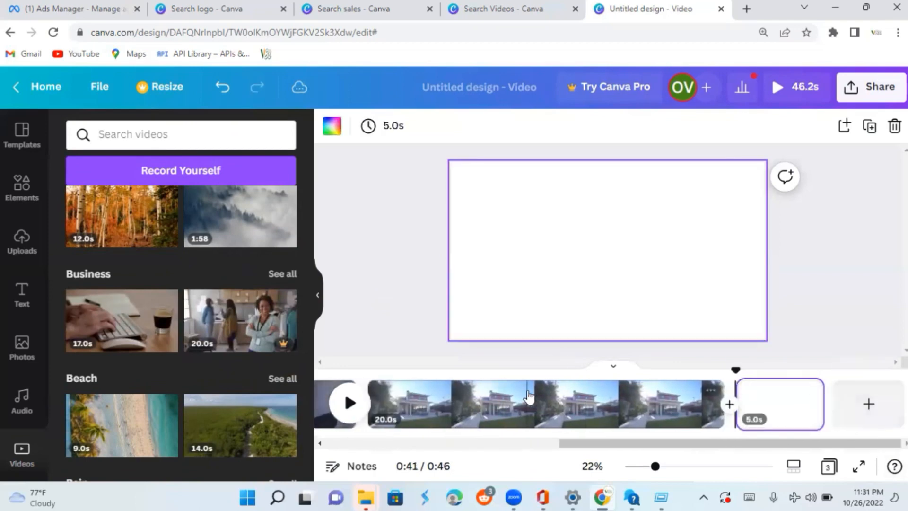
left_click_drag(117, 345, 768, 426)
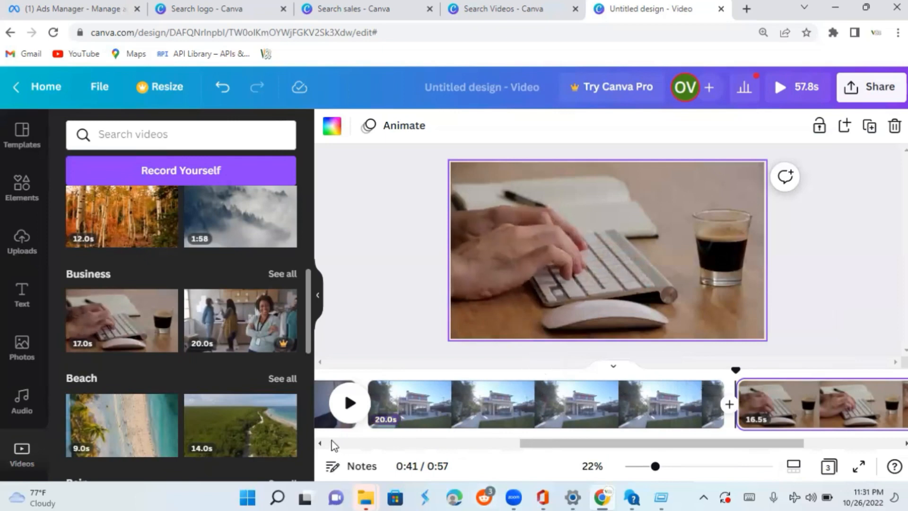
Step: Select the house-interior clip on the first page and check its volume setting, keeping it at 100
left_click(320, 443)
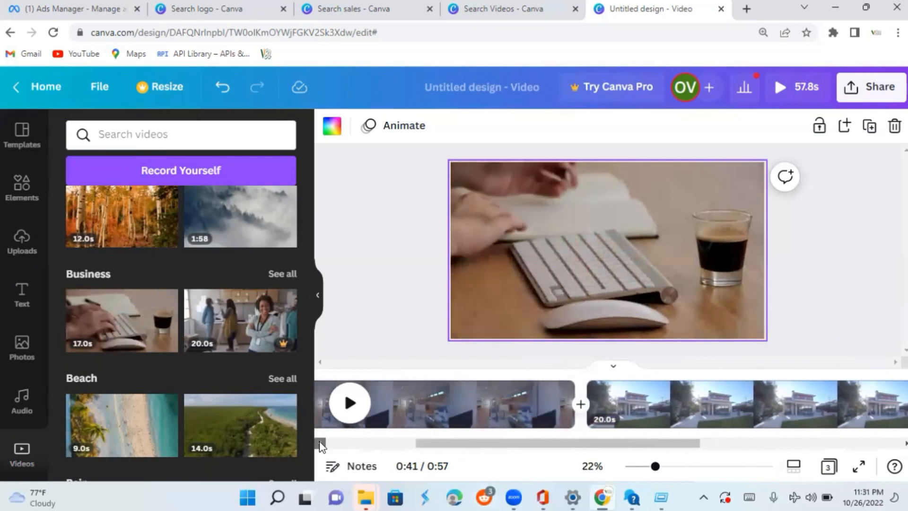
left_click(320, 443)
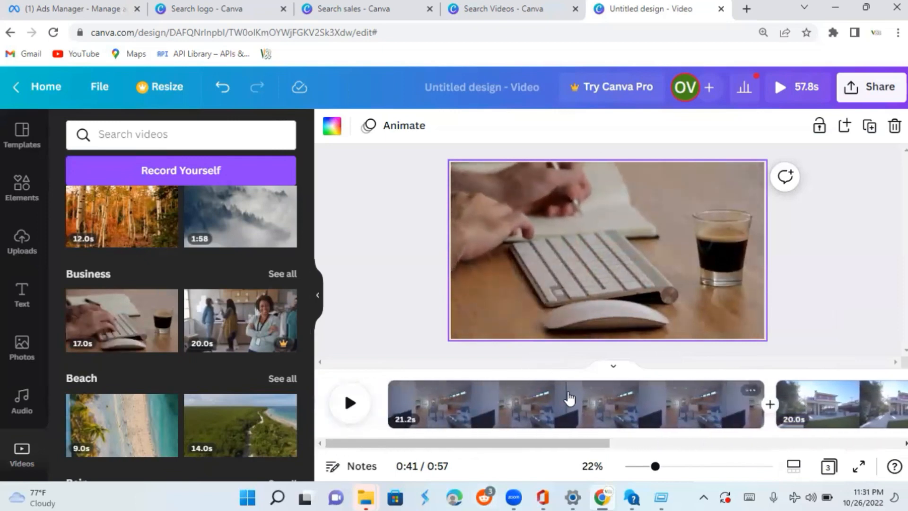
left_click(482, 412)
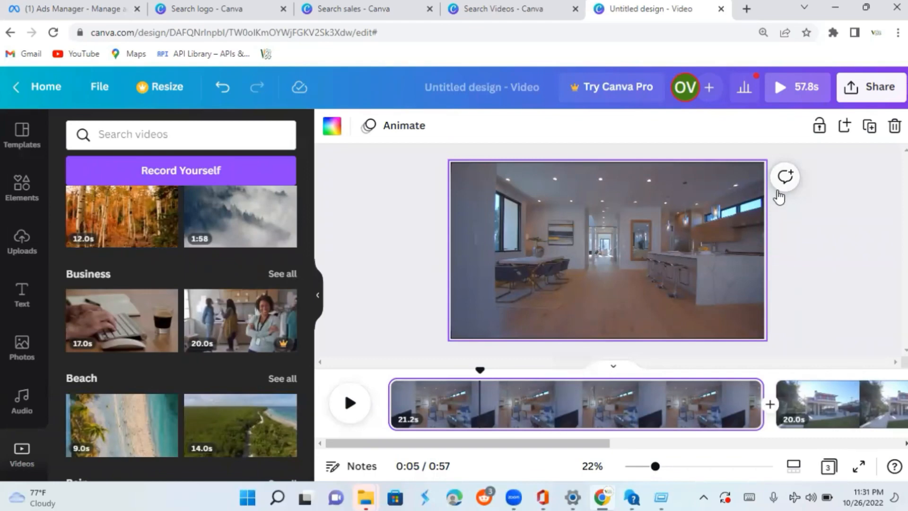
double_click(692, 223)
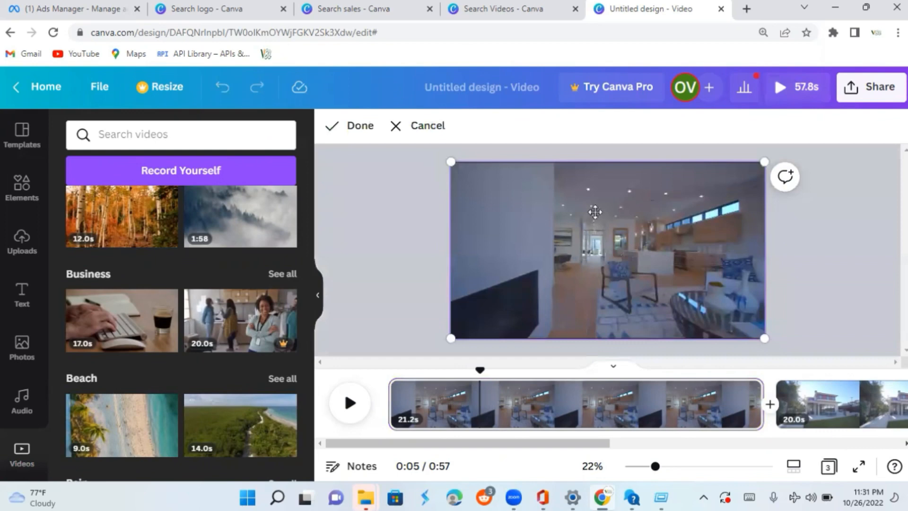
left_click(418, 221)
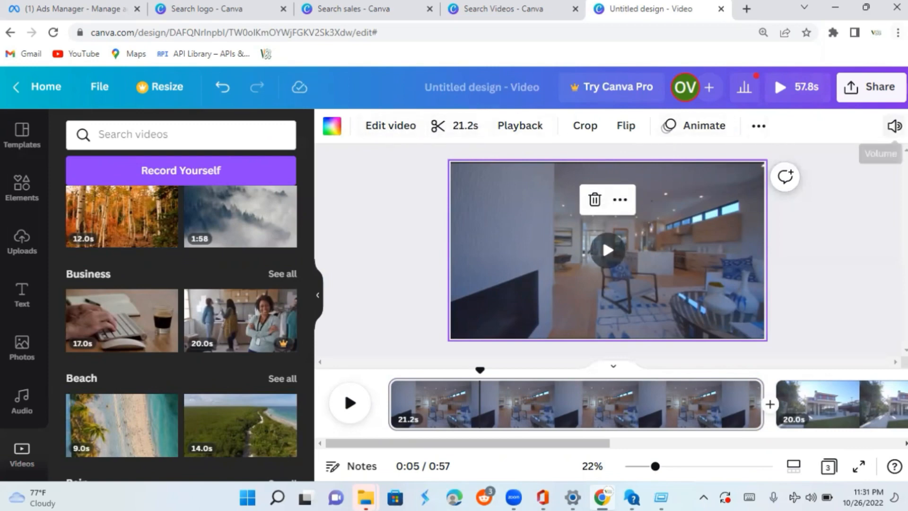
left_click(894, 126)
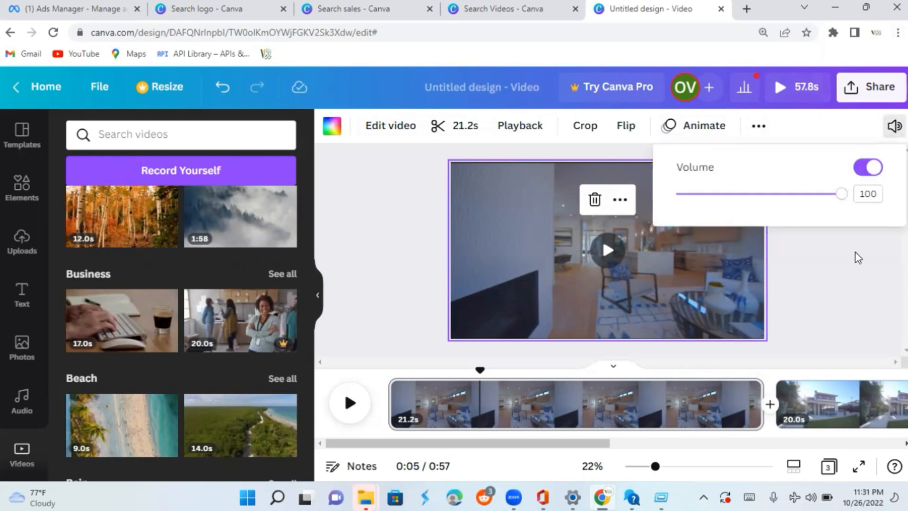
left_click_drag(841, 194, 873, 208)
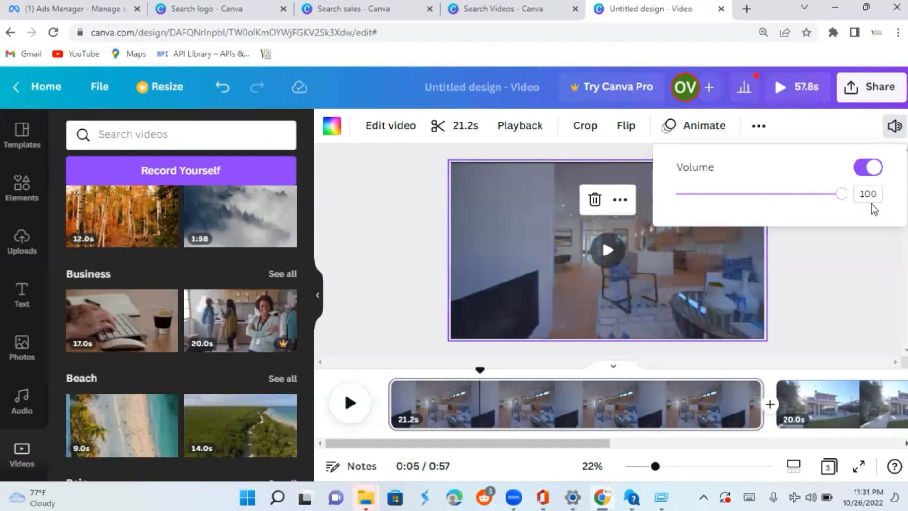
left_click(877, 321)
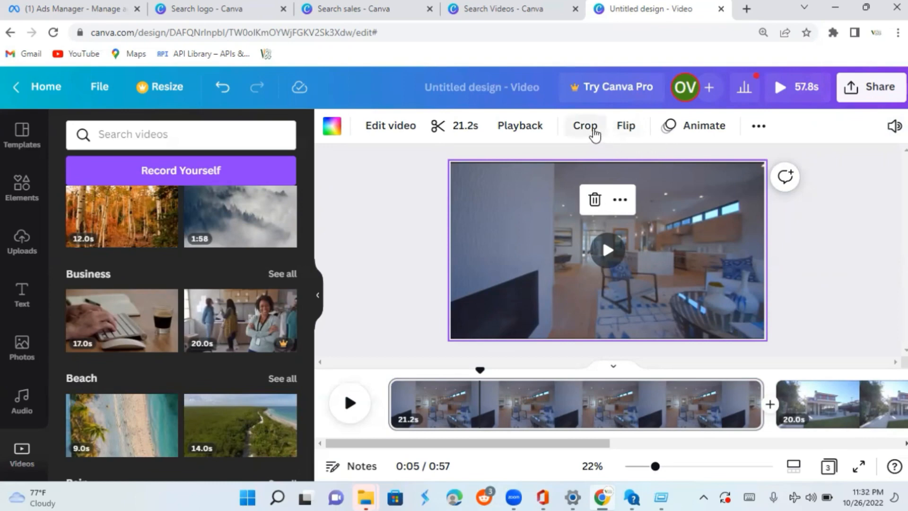
left_click(591, 133)
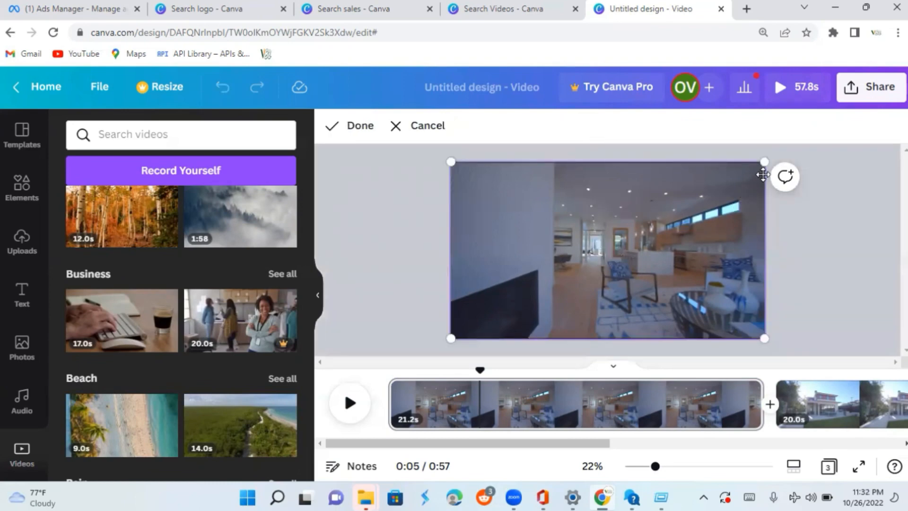
left_click_drag(763, 164, 755, 177)
left_click_drag(750, 184, 764, 161)
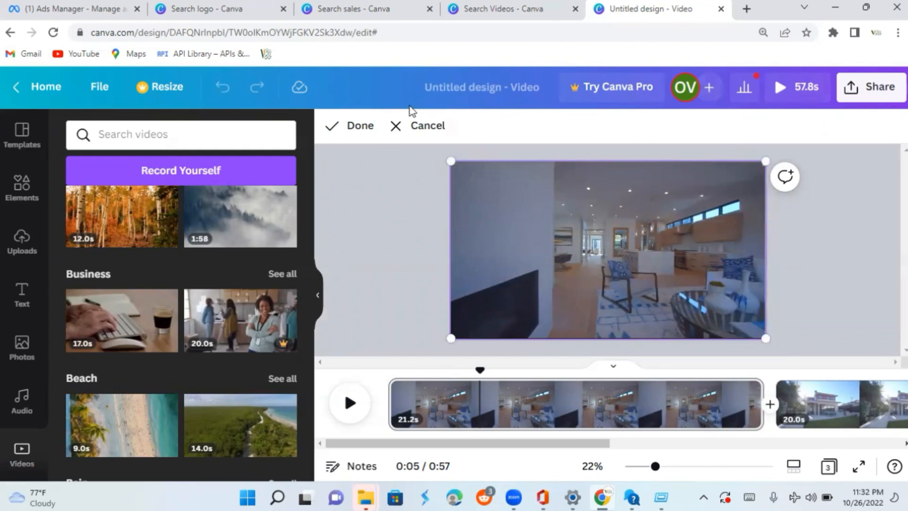
left_click(398, 125)
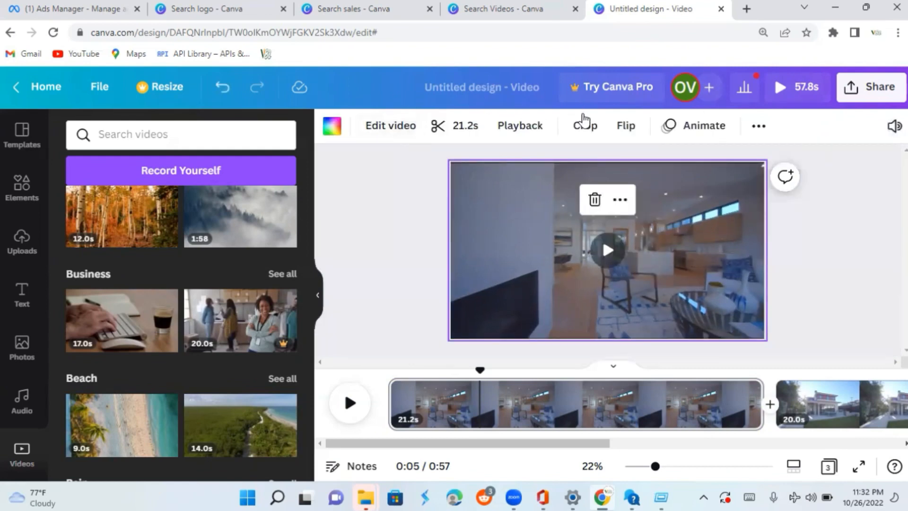
Step: Try the Sleek page animation on the first page, and apply the Fun page animation instead
left_click(682, 128)
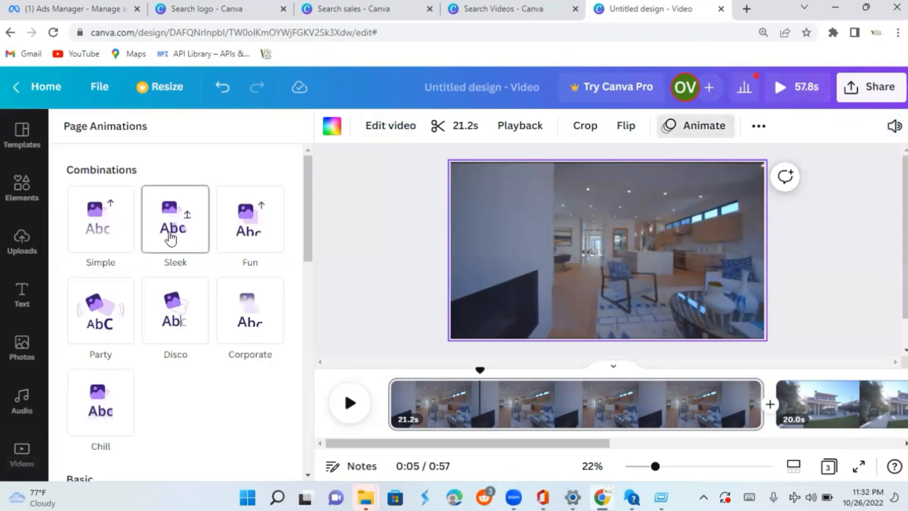
left_click(182, 248)
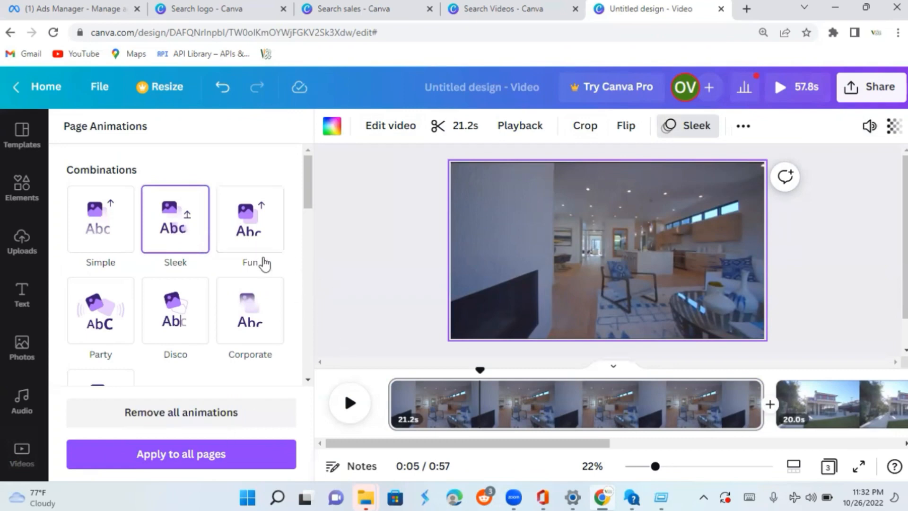
left_click(257, 231)
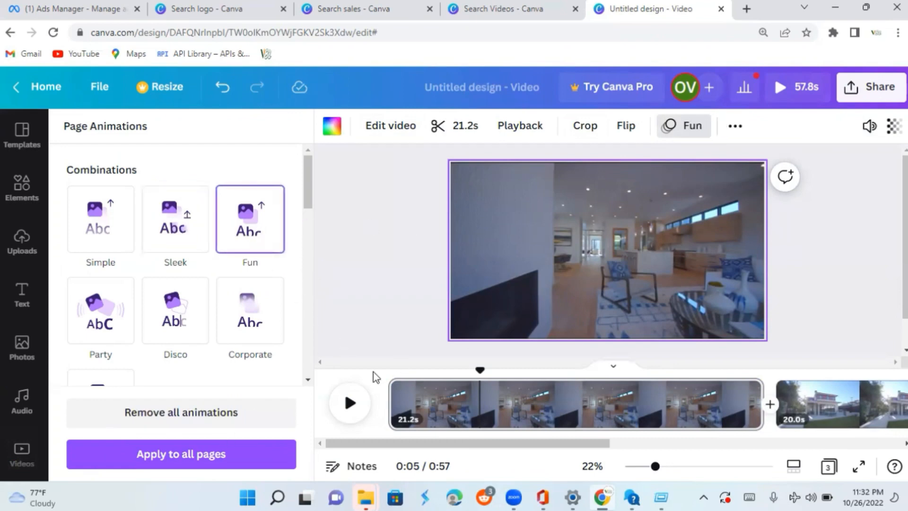
left_click(379, 321)
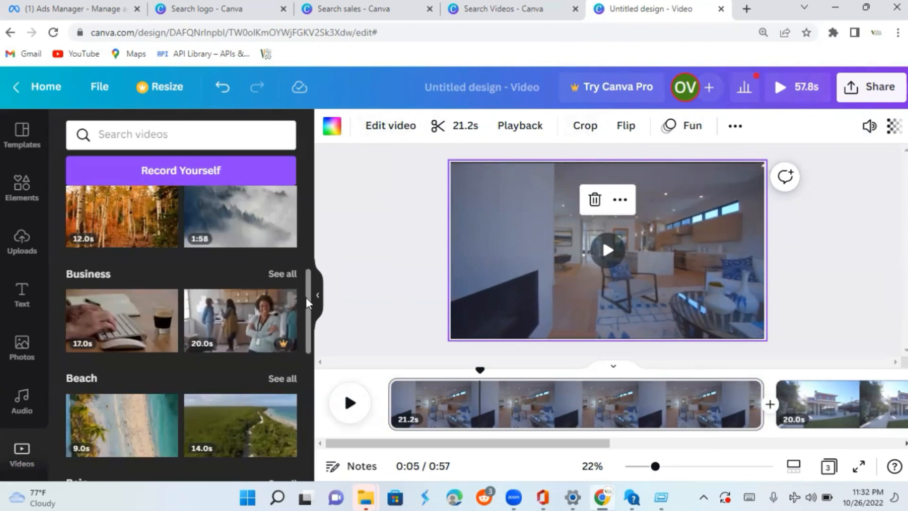
Step: Browse the stock video categories to Timelapse and place the 23-second night highway clip over the first page's interior clip
scroll(312, 318, "down", 2)
scroll(316, 349, "down", 3)
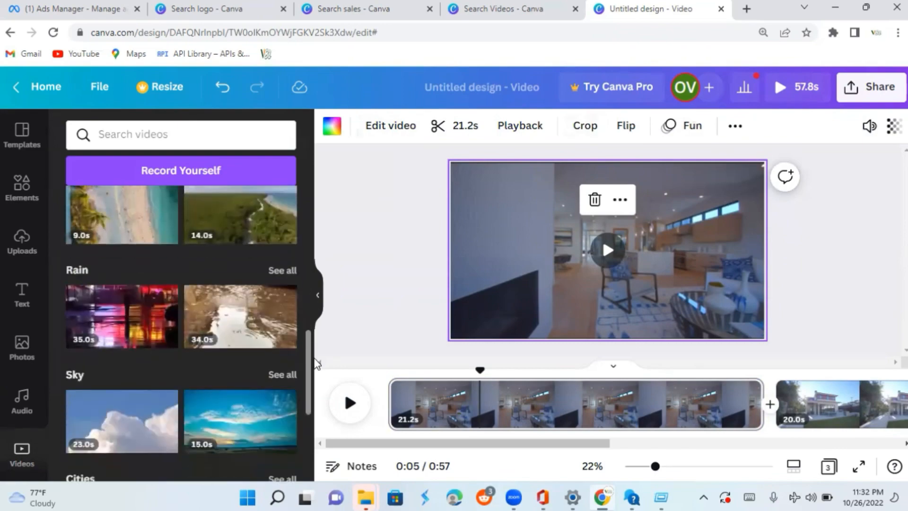
scroll(316, 367, "down", 5)
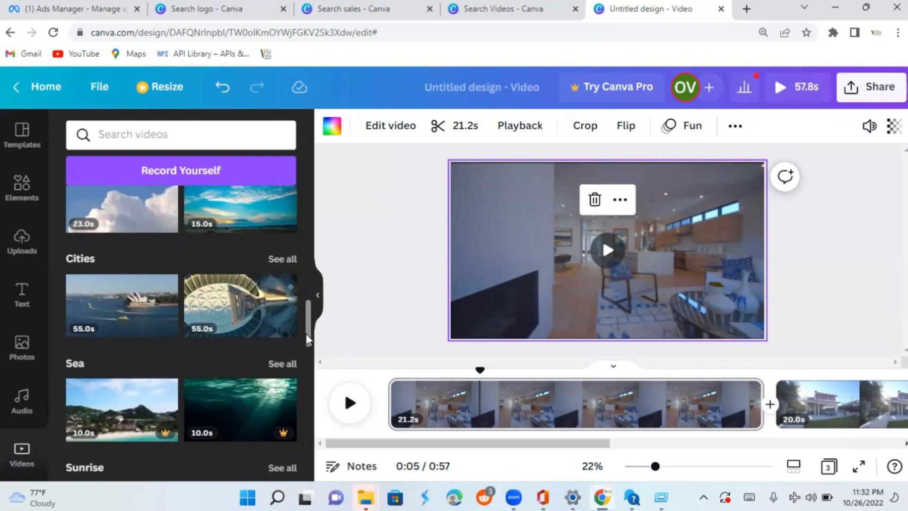
left_click_drag(308, 331, 318, 408)
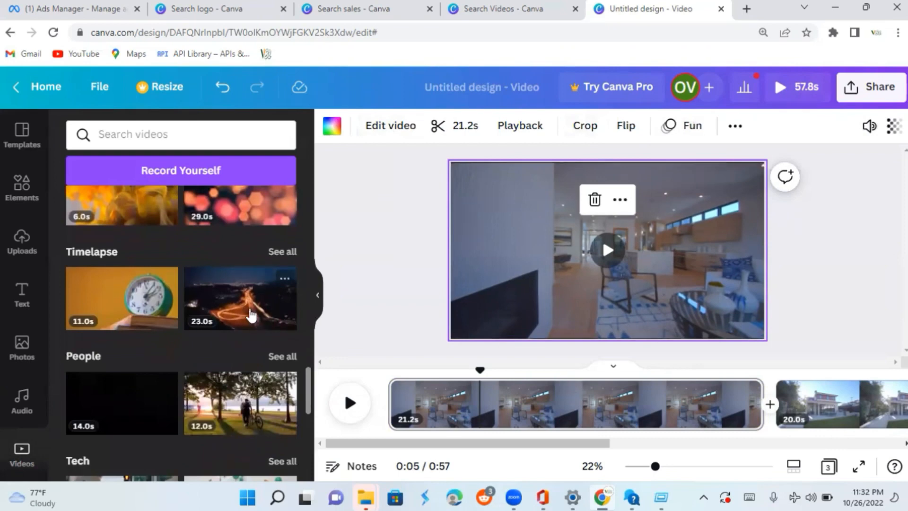
left_click_drag(250, 314, 527, 246)
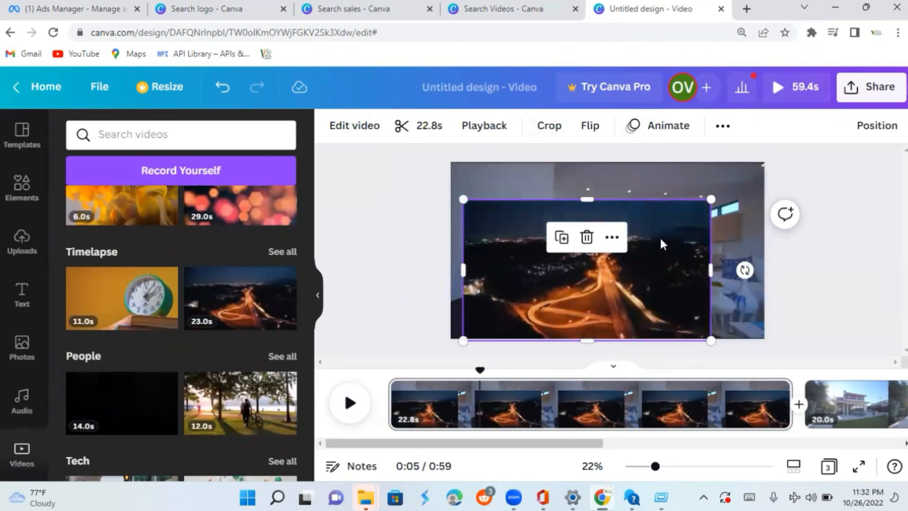
Step: Open the night highway clip on the first page for cropping
left_click(636, 283)
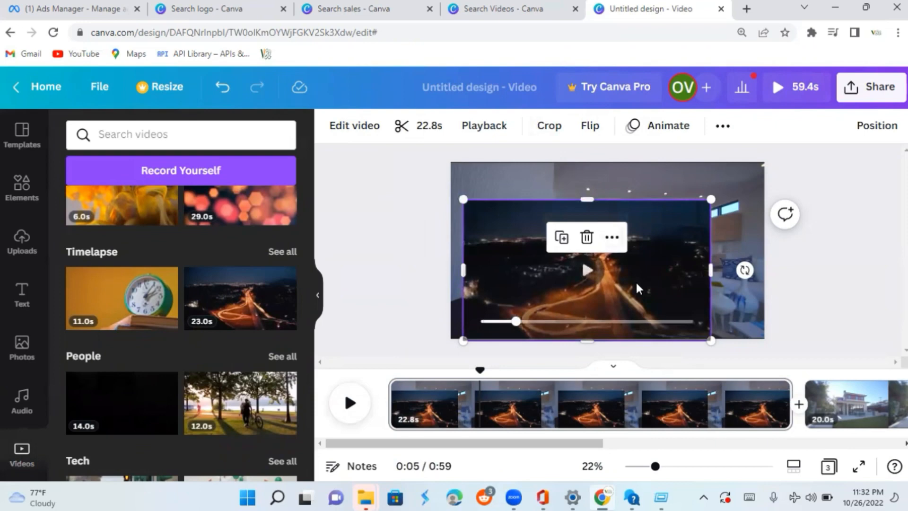
double_click(671, 217)
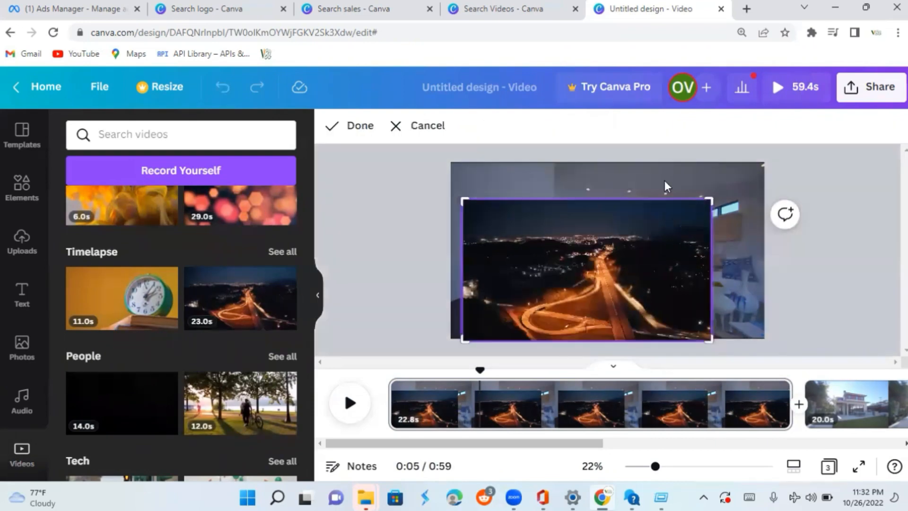
Step: Enlarge the night-road overlay video on the first page and adjust its upper edge
left_click(651, 176)
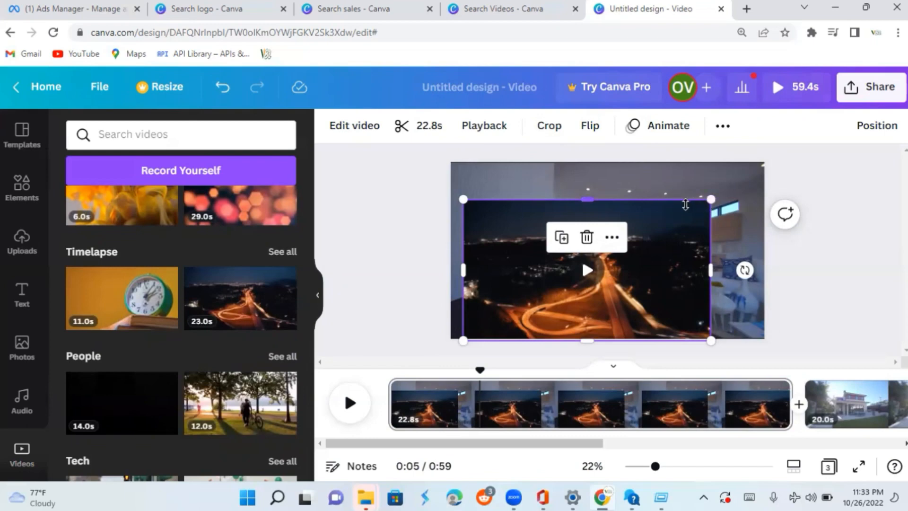
left_click_drag(681, 200, 673, 202)
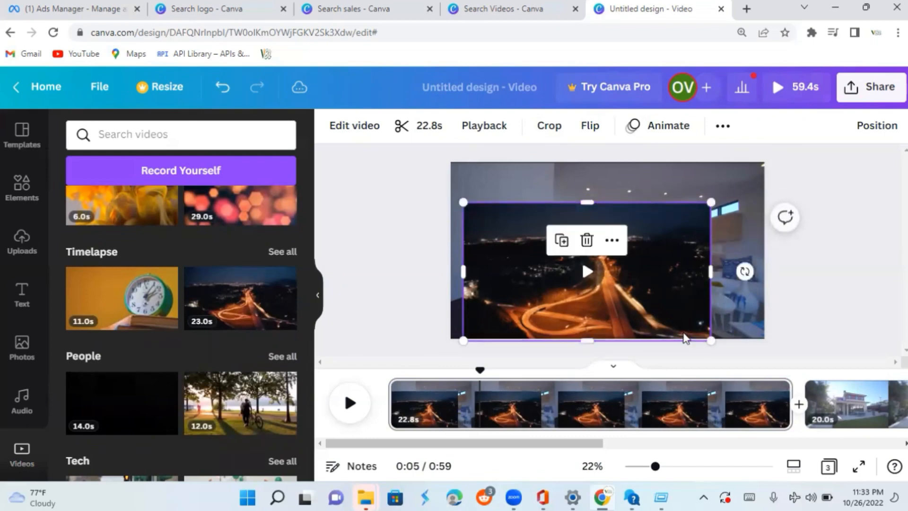
left_click_drag(710, 339, 747, 357)
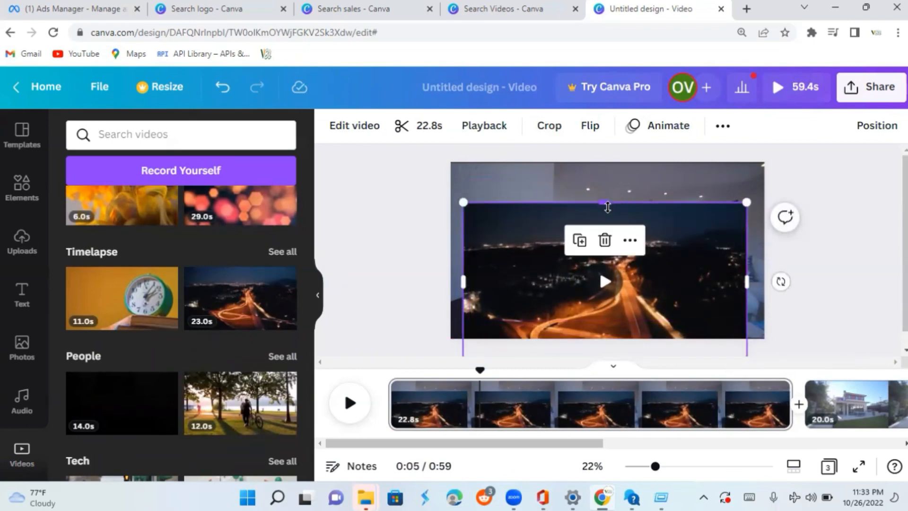
mouse_move(604, 203)
left_mouse_down()
mouse_move(609, 168)
mouse_move(605, 192)
left_mouse_up()
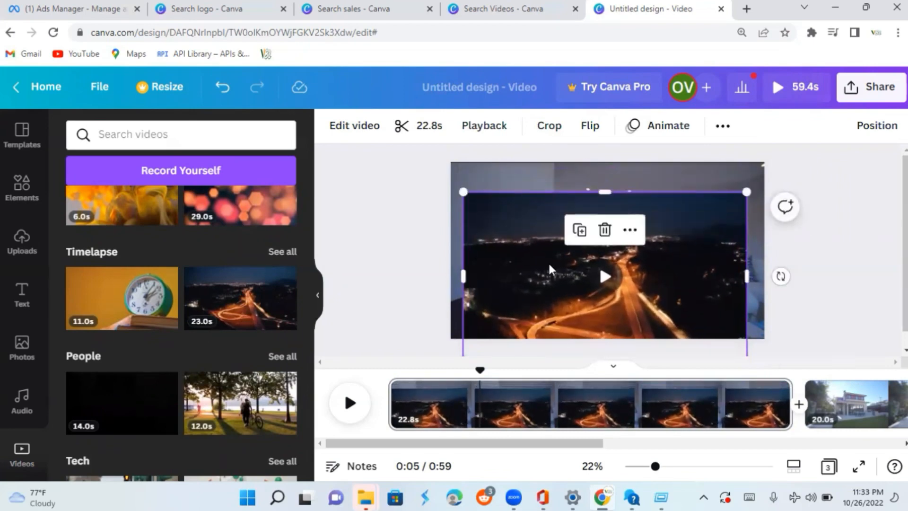
Step: Look at the available editing effects and the volume settings of the night-road overlay video
left_click(356, 137)
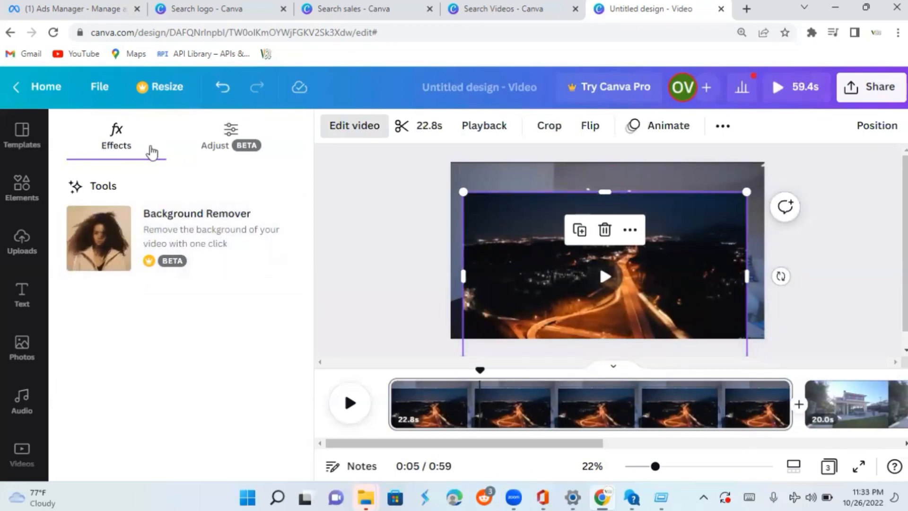
left_click(364, 137)
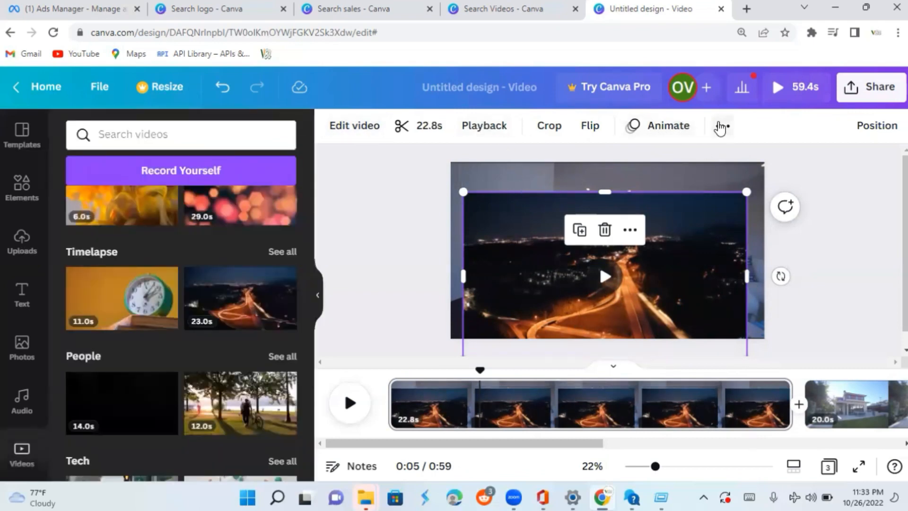
left_click(723, 128)
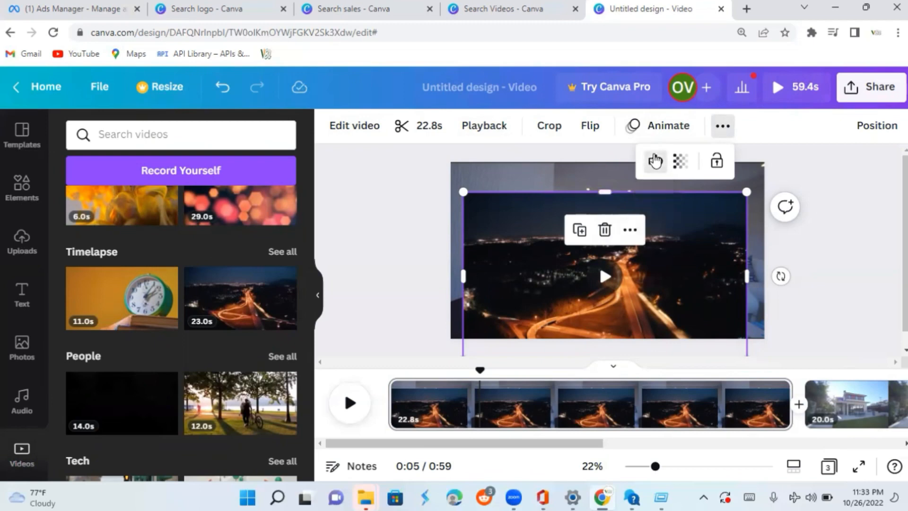
left_click(655, 160)
left_click_drag(602, 230, 431, 258)
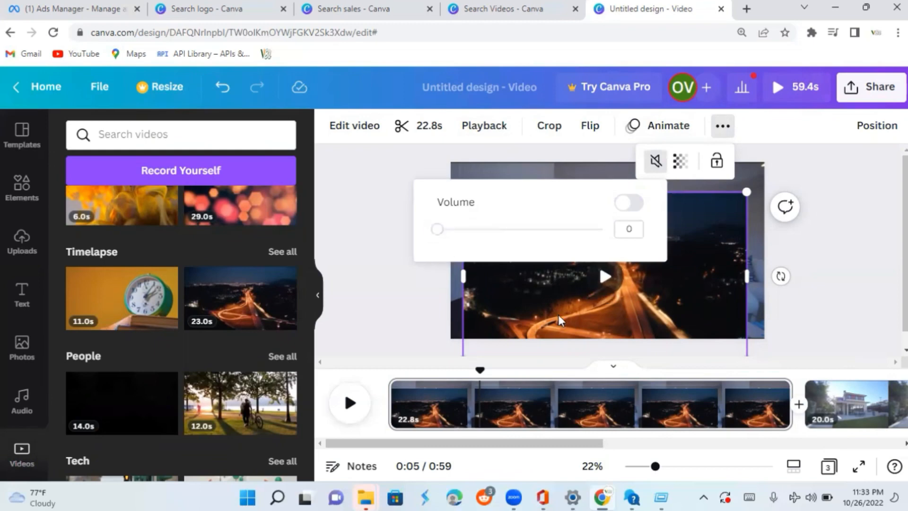
left_click(541, 313)
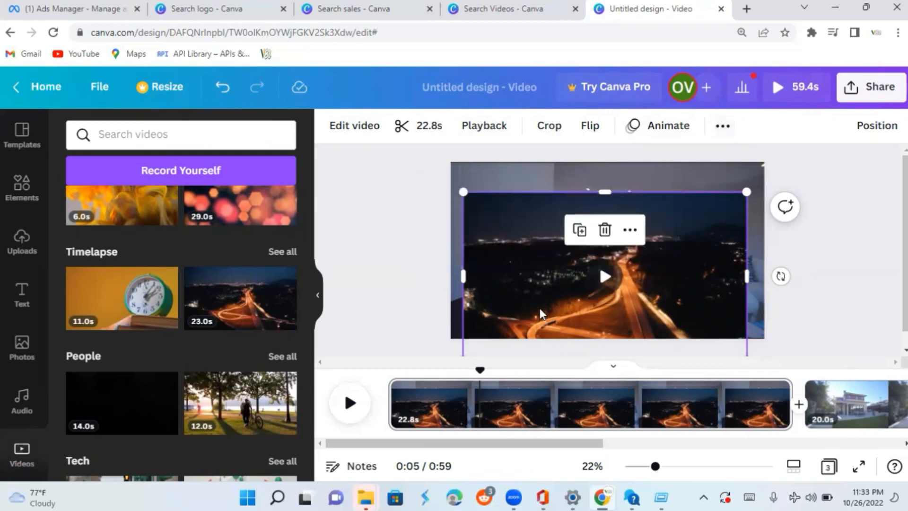
Step: Check the volume setting of the house interior background video behind the overlay
left_click(638, 180)
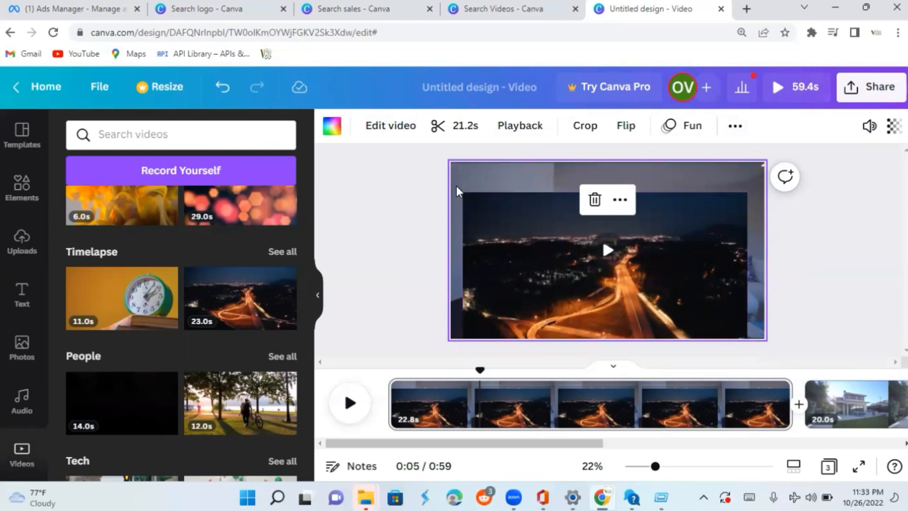
left_click(464, 160)
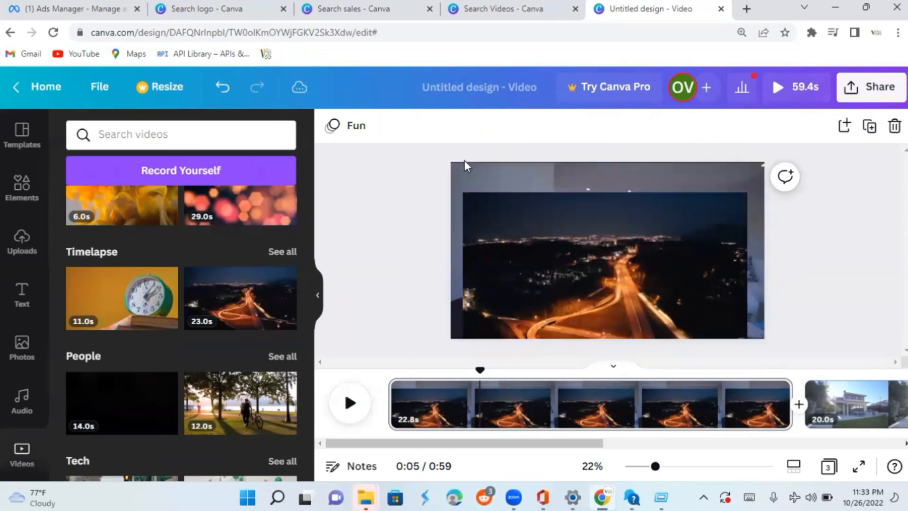
left_click(604, 170)
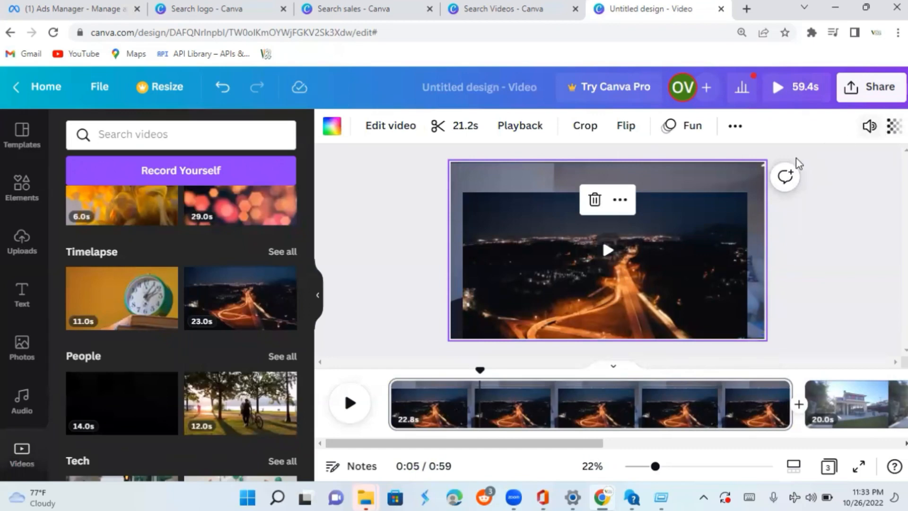
left_click(869, 126)
left_click(581, 280)
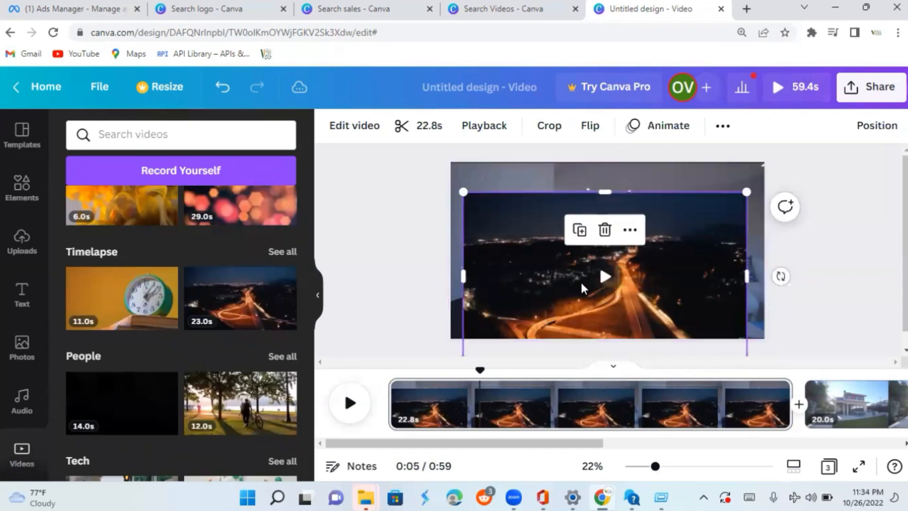
Step: Shrink the night-road overlay video, move it to the page's upper-right corner, and preview it
left_click(580, 175)
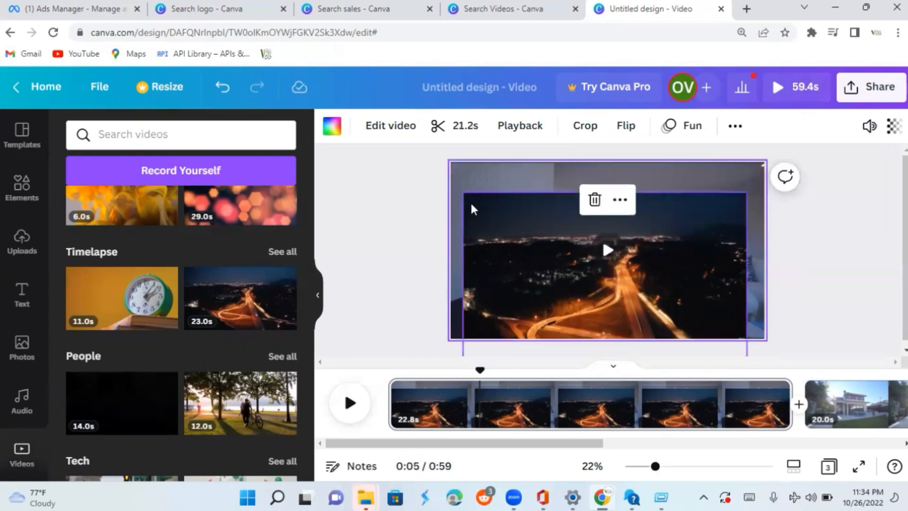
left_click(470, 204)
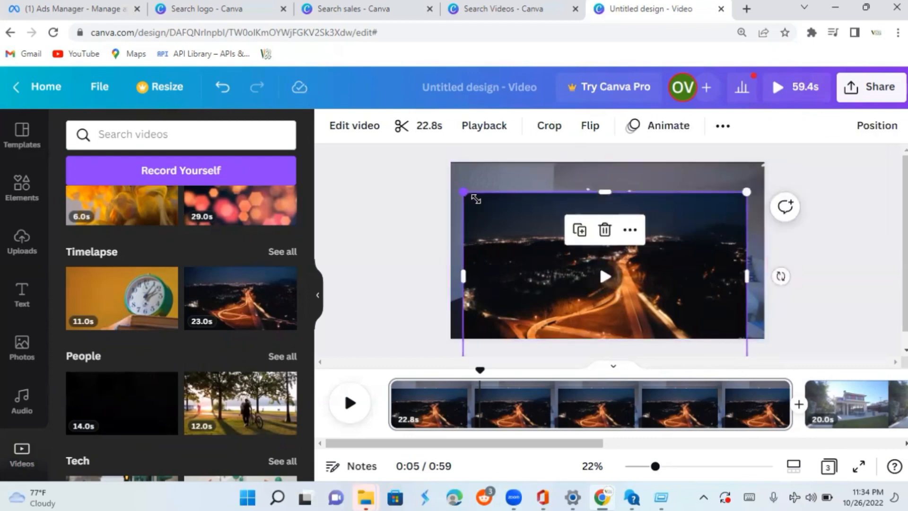
left_click_drag(463, 192, 561, 249)
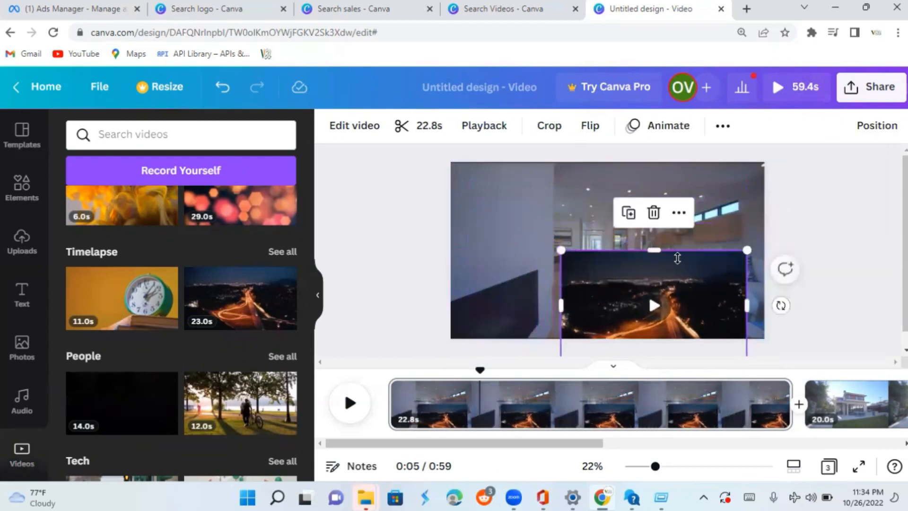
left_click_drag(689, 272, 713, 188)
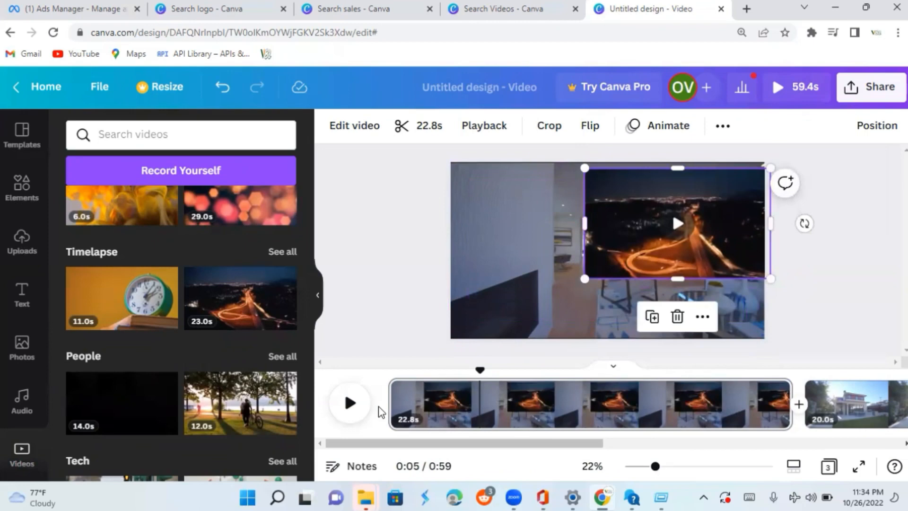
left_click(351, 404)
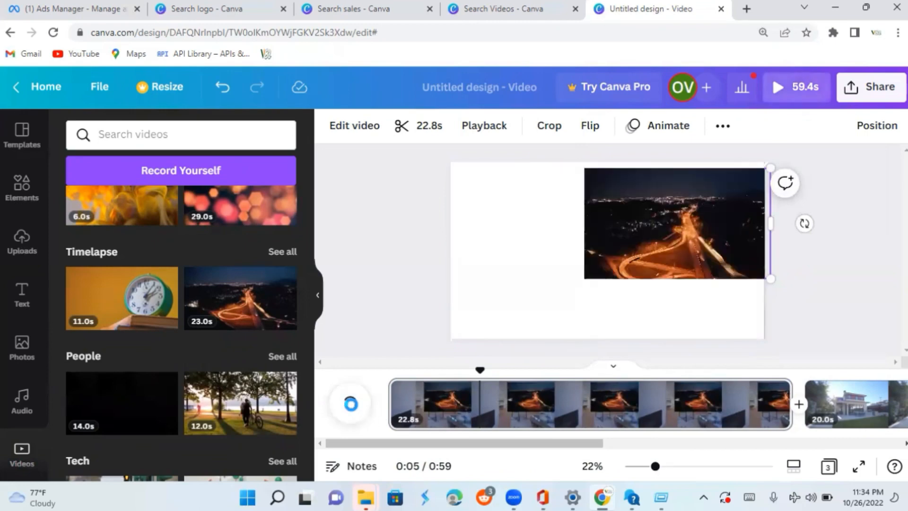
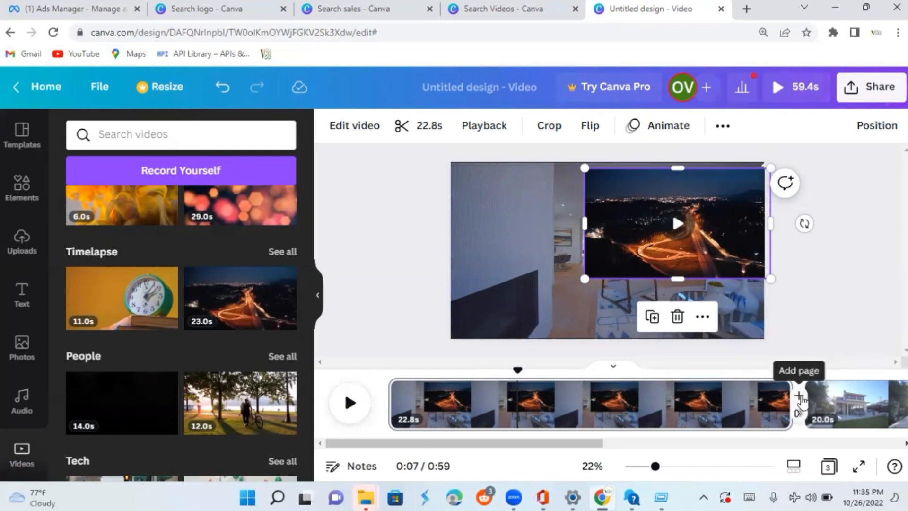
left_click(798, 396)
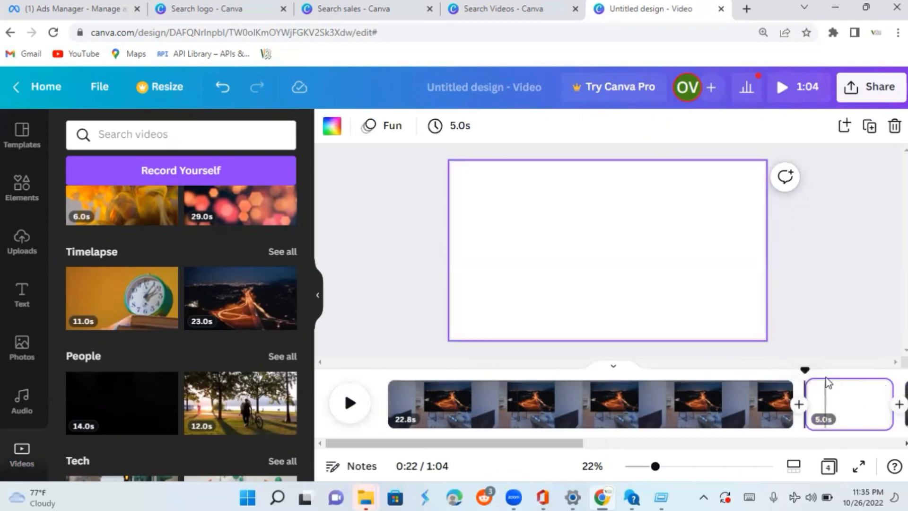
left_click(221, 87)
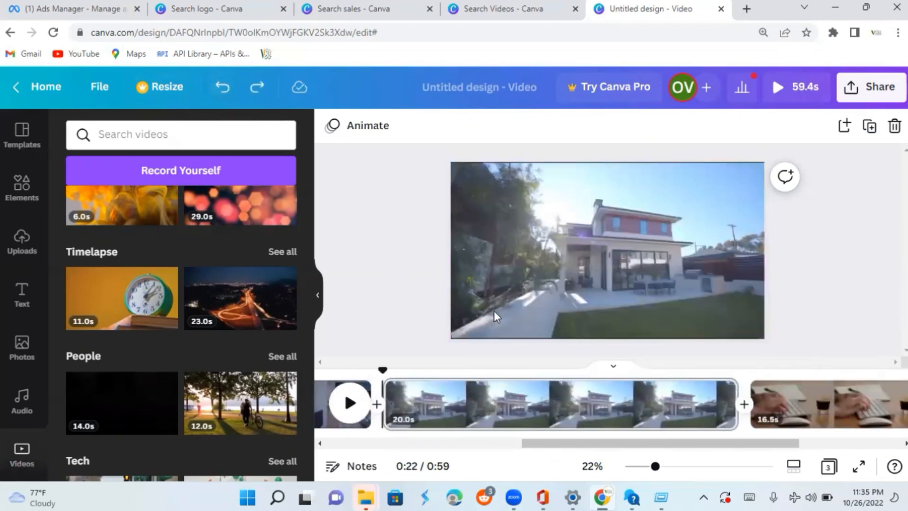
left_click(320, 443)
left_click(320, 443)
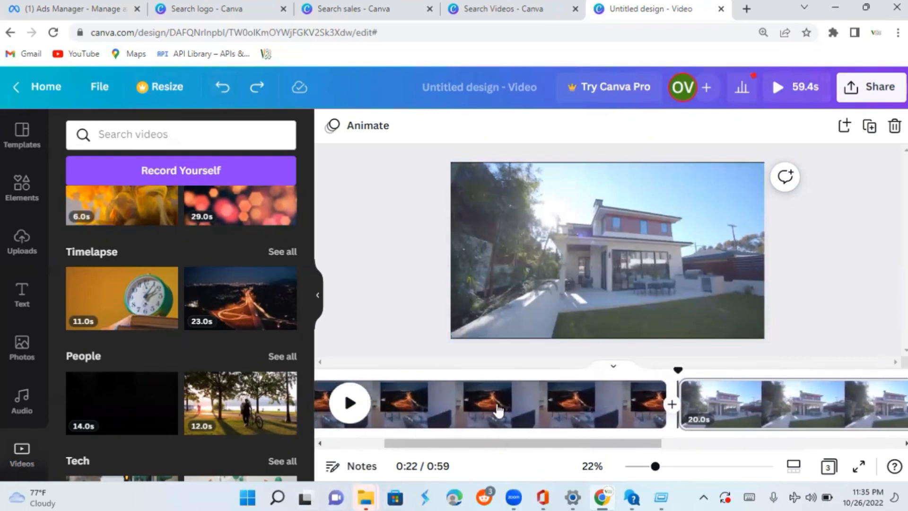
Step: Add a Line Wipe transition between the first and second pages and play the video through it
left_click(671, 416)
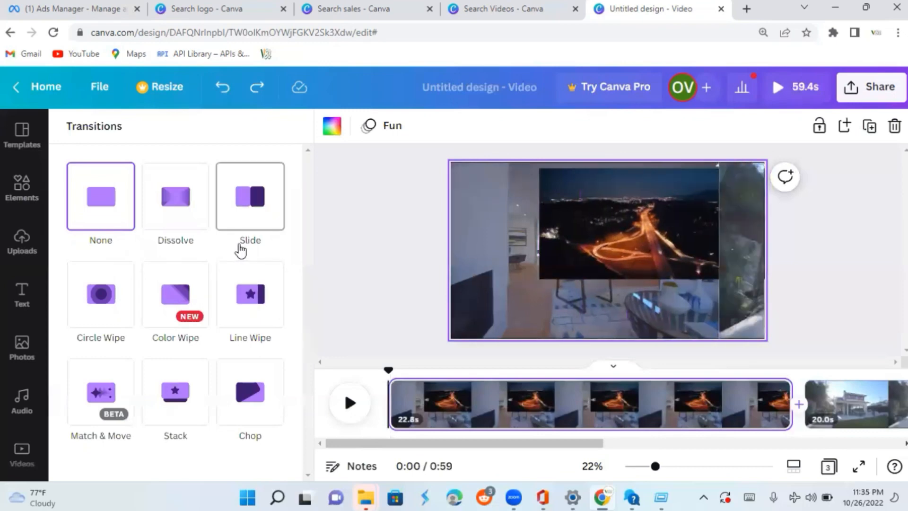
left_click(251, 289)
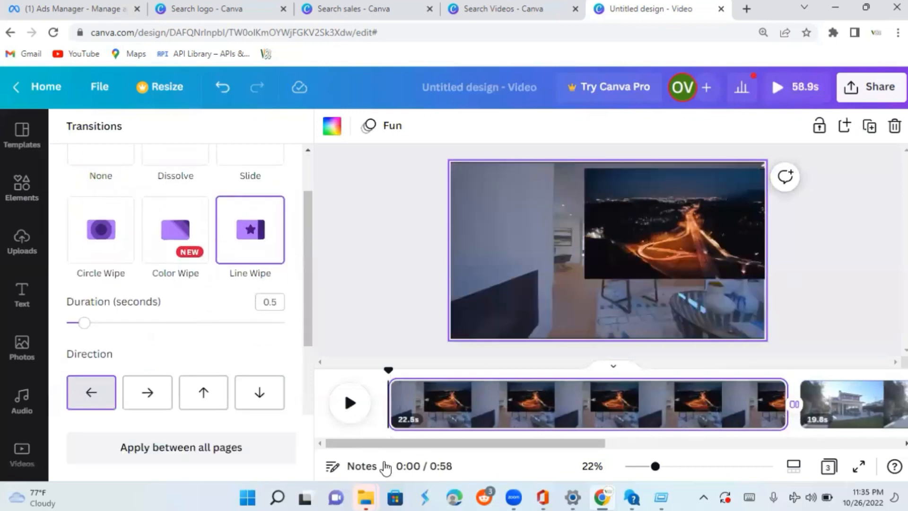
left_click(353, 401)
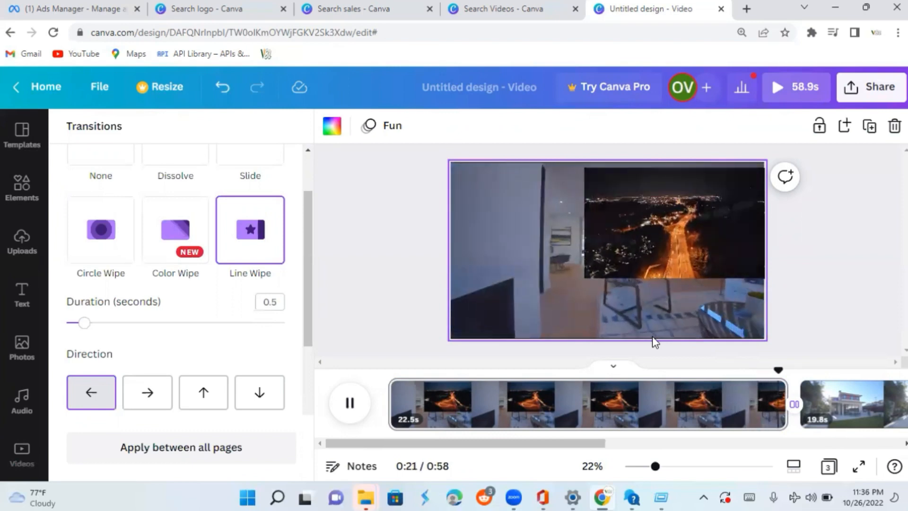
left_click(354, 401)
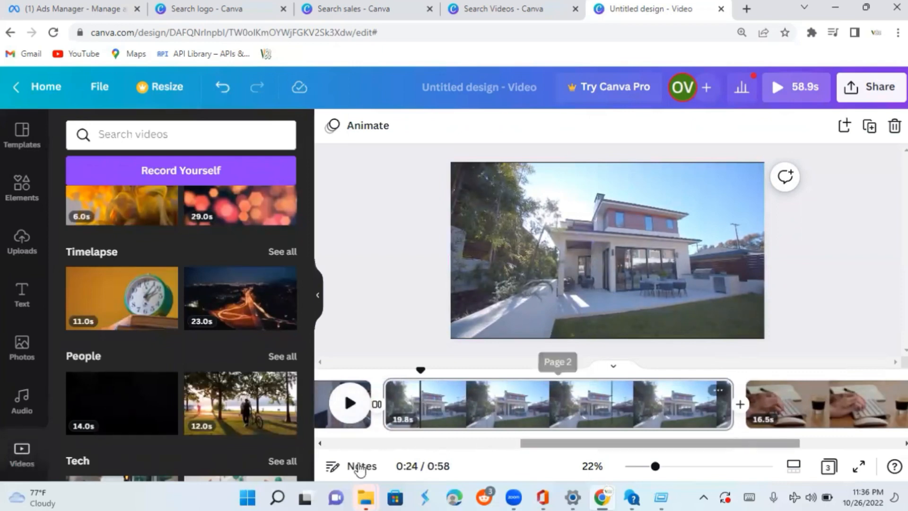
Step: Place the recently used photo of the woman holding a blue handbag on the right side of the house exterior page
left_click(321, 443)
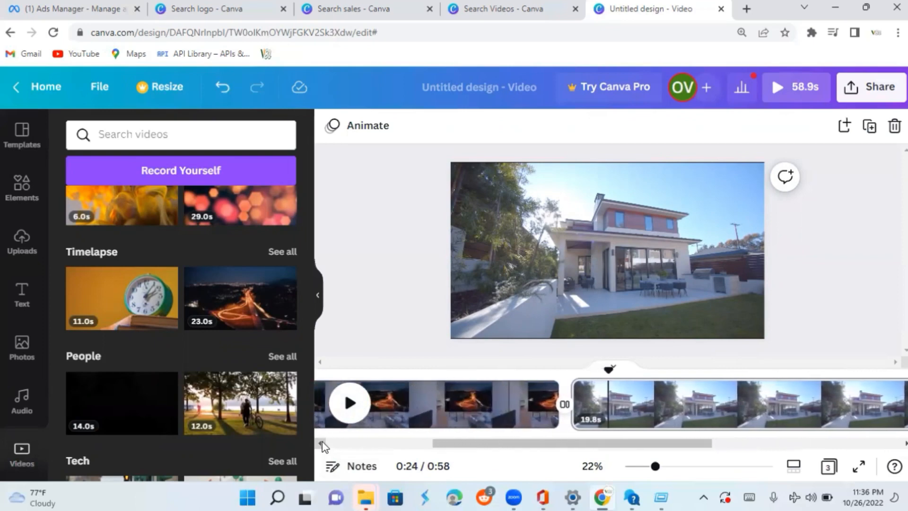
left_click(321, 444)
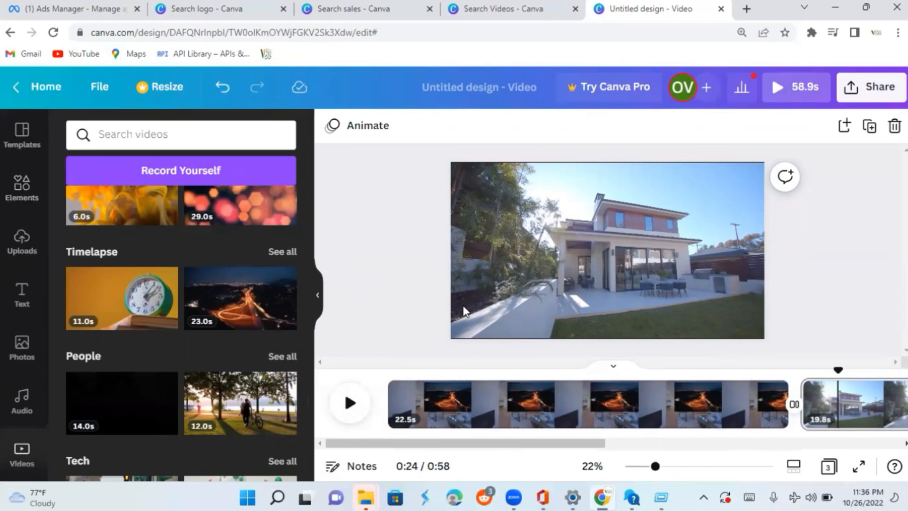
left_click(896, 405)
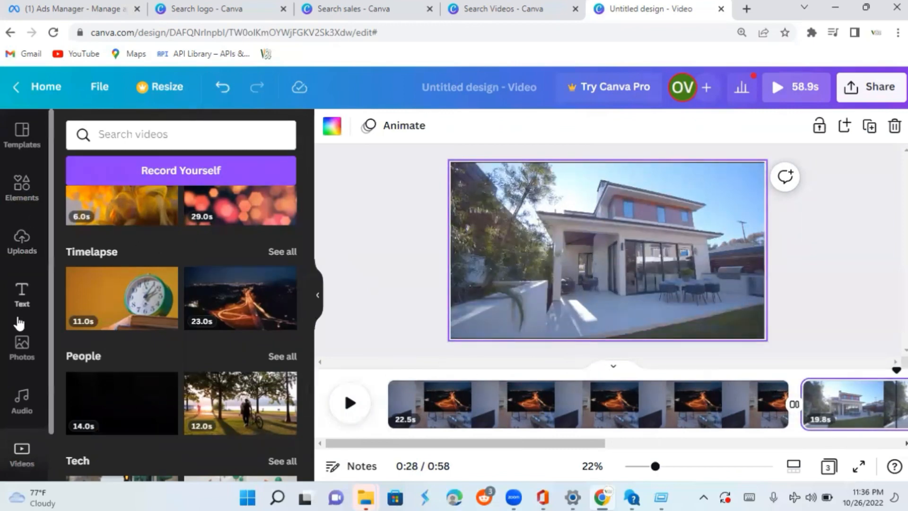
left_click(21, 344)
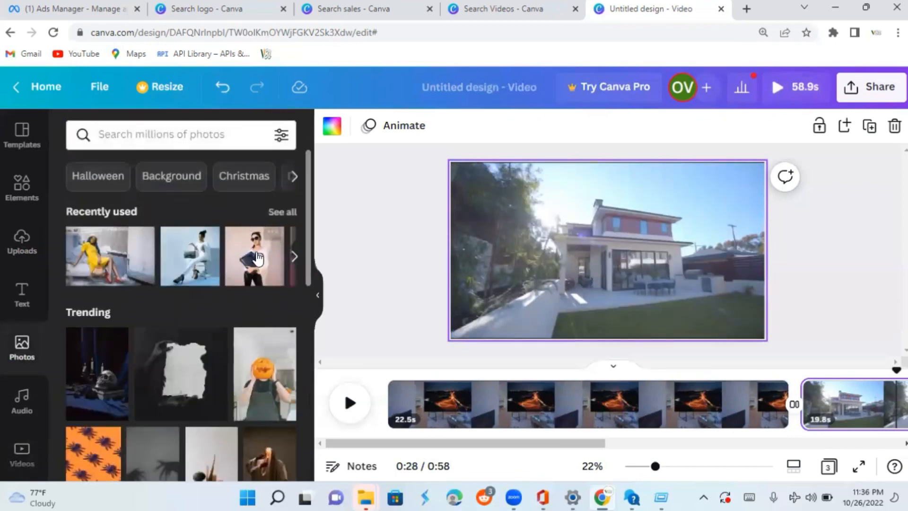
left_click_drag(255, 258, 644, 226)
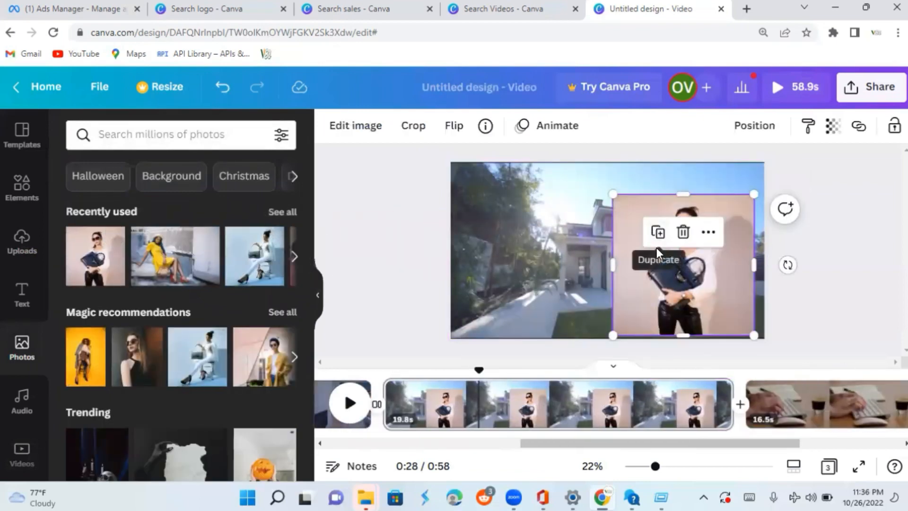
Step: Play the second page from its beginning to preview the photo over the house exterior video
left_click(705, 407)
left_click(592, 418)
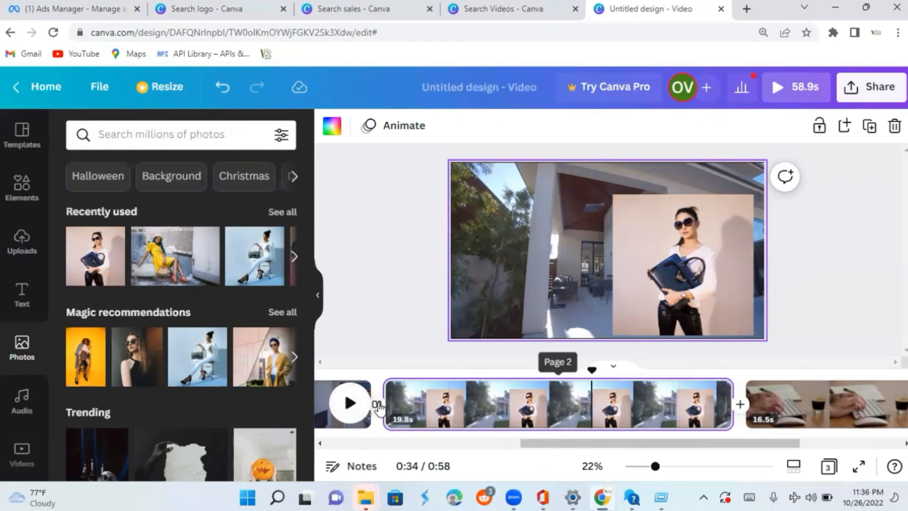
left_click(350, 402)
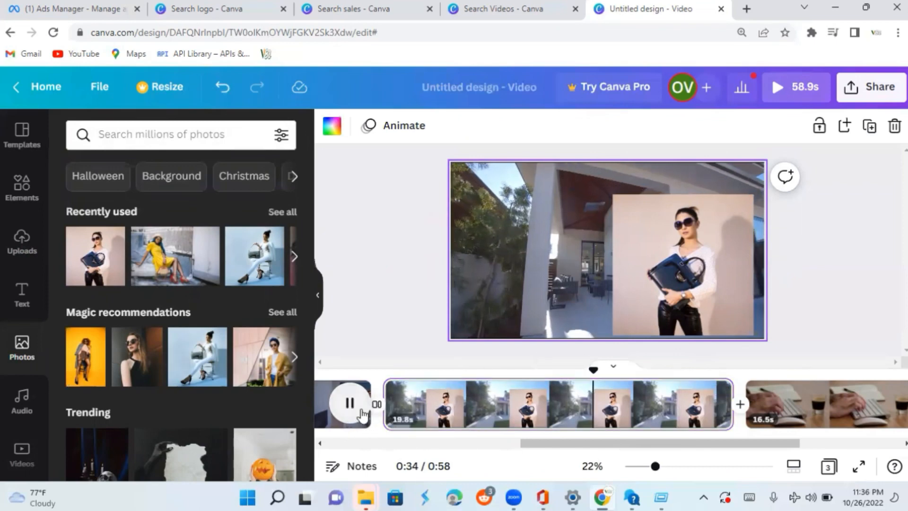
left_click(388, 404)
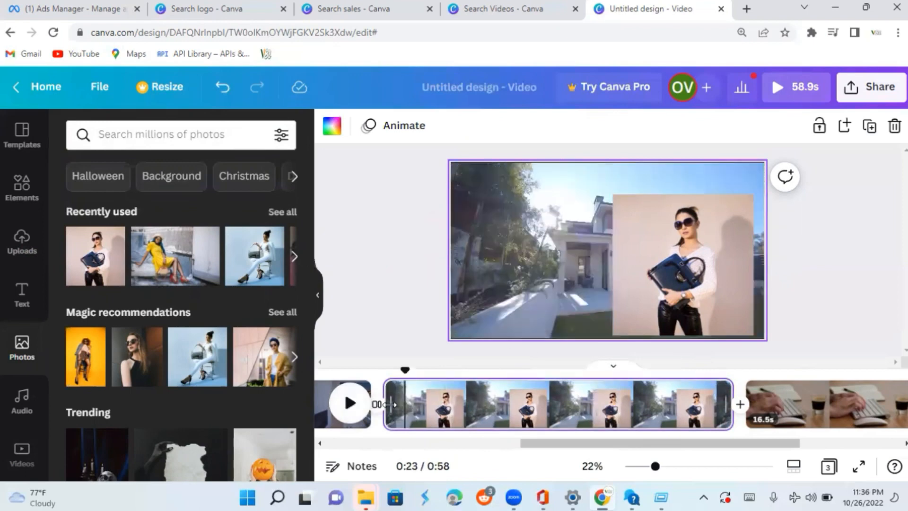
left_click(389, 404)
left_click(358, 407)
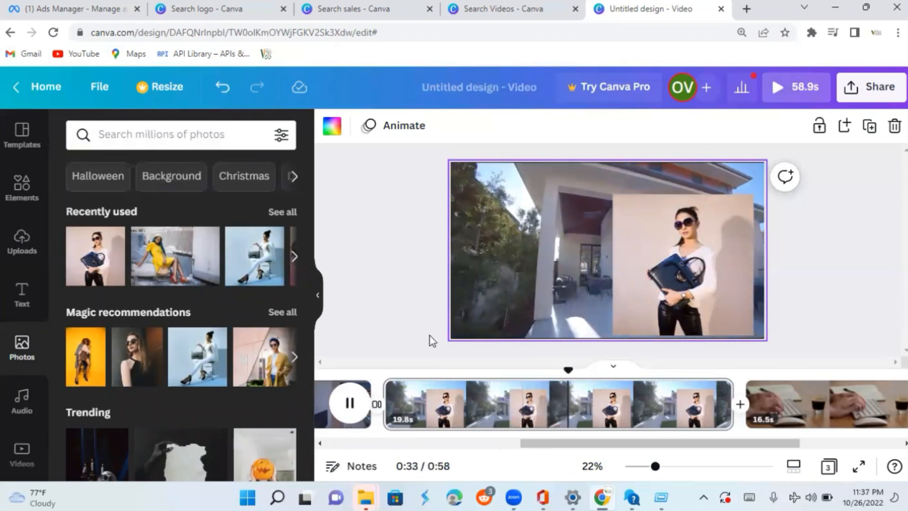
Step: Split the house exterior page at the 0:34 playhead and delete the woman's photo from its second part
left_click(358, 415)
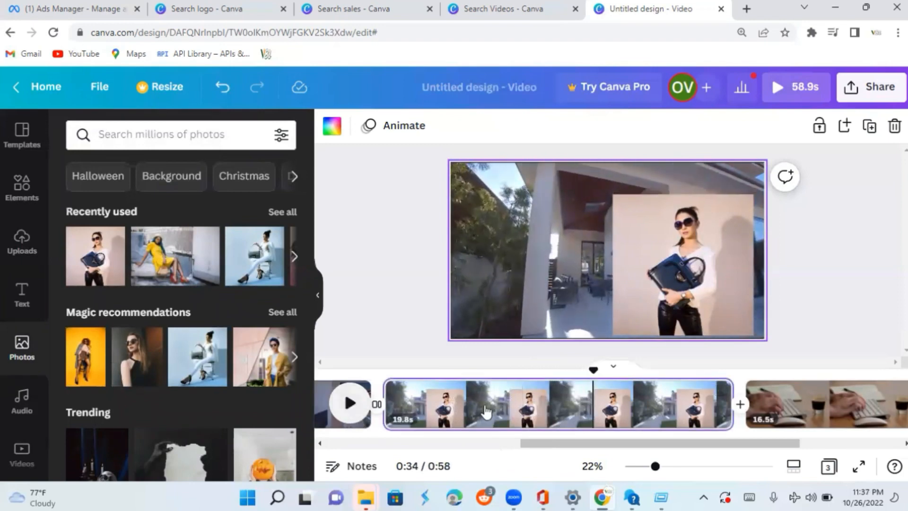
right_click(594, 412)
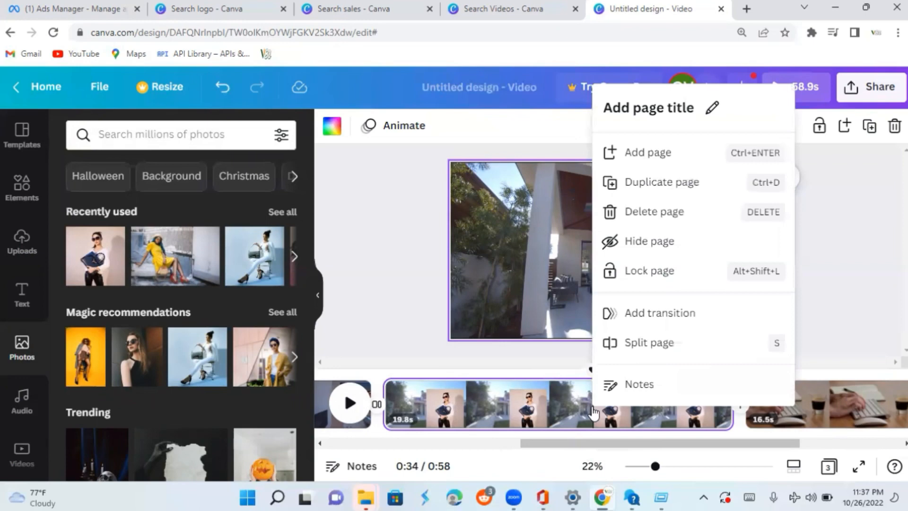
left_click(652, 351)
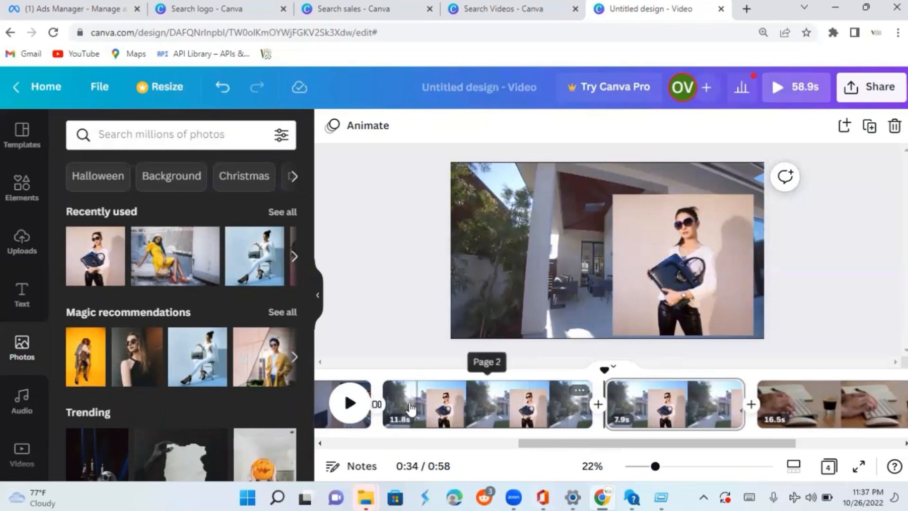
left_click(669, 285)
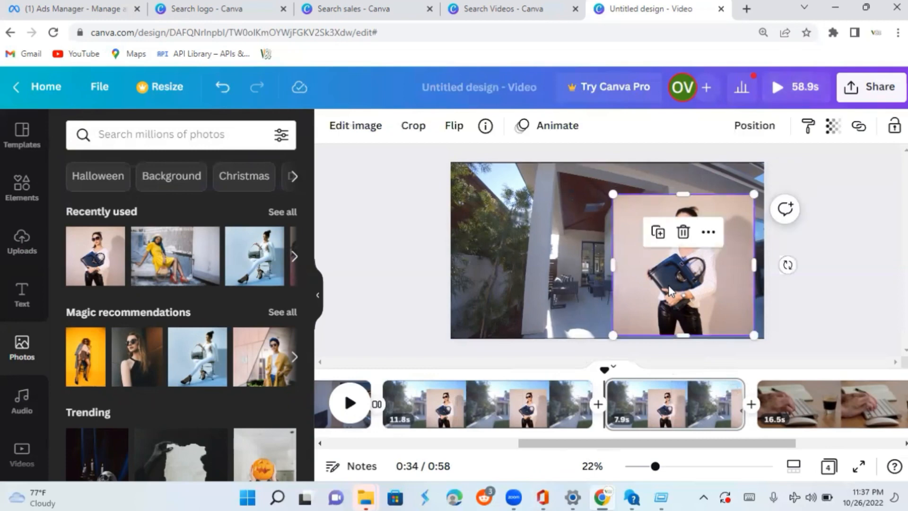
left_click(683, 233)
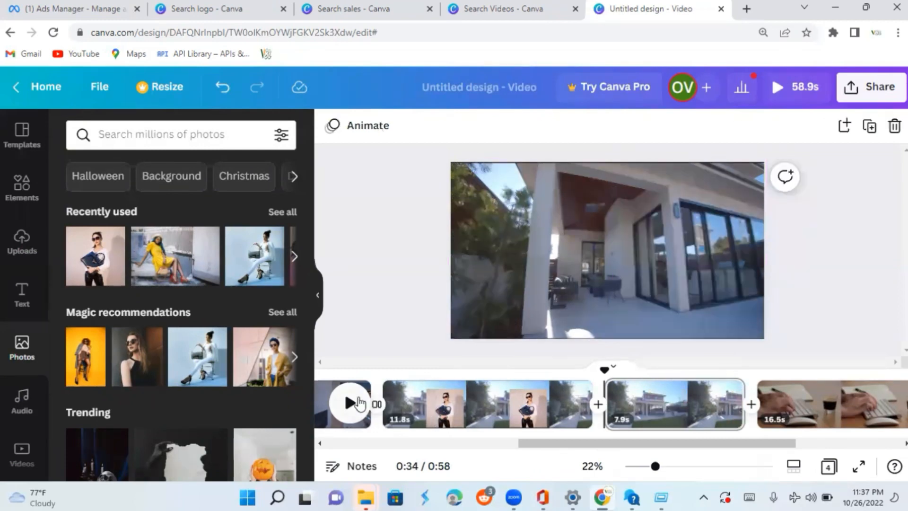
Step: Play the split house exterior pages to check the cut from the part with the photo to the part without it
left_click(351, 403)
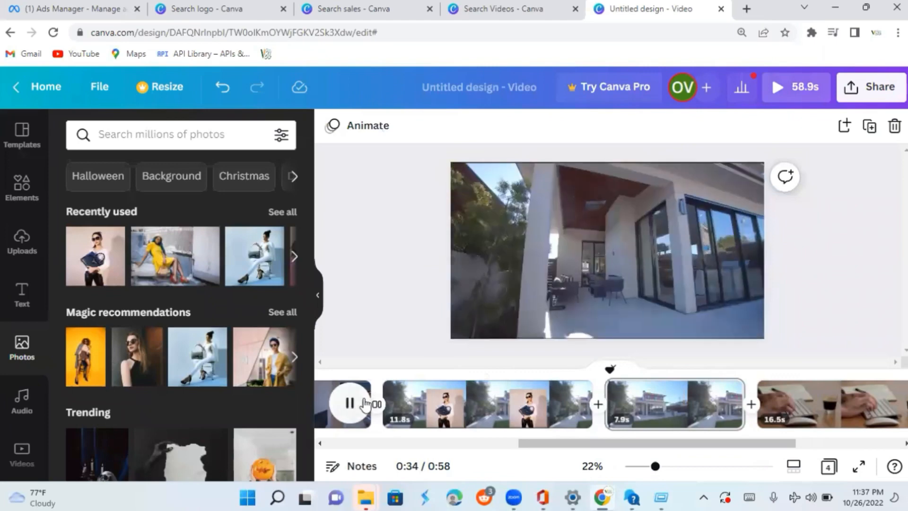
left_click(432, 409)
left_click(347, 404)
left_click(346, 398)
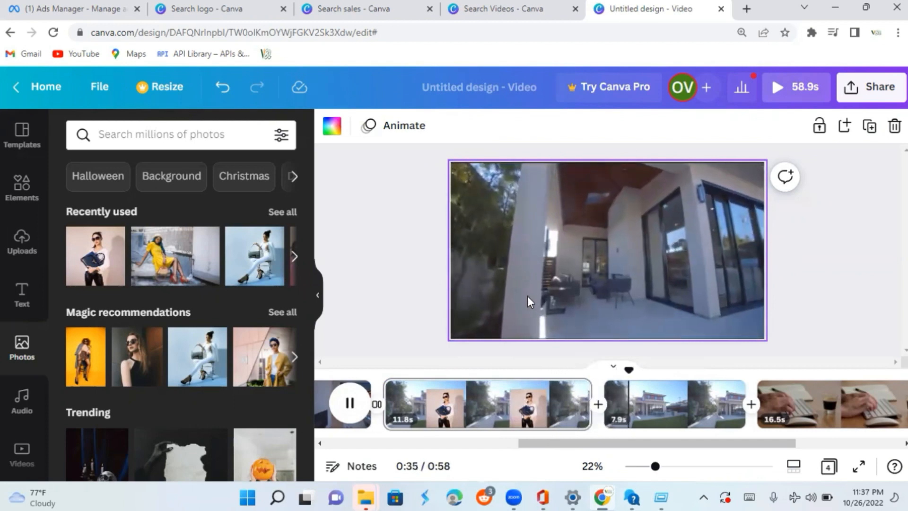
left_click(600, 407)
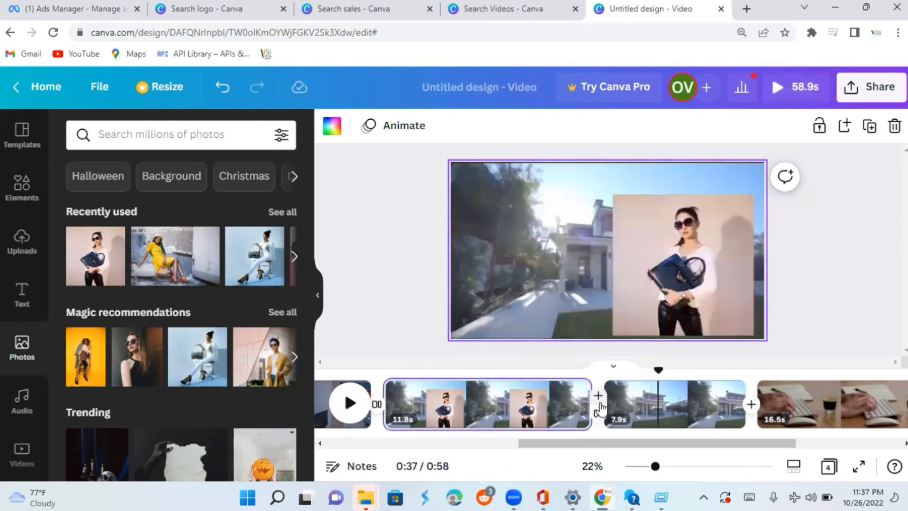
Step: Try a Slide transition between the two house exterior pages and reset it to None
left_click(599, 400)
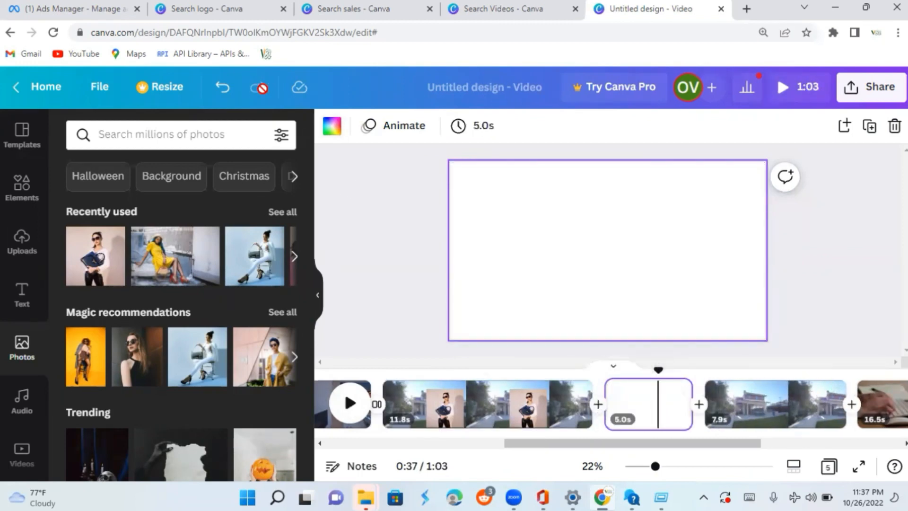
left_click(224, 90)
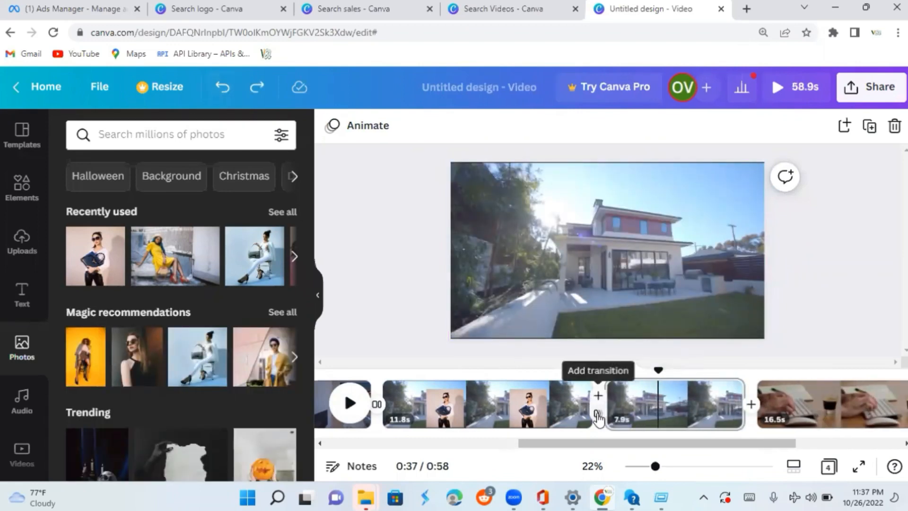
left_click(598, 414)
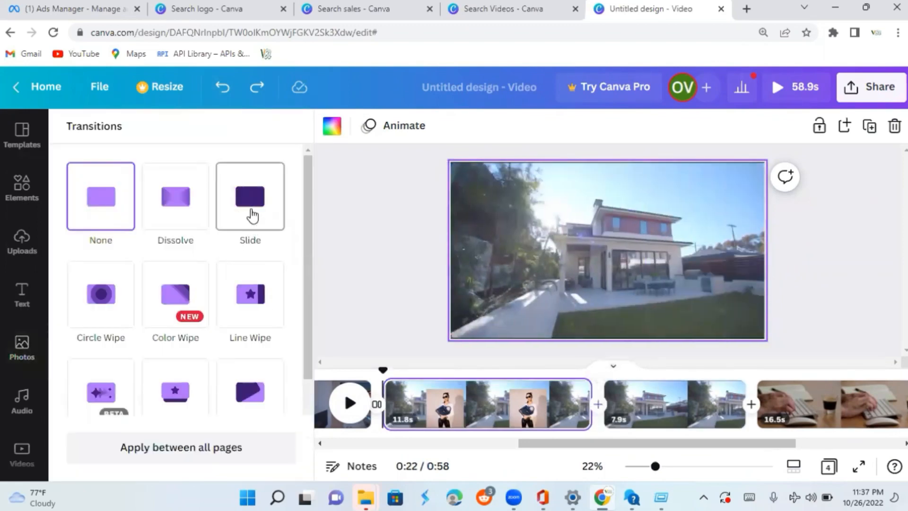
left_click(249, 214)
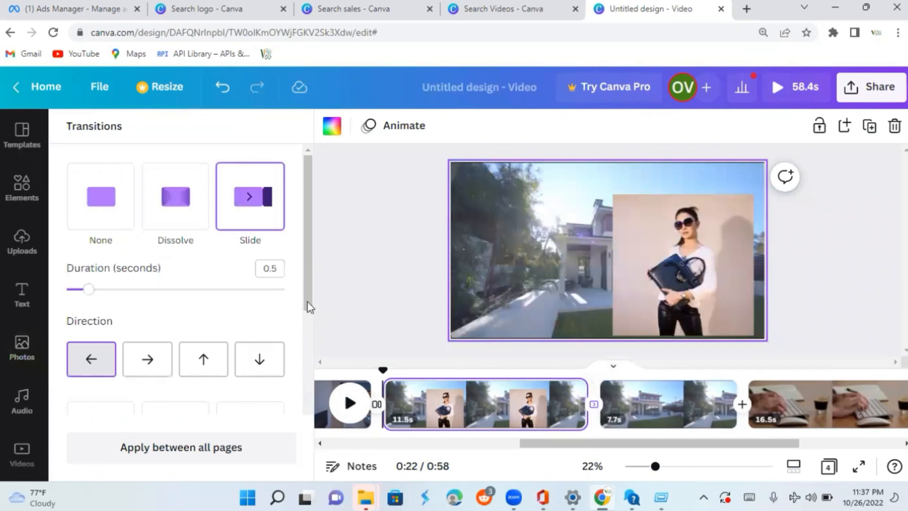
left_click(109, 207)
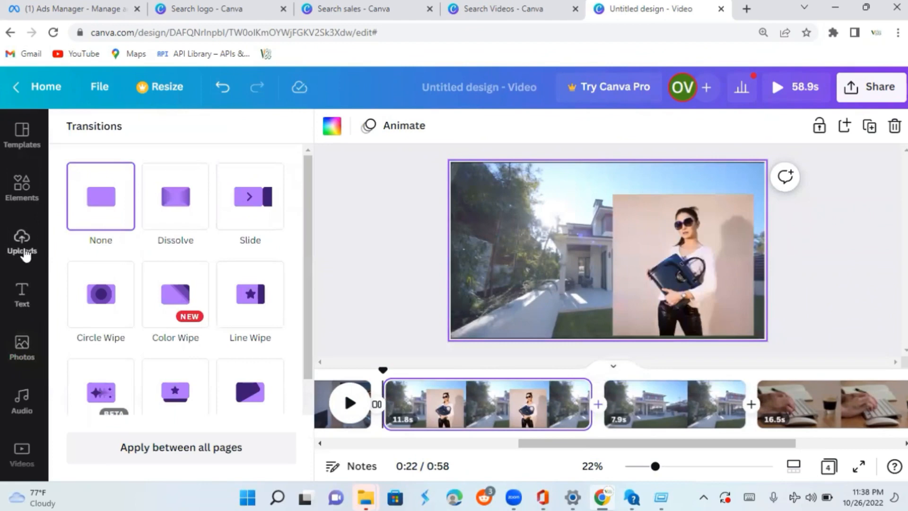
Step: Search the elements for "free shipping" and place the red Free Delivery truck graphic beside the woman's photo on page 2
left_click(18, 201)
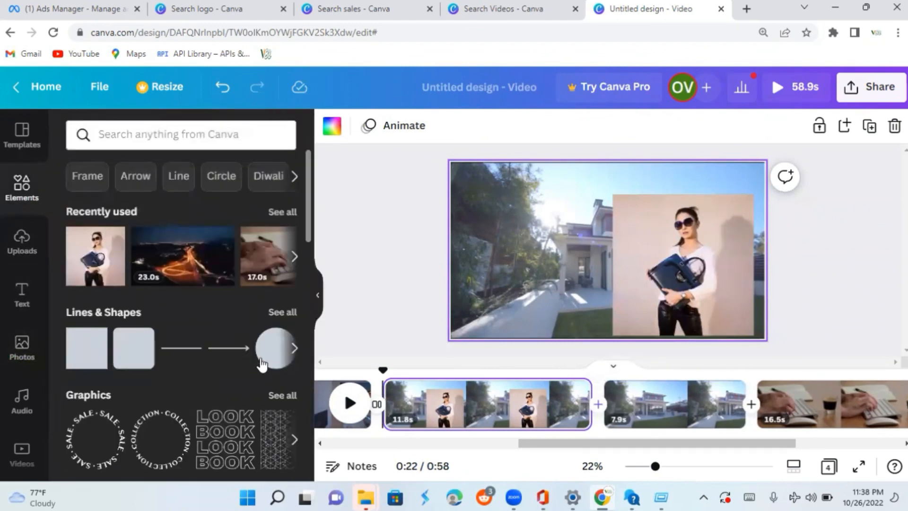
left_click(244, 144)
type("free")
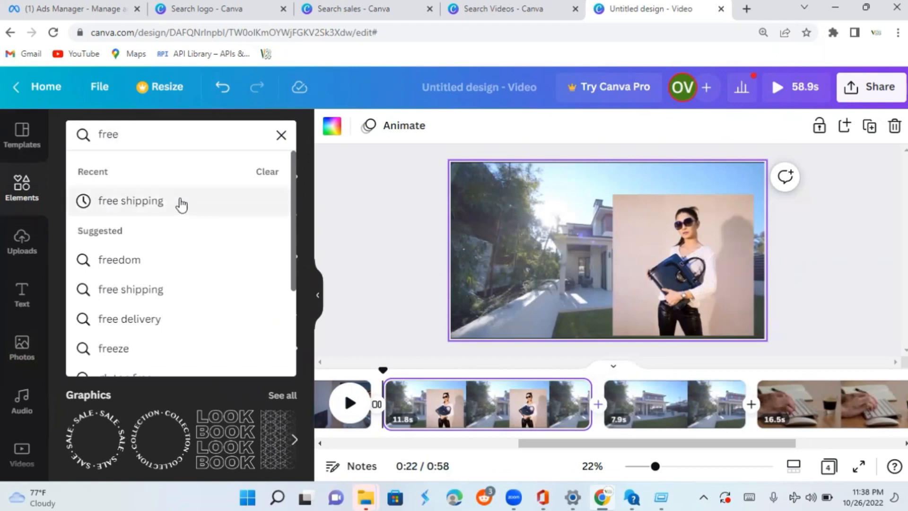
left_click(180, 203)
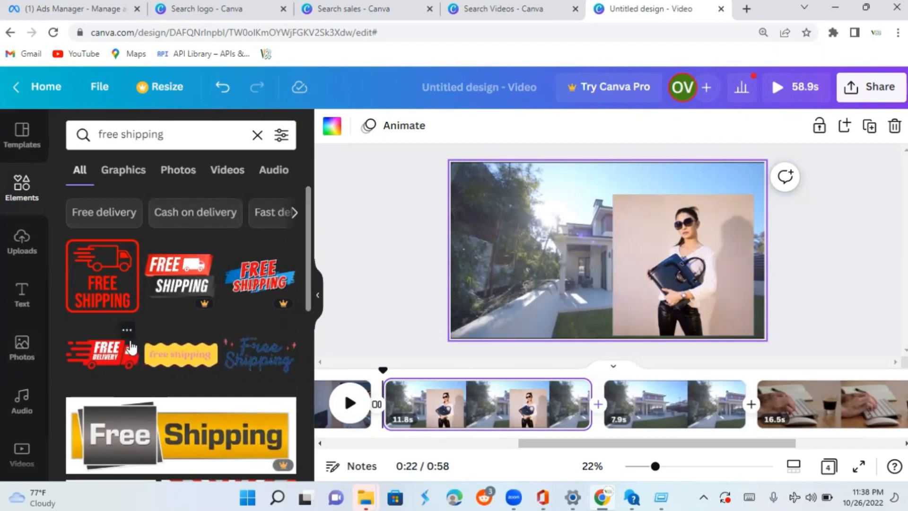
left_click_drag(102, 352, 553, 277)
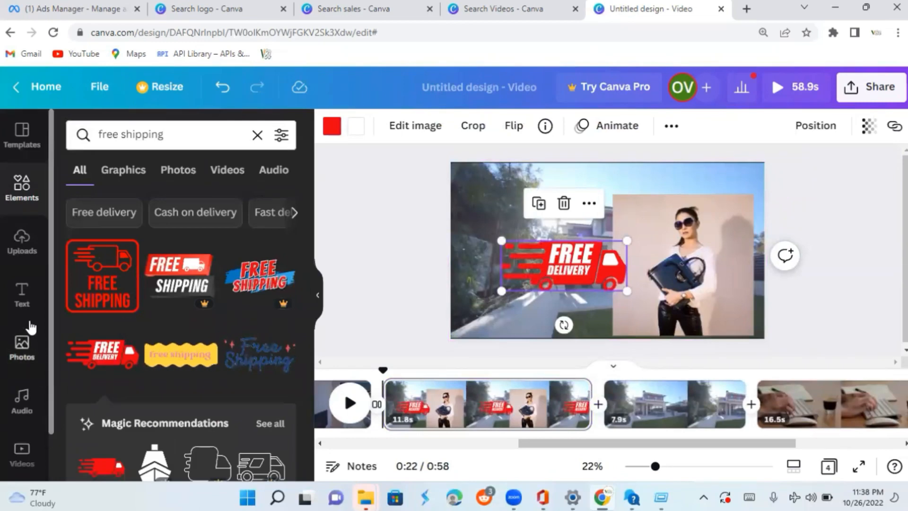
Step: Add a heading above the woman's photo and change its text to "Add nkjsxuahiuing"
left_click(21, 295)
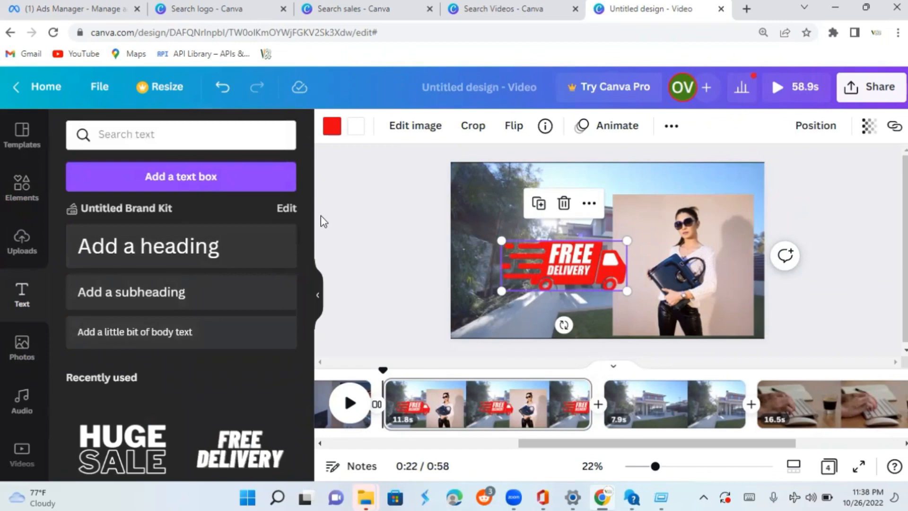
left_click_drag(184, 254, 700, 195)
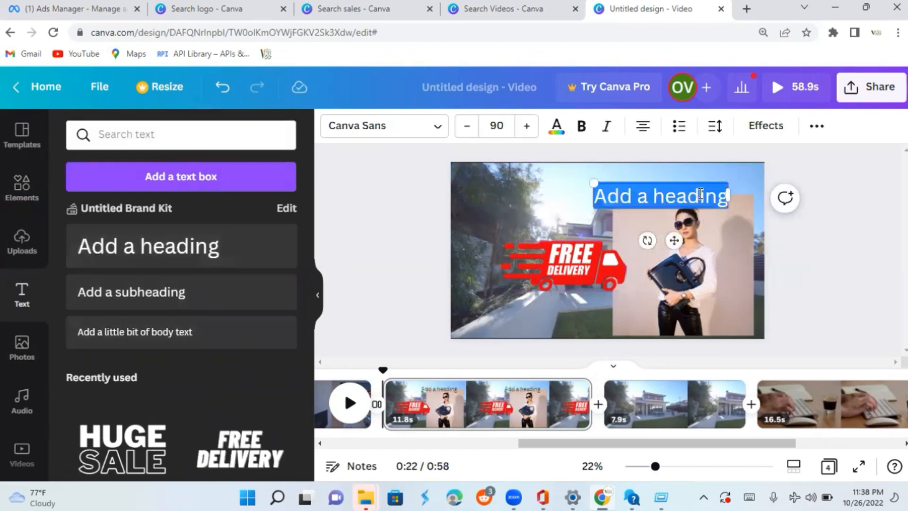
left_click(700, 195)
key("BackSpace")
key("BackSpace")
key("BackSpace")
key("BackSpace")
key("BackSpace")
key("BackSpace")
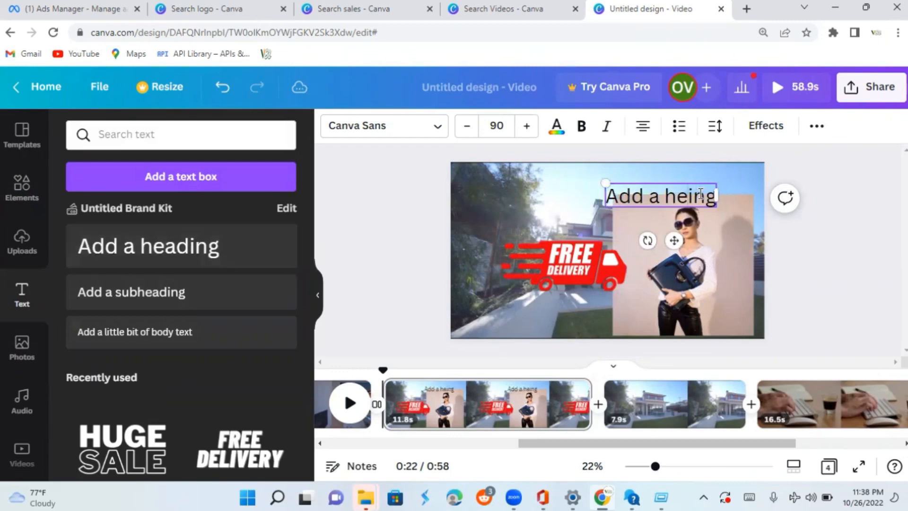
type("nkjsxuahu")
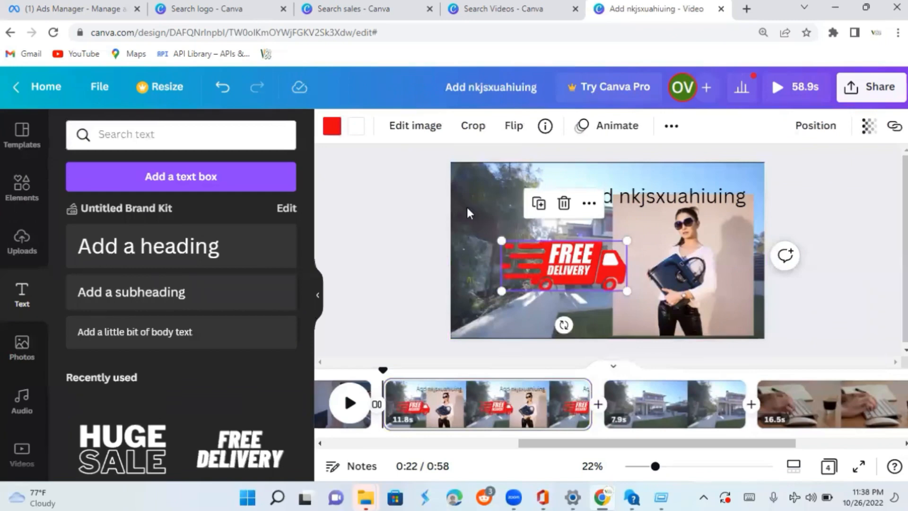
Step: Recolor the red parts of the Free Delivery truck graphic with the dark navy photo color
left_click(332, 127)
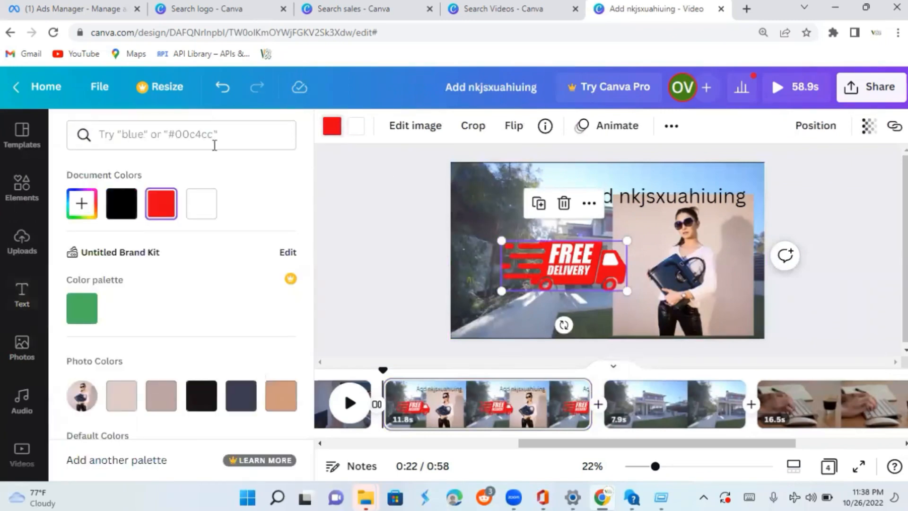
left_click(82, 312)
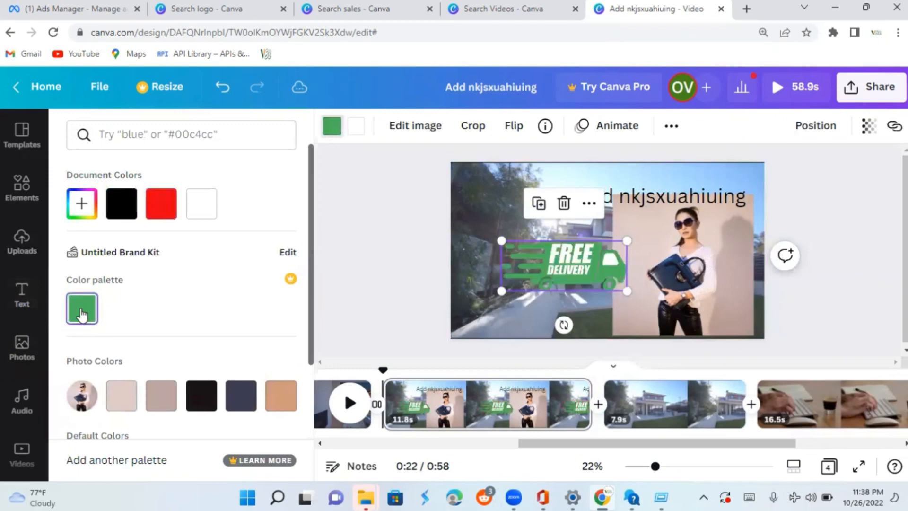
left_click(282, 396)
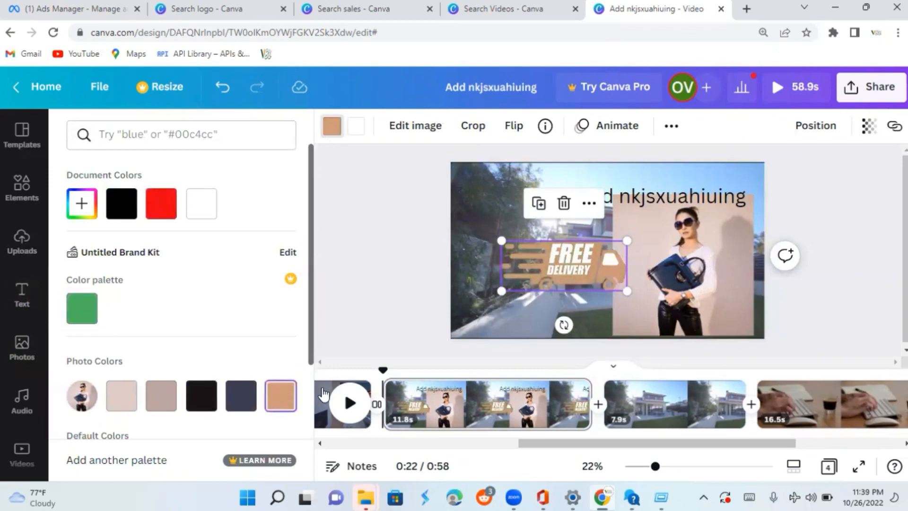
left_click(241, 398)
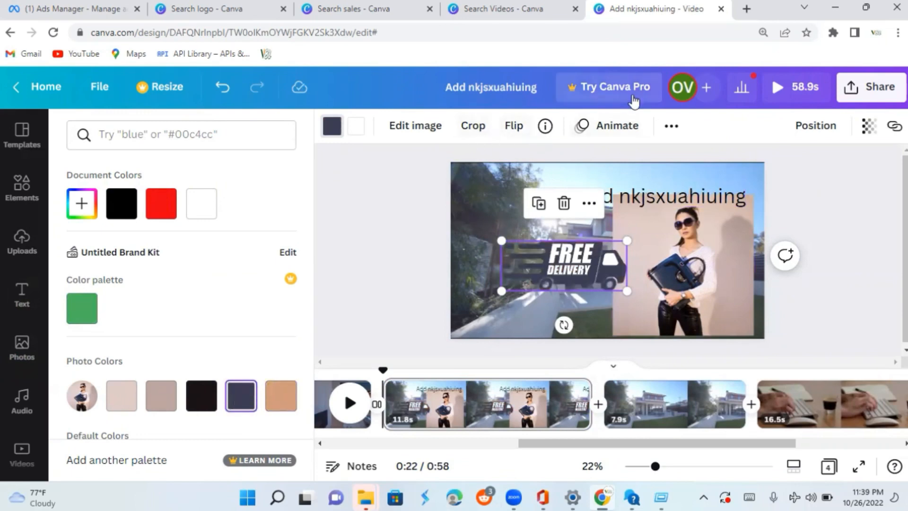
Step: Apply the Wipe element animation to the Free Delivery truck graphic
left_click(615, 129)
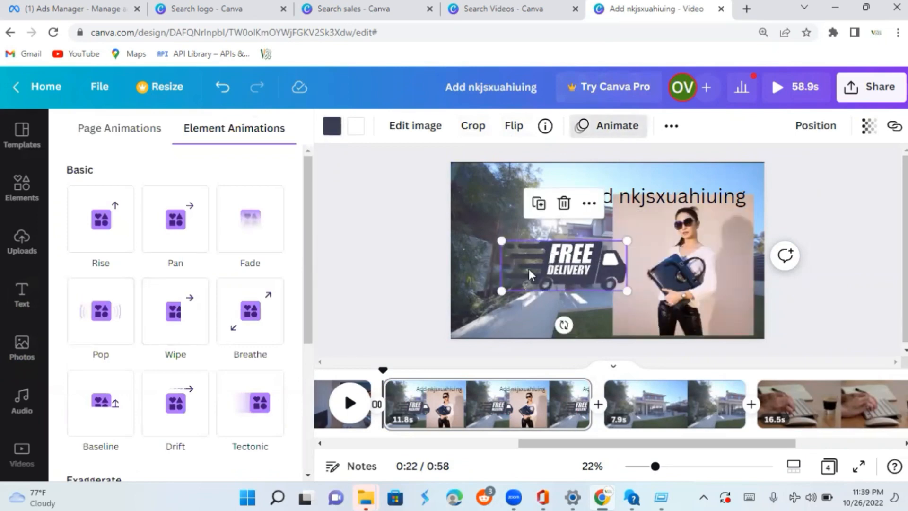
left_click(183, 320)
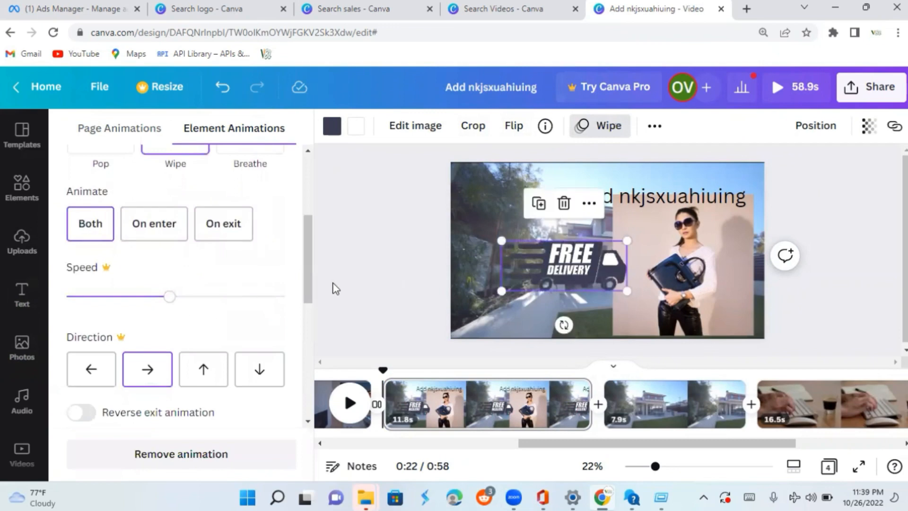
left_click_drag(303, 278, 307, 233)
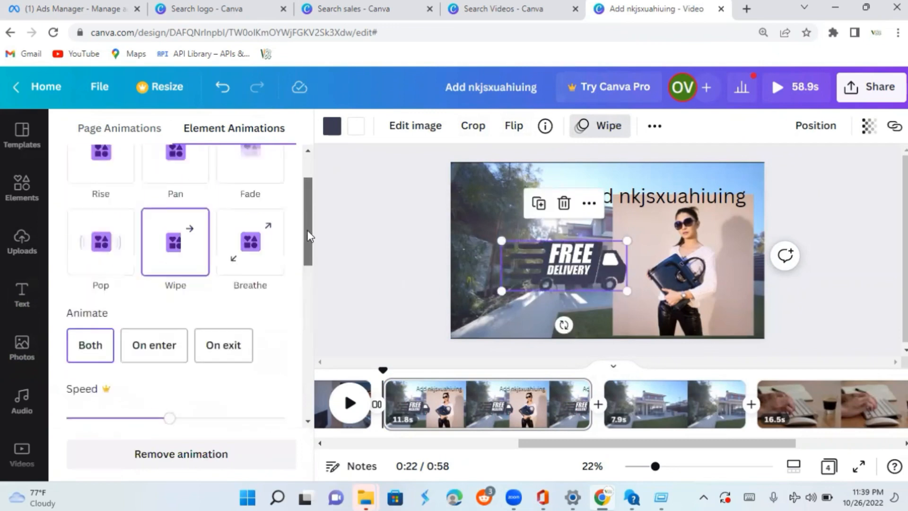
Step: Increase the heading's font size to 100
left_click(681, 202)
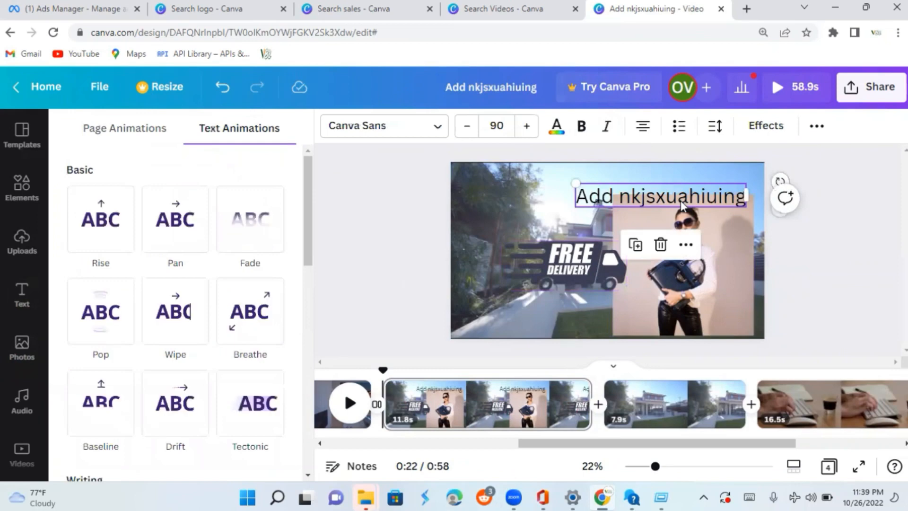
left_click(527, 135)
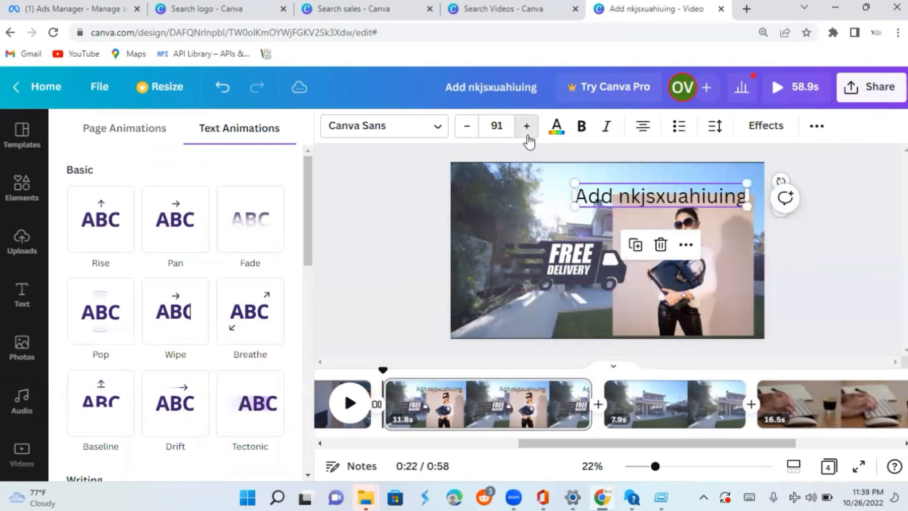
left_click(527, 134)
left_click(527, 135)
left_click(526, 134)
left_click(527, 134)
left_click(527, 135)
left_click(527, 135)
left_click(527, 135)
left_click(526, 135)
left_click(527, 136)
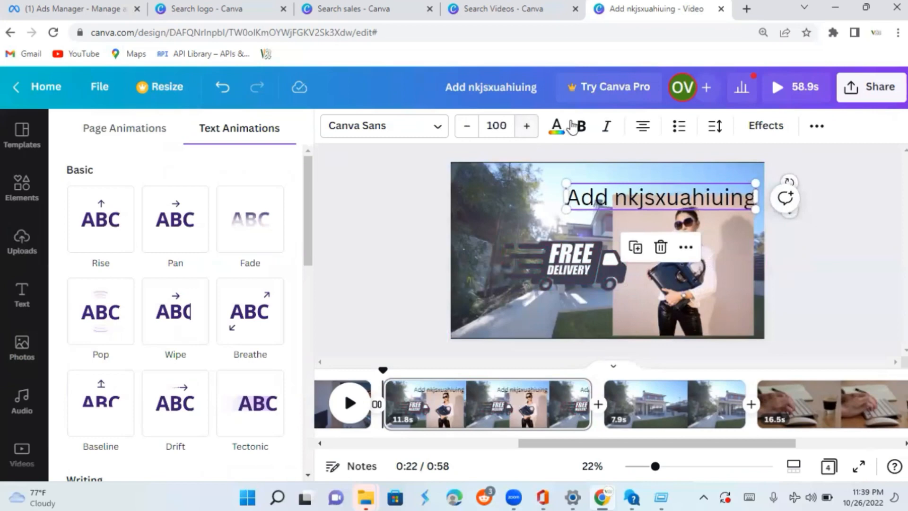
Step: Set the heading's text color to the green from the brand kit palette
left_click(562, 131)
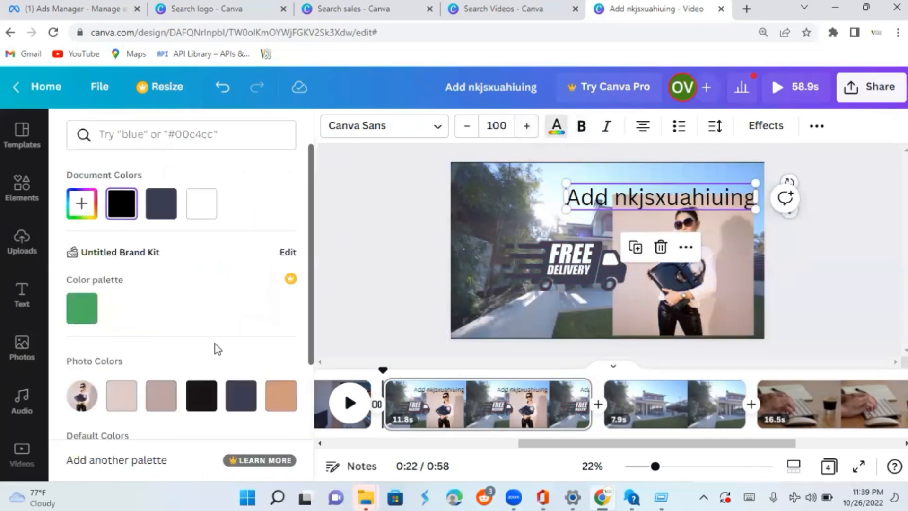
left_click(194, 409)
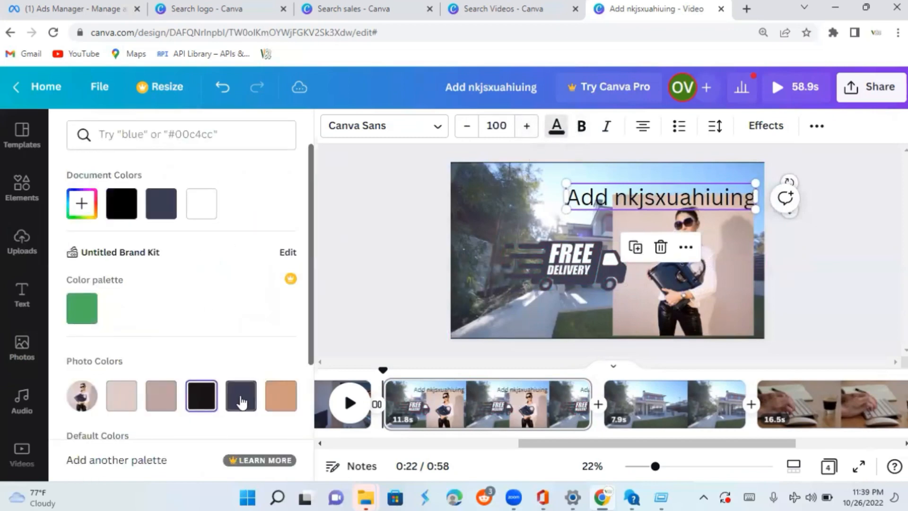
left_click(276, 406)
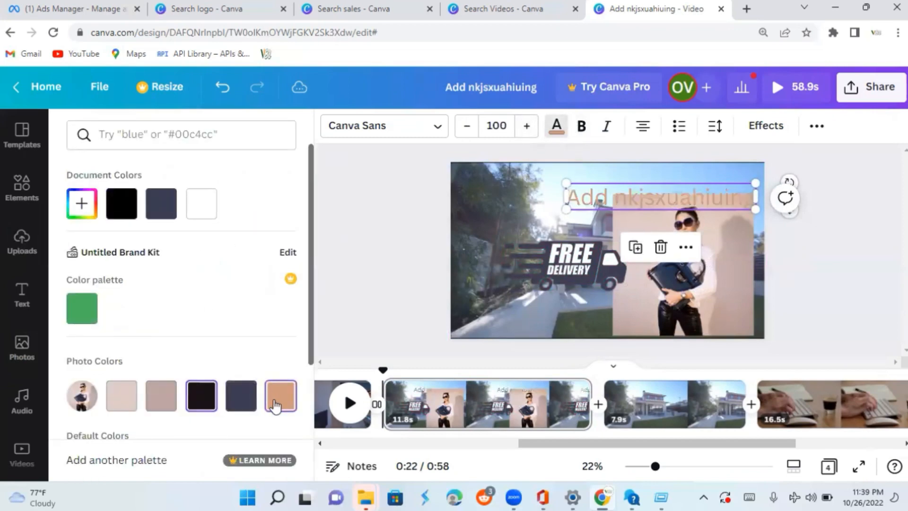
left_click(82, 308)
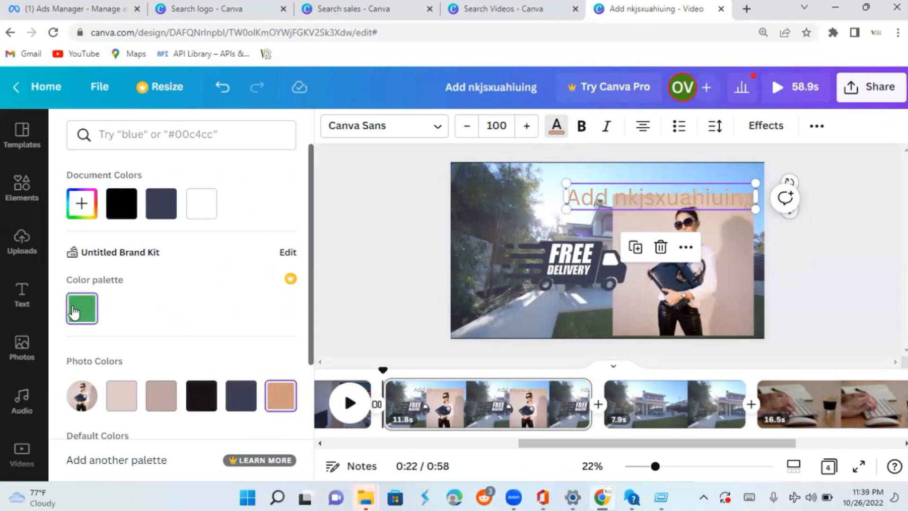
Step: Make the heading bold and italic, and align its text to the right
left_click(585, 133)
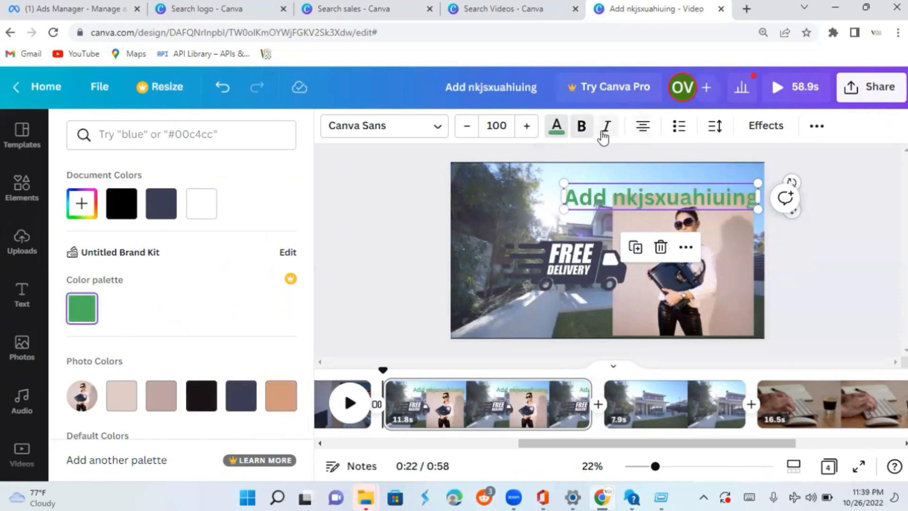
left_click(606, 131)
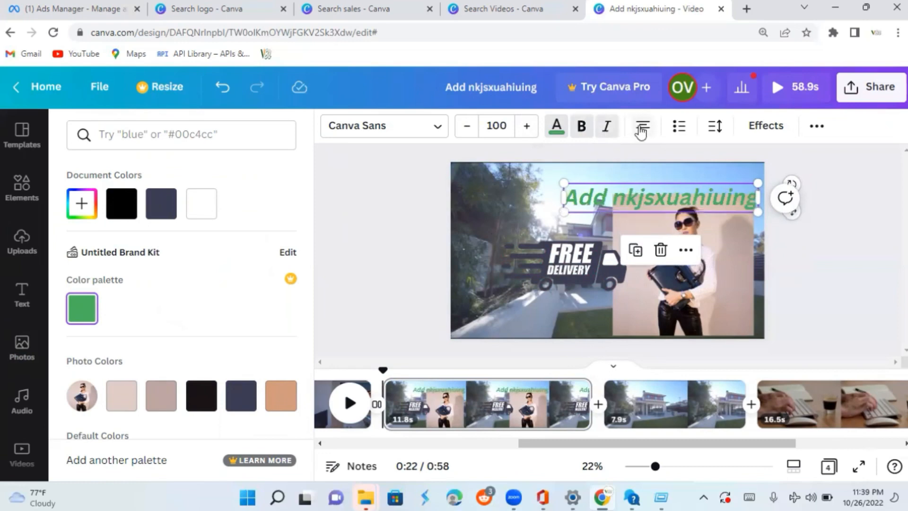
left_click(641, 132)
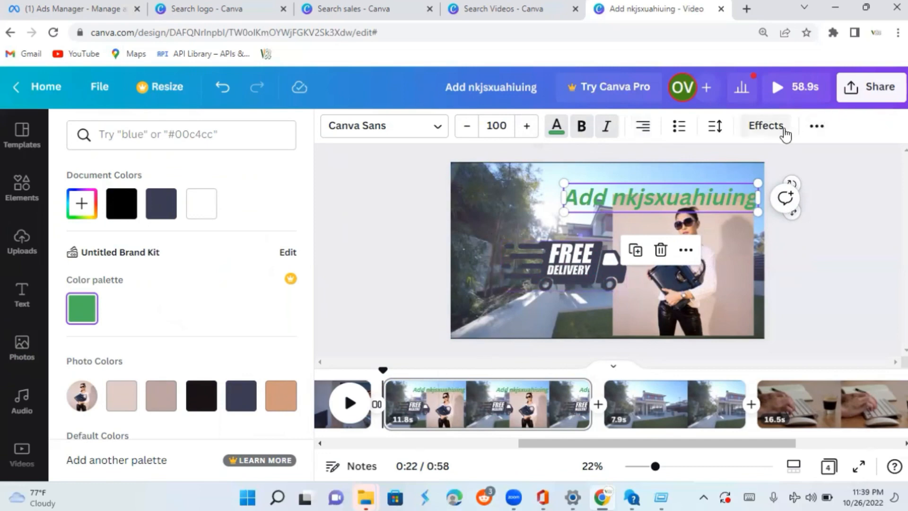
Step: Apply the Splice text effect to the heading after trying the Neon and Background styles
left_click(766, 126)
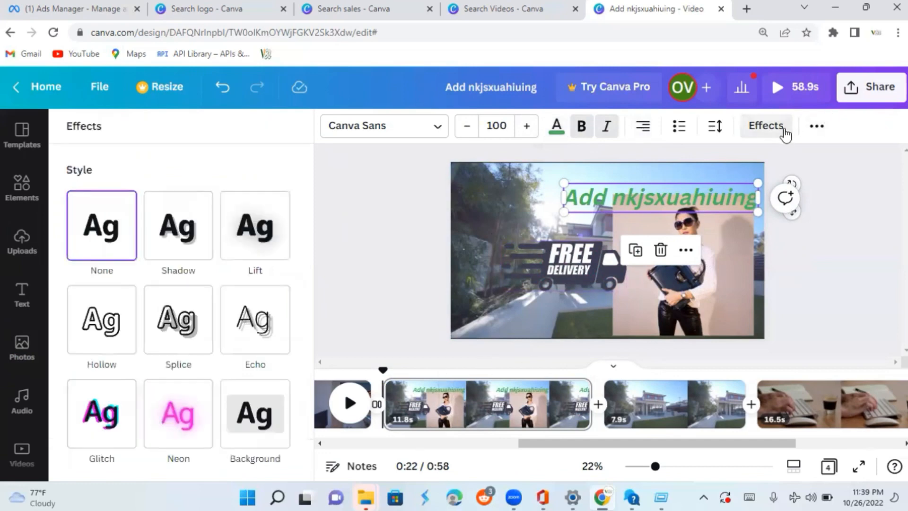
left_click(197, 415)
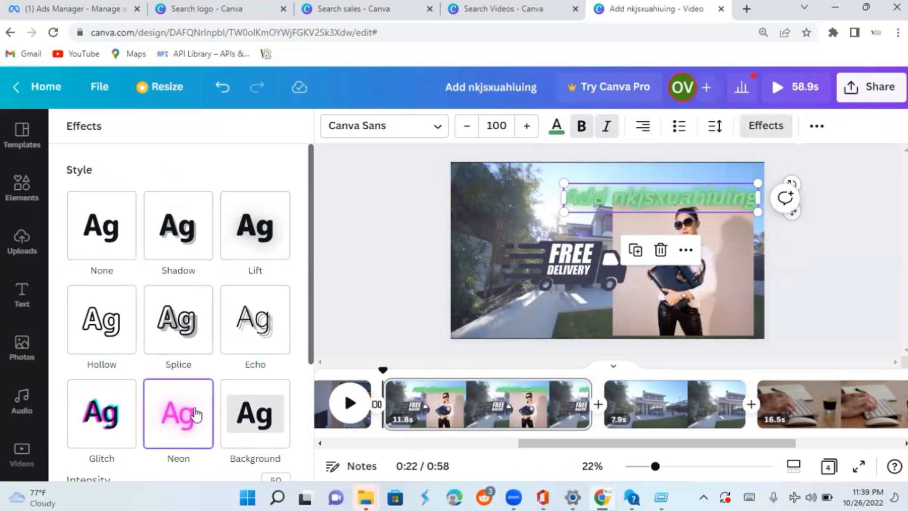
left_click(264, 429)
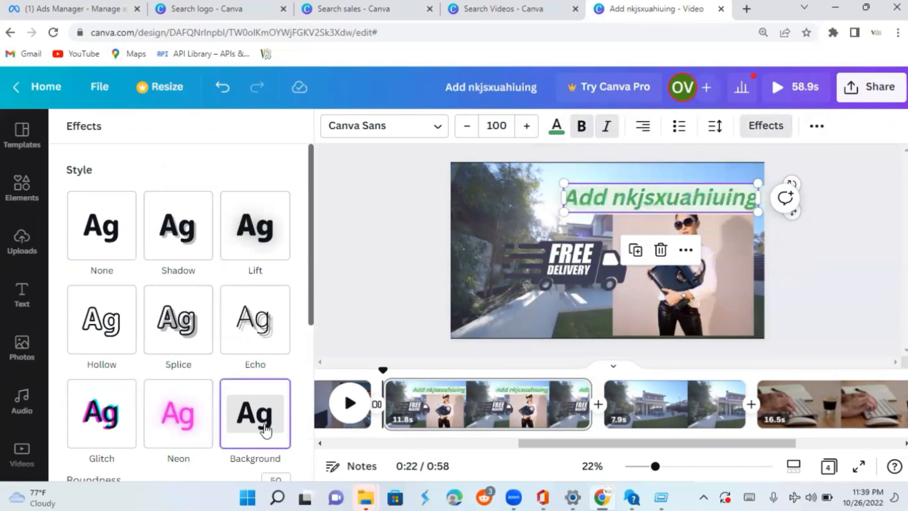
left_click(178, 321)
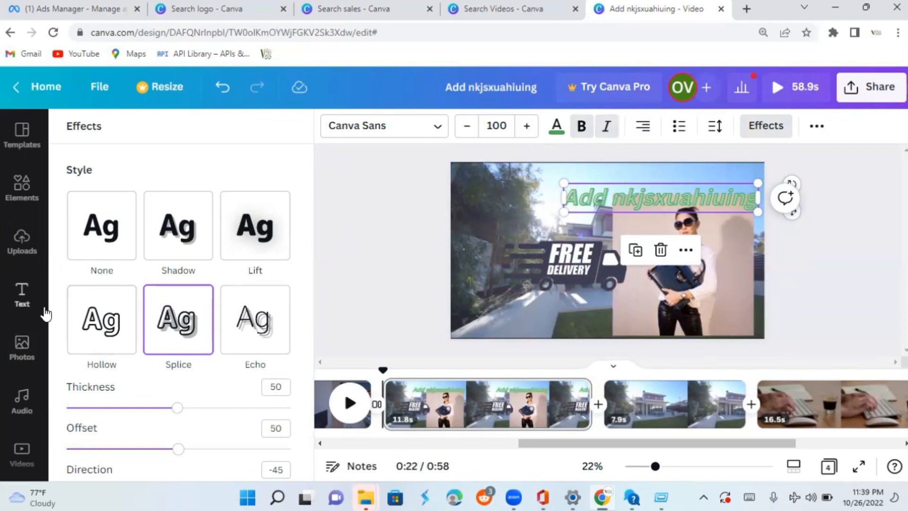
Step: Add the Happy Whistling Ukulele track to the timeline starting at about 0:26 and play it back briefly
left_click(28, 416)
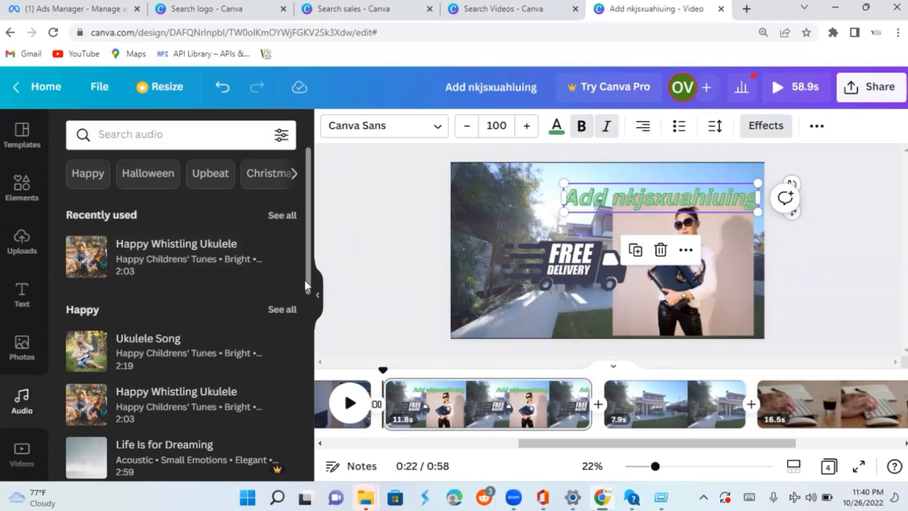
left_click_drag(305, 281, 305, 322)
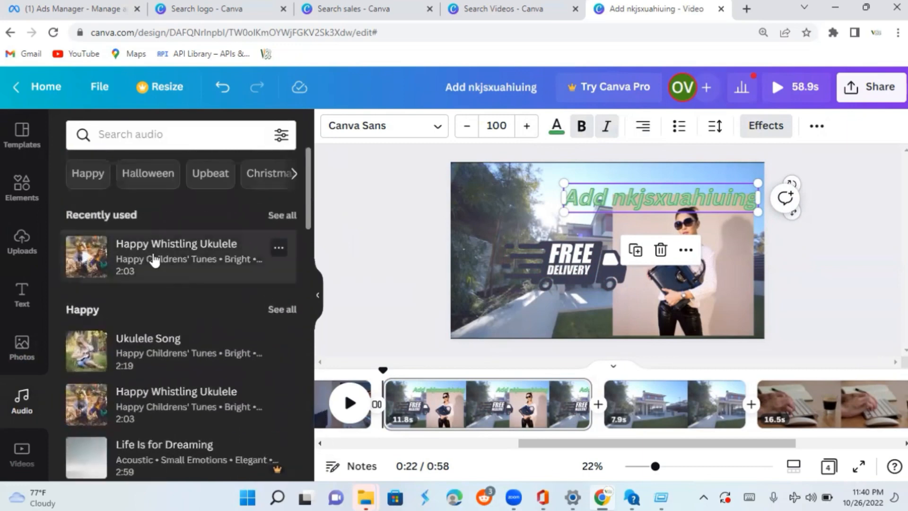
left_click_drag(192, 262, 537, 442)
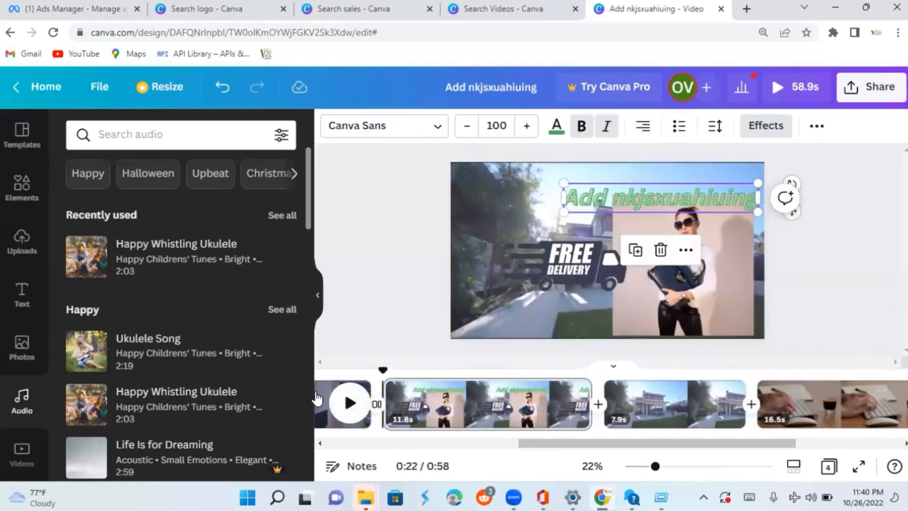
left_click(350, 405)
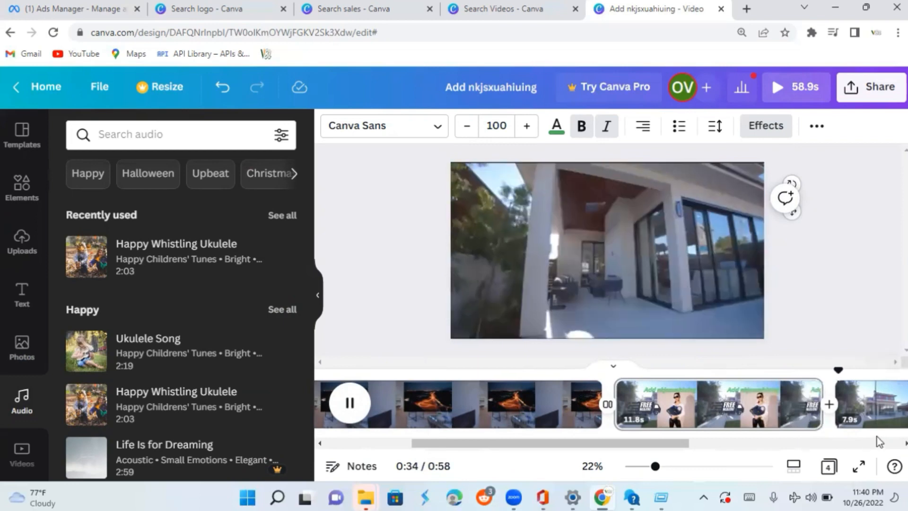
key("space")
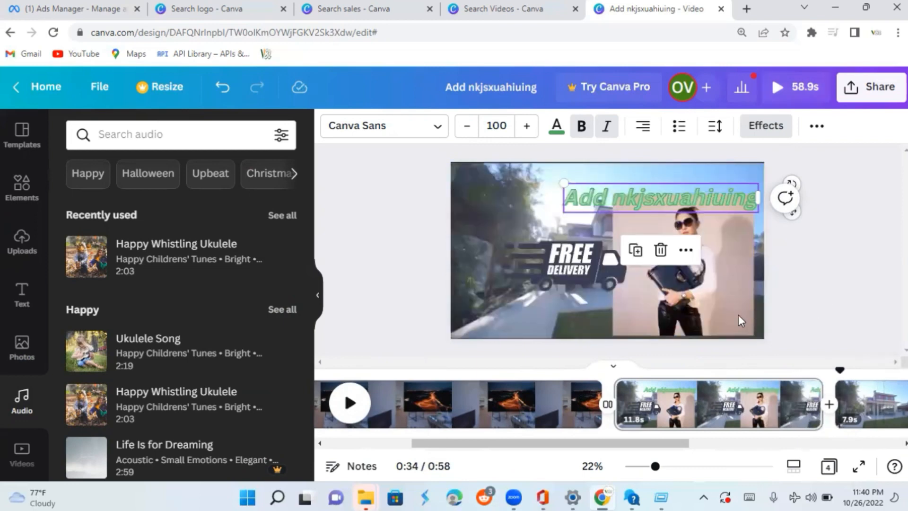
left_click_drag(334, 407, 684, 425)
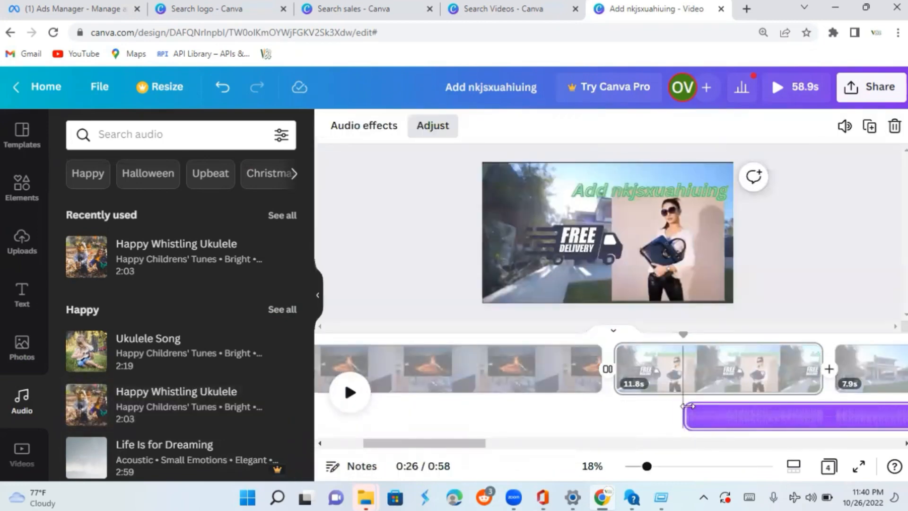
left_click(348, 394)
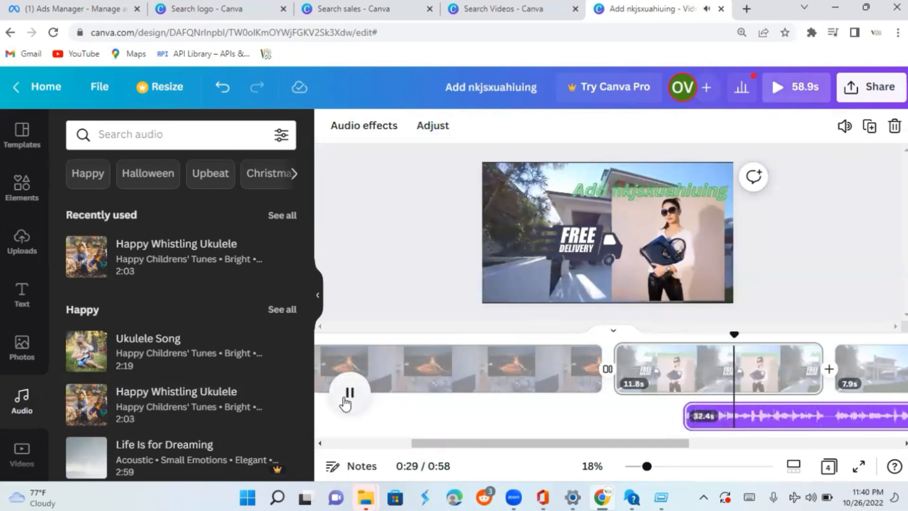
left_click(348, 393)
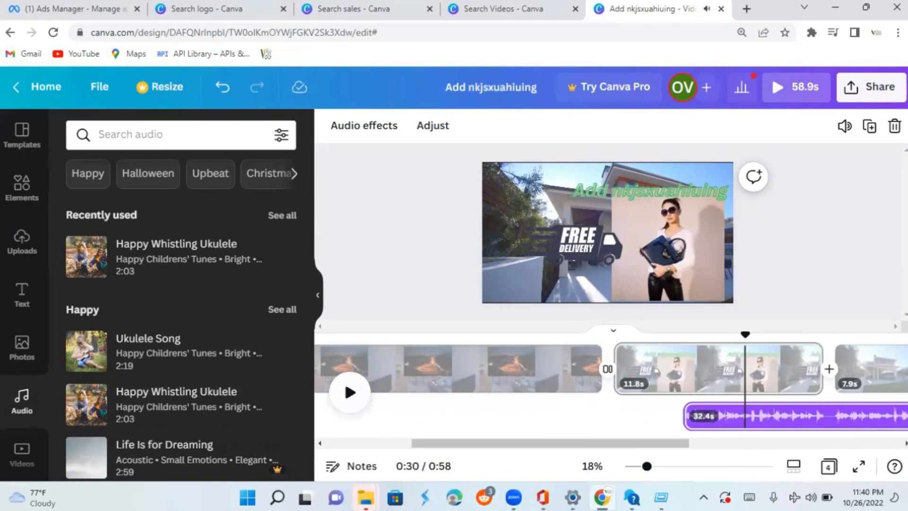
Step: Set the Happy Whistling Ukulele track's volume to 93
left_click(848, 132)
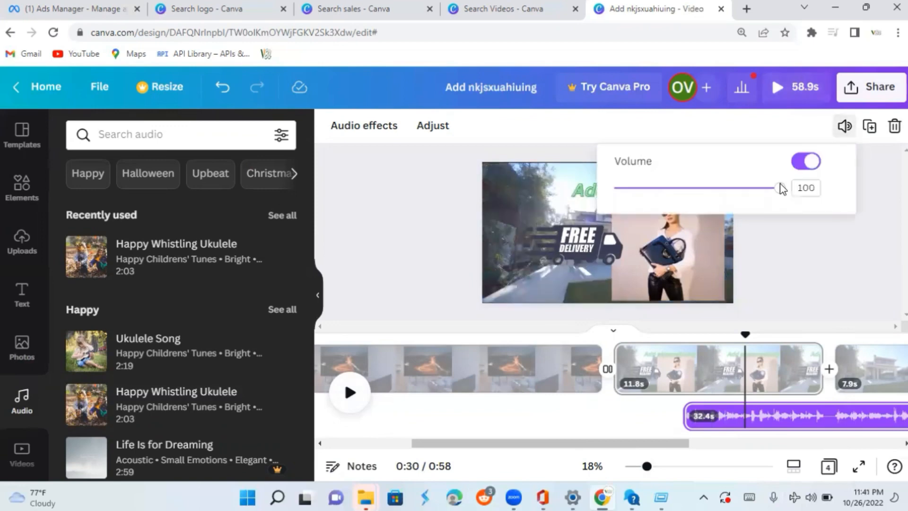
left_click(729, 190)
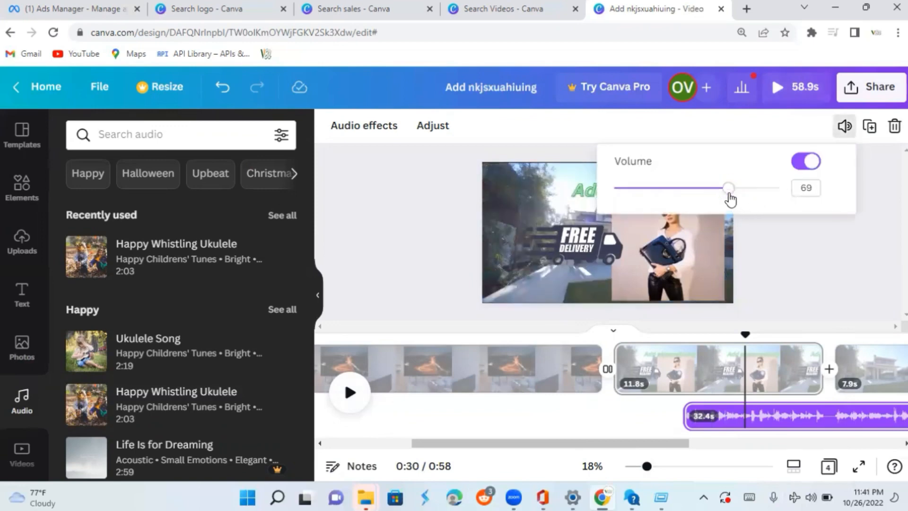
left_click(768, 188)
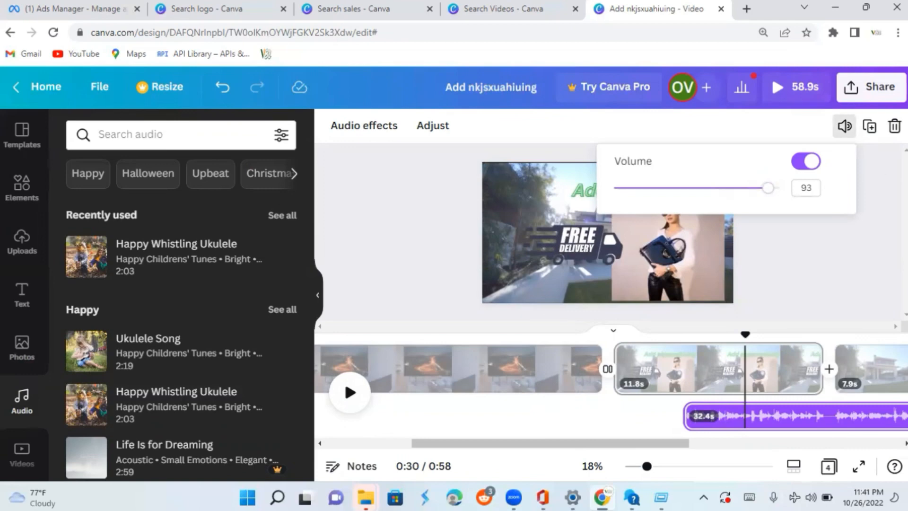
left_click(408, 186)
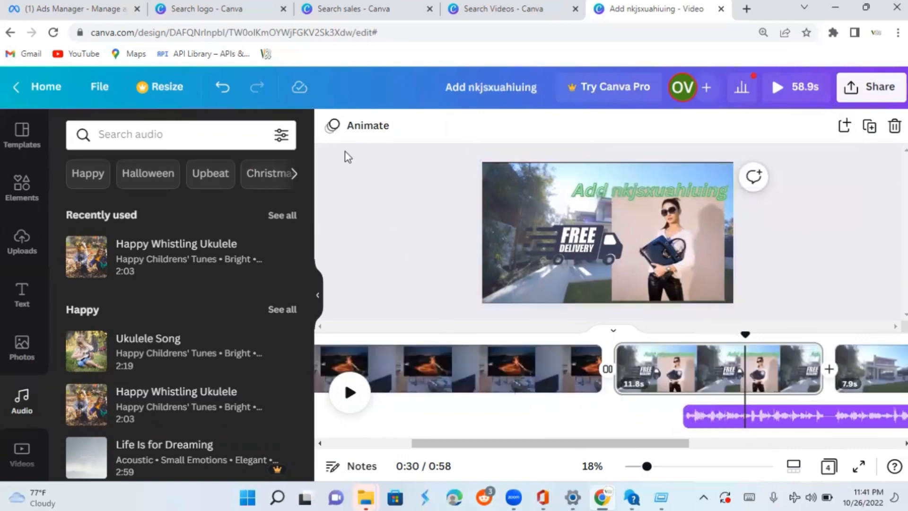
Step: Check the fade-in and fade-out audio effects available for the ukulele track
left_click(768, 416)
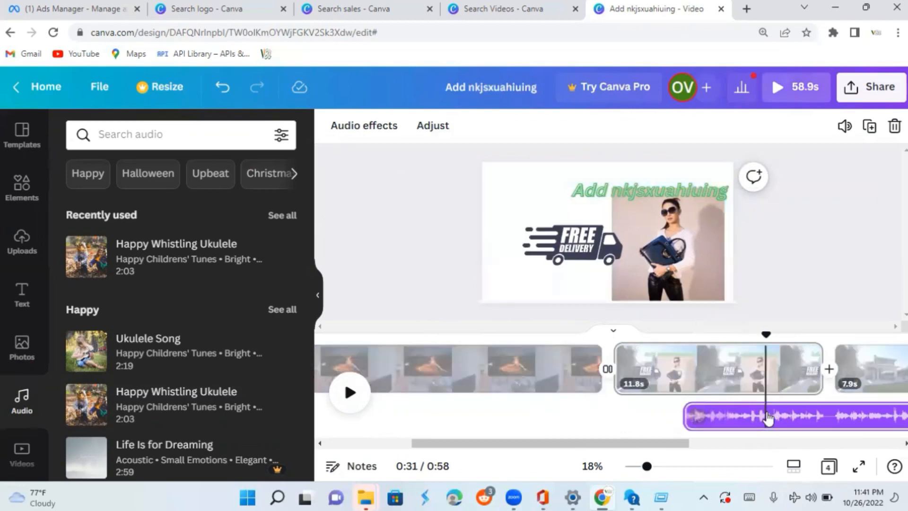
left_click(350, 125)
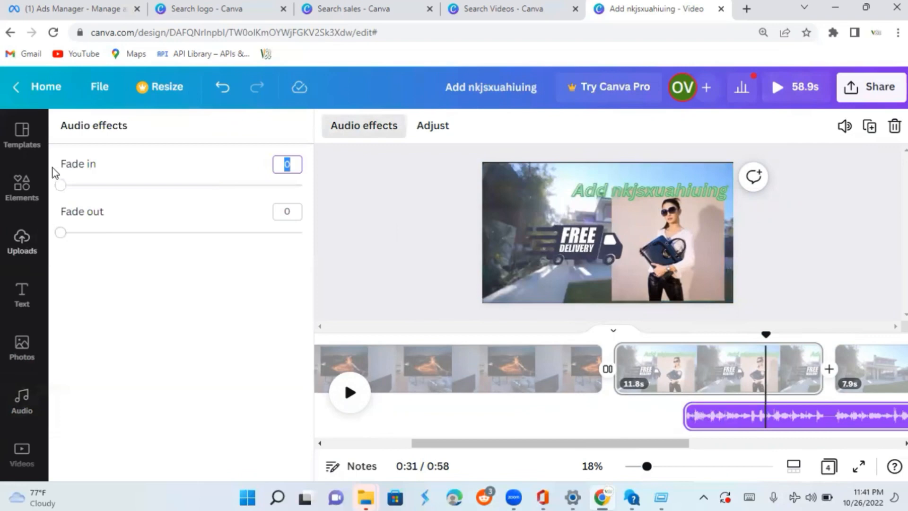
left_click(427, 203)
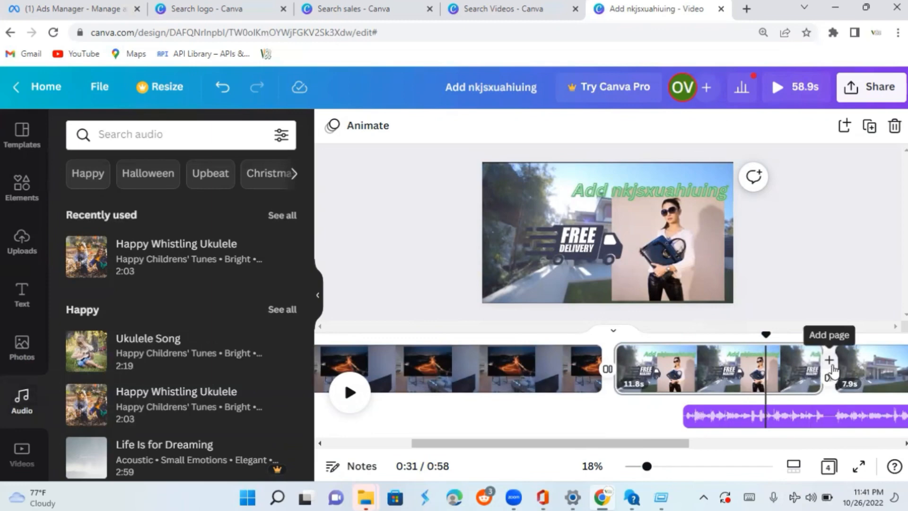
Step: Insert a page after the Free Delivery page and apply the New Product Trend video template to it
left_click(830, 362)
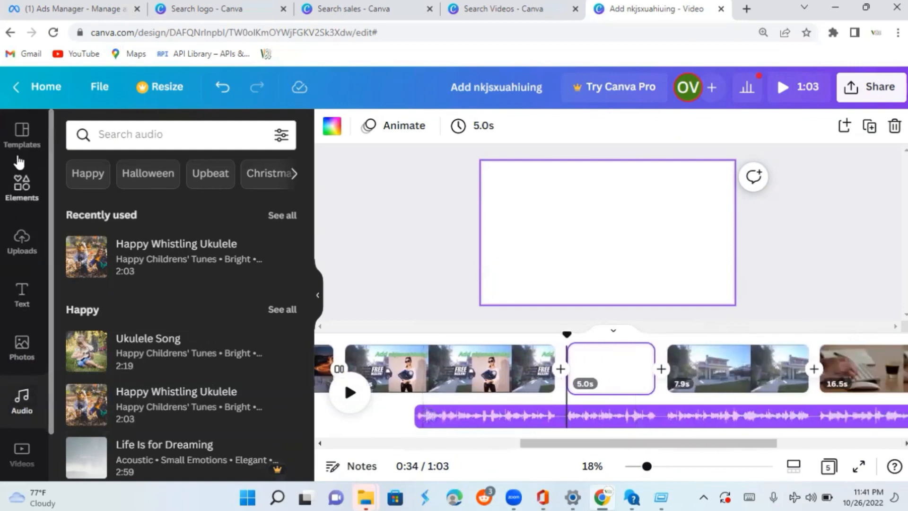
left_click(22, 137)
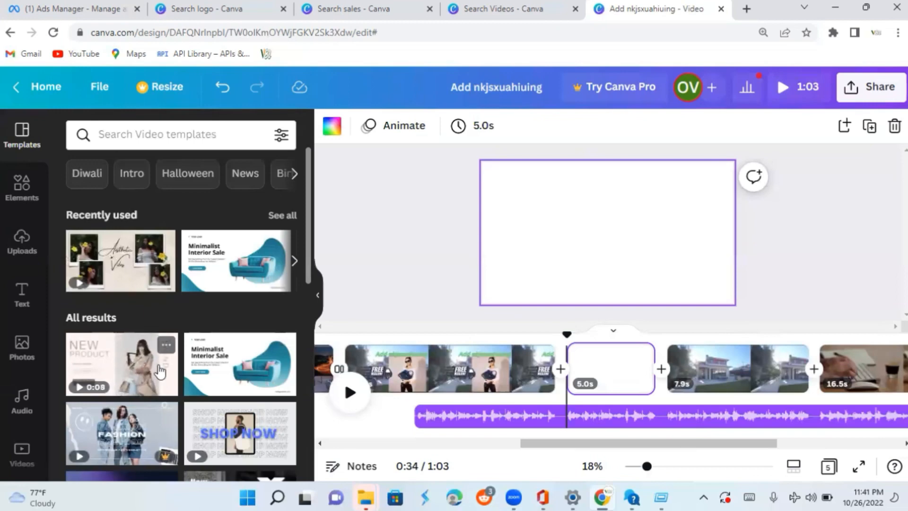
left_click_drag(115, 370, 589, 363)
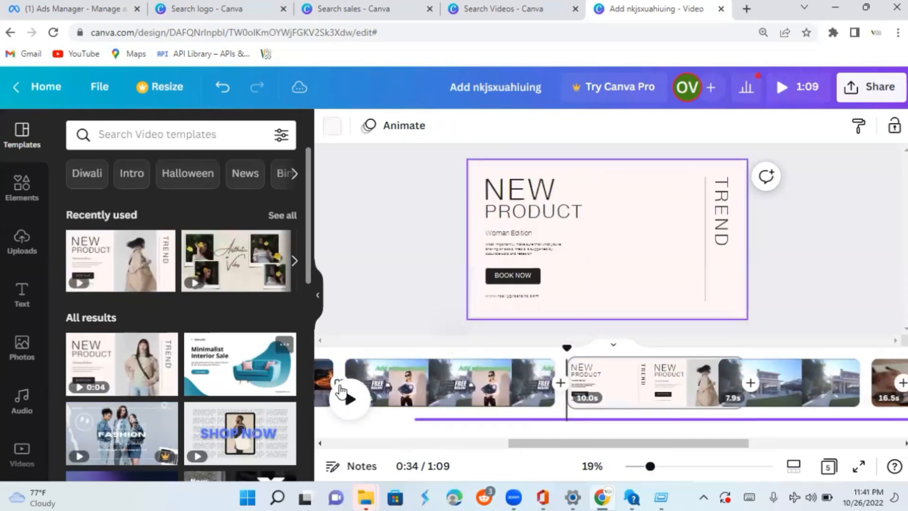
Step: Preview the animation of the New Product template page
left_click(349, 392)
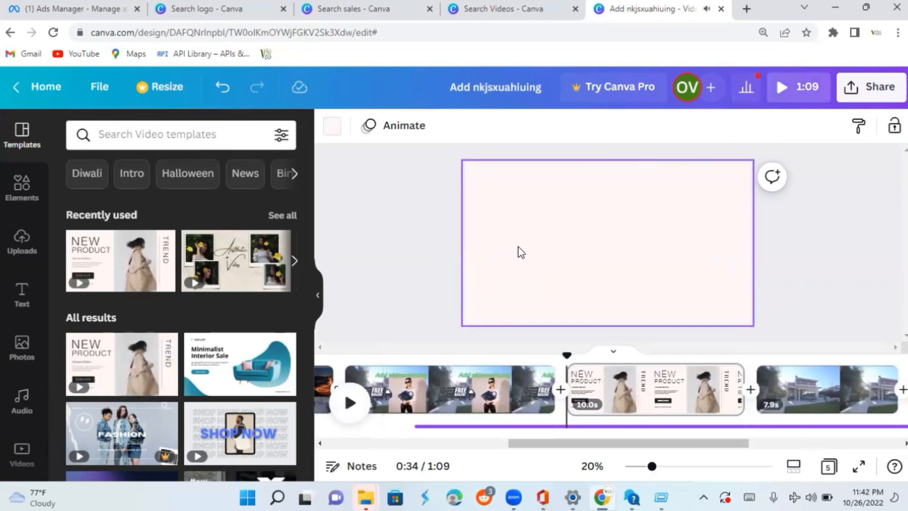
left_click(351, 404)
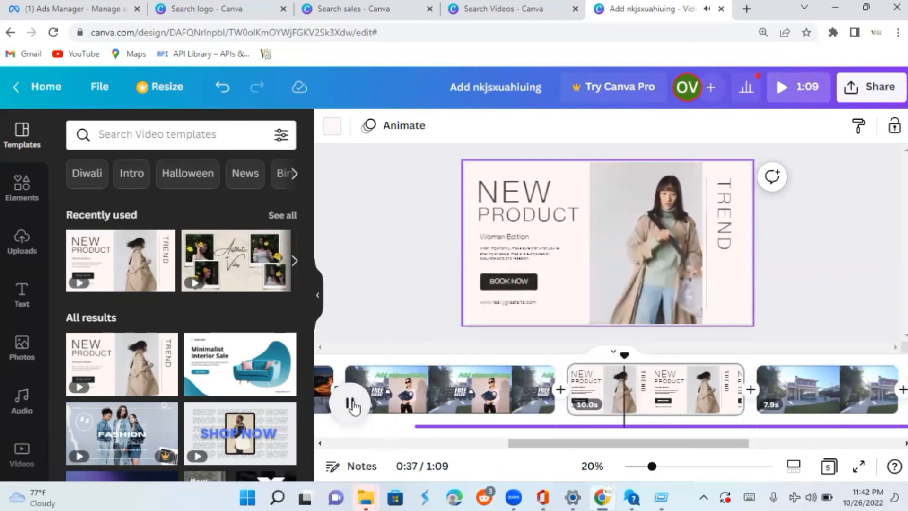
left_click(352, 405)
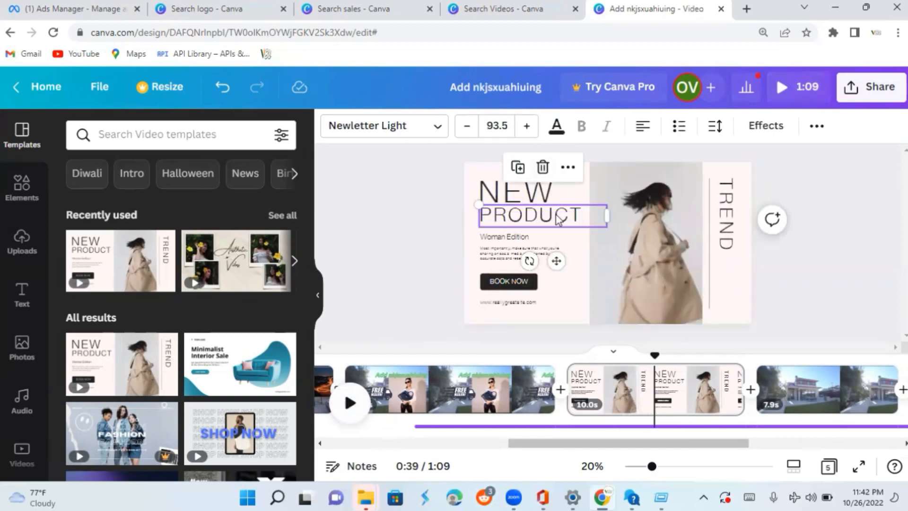
Step: Replace the PRODUCT text on the template page with HHJ
double_click(571, 218)
key("BackSpace")
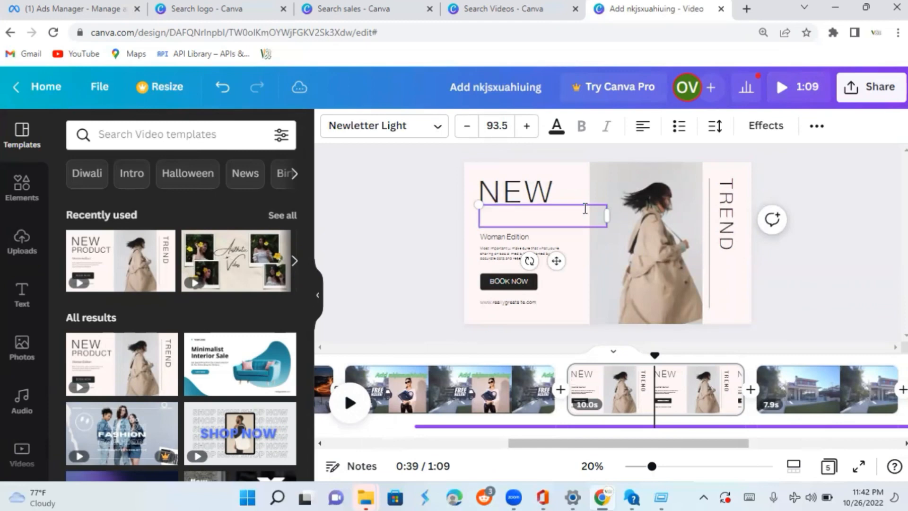
type("HHJ")
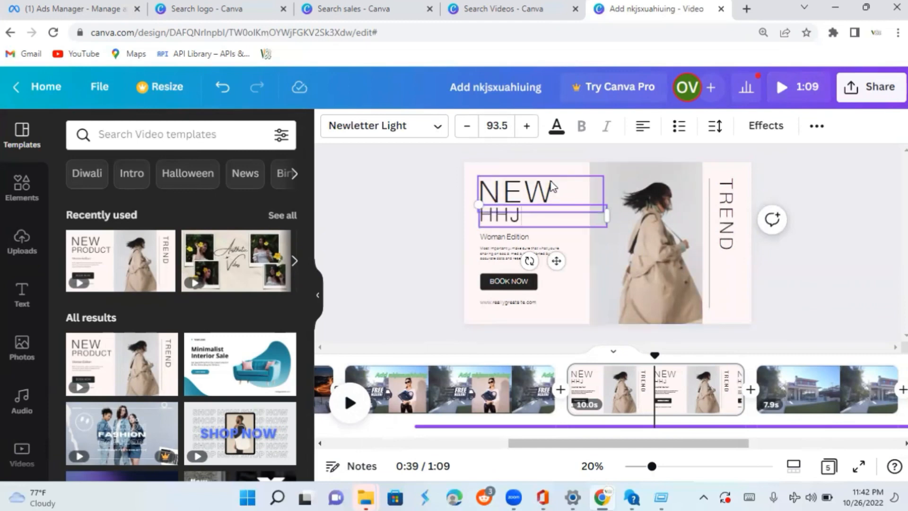
Step: Delete the NEW text from the template page and undo the deletion
left_click(552, 187)
key("Delete")
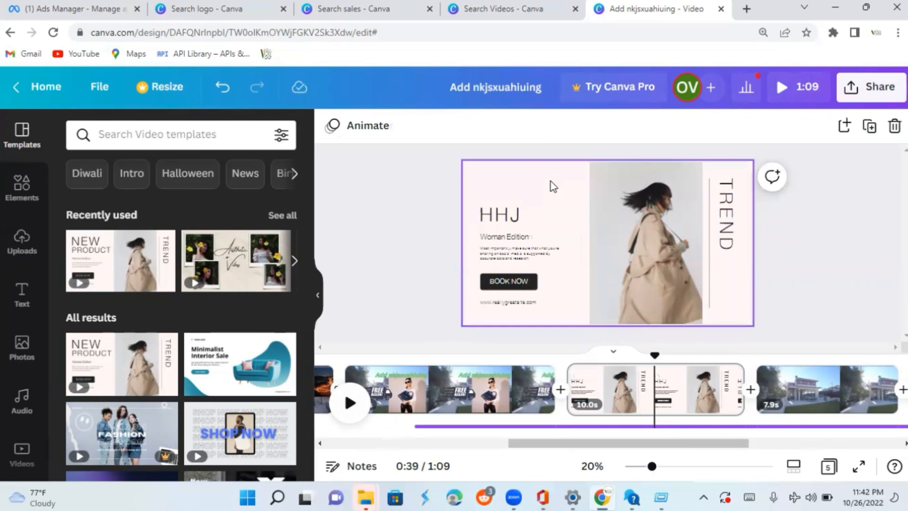
left_click(212, 88)
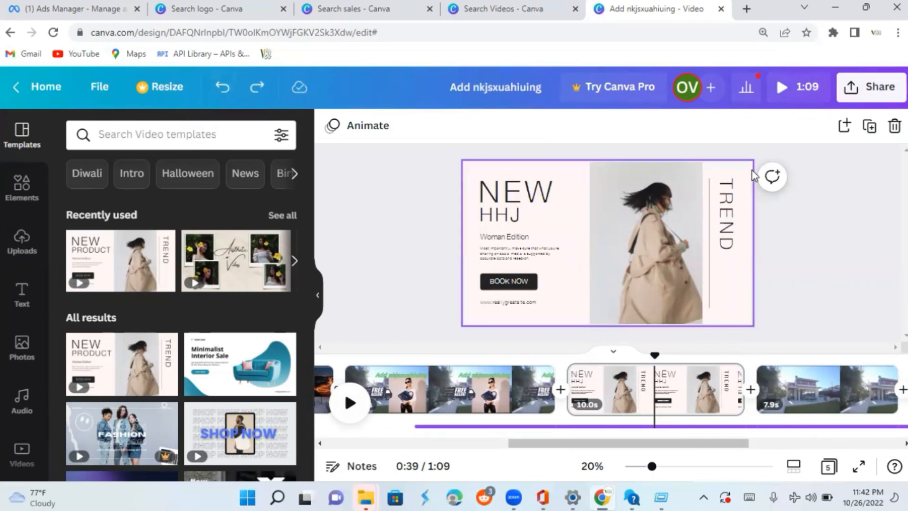
Step: Add the 55.0s stock video of the harbor and opera house to the New Product page
left_click(668, 216)
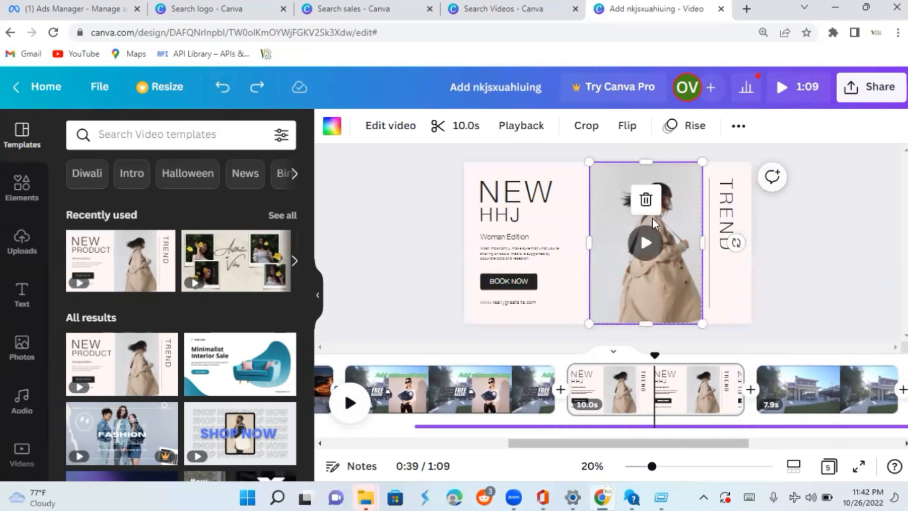
left_click(23, 454)
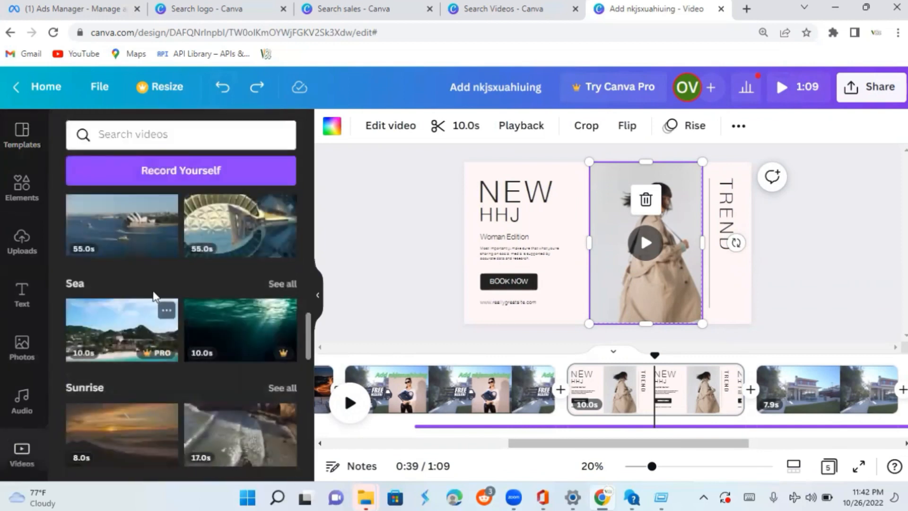
left_click_drag(137, 227, 576, 212)
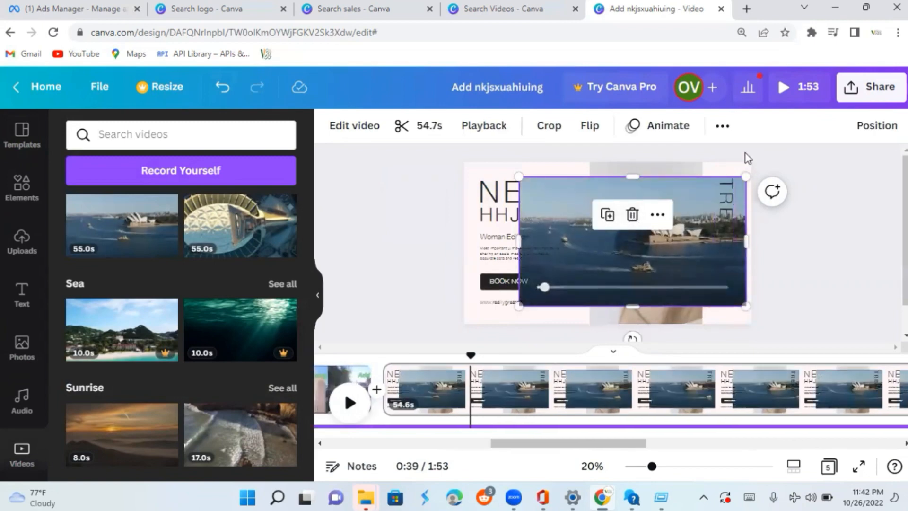
Step: Shrink the harbor video on the New Product page and delete it from the page
left_click_drag(746, 177, 648, 233)
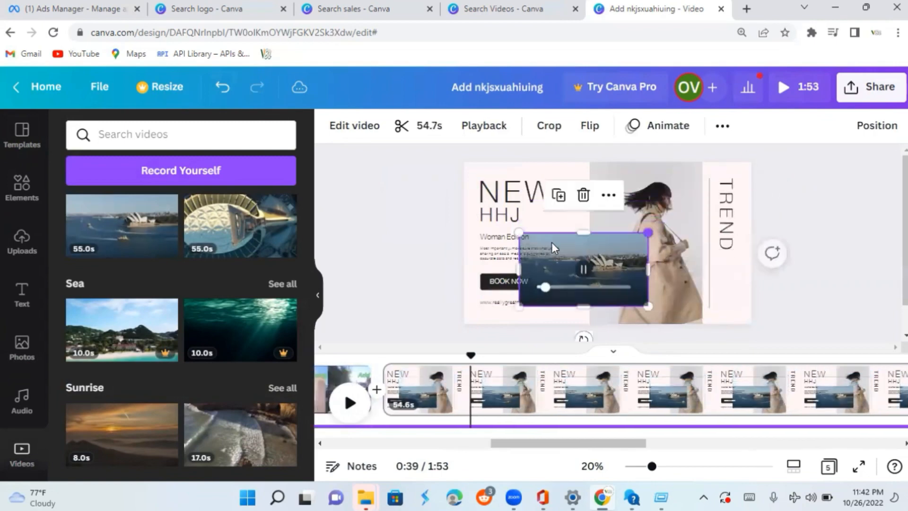
left_click(584, 197)
left_click(648, 196)
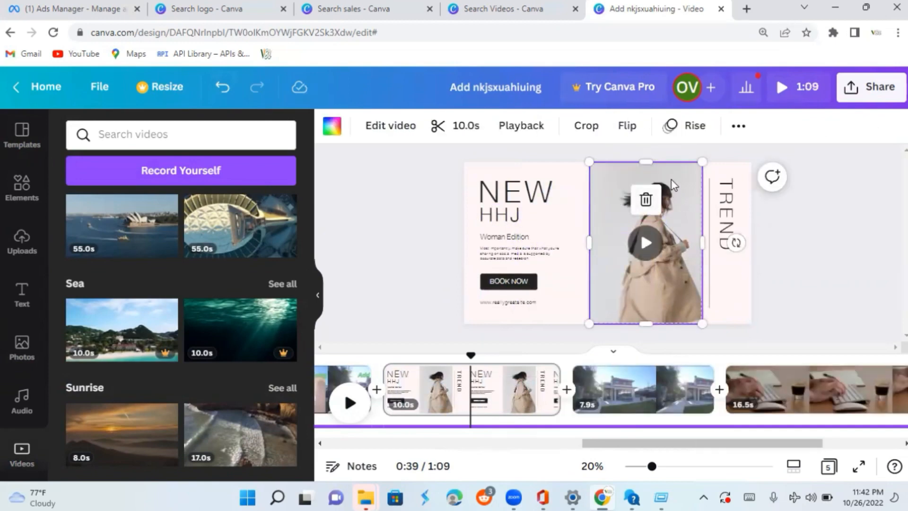
left_click(732, 210)
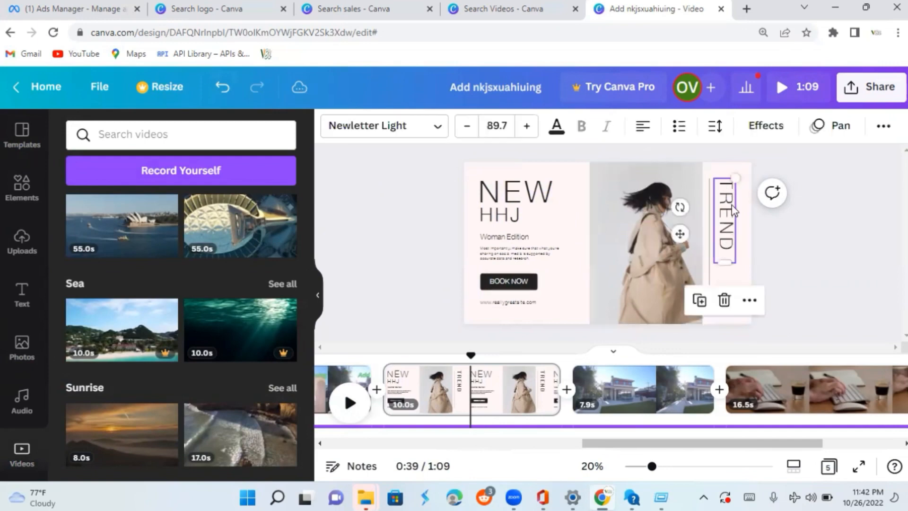
left_click(632, 190)
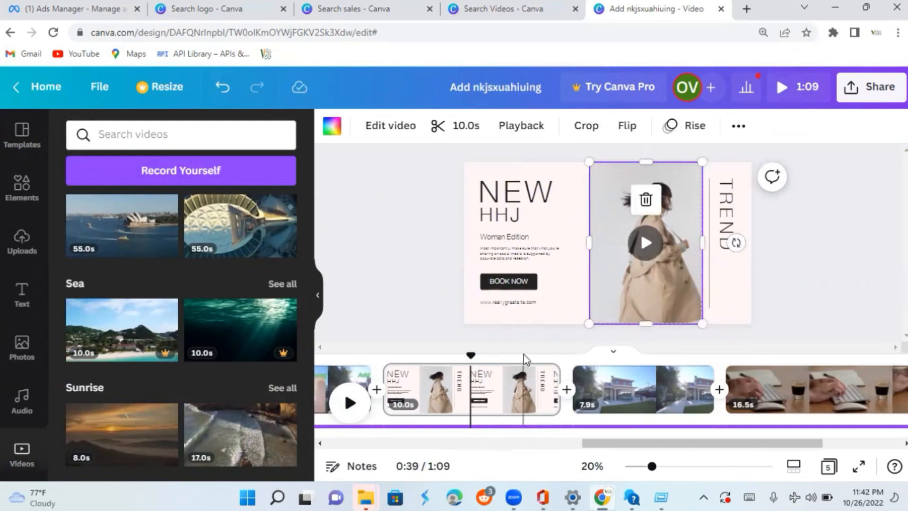
Step: Add a page after the New Product page using the Minimalist Interior Sale template and preview its animation
left_click(566, 381)
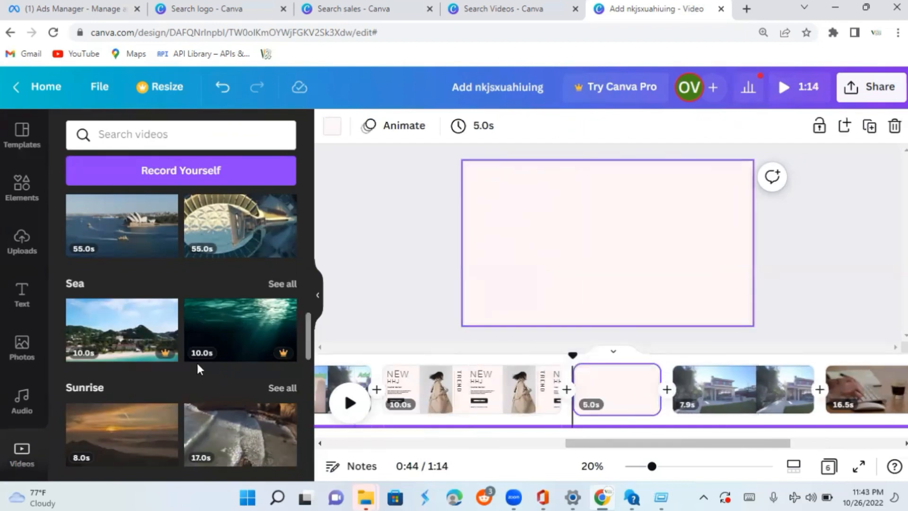
left_click(29, 145)
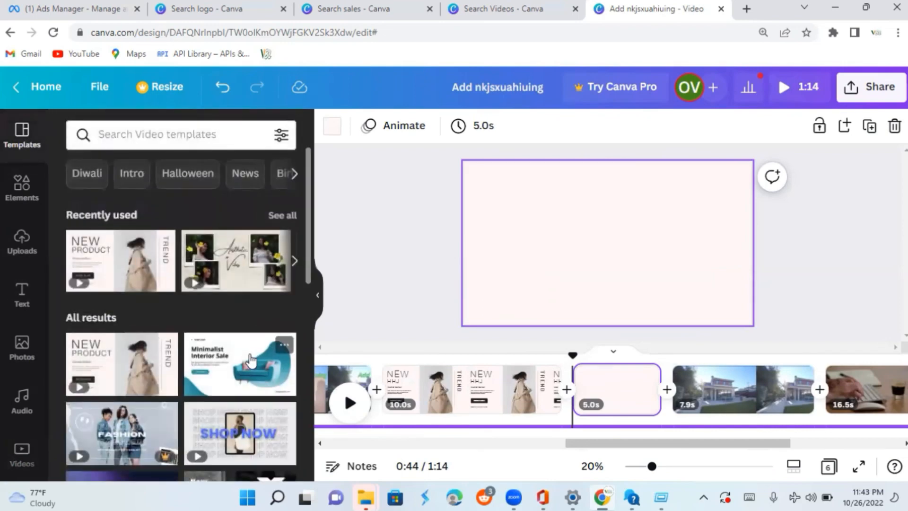
left_click_drag(251, 361, 628, 371)
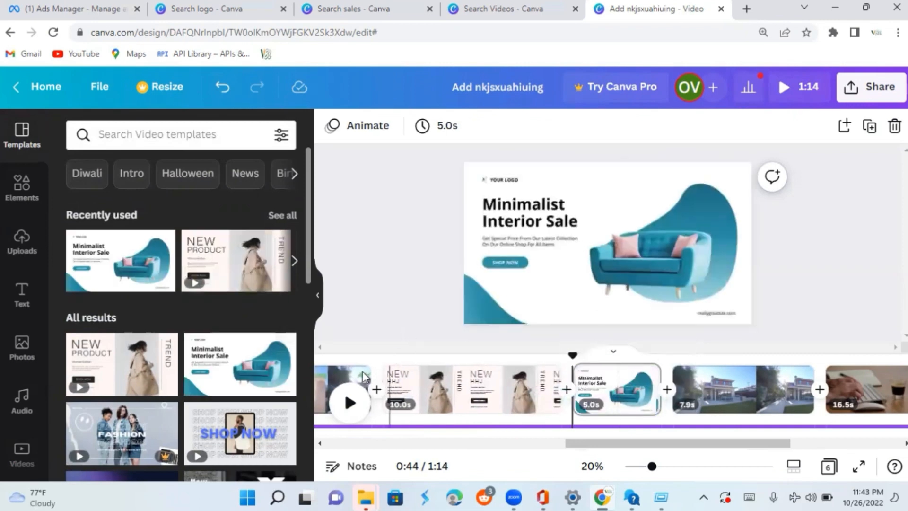
left_click(349, 403)
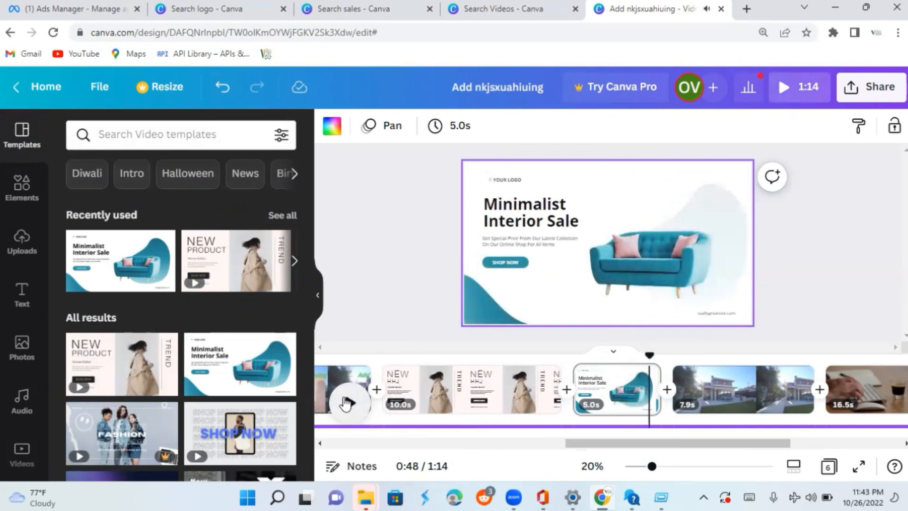
left_click(349, 403)
Step: Try filling the sofa image's frame with the green document color and undo the fill
left_click(651, 260)
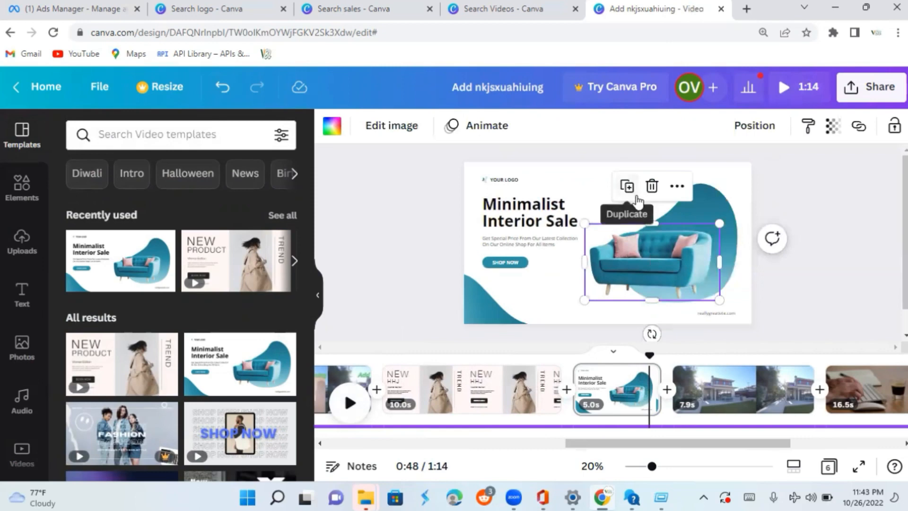
left_click(647, 254)
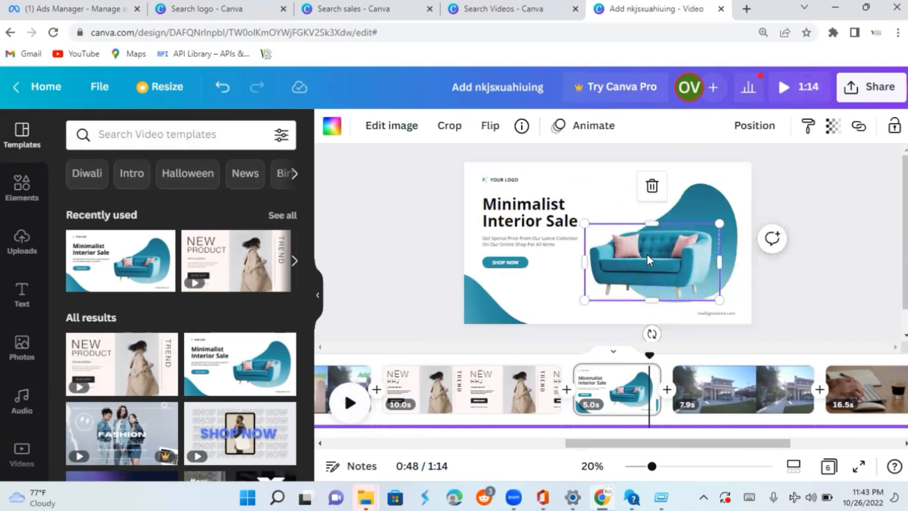
left_click(330, 129)
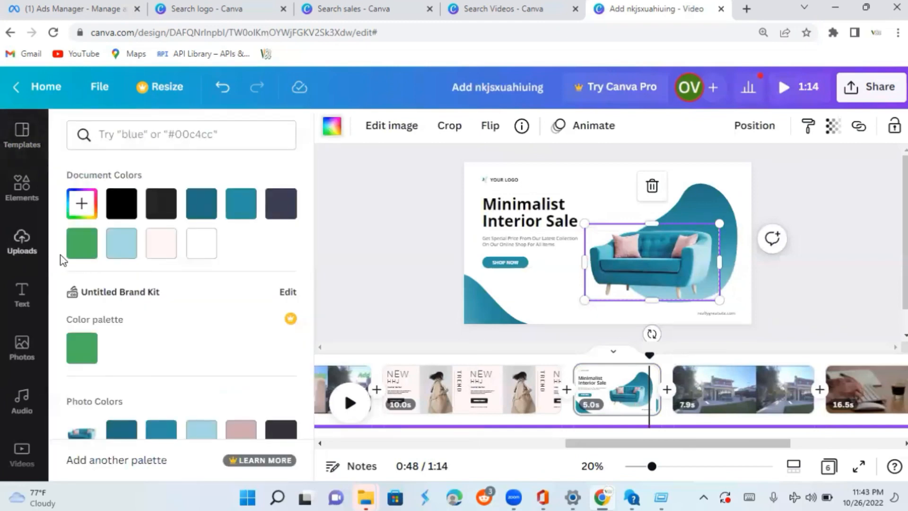
left_click(94, 252)
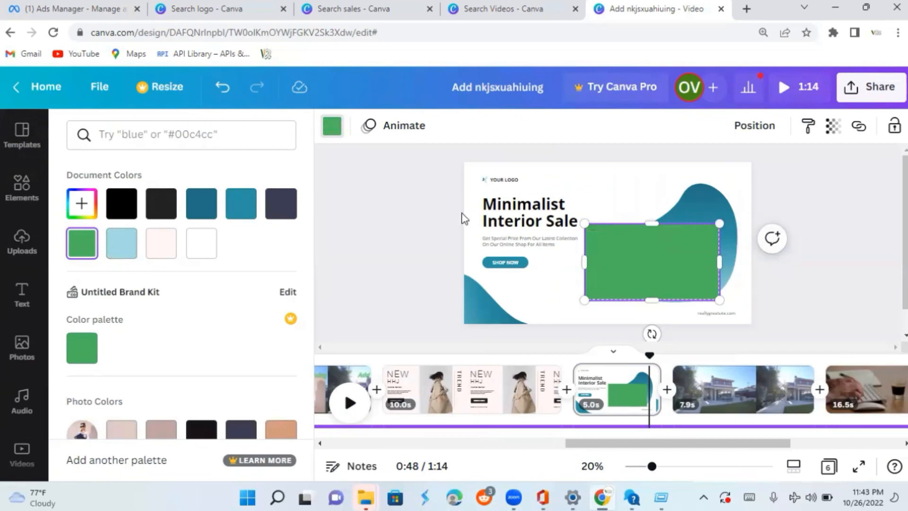
left_click(222, 87)
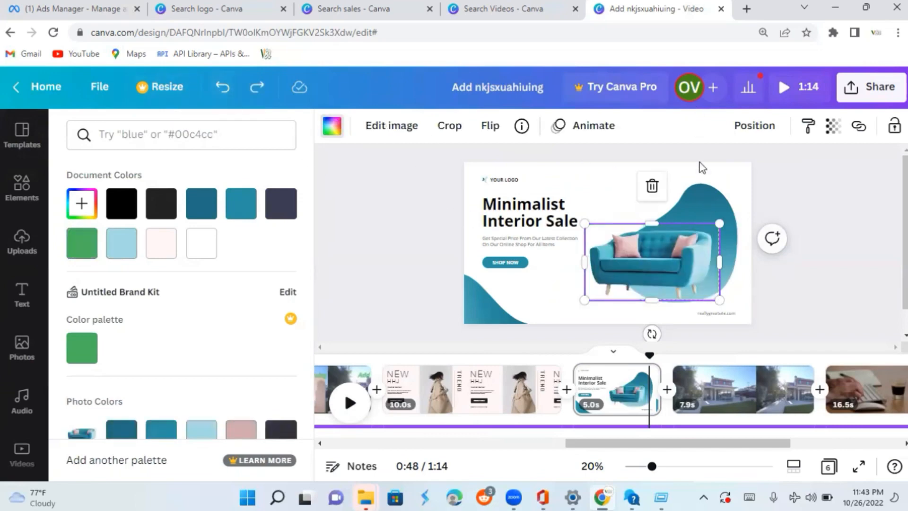
Step: Change the light blue color of the gradient shape behind the sofa to dark brown #2B0703
left_click(694, 198)
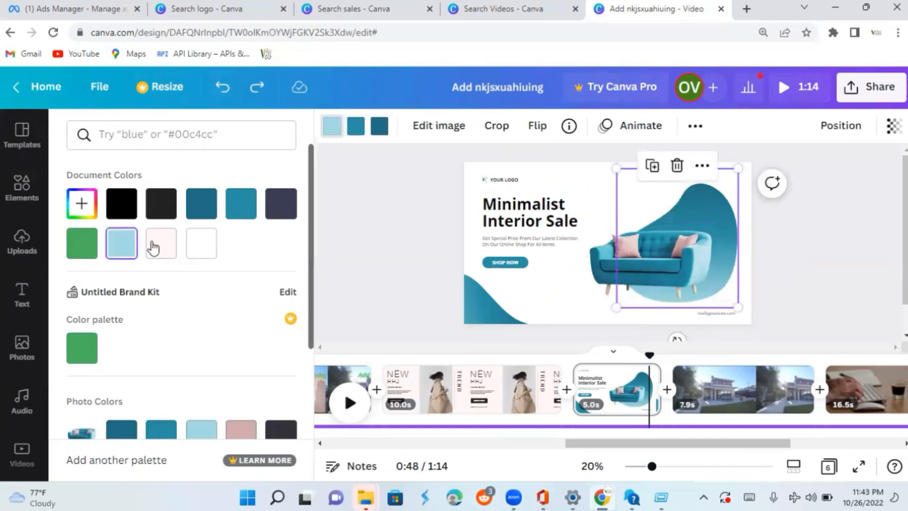
left_click(82, 245)
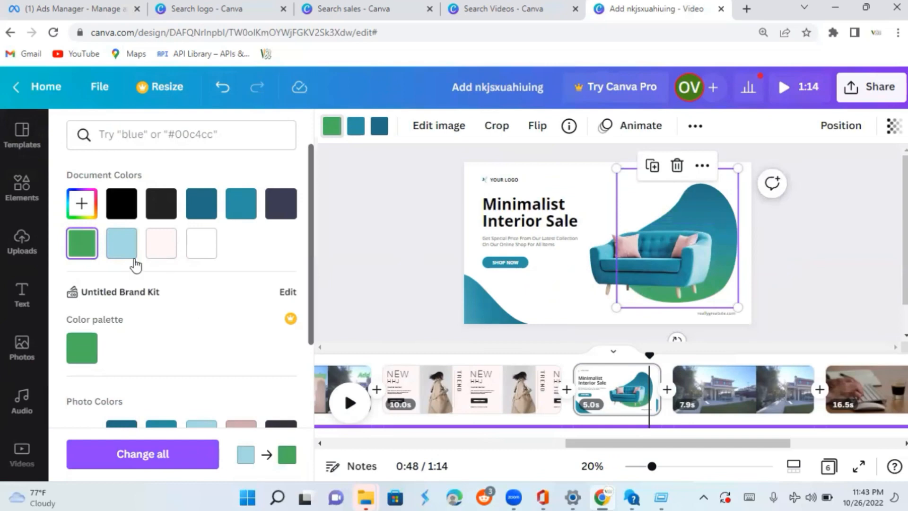
left_click(87, 217)
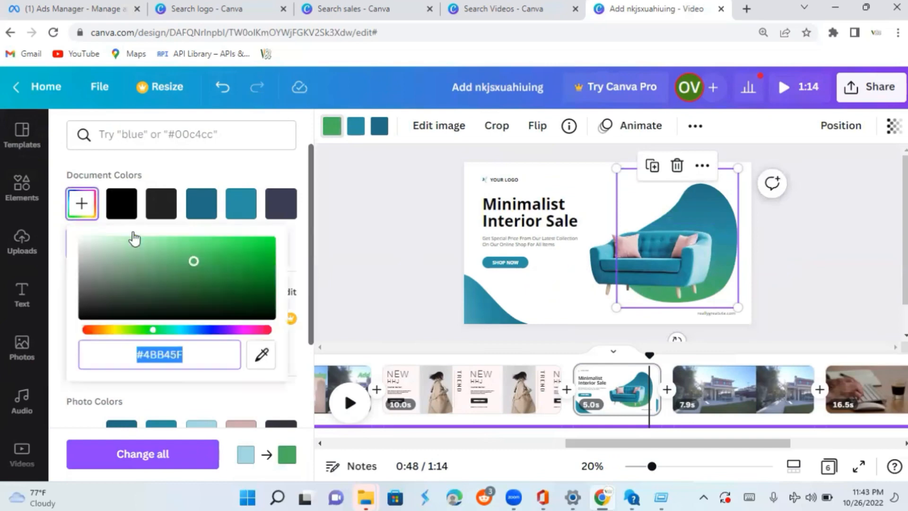
left_click_drag(152, 329, 90, 331)
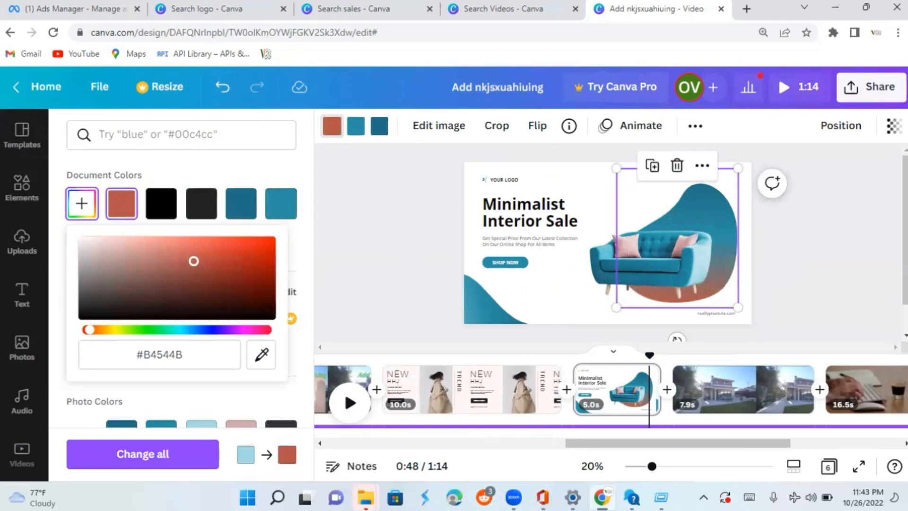
left_click(257, 258)
left_click(261, 305)
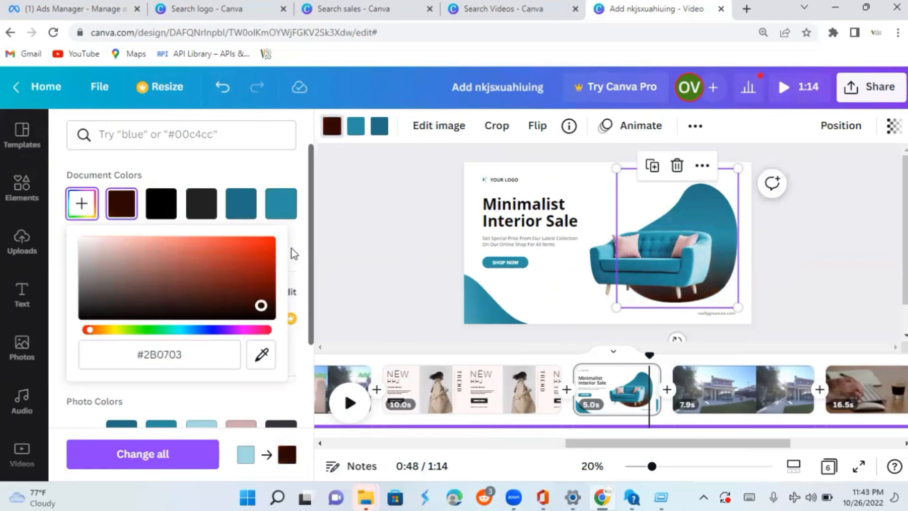
Step: Change the light blue color of the page's lower corner gradient shape to bright green #28D82F
left_click(478, 296)
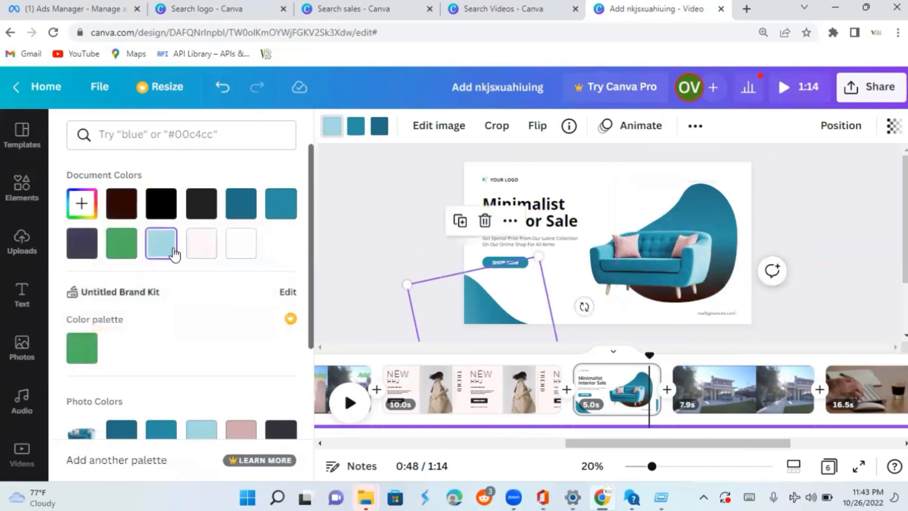
left_click(77, 214)
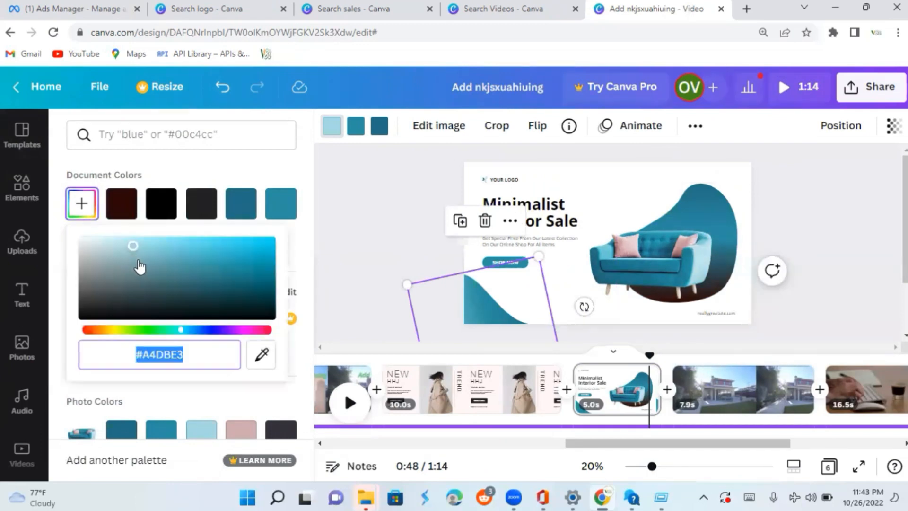
left_click(147, 331)
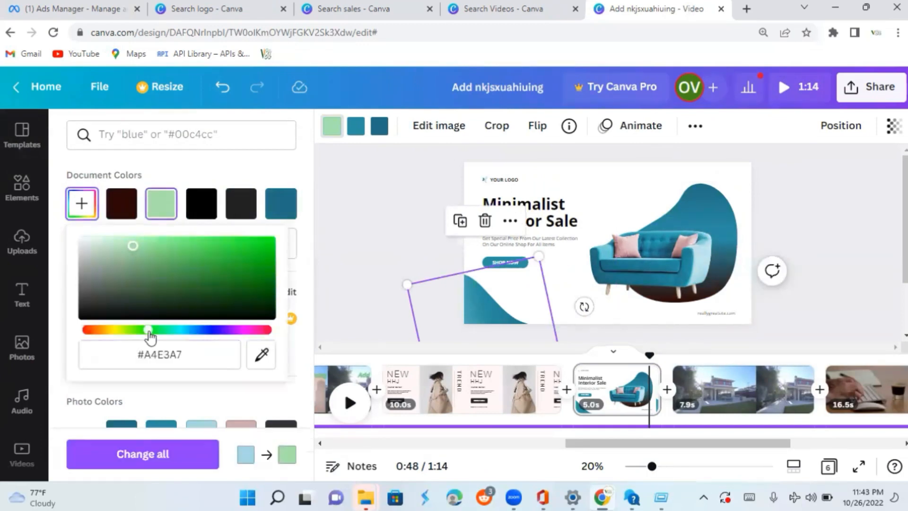
left_click(240, 250)
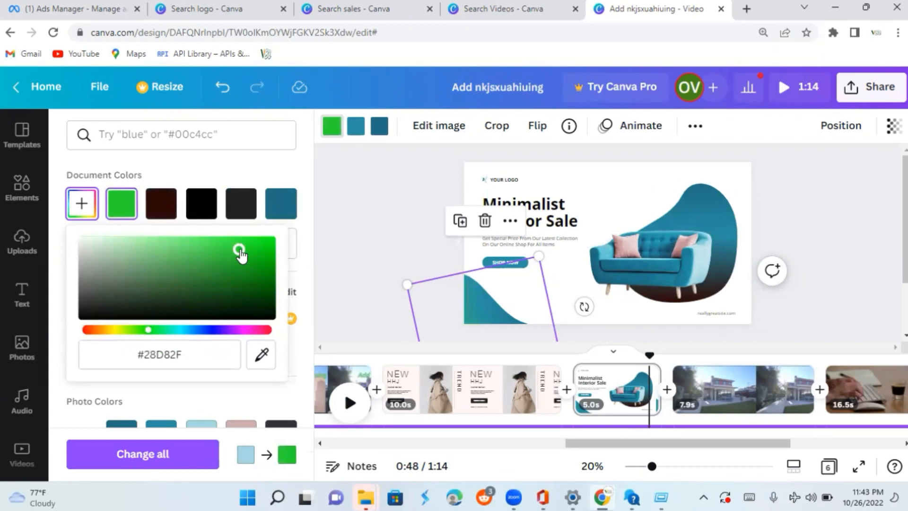
left_click(529, 299)
Step: Replace the Minimalist Interior Sale heading text with ghvyjhuy
left_click(552, 211)
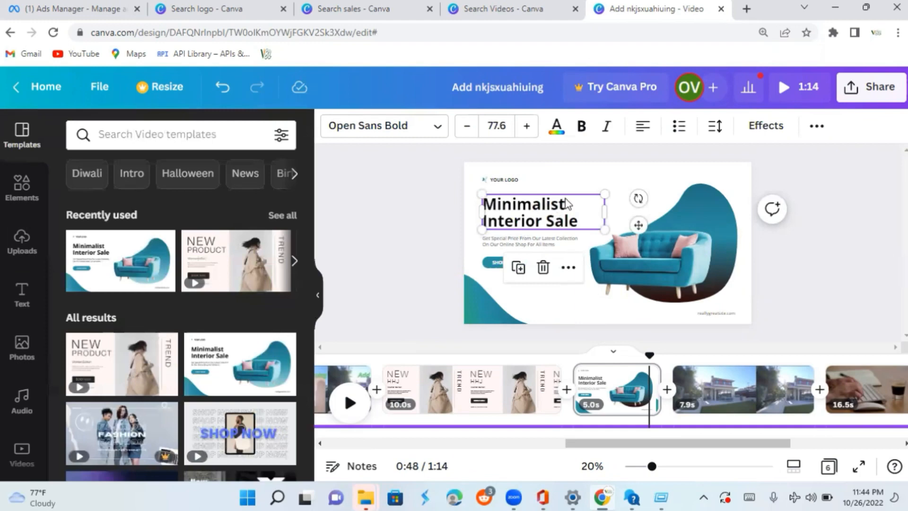
left_click(567, 204)
key("BackSpace")
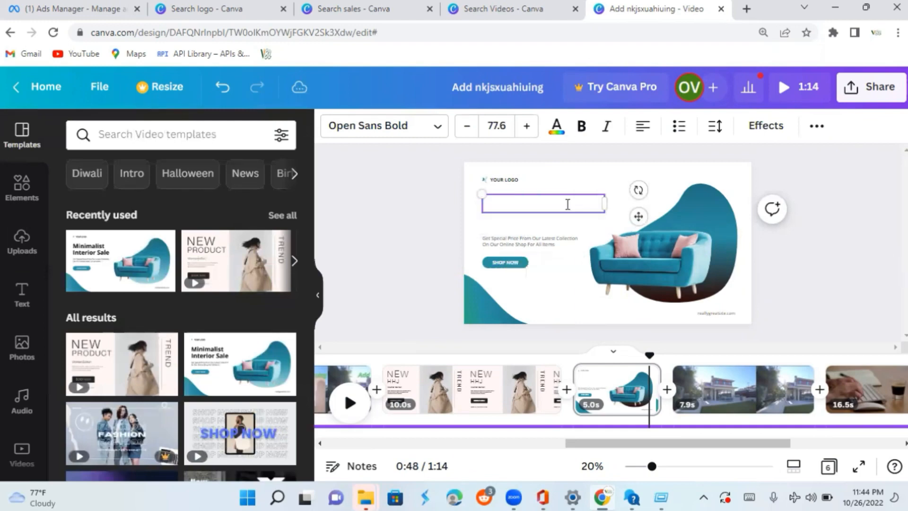
type("ghvyjhuy")
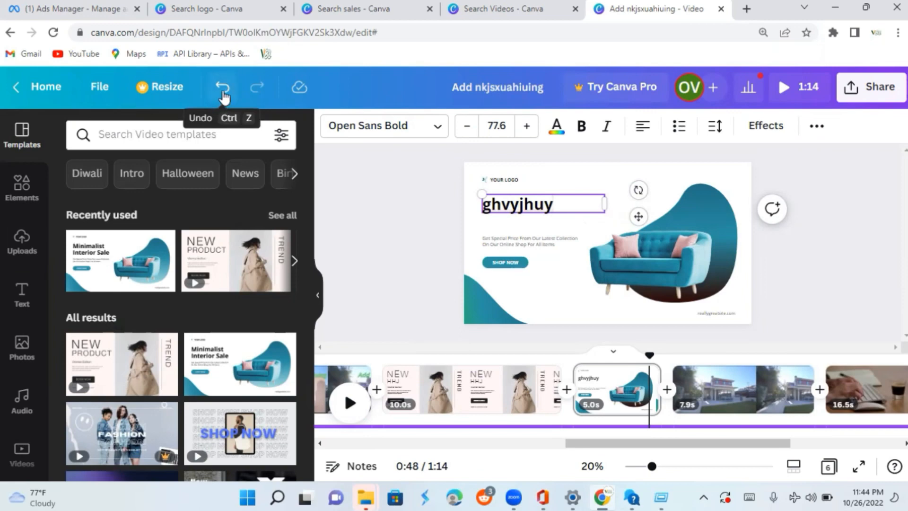
Step: Make the ghvyjhuy heading bold and italic, and center its text
left_click(581, 126)
left_click(606, 128)
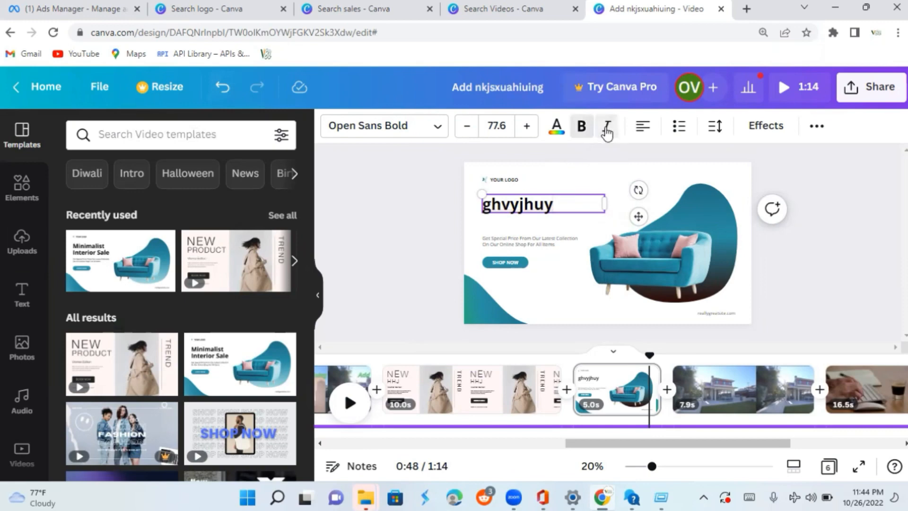
double_click(548, 203)
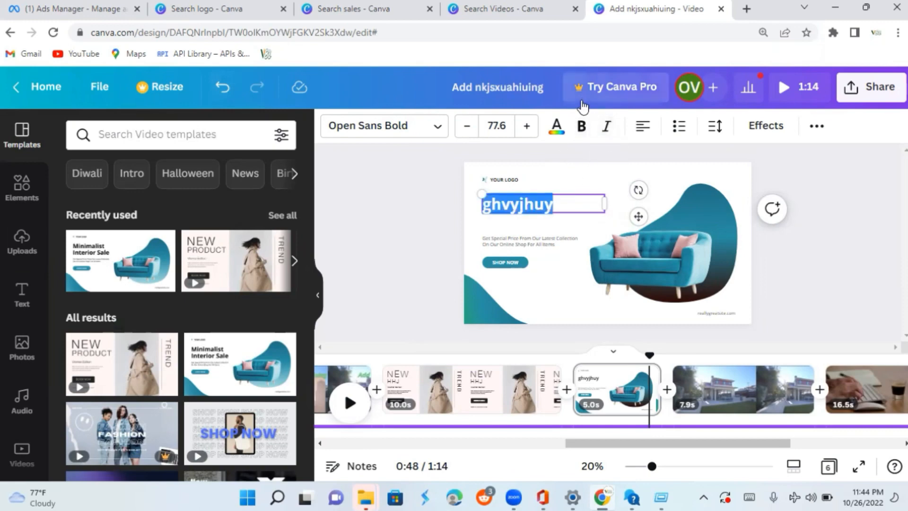
left_click(608, 131)
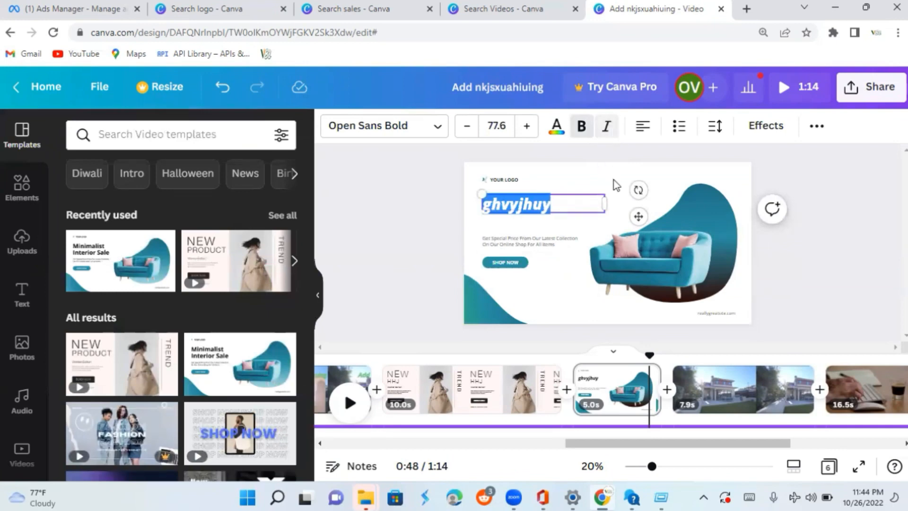
left_click(643, 126)
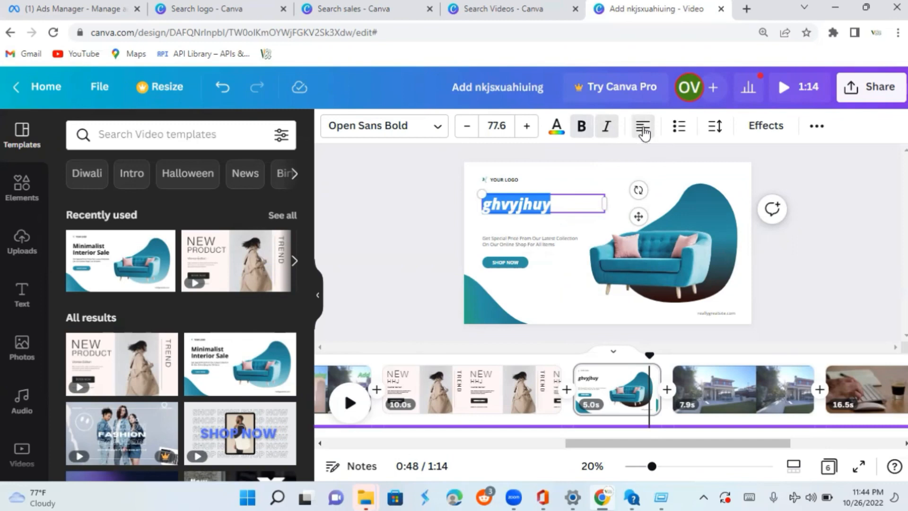
left_click(586, 189)
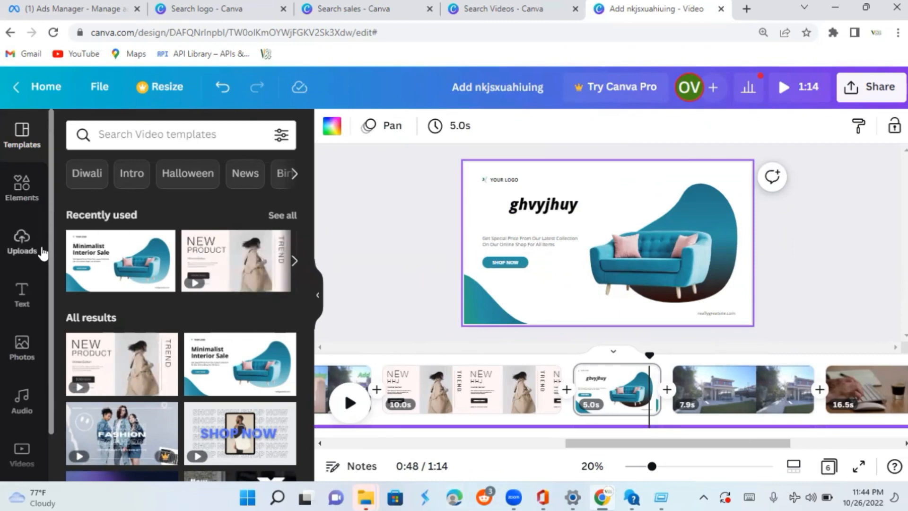
Step: Look through the uploaded images, videos and audio files
left_click(21, 242)
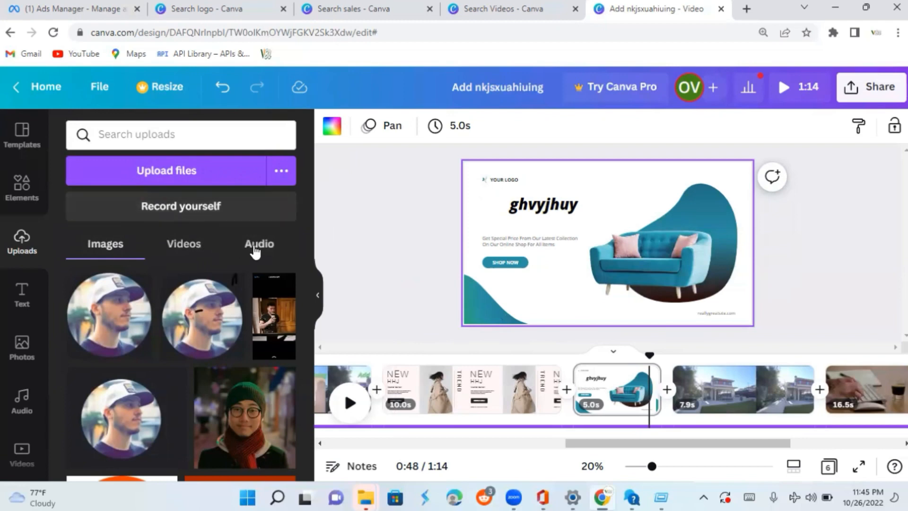
left_click(274, 253)
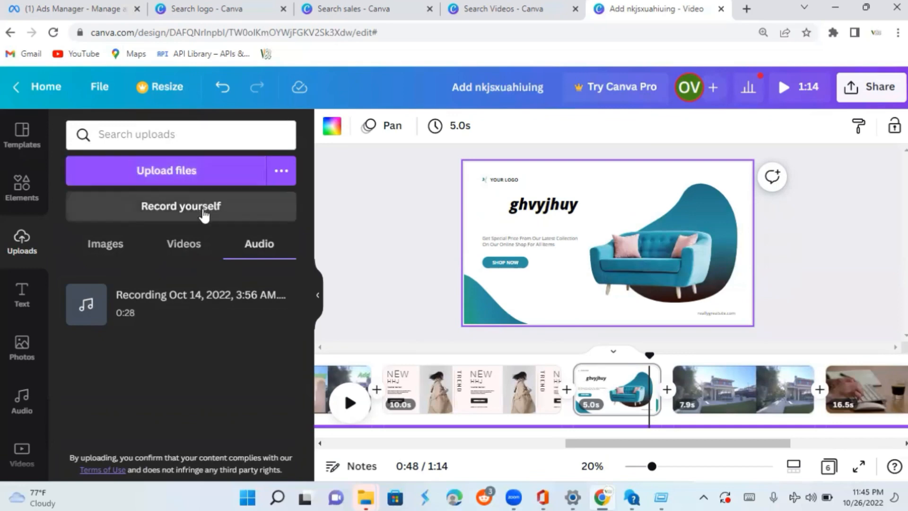
left_click(194, 246)
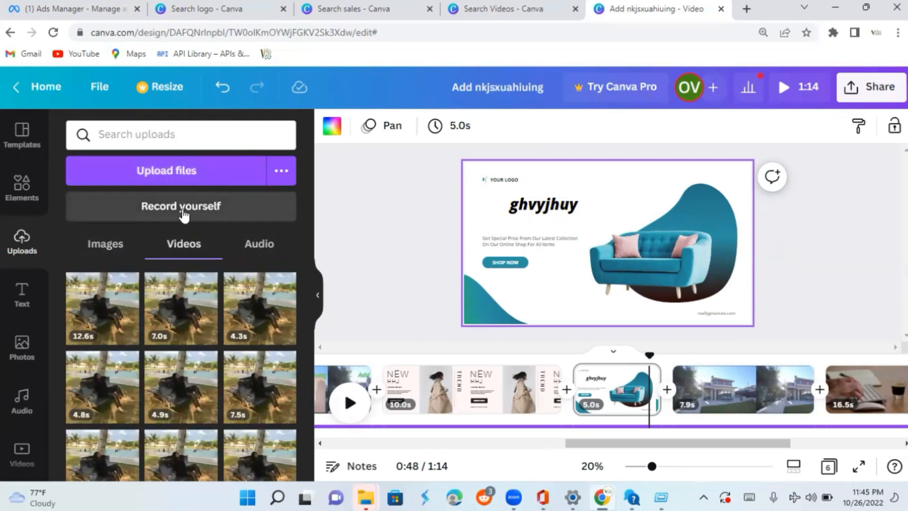
left_click(118, 251)
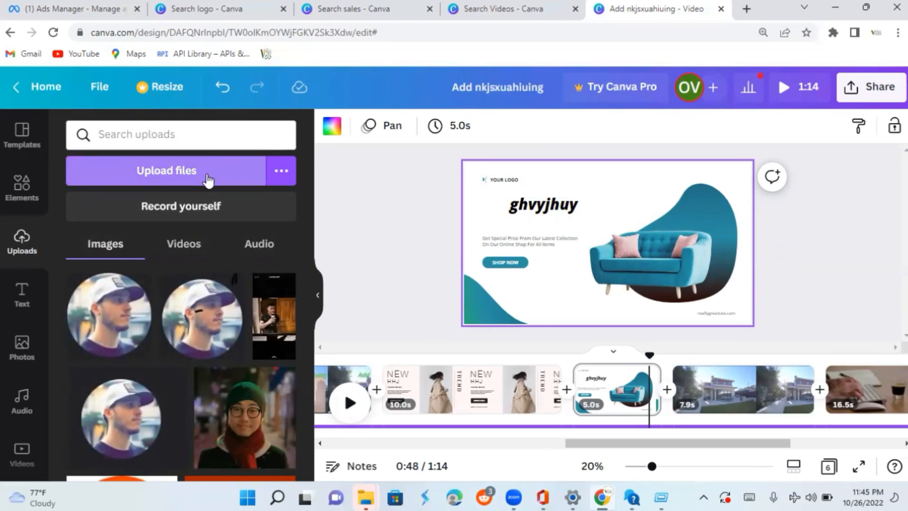
left_click(271, 250)
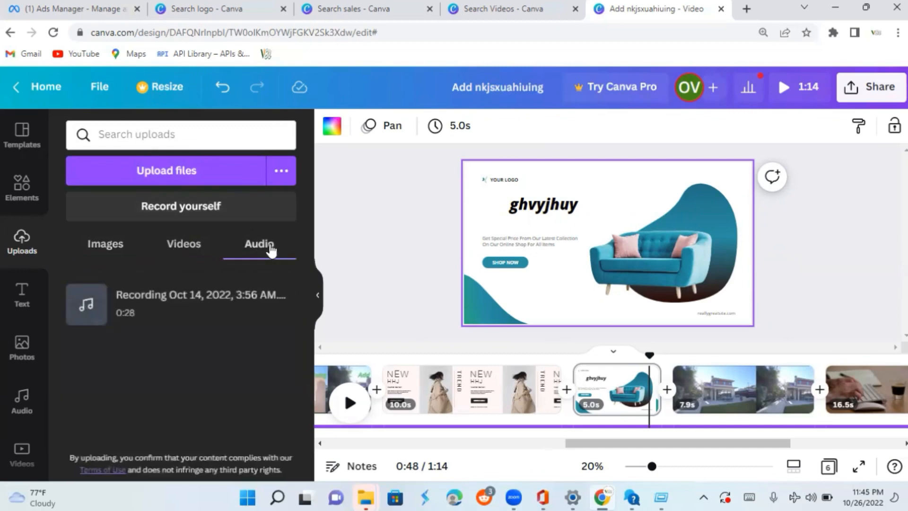
Step: Open the self-recording studio and record camera clips over page 4 and pages 1, 2 and 3
left_click(237, 206)
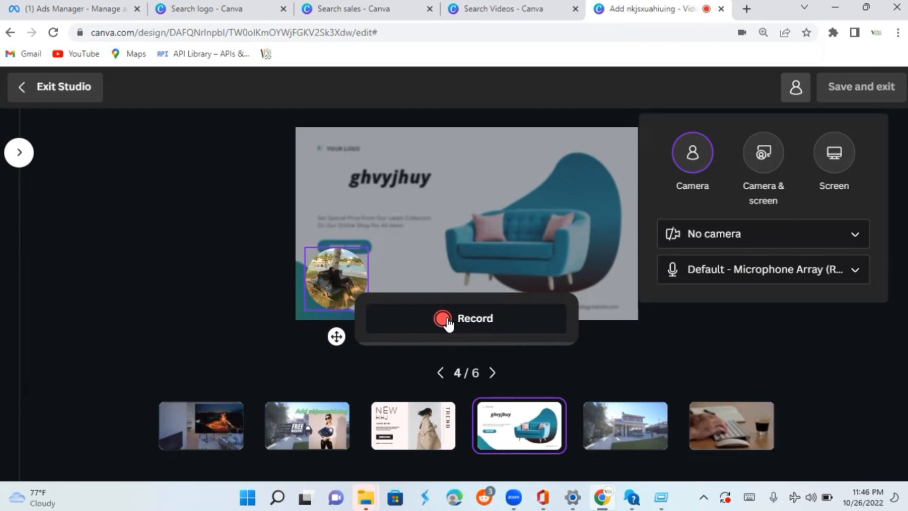
left_click(464, 319)
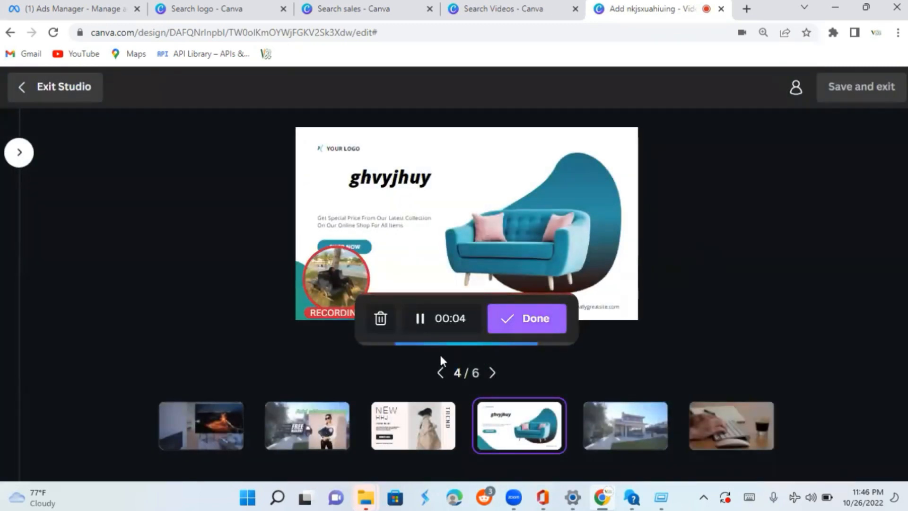
left_click(203, 431)
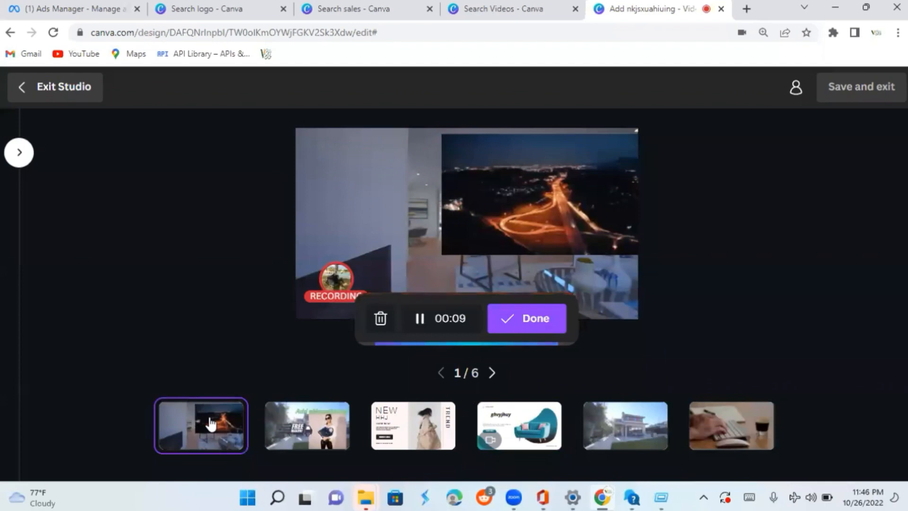
left_click(305, 426)
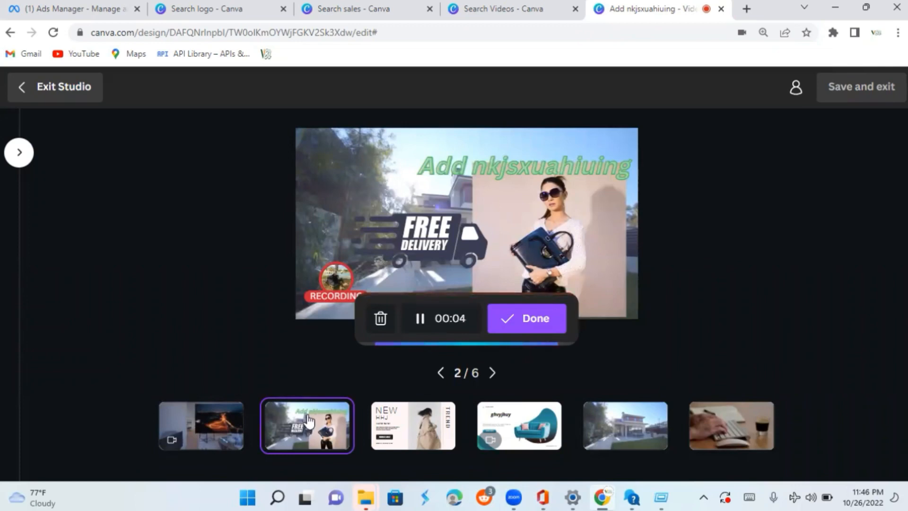
left_click(422, 422)
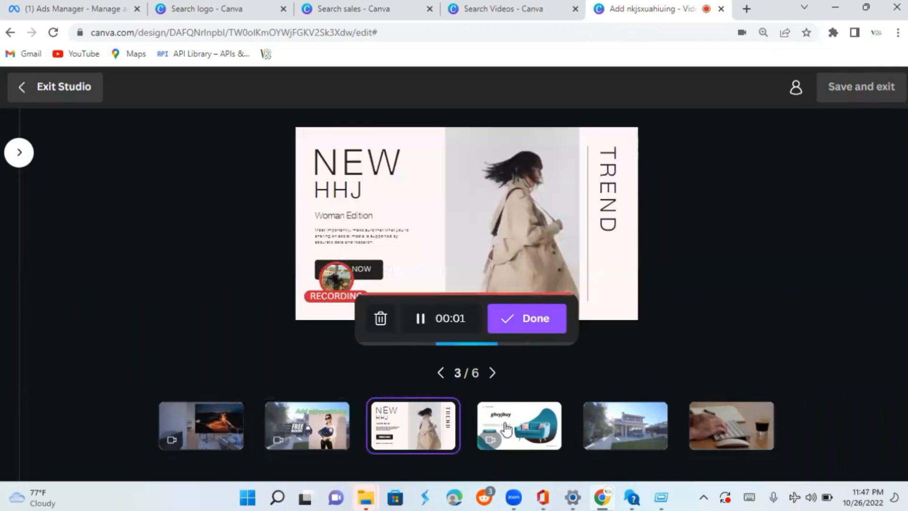
left_click(525, 447)
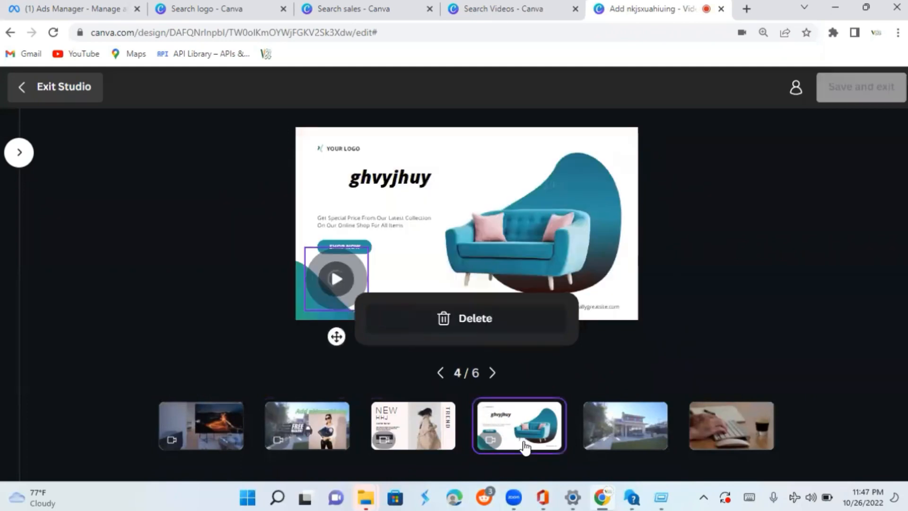
Step: Record camera clips over page 5 with the house video and page 6 with the typing video
left_click(615, 432)
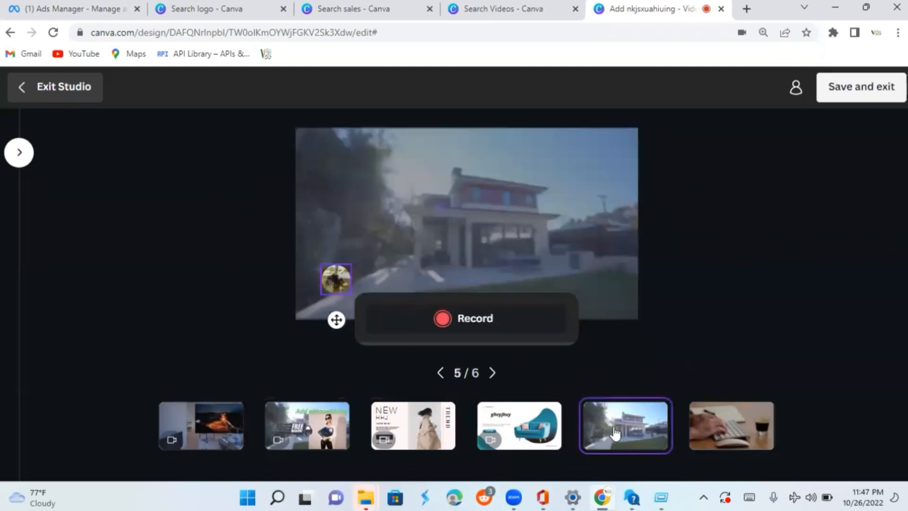
left_click(701, 432)
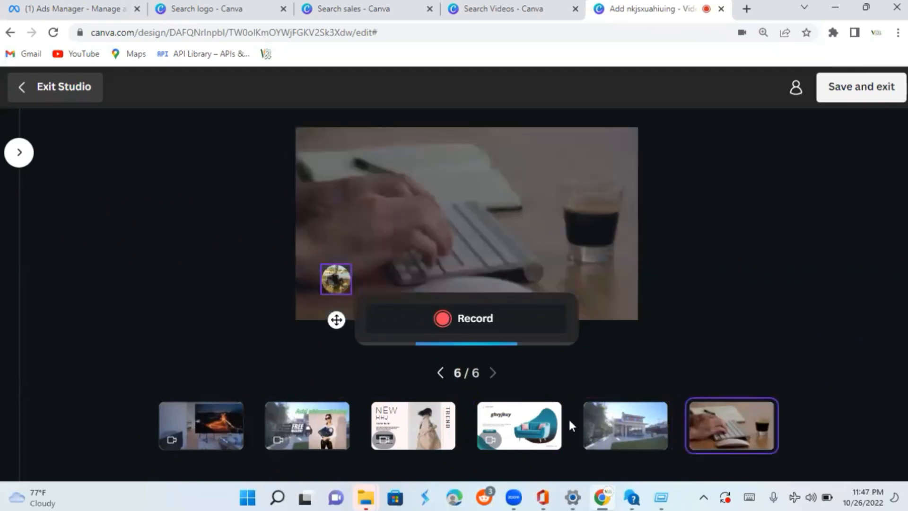
left_click(614, 423)
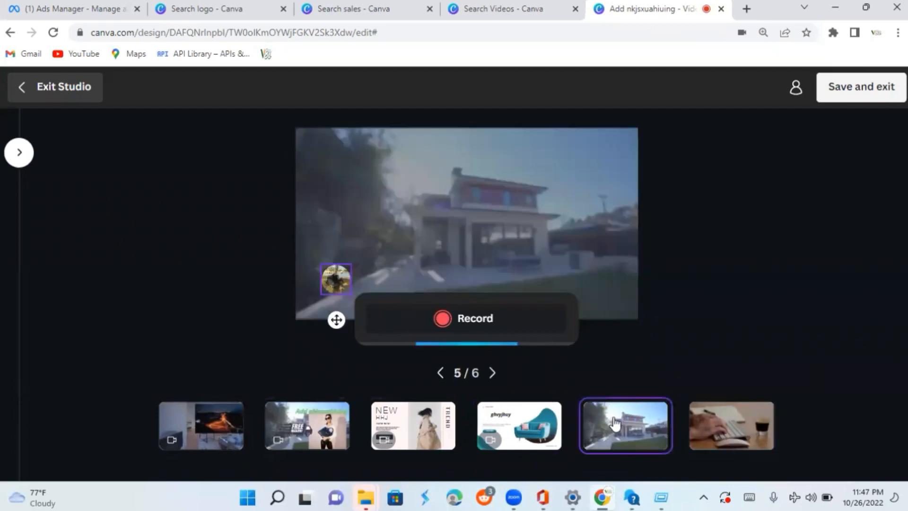
left_click(450, 322)
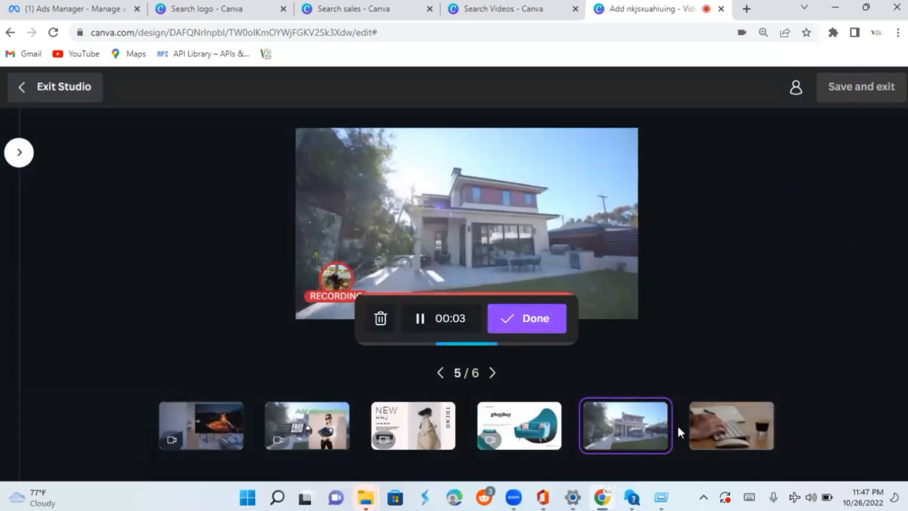
left_click(749, 431)
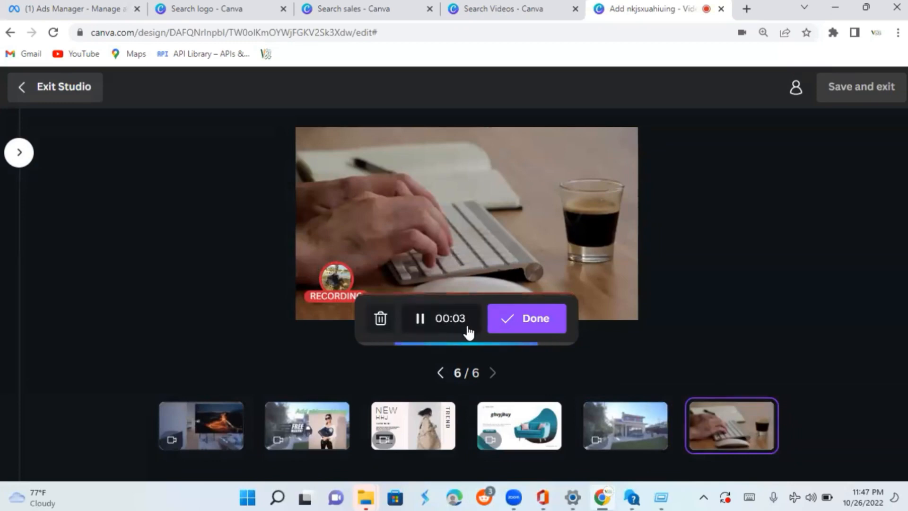
Step: Delete the camera recording made on page 1
left_click(200, 441)
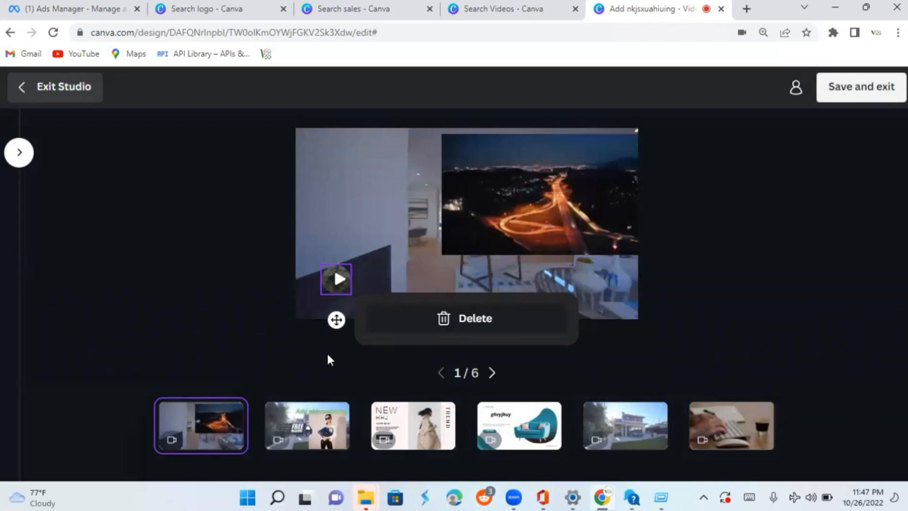
left_click(467, 321)
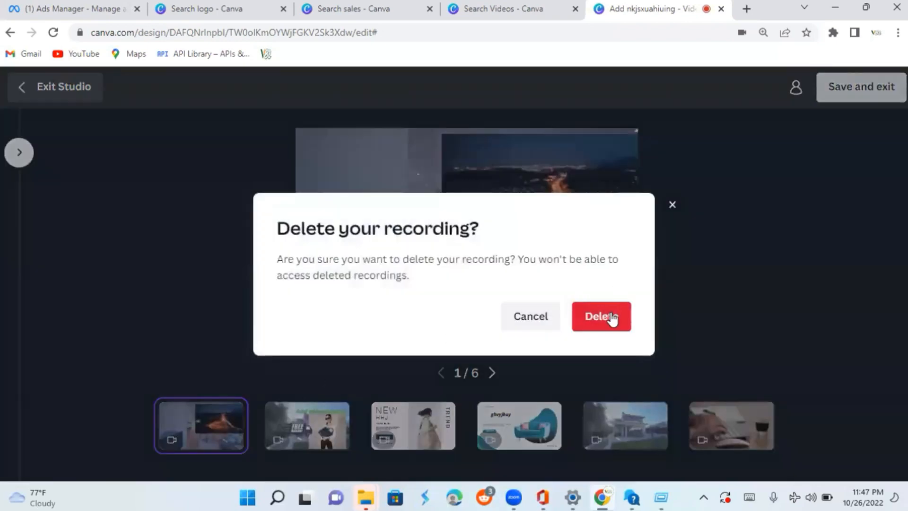
left_click(611, 319)
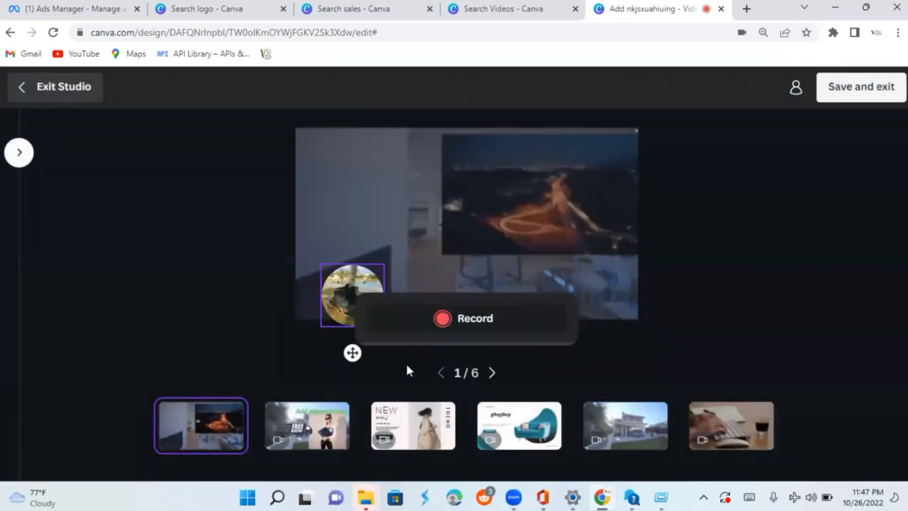
Step: Record a new camera clip on page 1, and save all recordings to the design
left_click(440, 318)
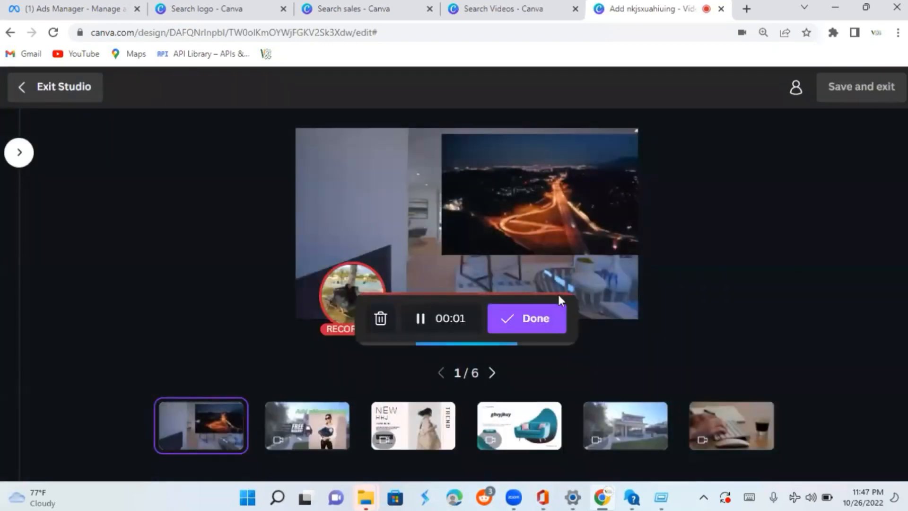
left_click(539, 323)
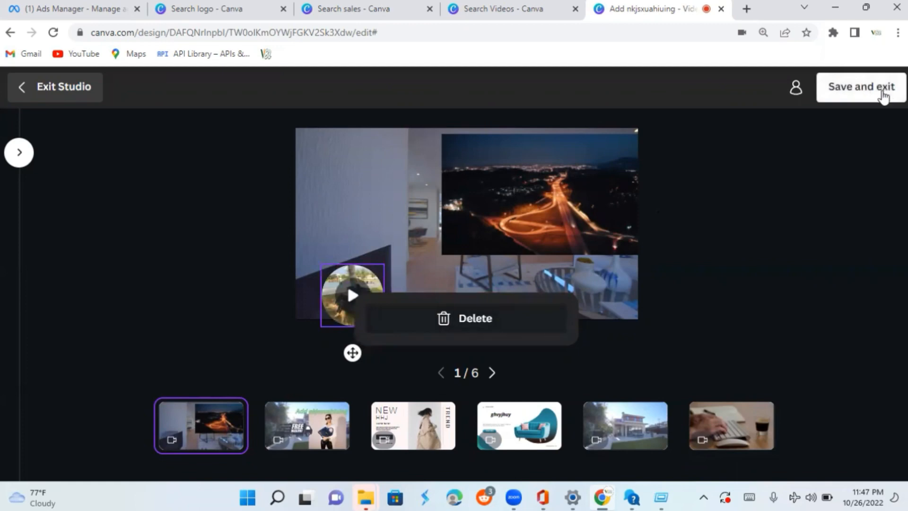
left_click(882, 94)
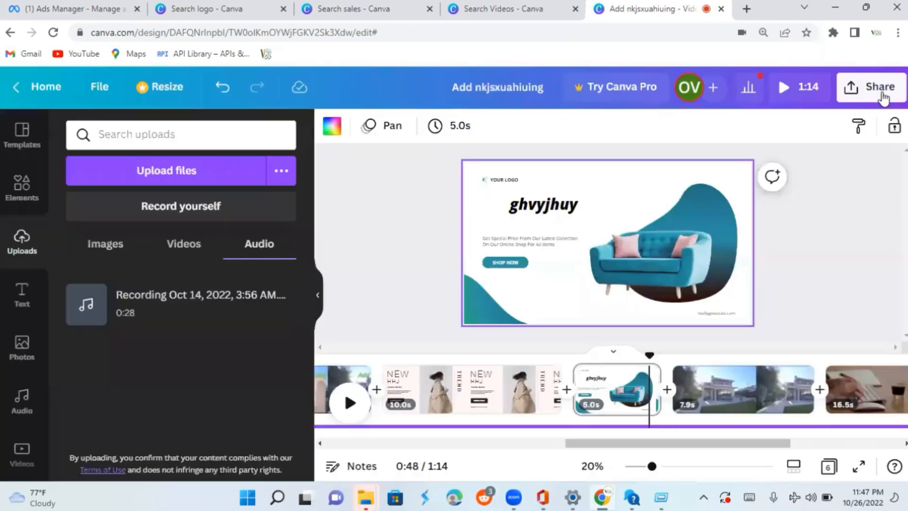
Step: Lower the background music track's volume to 9, playing the video before and after the change
left_click(356, 412)
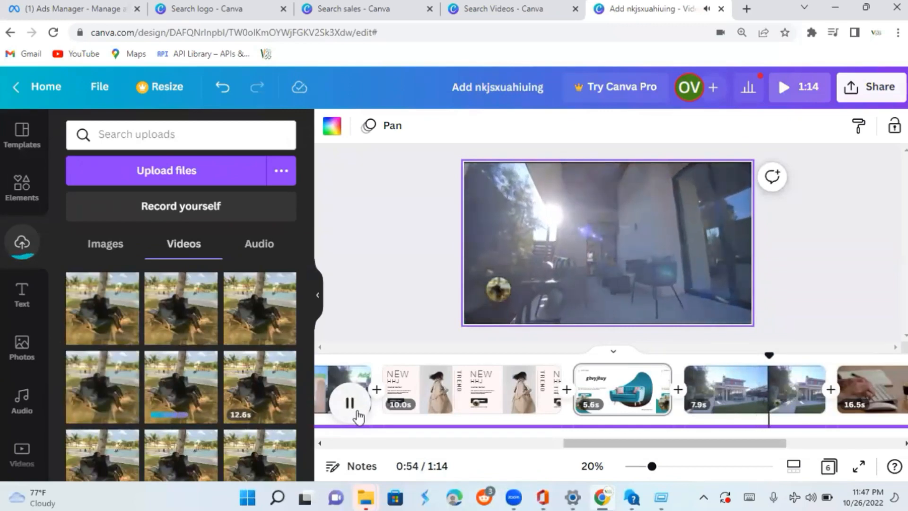
left_click(353, 407)
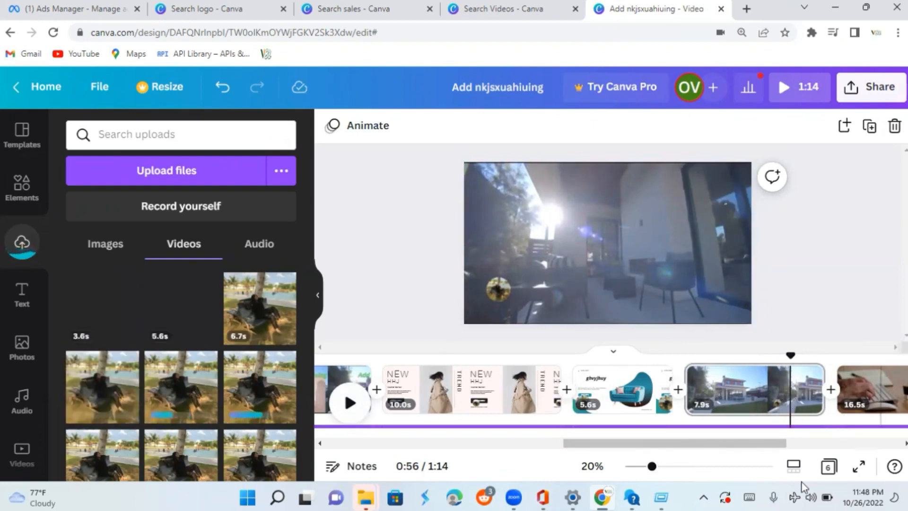
left_click(751, 427)
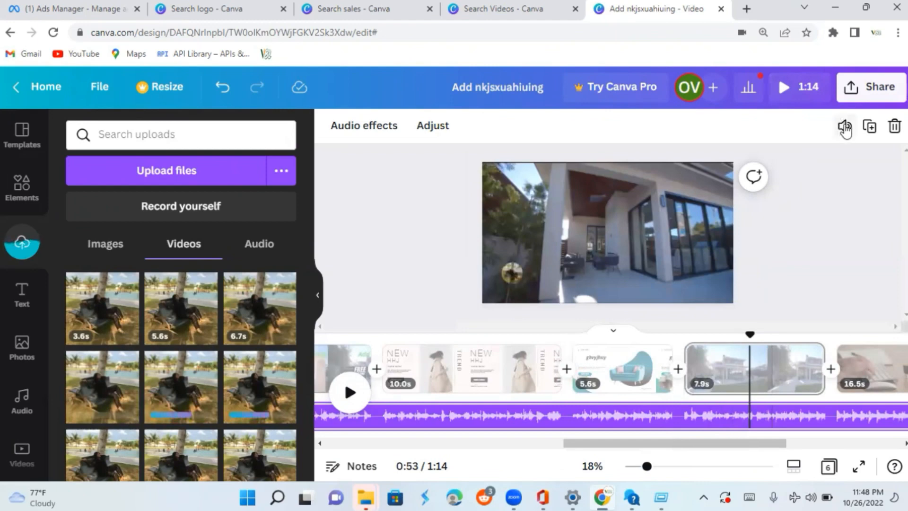
left_click(845, 126)
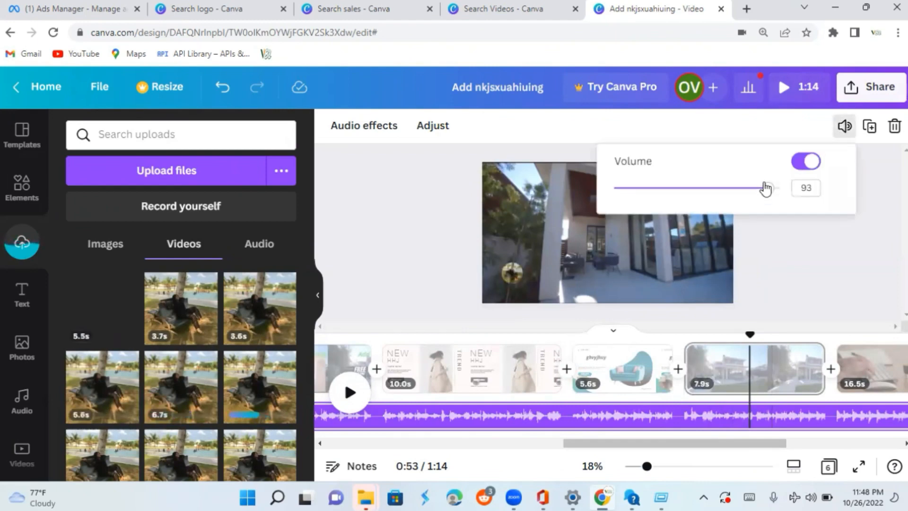
left_click_drag(764, 189, 629, 204)
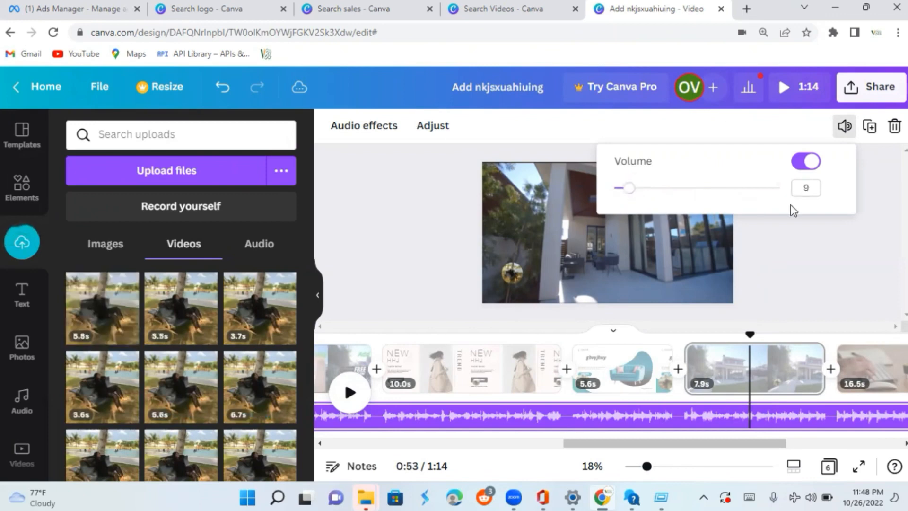
left_click(866, 236)
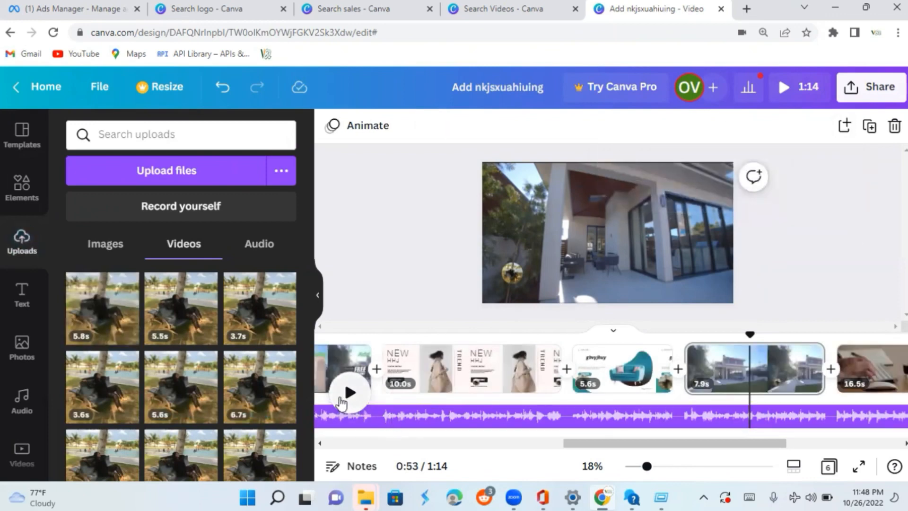
left_click(339, 396)
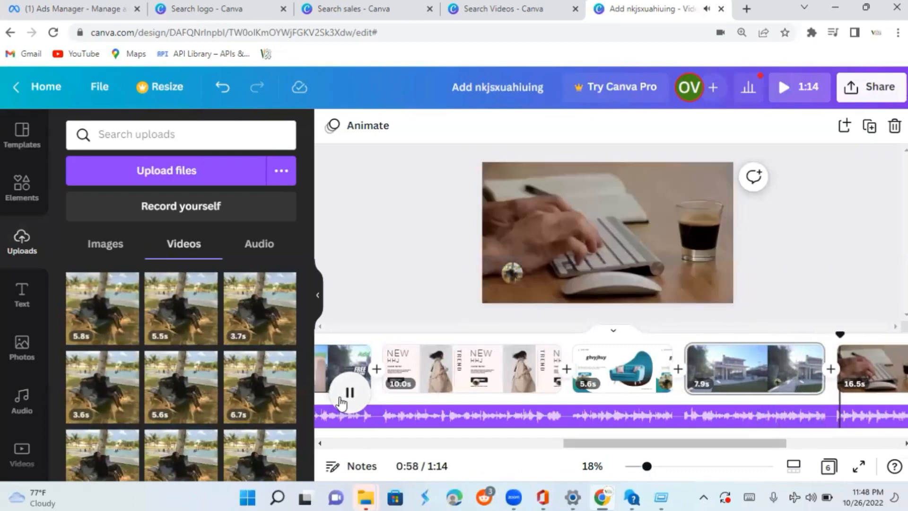
left_click(341, 402)
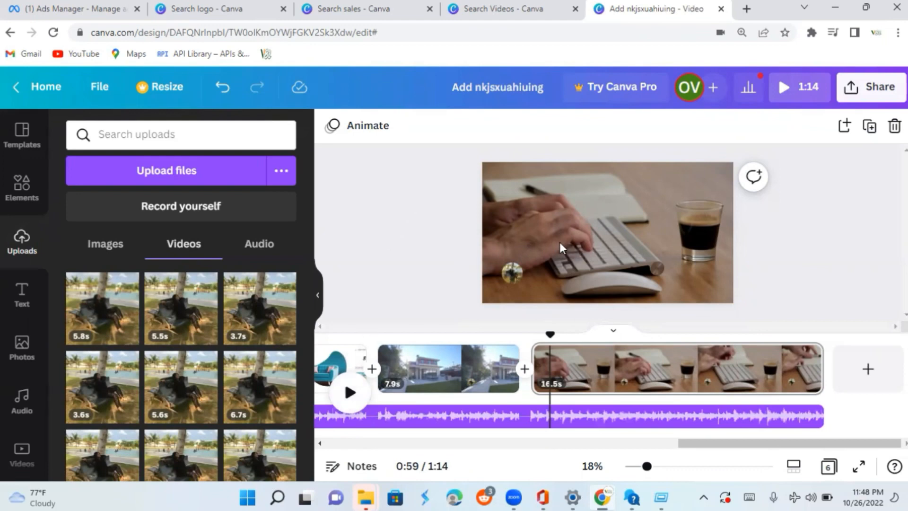
Step: View the video effects for page 6's typing clip, and split the page at about 1:04
left_click(548, 199)
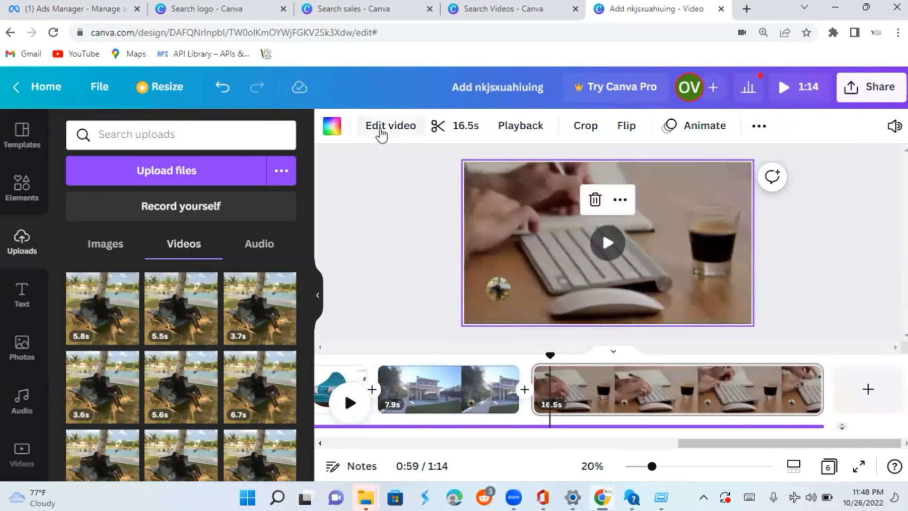
left_click(382, 130)
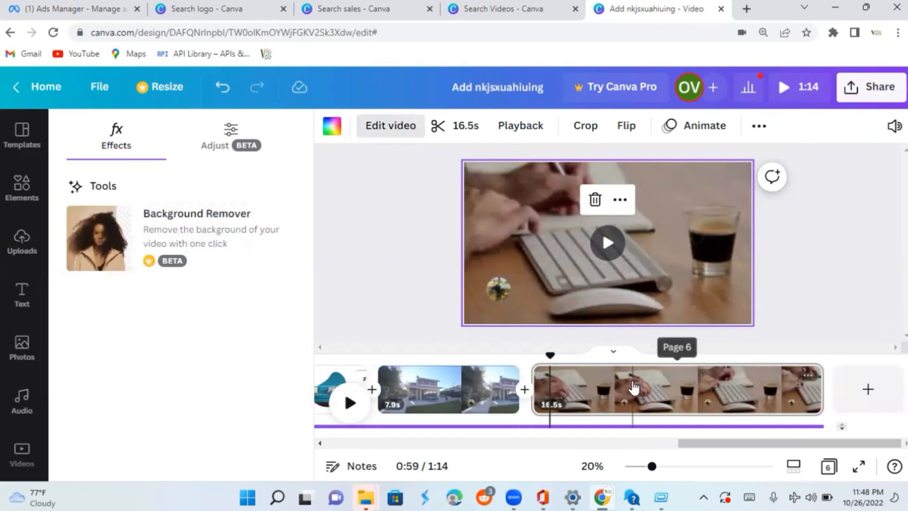
left_click(636, 403)
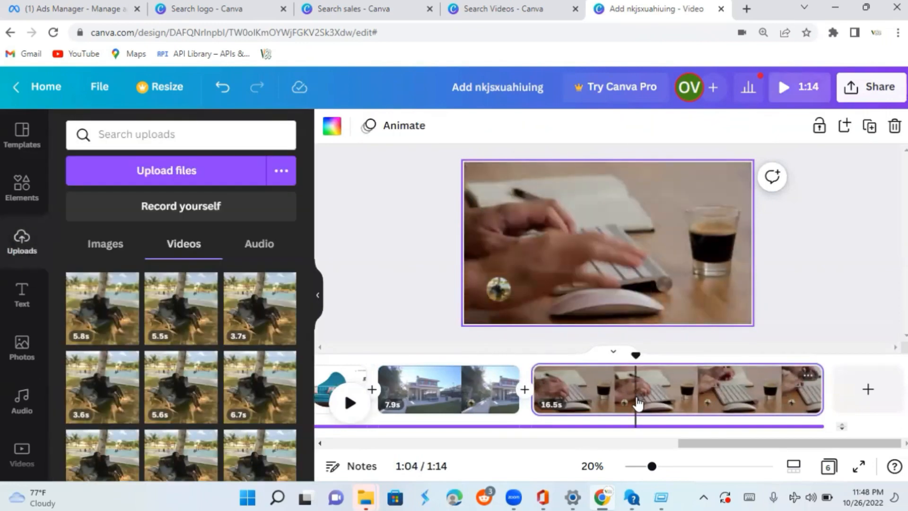
right_click(638, 403)
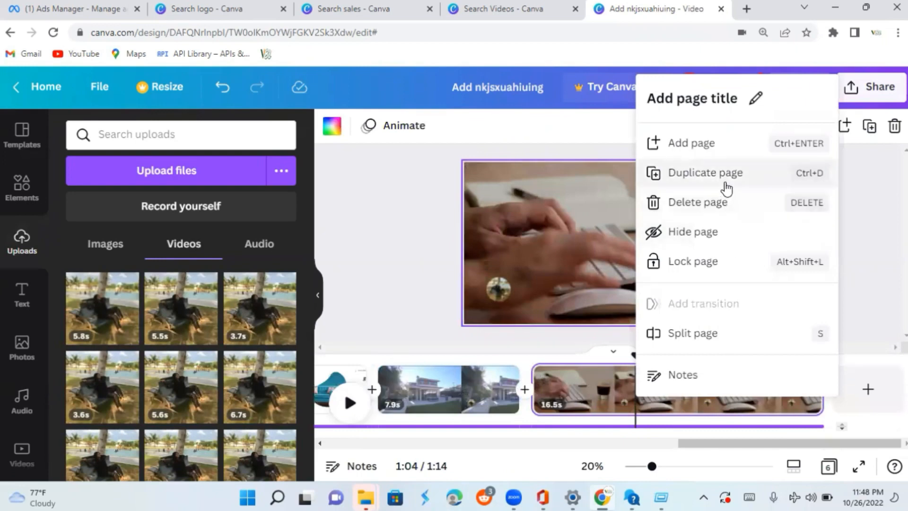
left_click(708, 337)
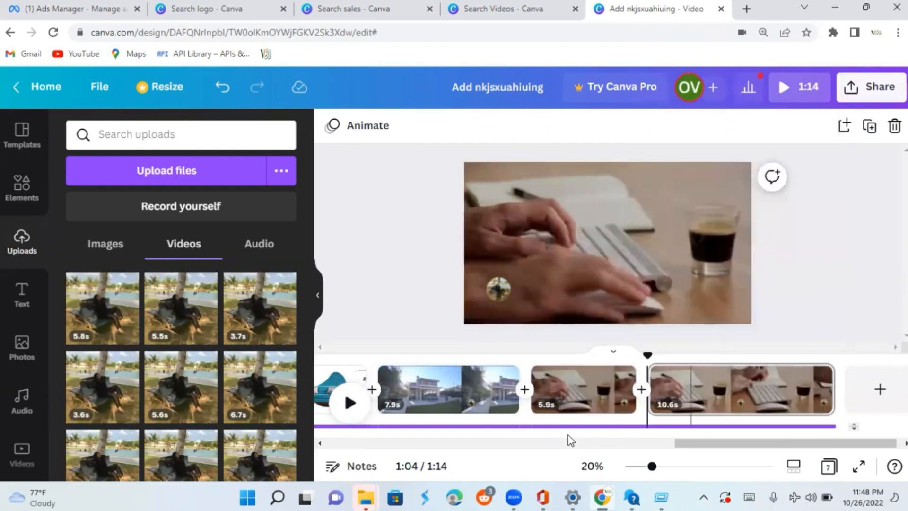
Step: Compare the two split parts of the typing clip and view the page options for the second part
left_click(576, 401)
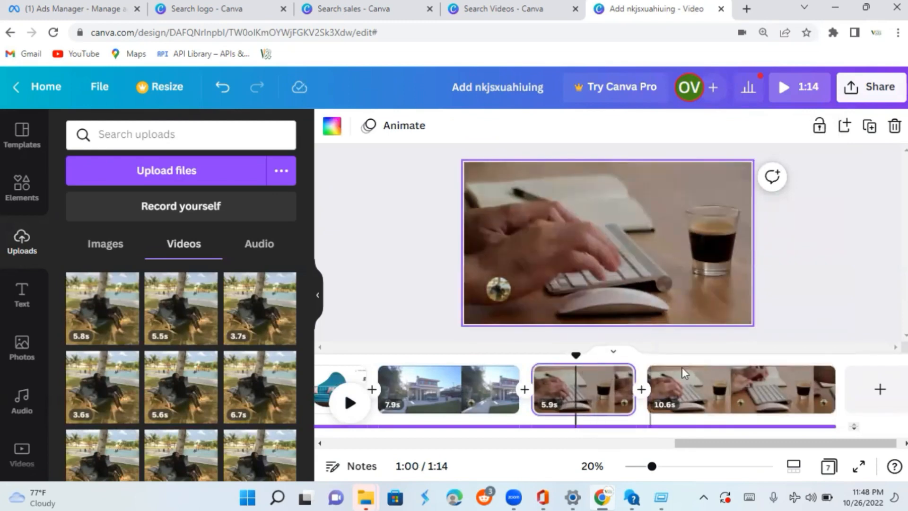
right_click(707, 392)
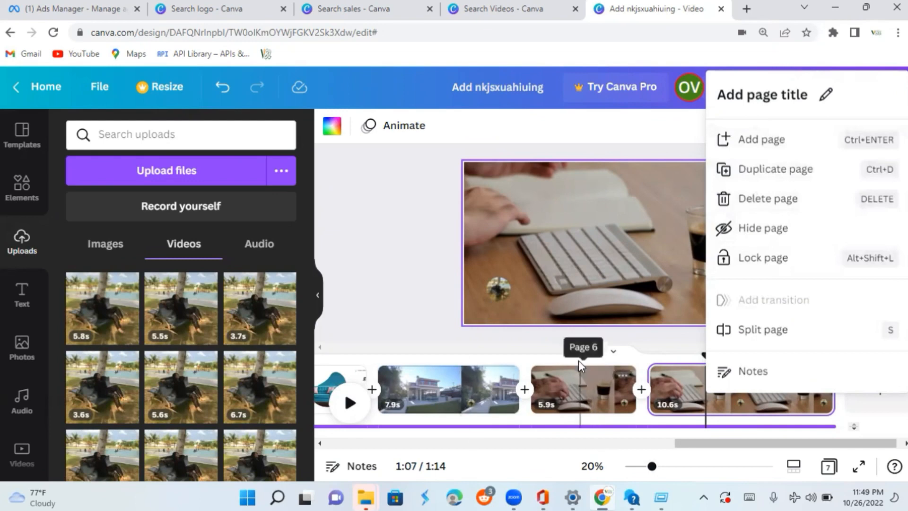
left_click(382, 200)
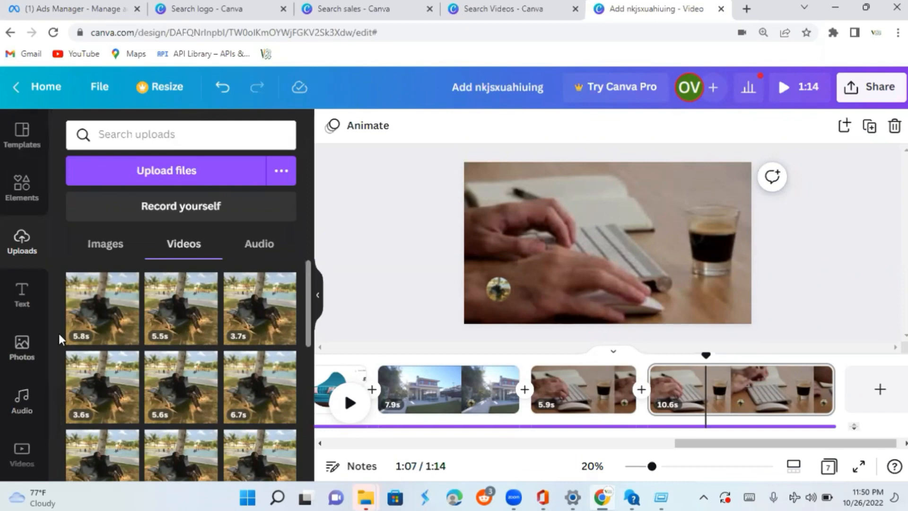
Step: Open the Fiverr website in a new browser tab by searching Google for fiverr
left_click(747, 9)
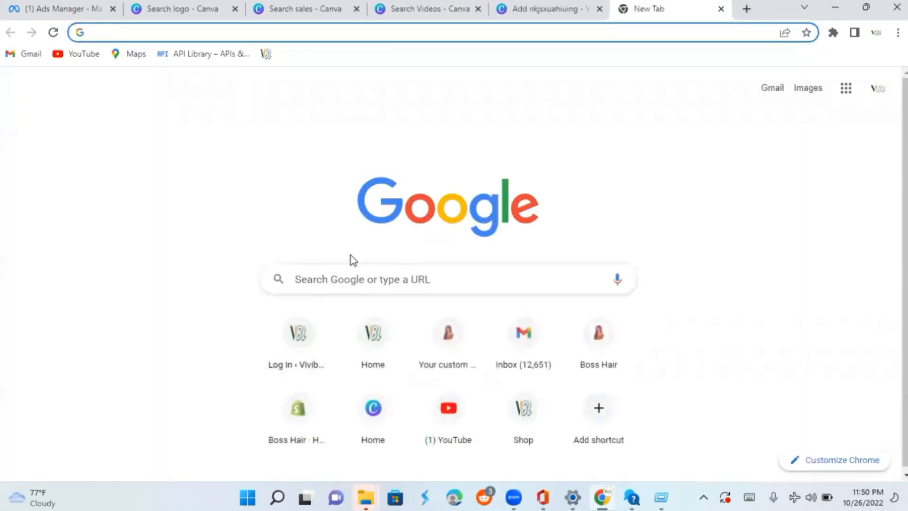
left_click(350, 280)
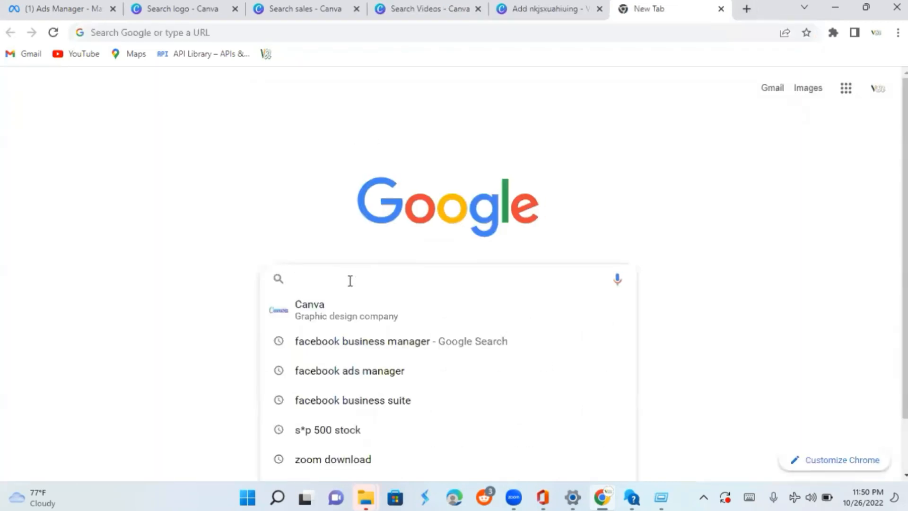
type("fiverr")
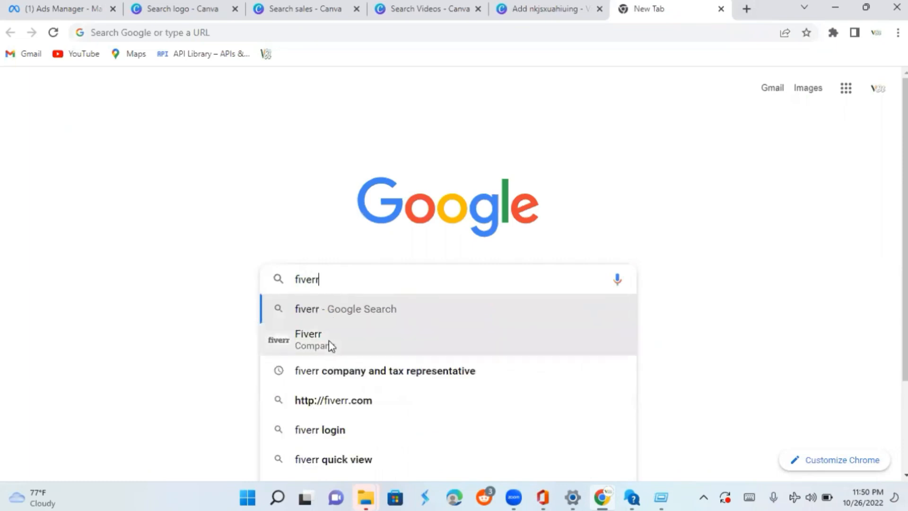
left_click(328, 339)
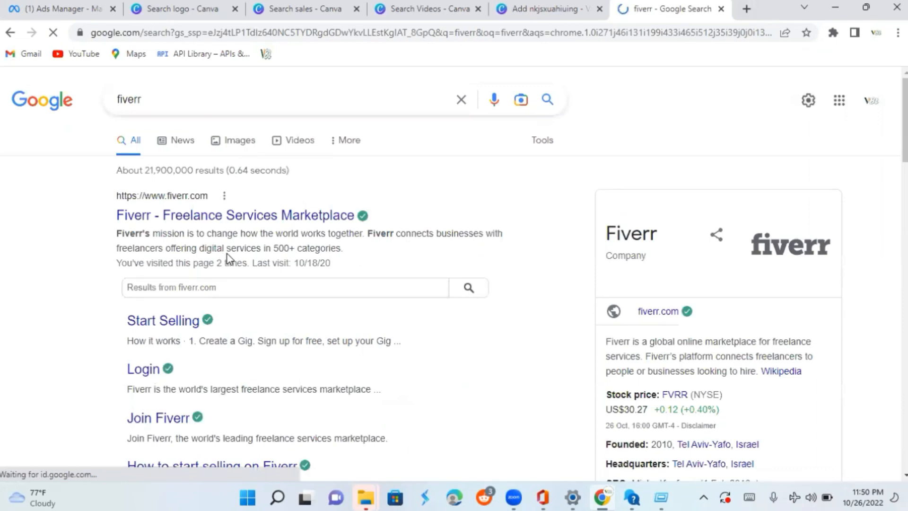
left_click(229, 213)
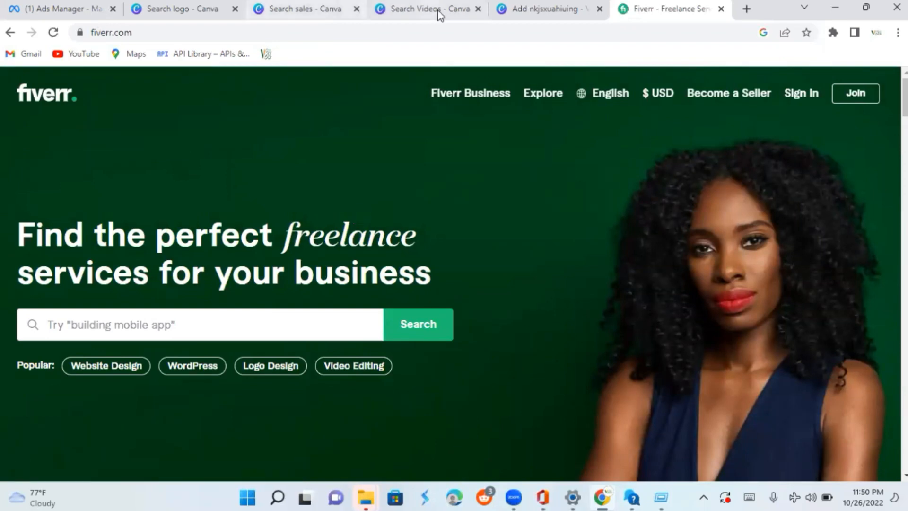
Step: Briefly revisit the Canva video design, return to Fiverr, and search for "logo design" services
left_click(502, 11)
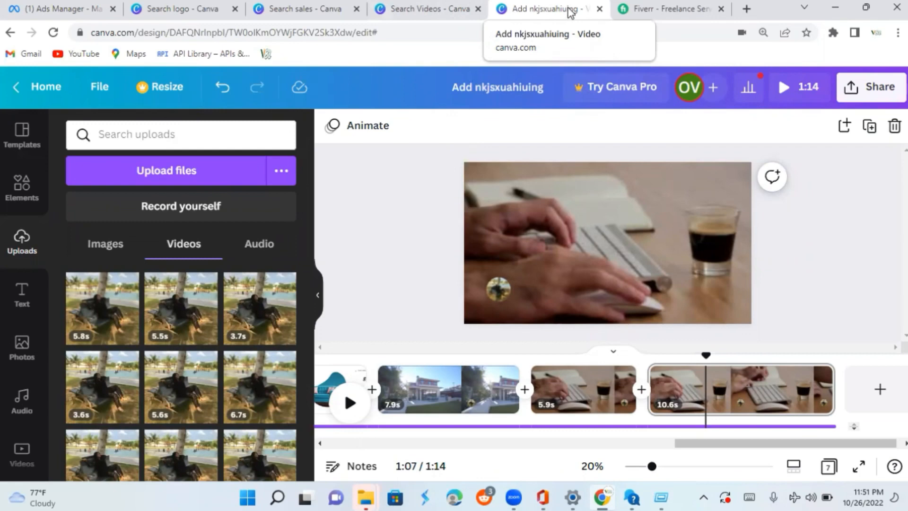
left_click(651, 9)
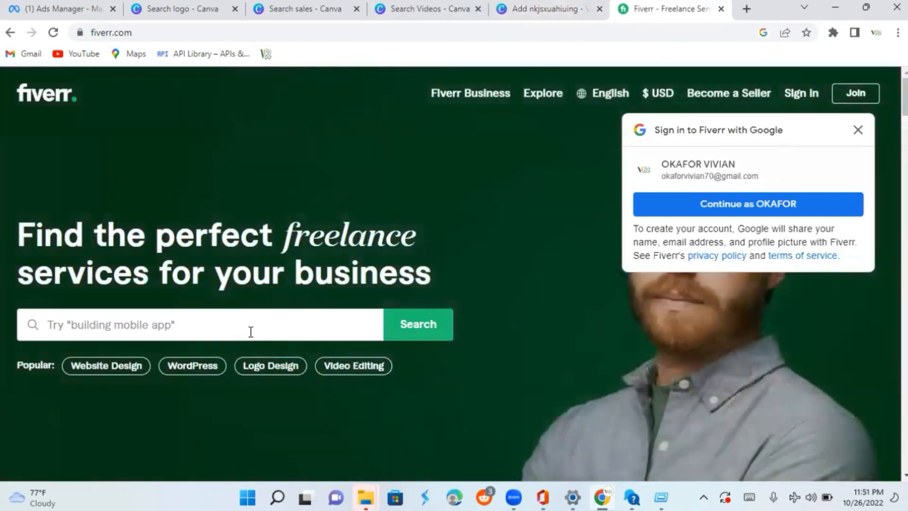
left_click(251, 332)
type("logo")
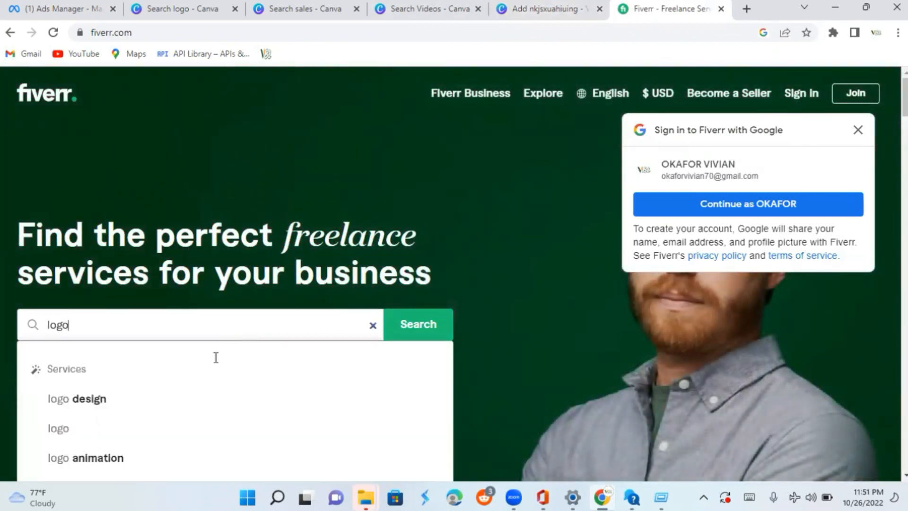
left_click(94, 401)
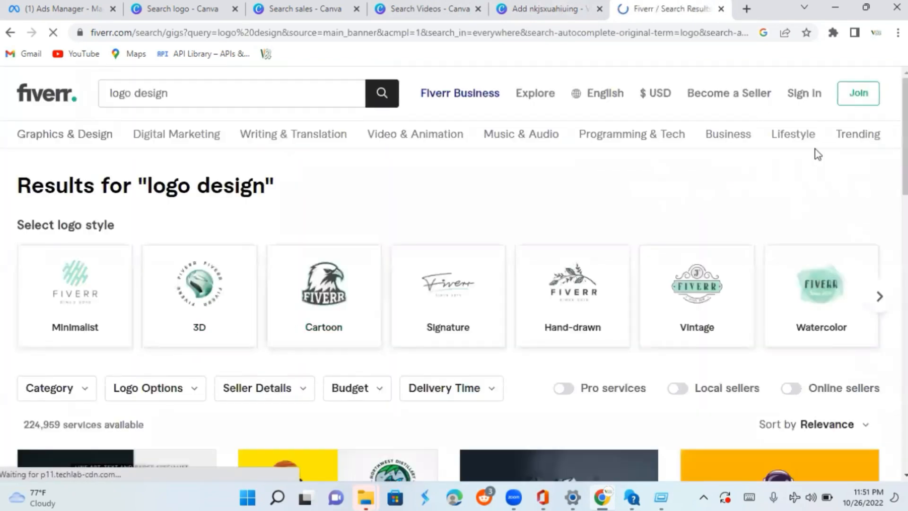
Step: Dismiss the Join Fiverr dialog and examine the logo design gigs, their sellers and starting prices
scroll(454, 274, "down", 4)
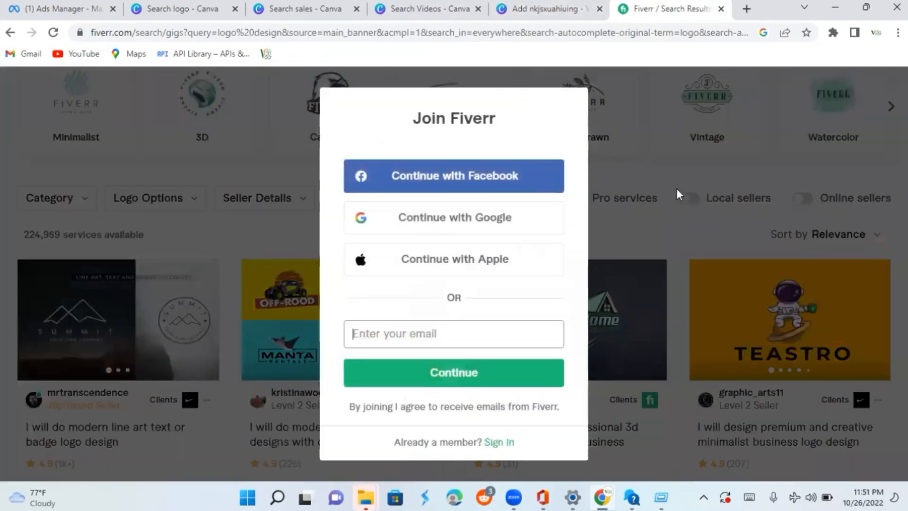
left_click(642, 206)
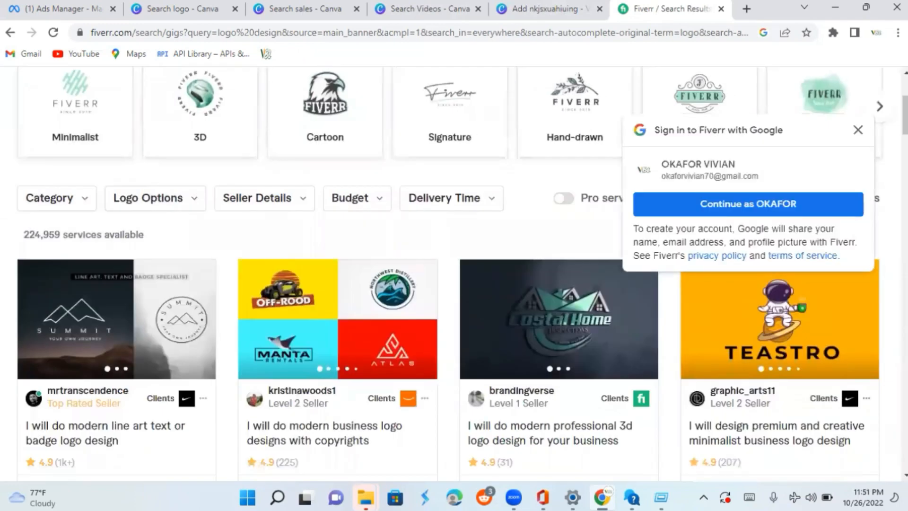
scroll(454, 274, "down", 8)
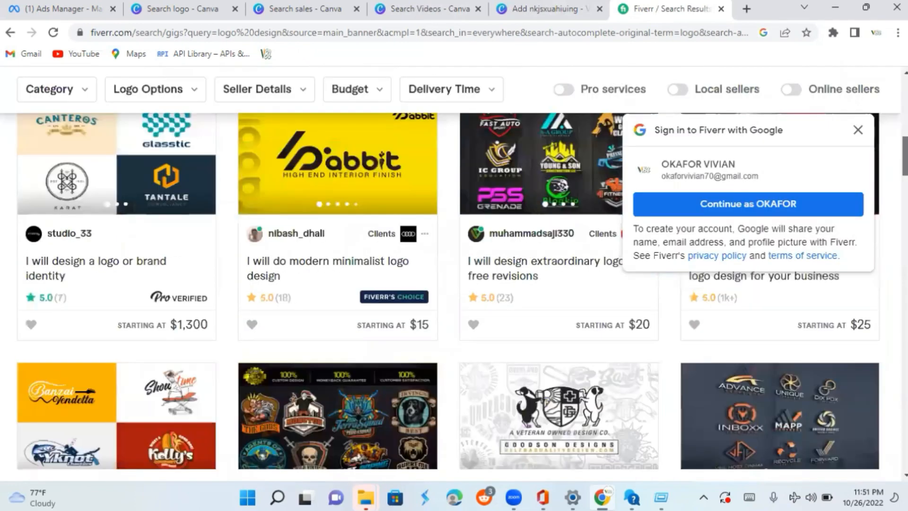
scroll(454, 274, "down", 5)
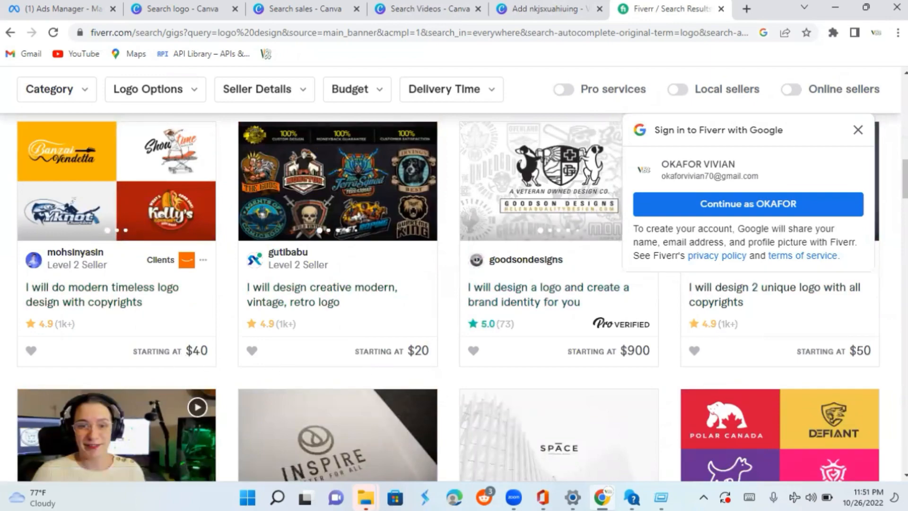
scroll(454, 274, "down", 14)
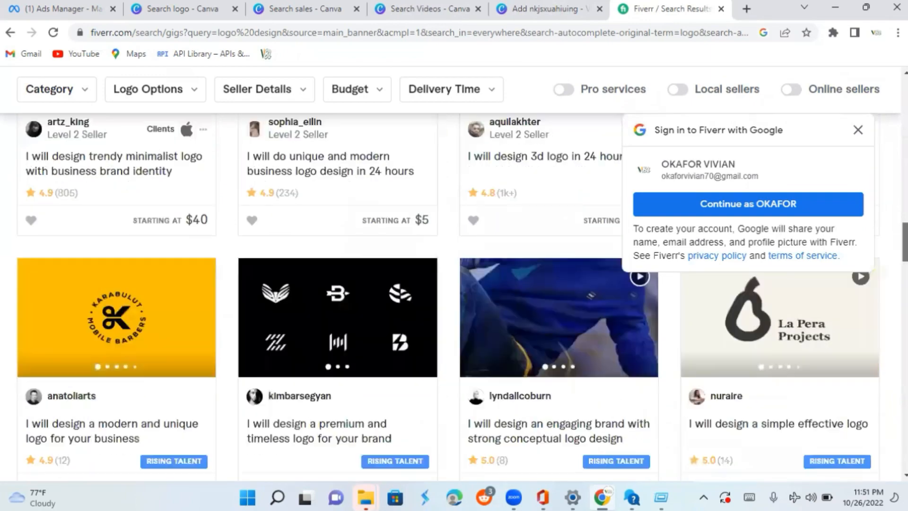
scroll(454, 274, "up", 10)
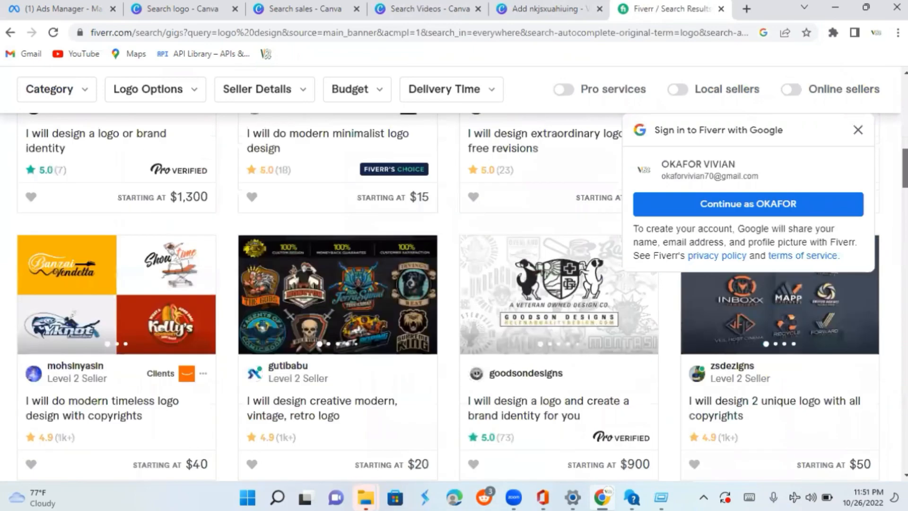
scroll(454, 275, "up", 10)
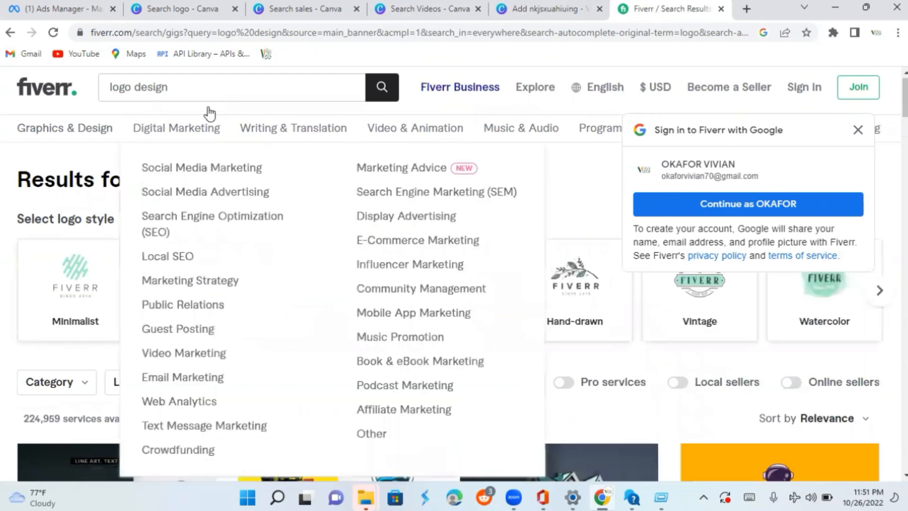
Step: View Fiverr's service categories and search for "logo design minimalist" services
mouse_move(407, 127)
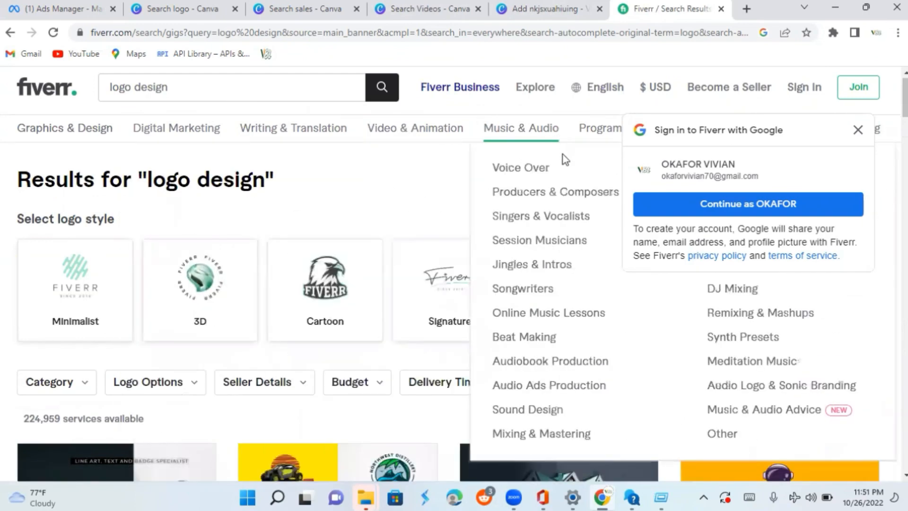
left_click(257, 97)
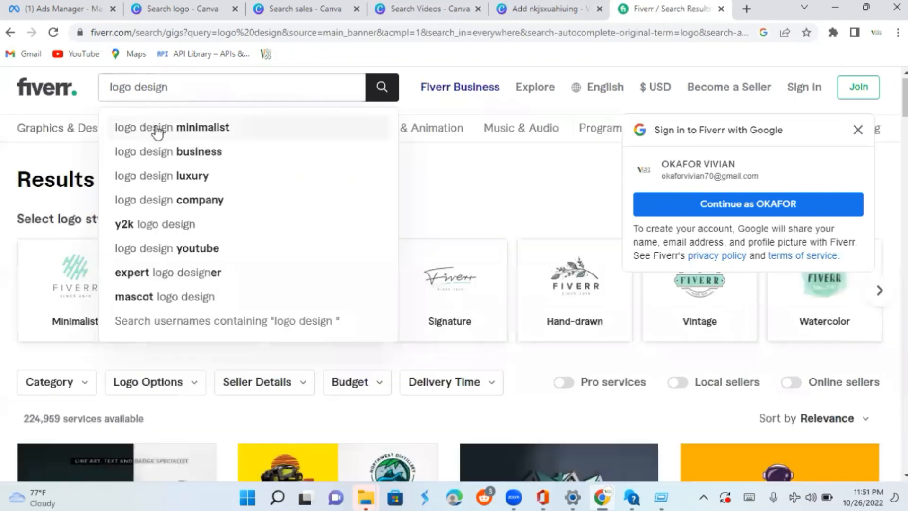
left_click(157, 128)
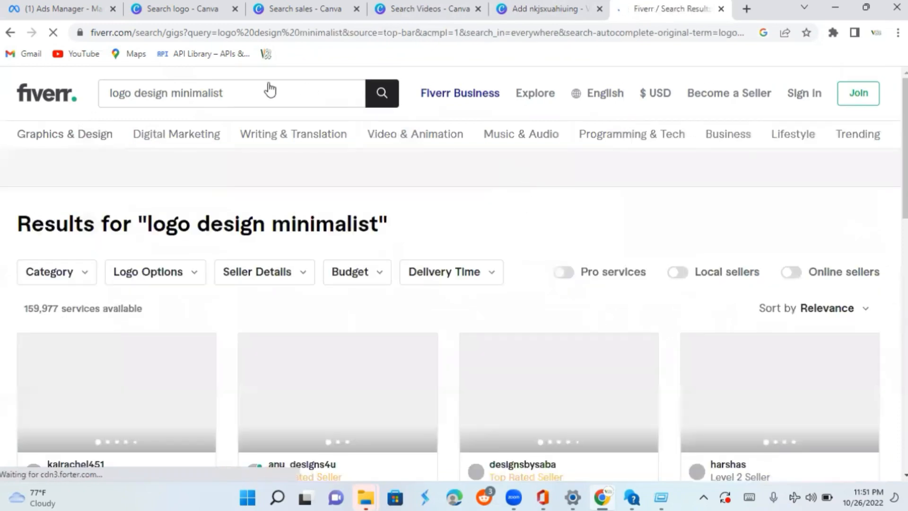
Step: Replace the Fiverr search query with the suggested "product video" search
left_click(213, 97)
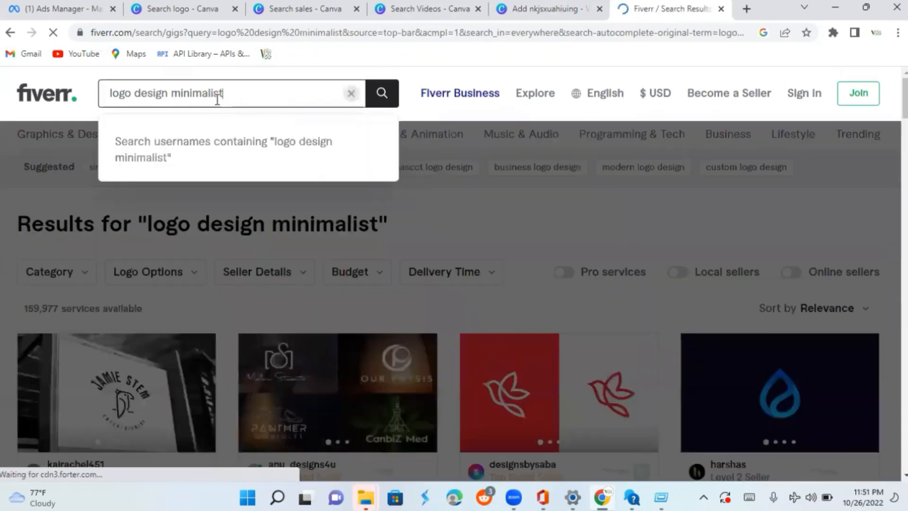
key("BackSpace")
key("BackSpace")
key("BackSpace")
key("BackSpace")
key("BackSpace")
key("BackSpace")
key("BackSpace")
key("BackSpace")
key("BackSpace")
key("BackSpace")
key("BackSpace")
key("BackSpace")
key("BackSpace")
key("BackSpace")
key("BackSpace")
key("BackSpace")
key("BackSpace")
key("BackSpace")
key("BackSpace")
key("BackSpace")
key("BackSpace")
key("BackSpace")
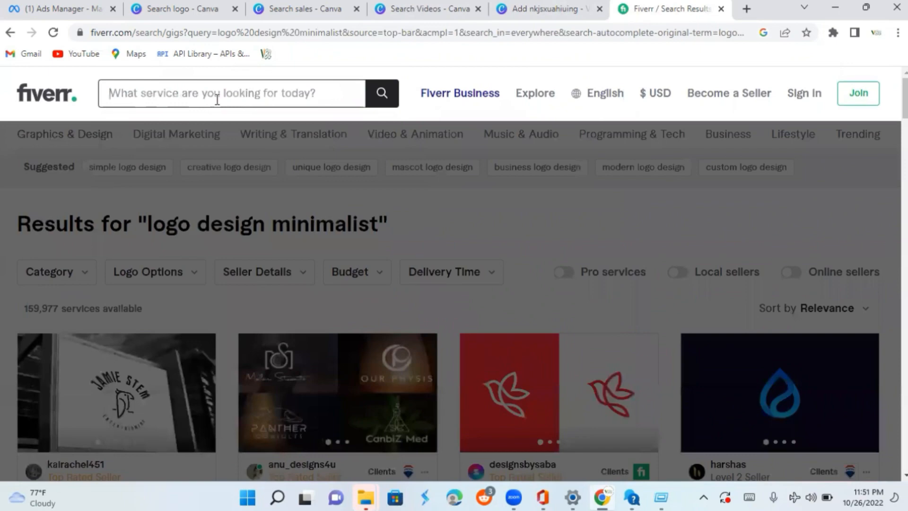
type("v")
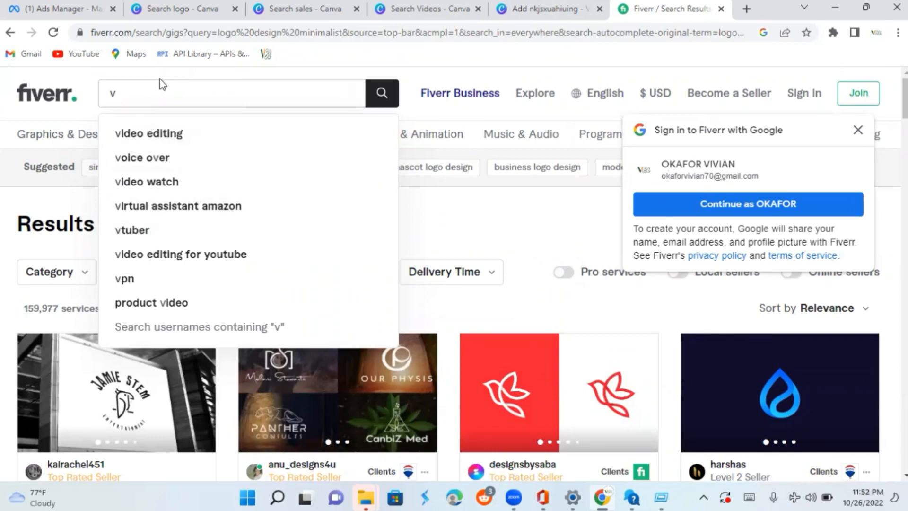
left_click(150, 302)
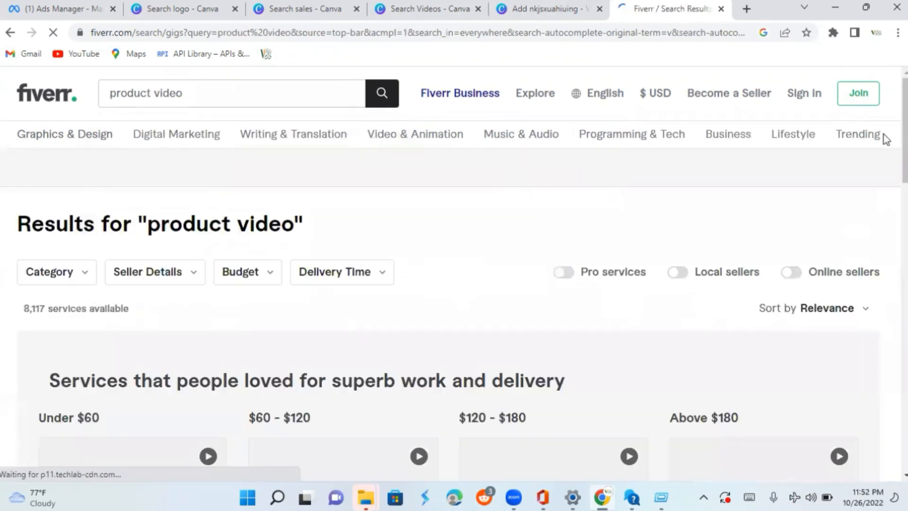
Step: Examine the product video gigs, their sellers and starting prices, and close the Google sign-in prompt
scroll(454, 274, "down", 7)
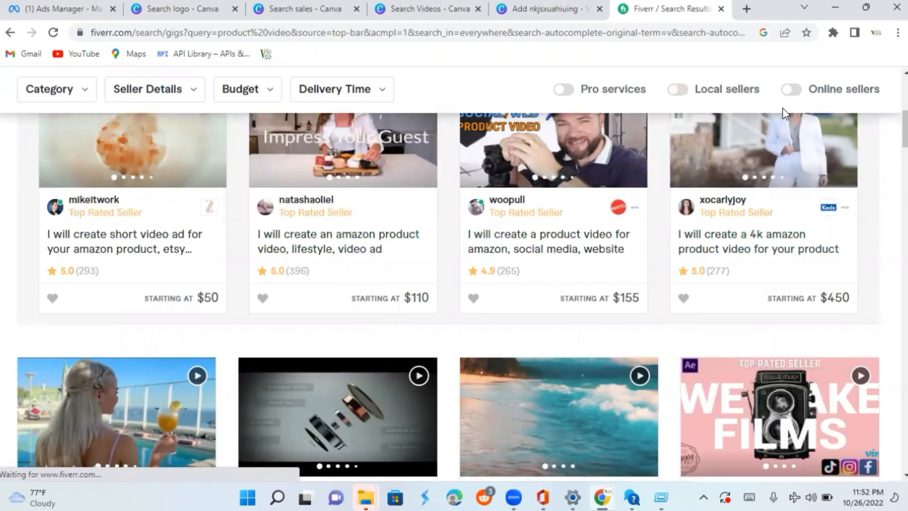
scroll(454, 284, "down", 8)
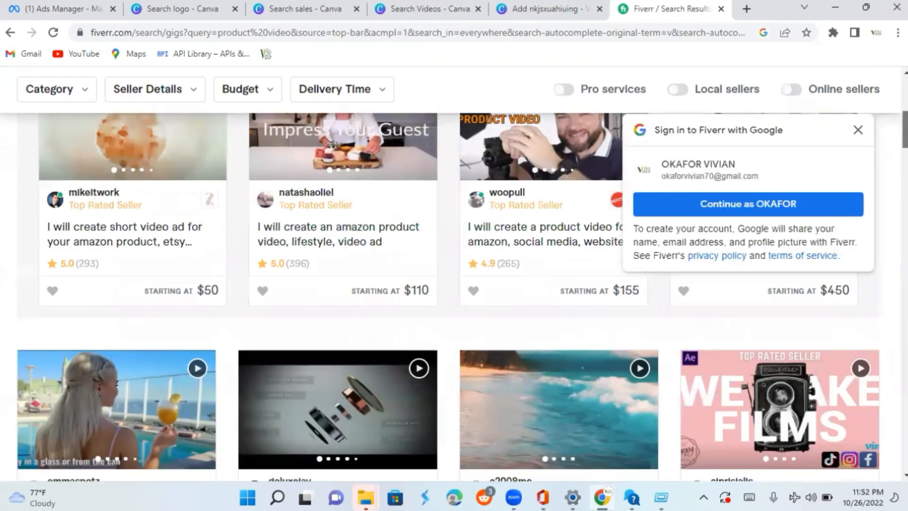
scroll(454, 284, "down", 5)
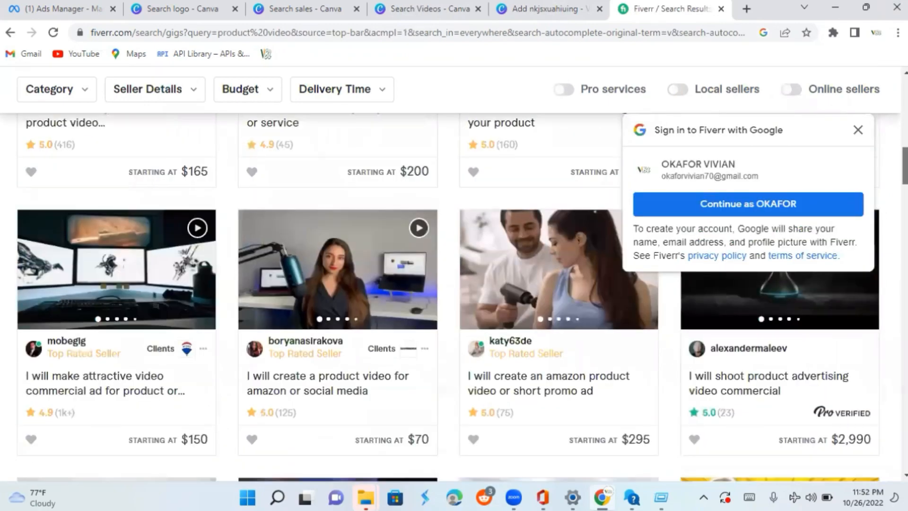
scroll(454, 284, "down", 9)
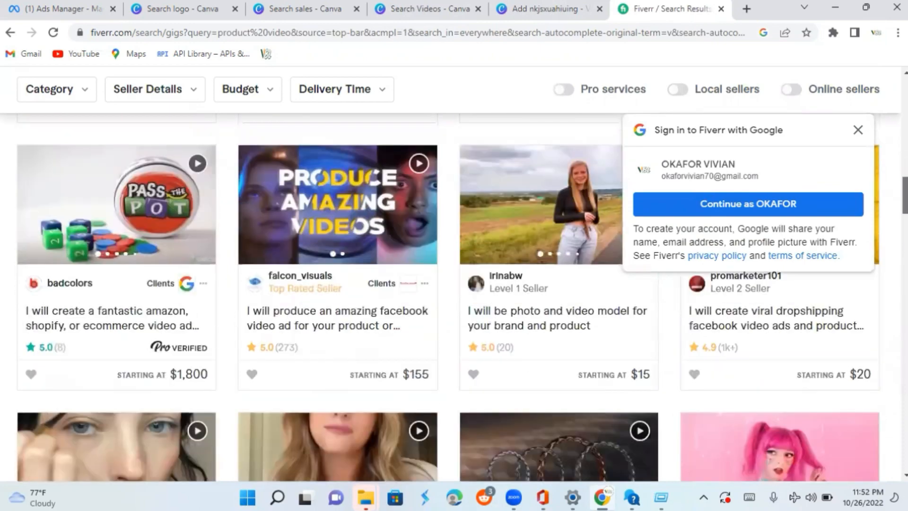
scroll(454, 284, "down", 4)
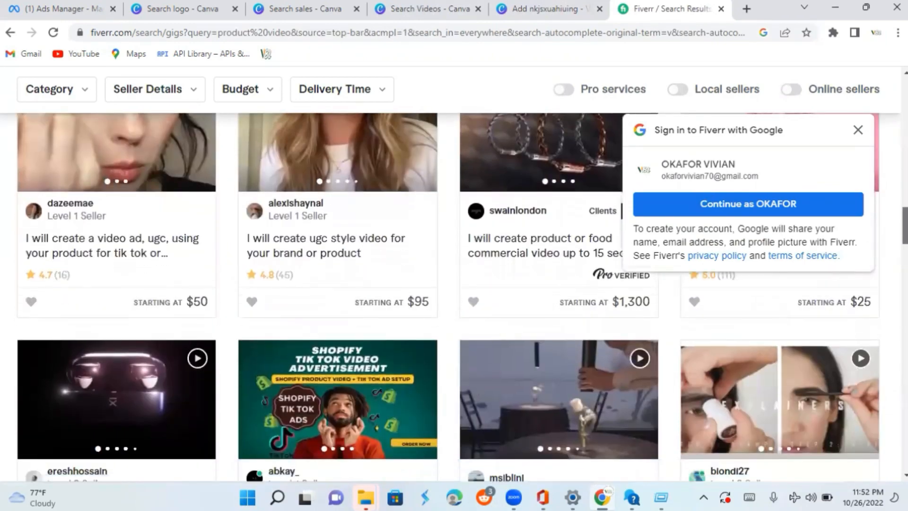
scroll(454, 283, "down", 3)
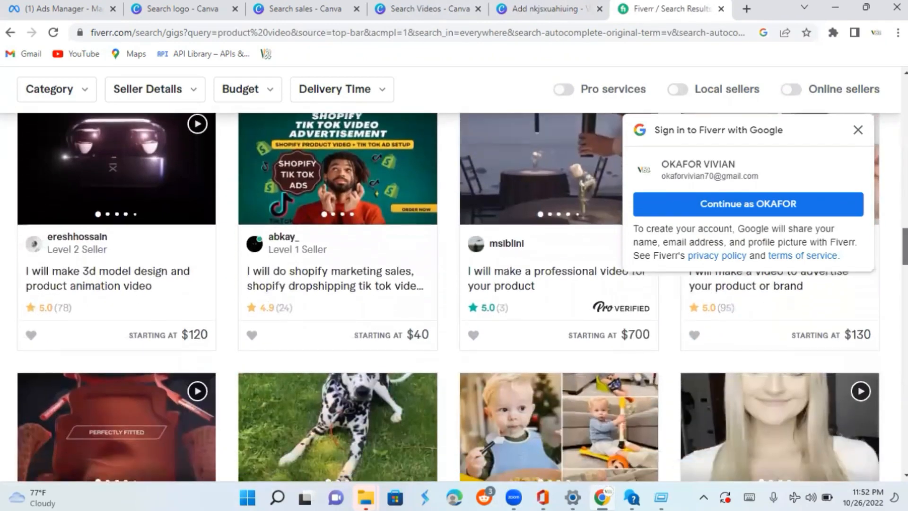
scroll(454, 284, "up", 1)
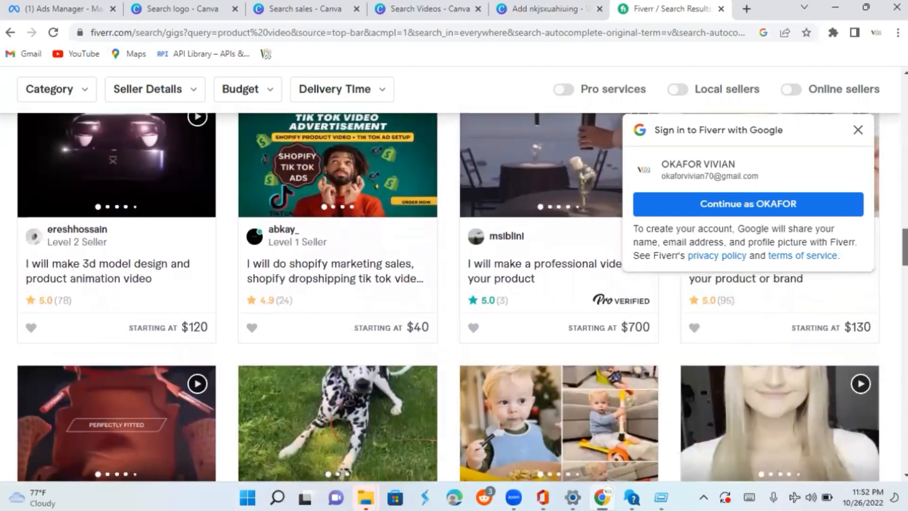
left_click(858, 131)
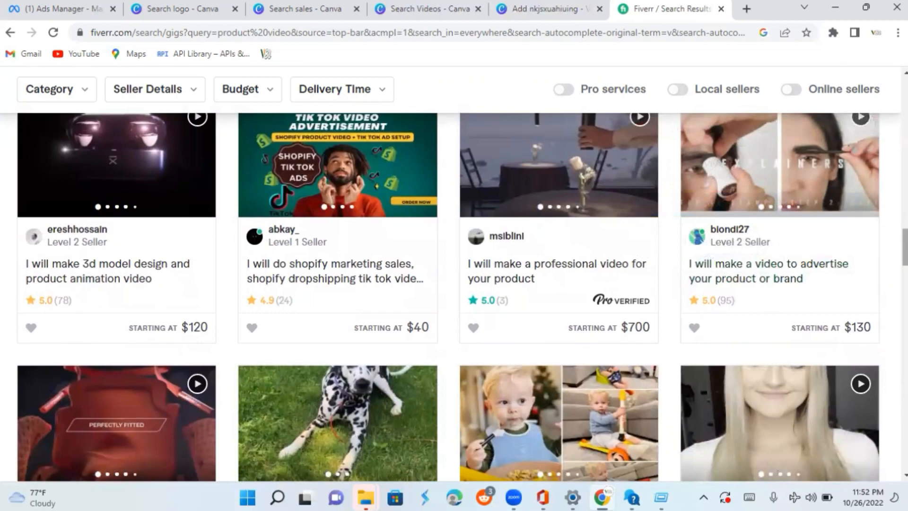
scroll(448, 297, "down", 2)
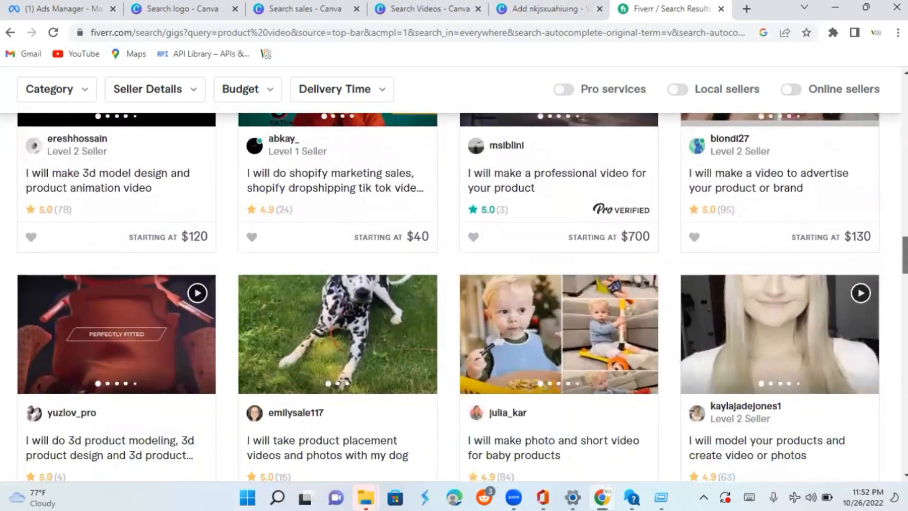
scroll(449, 297, "down", 3)
scroll(449, 297, "up", 2)
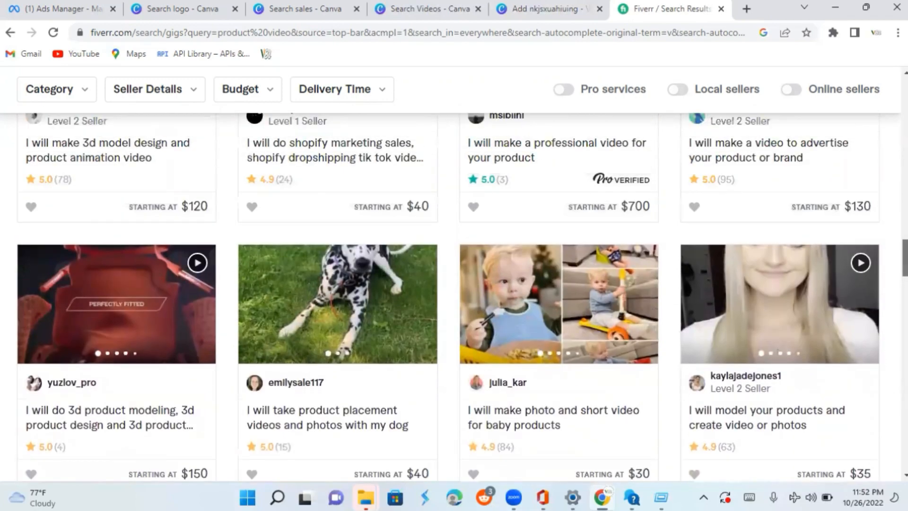
scroll(448, 297, "down", 3)
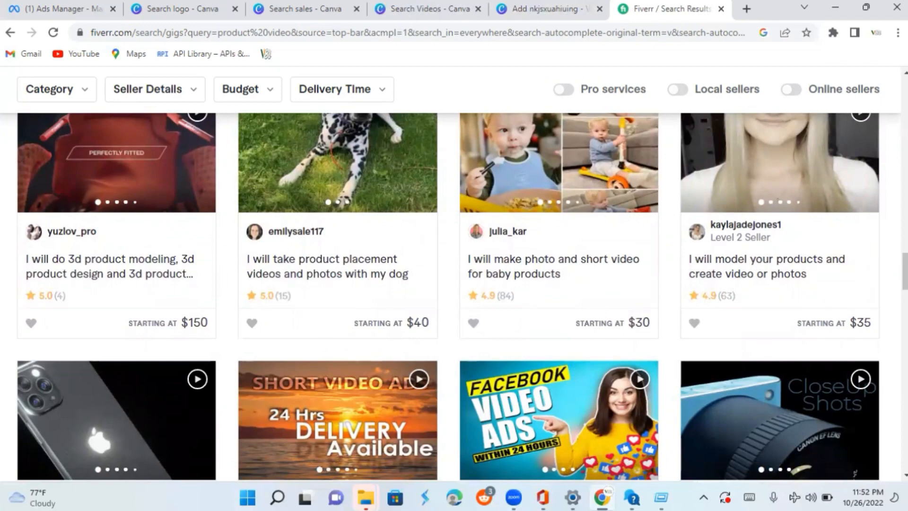
scroll(304, 95, "up", 10)
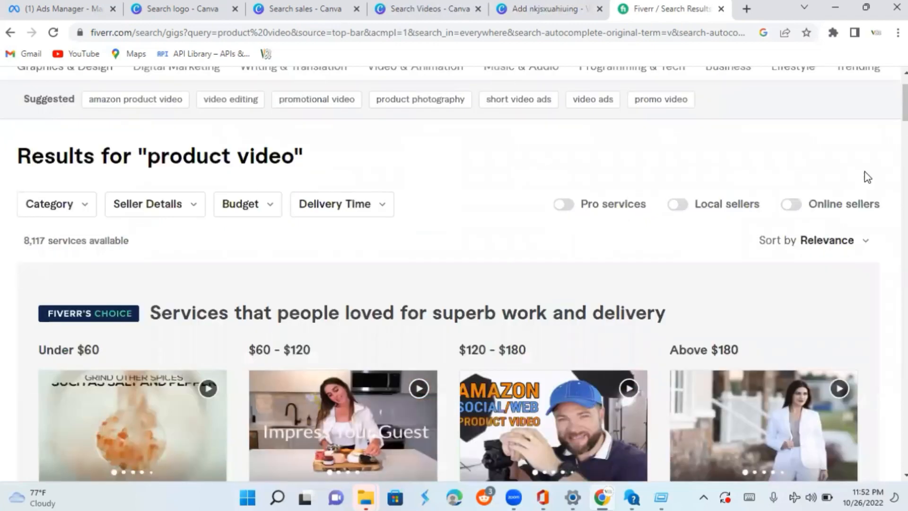
Step: Replace the Fiverr search query with the suggested "graphic design" search
scroll(473, 145, "up", 2)
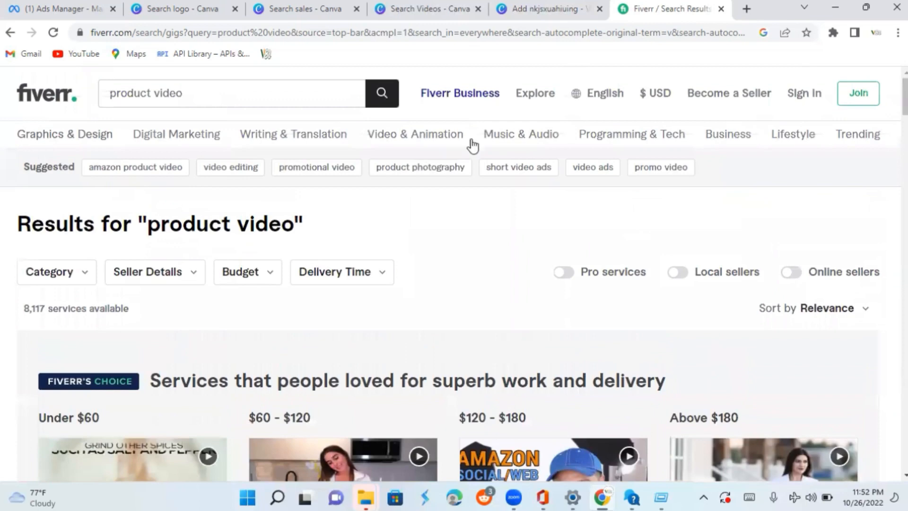
left_click(193, 101)
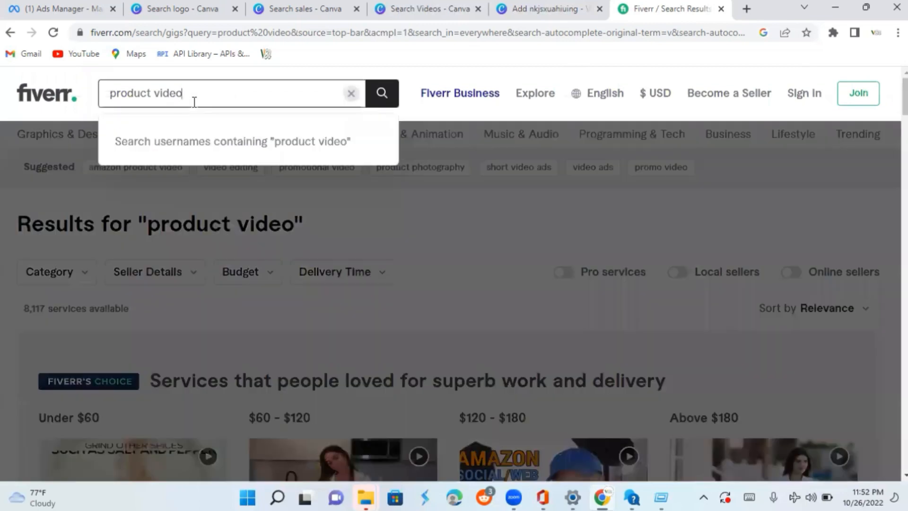
key("BackSpace")
key("BackSpace")
key("BackSpace")
key("BackSpace")
key("BackSpace")
key("BackSpace")
key("BackSpace")
key("BackSpace")
key("BackSpace")
key("BackSpace")
key("BackSpace")
key("BackSpace")
key("BackSpace")
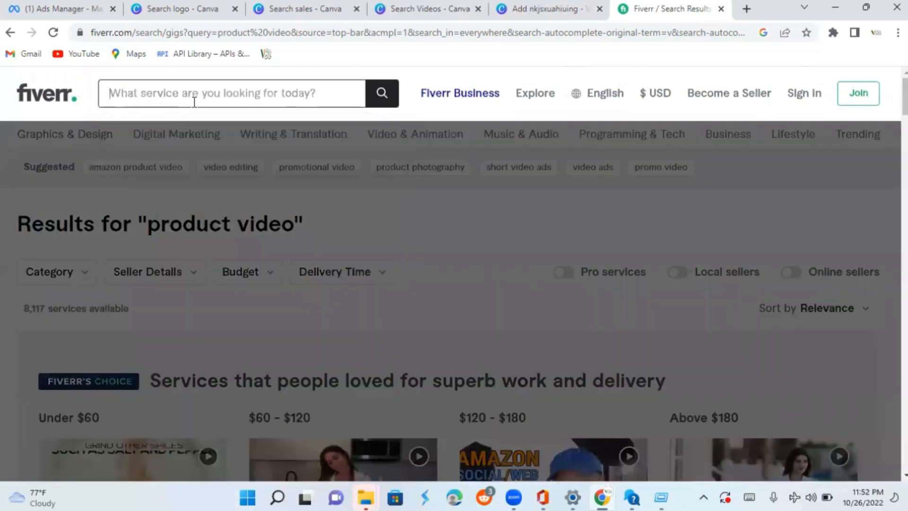
type("graphi")
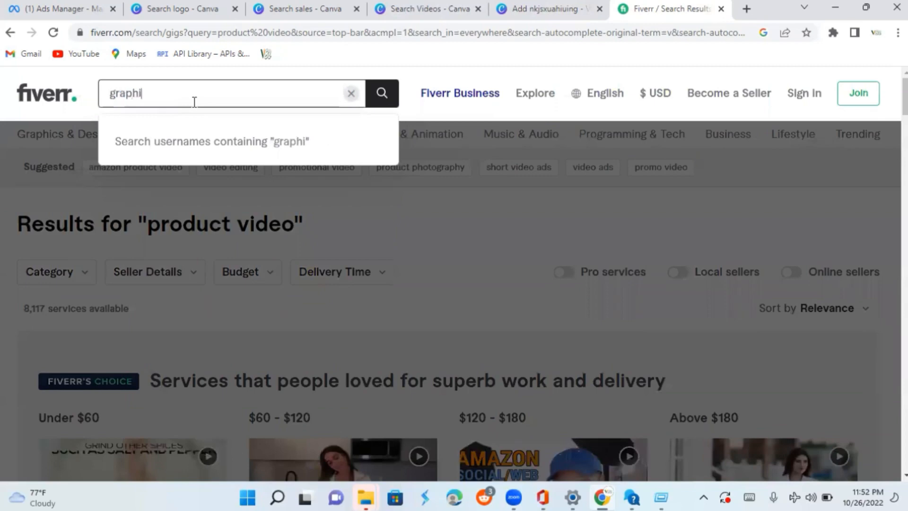
type("c des")
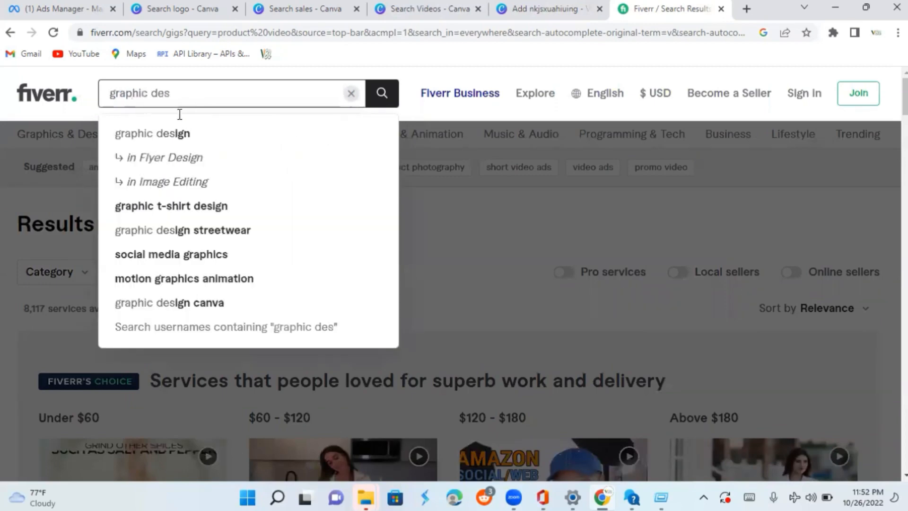
left_click(147, 140)
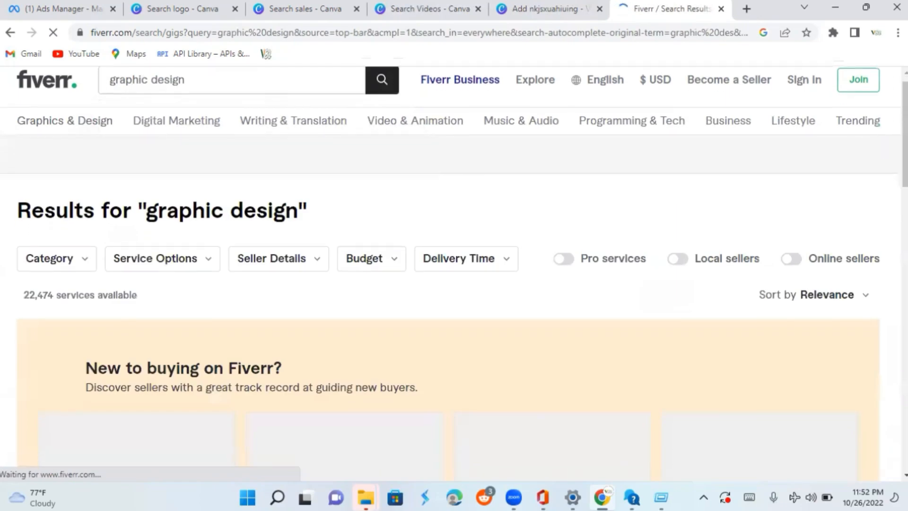
Step: Browse the graphic design gigs and open the $5 gig offering graphic design, redesign, vector art and photo editing
scroll(454, 269, "down", 8)
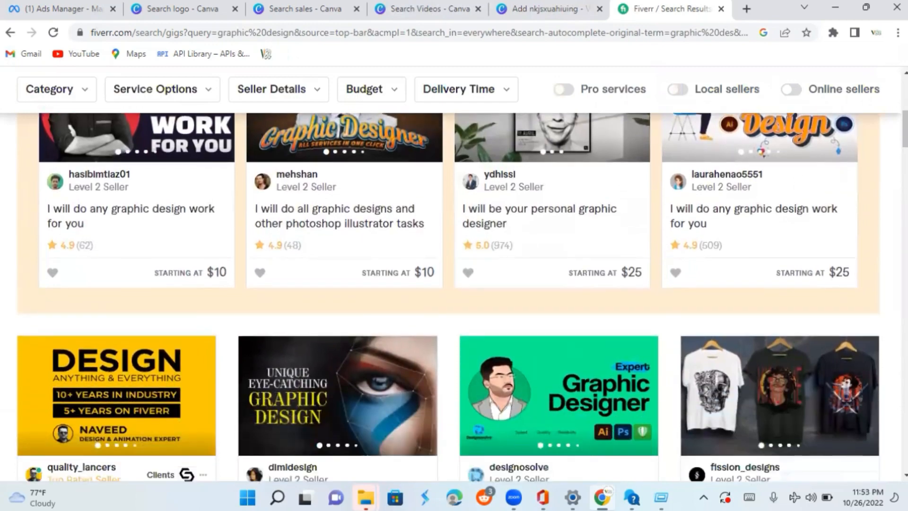
scroll(454, 297, "down", 6)
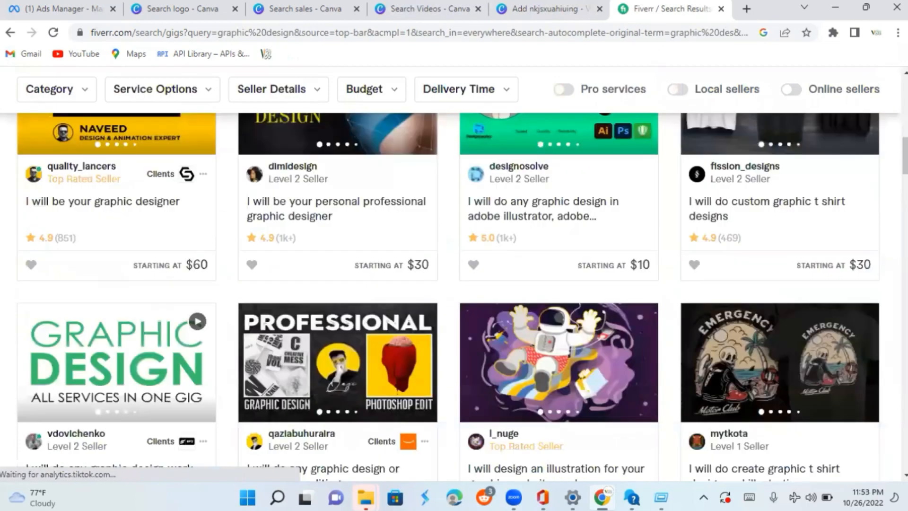
scroll(454, 297, "down", 5)
scroll(454, 297, "down", 8)
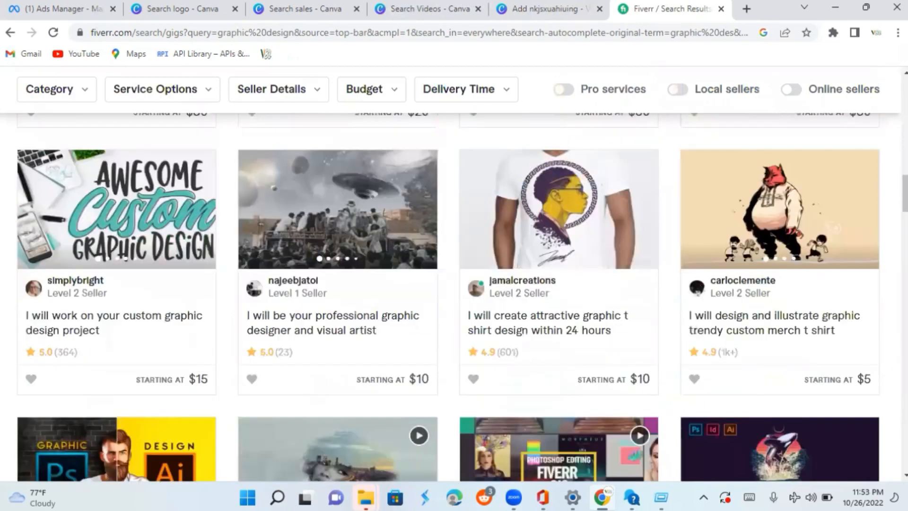
scroll(454, 297, "down", 1)
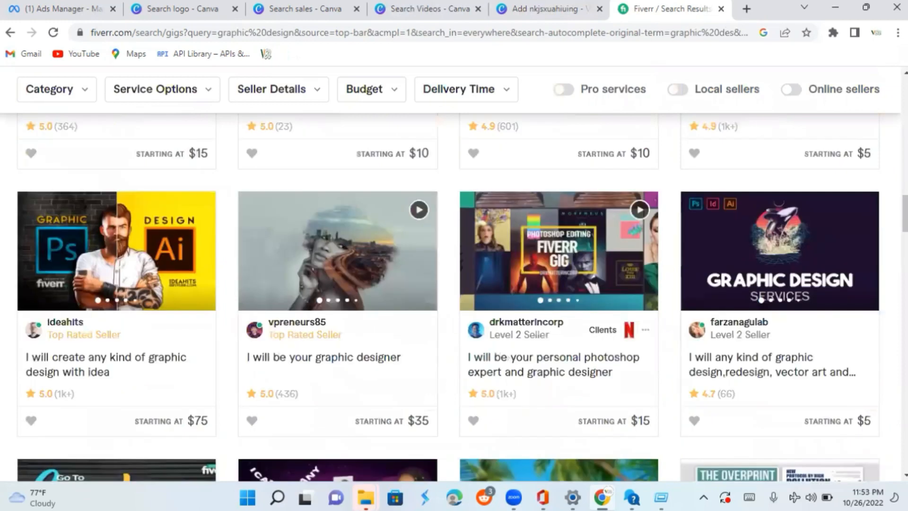
left_click(771, 231)
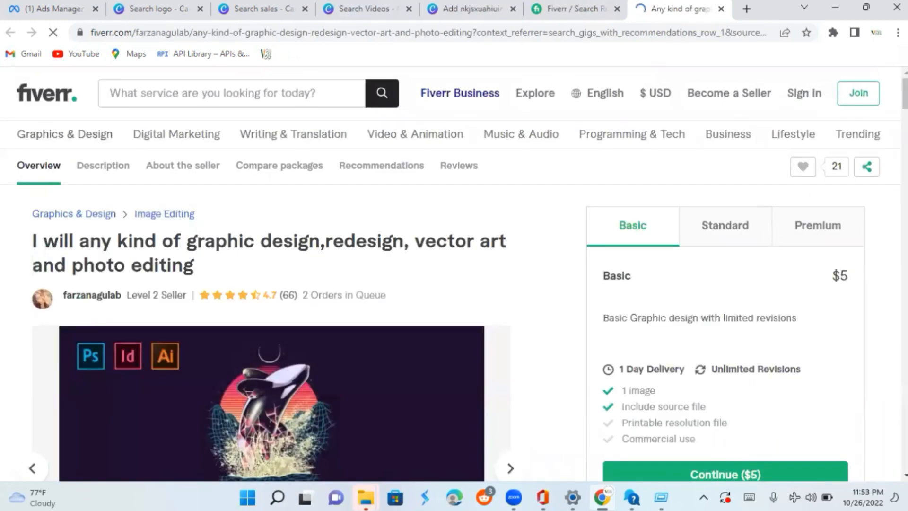
Step: Examine the gig's Basic package, seller reviews and the list of services in its description
scroll(454, 279, "down", 6)
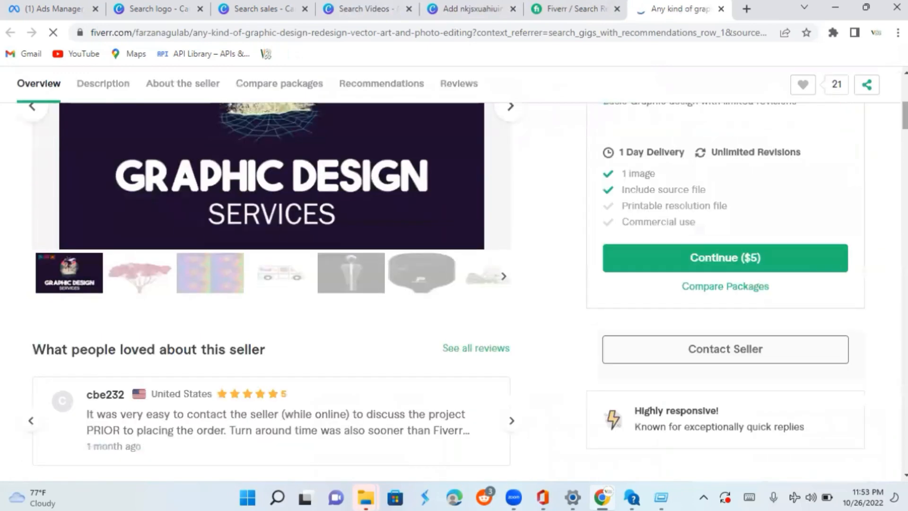
scroll(454, 279, "up", 5)
left_click_drag(905, 97, 905, 152)
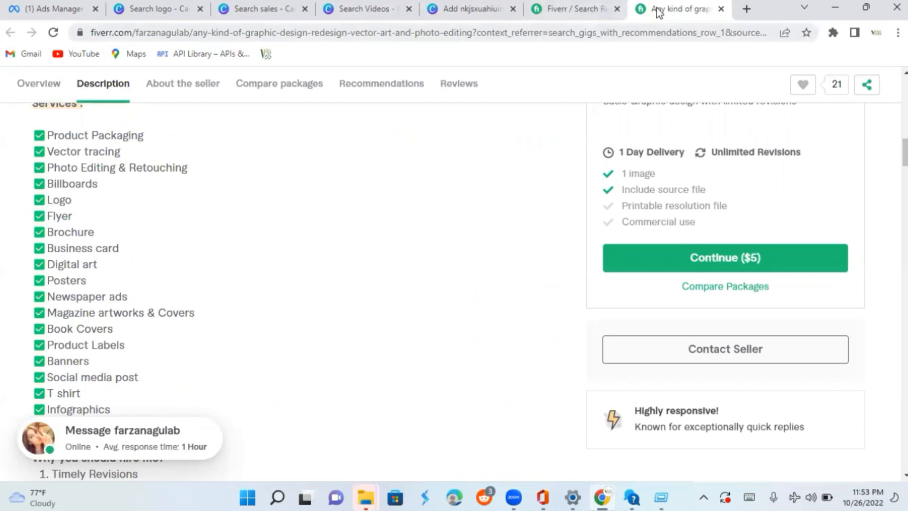
Step: Switch to the Canva video design to view it, and return to Fiverr's graphic design search results
left_click(465, 10)
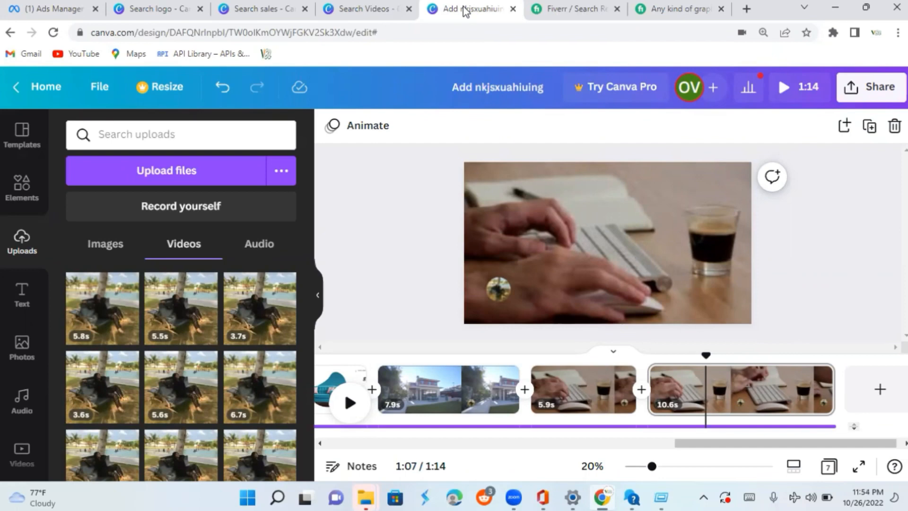
left_click(569, 12)
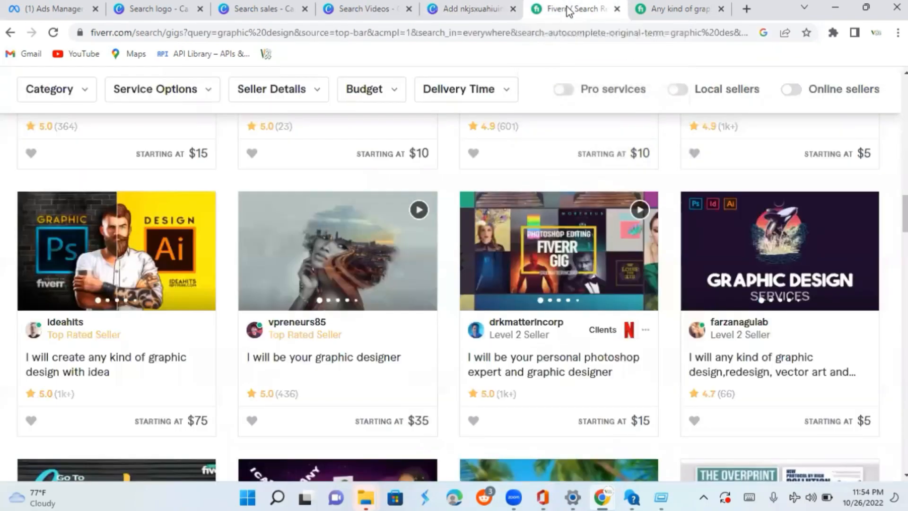